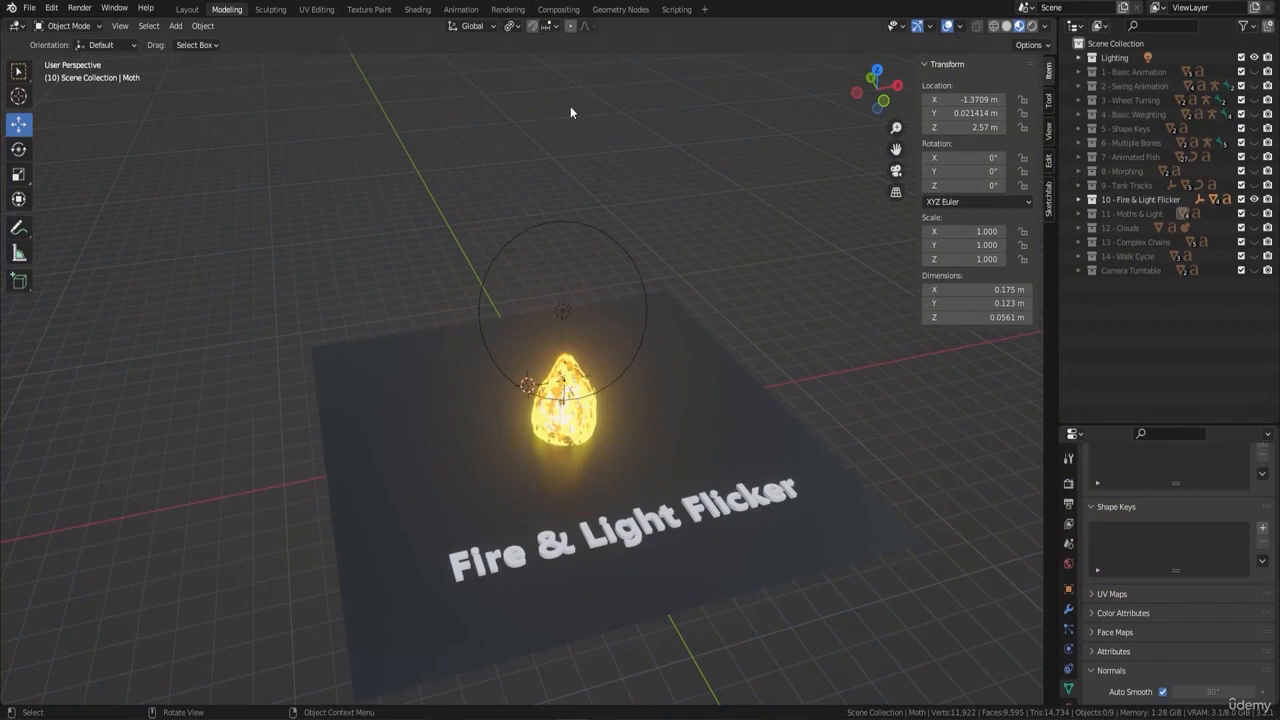
Show only the 11 - Moths & Light collection, hiding Fire & Light Flicker, and frame the street lamp with the moth.
{"action": "scroll", "coordinate": [577, 266], "scroll_direction": "up", "scroll_amount": 4}
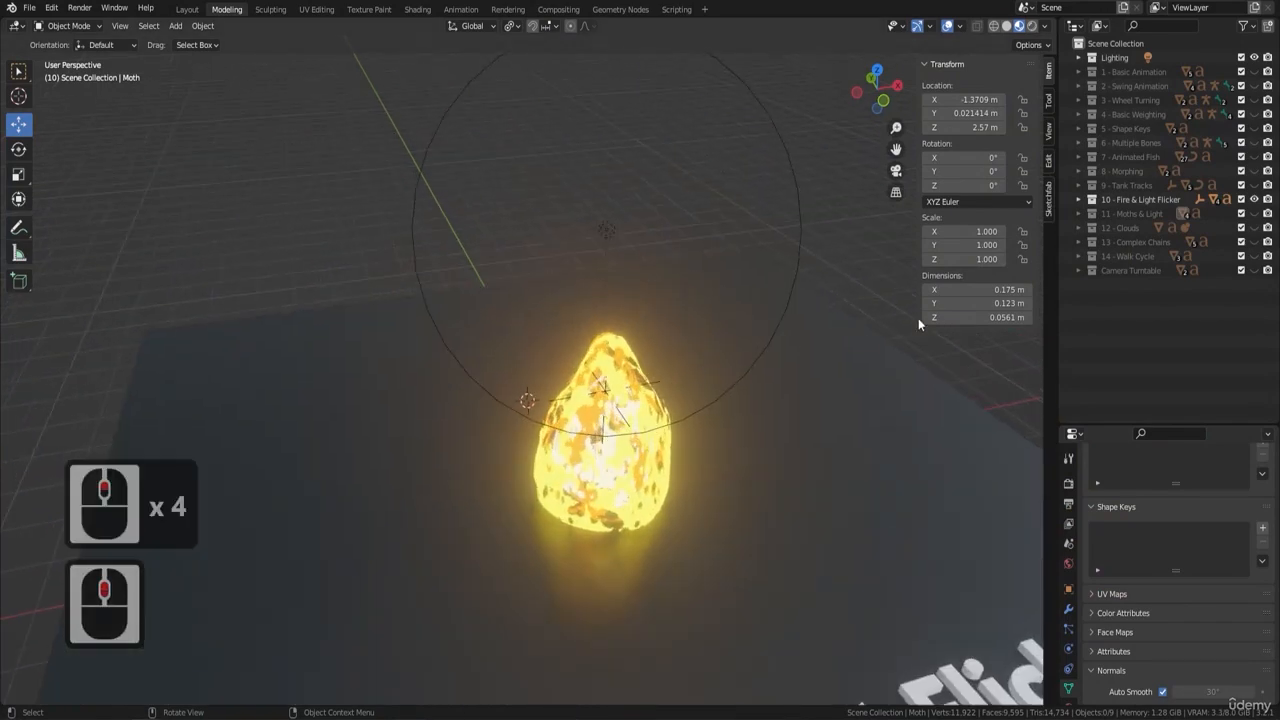
{"action": "left_click", "coordinate": [1254, 214], "text": "ctrl"}
{"action": "scroll", "coordinate": [618, 376], "scroll_direction": "up", "scroll_amount": 3}
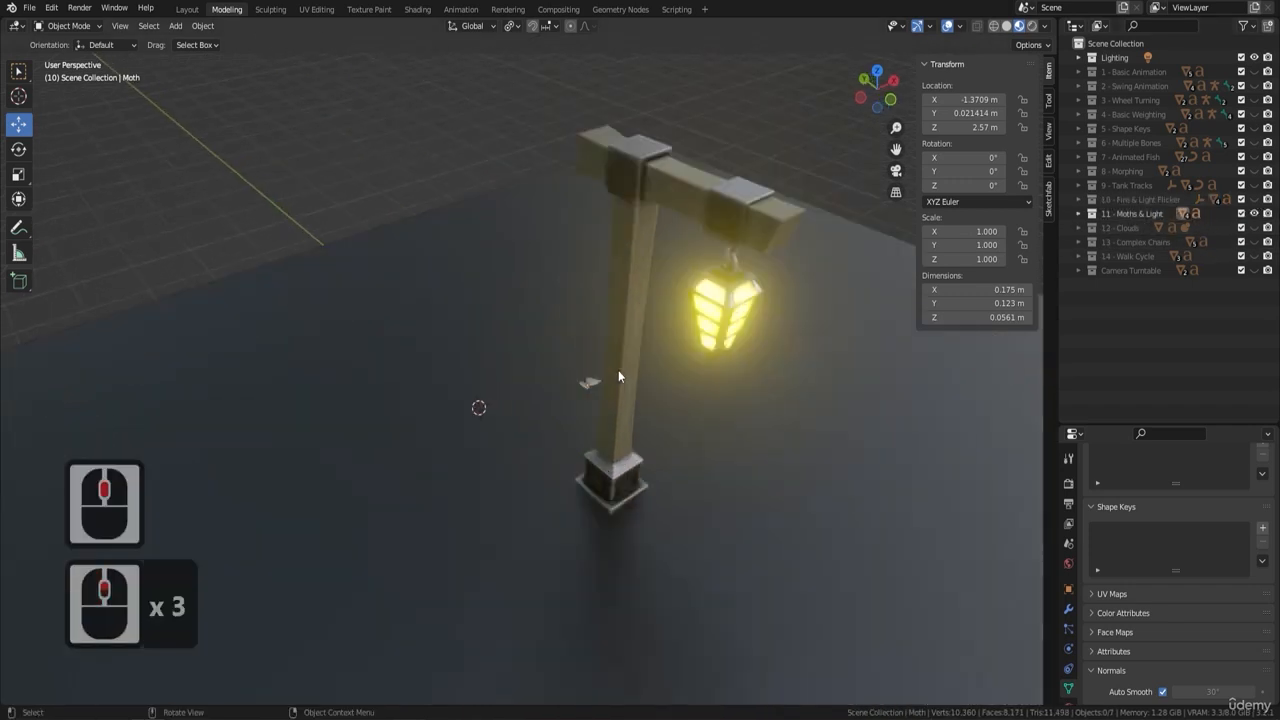
{"action": "scroll", "coordinate": [618, 375], "scroll_direction": "up", "scroll_amount": 3}
{"action": "middle_click_drag", "start_coordinate": [610, 326], "coordinate": [390, 353], "text": "shift"}
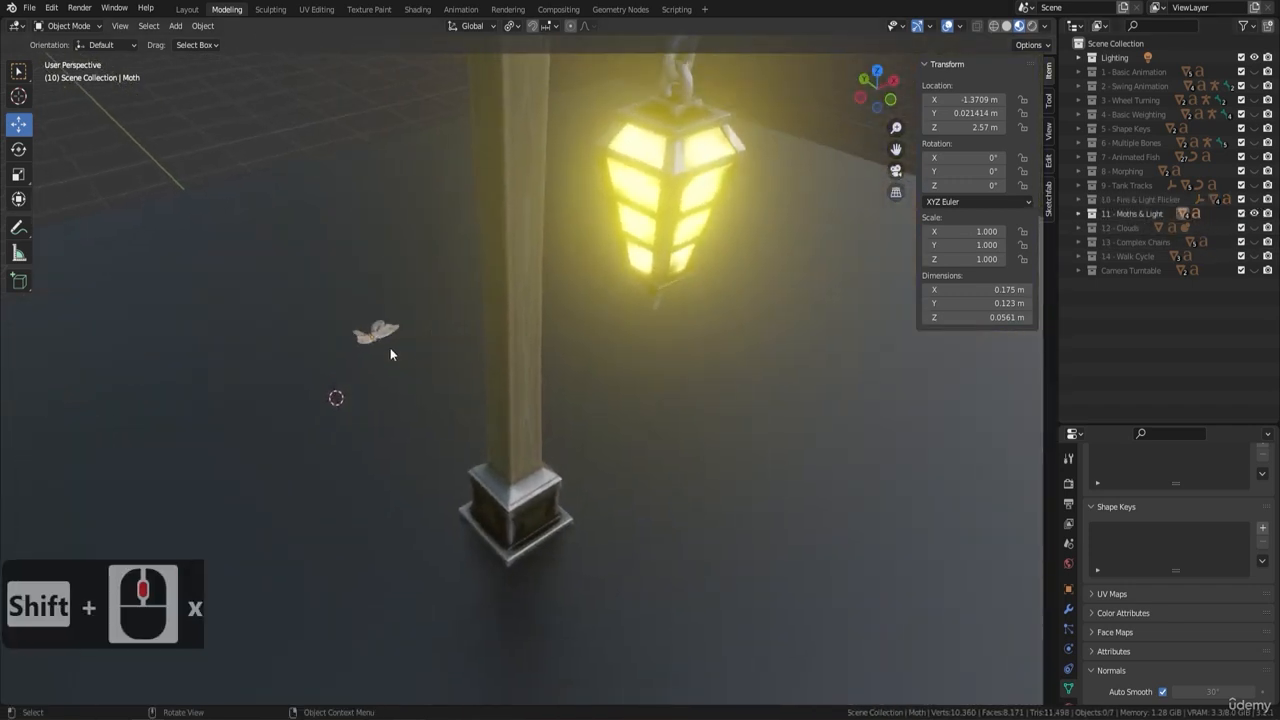
{"action": "scroll", "coordinate": [483, 339], "scroll_direction": "down", "scroll_amount": 4}
{"action": "left_click", "coordinate": [526, 322]}
{"action": "left_click", "coordinate": [526, 322]}
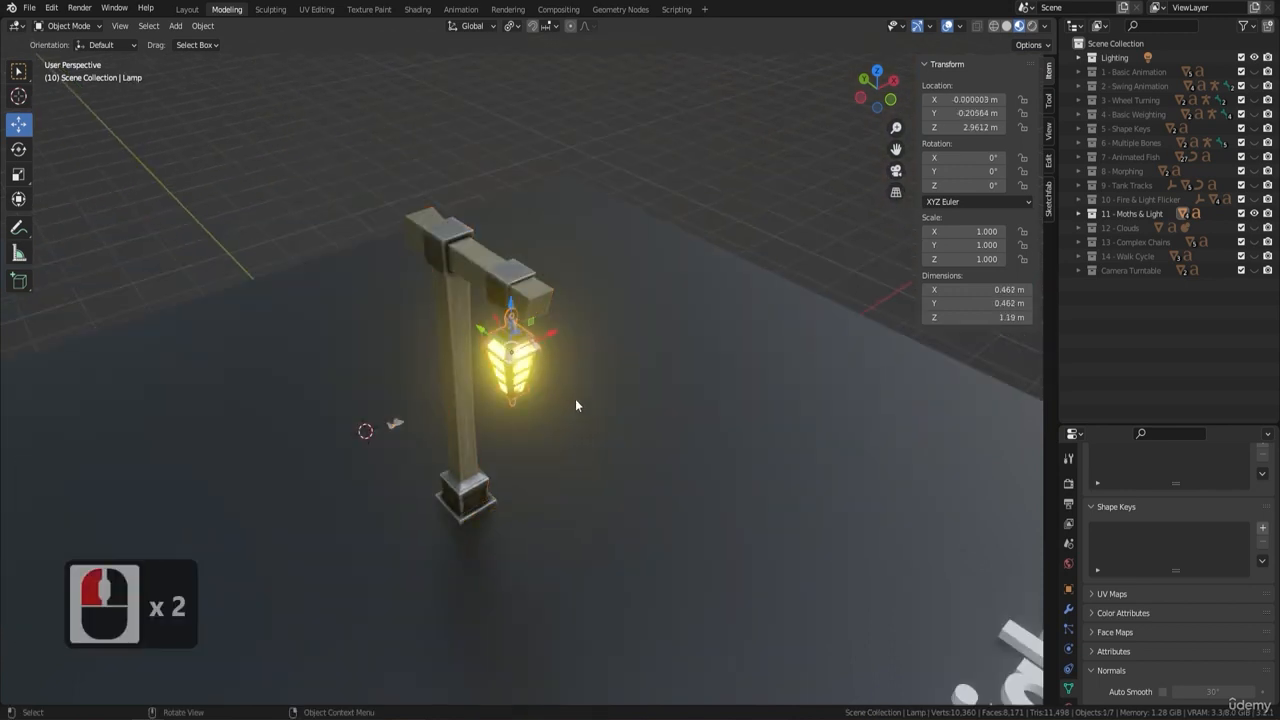
{"action": "scroll", "coordinate": [546, 348], "scroll_direction": "up", "scroll_amount": 2}
{"action": "key", "text": "g"}
{"action": "right_click", "coordinate": [574, 354]}
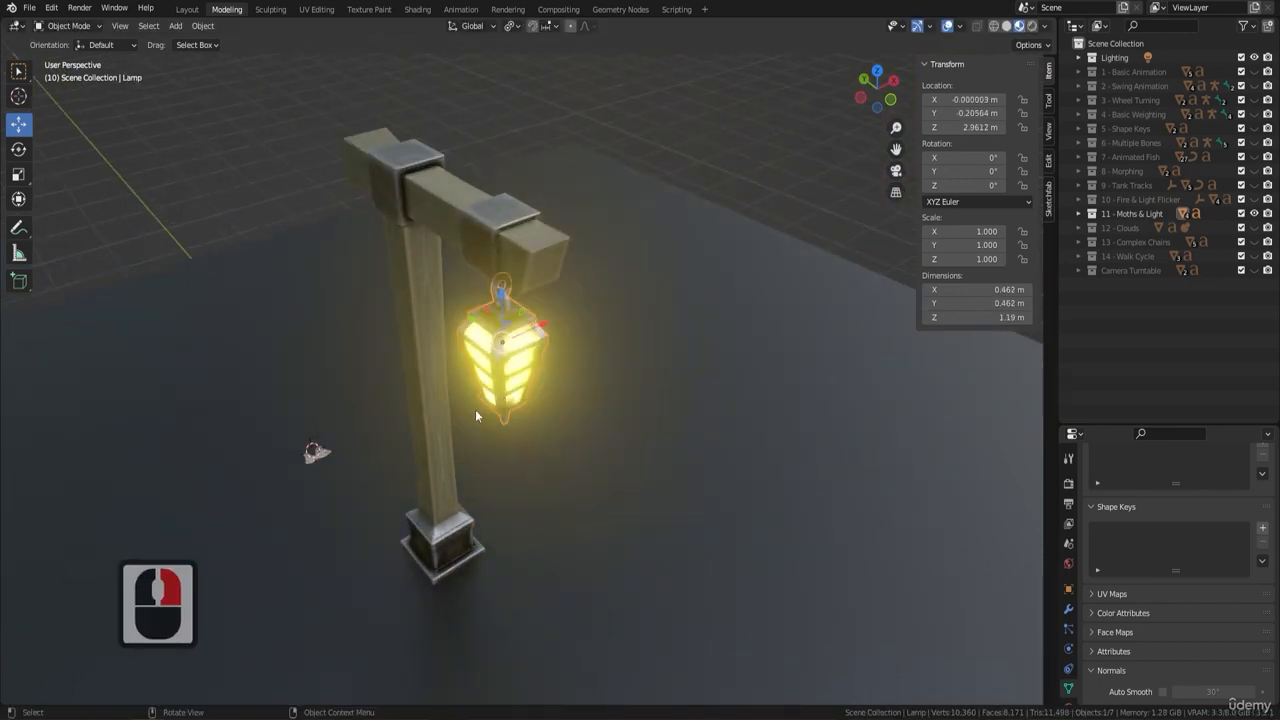
{"action": "scroll", "coordinate": [475, 409], "scroll_direction": "up", "scroll_amount": 3}
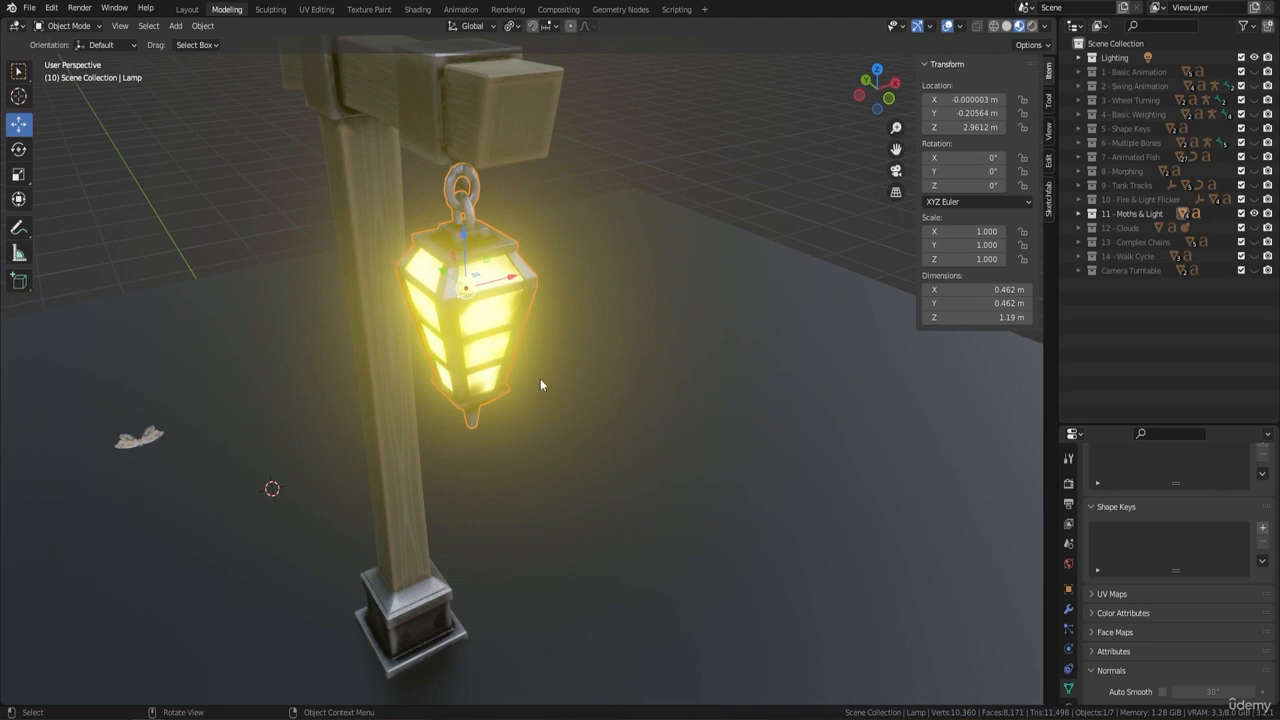
{"action": "key", "text": "r"}
{"action": "key", "text": "y"}
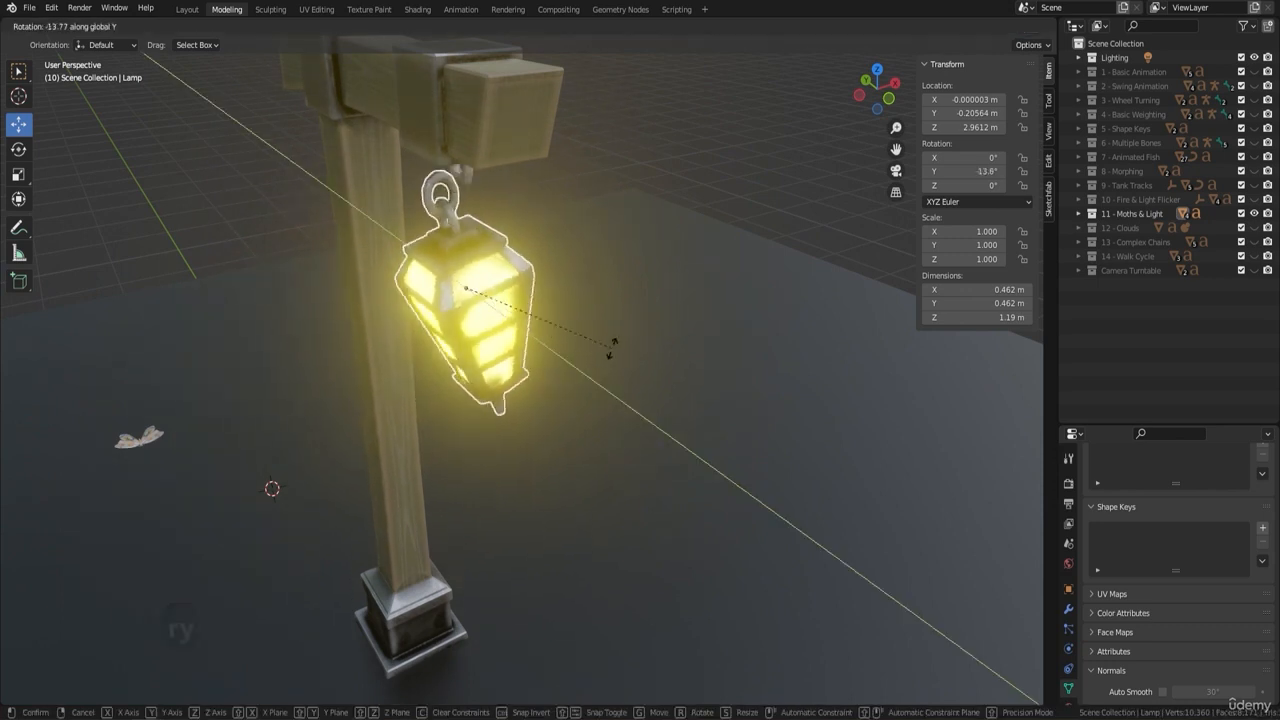
{"action": "right_click", "coordinate": [615, 346]}
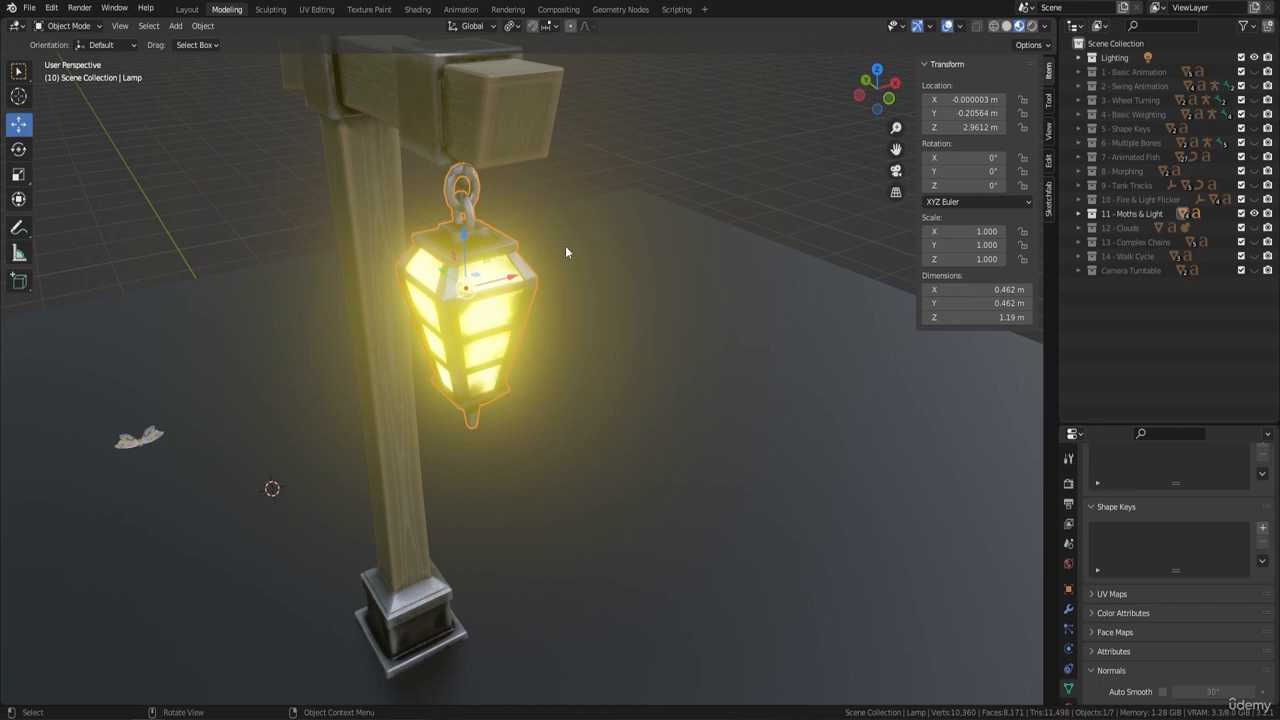
Temporarily show the 2 - Swing Animation collection to examine the tree swing's bones, and hide it and 3 - Wheel Turning again.
{"action": "left_click", "coordinate": [1255, 86]}
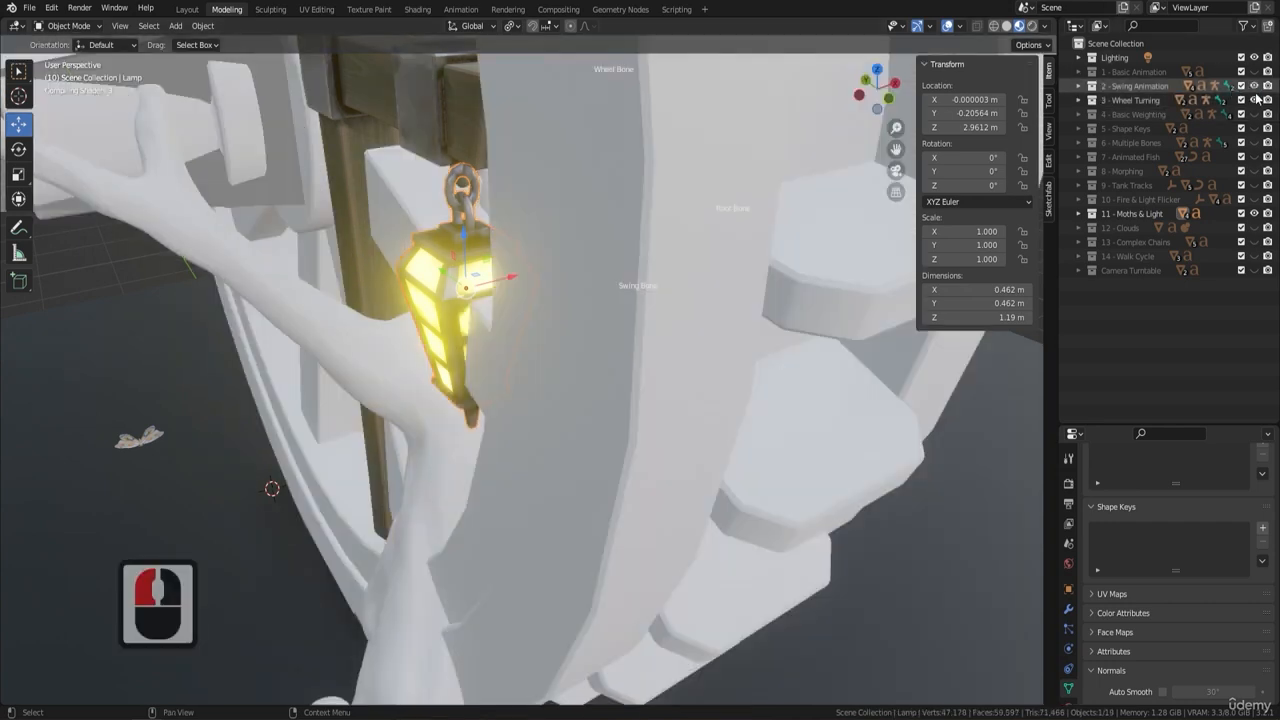
{"action": "scroll", "coordinate": [669, 226], "scroll_direction": "down", "scroll_amount": 6}
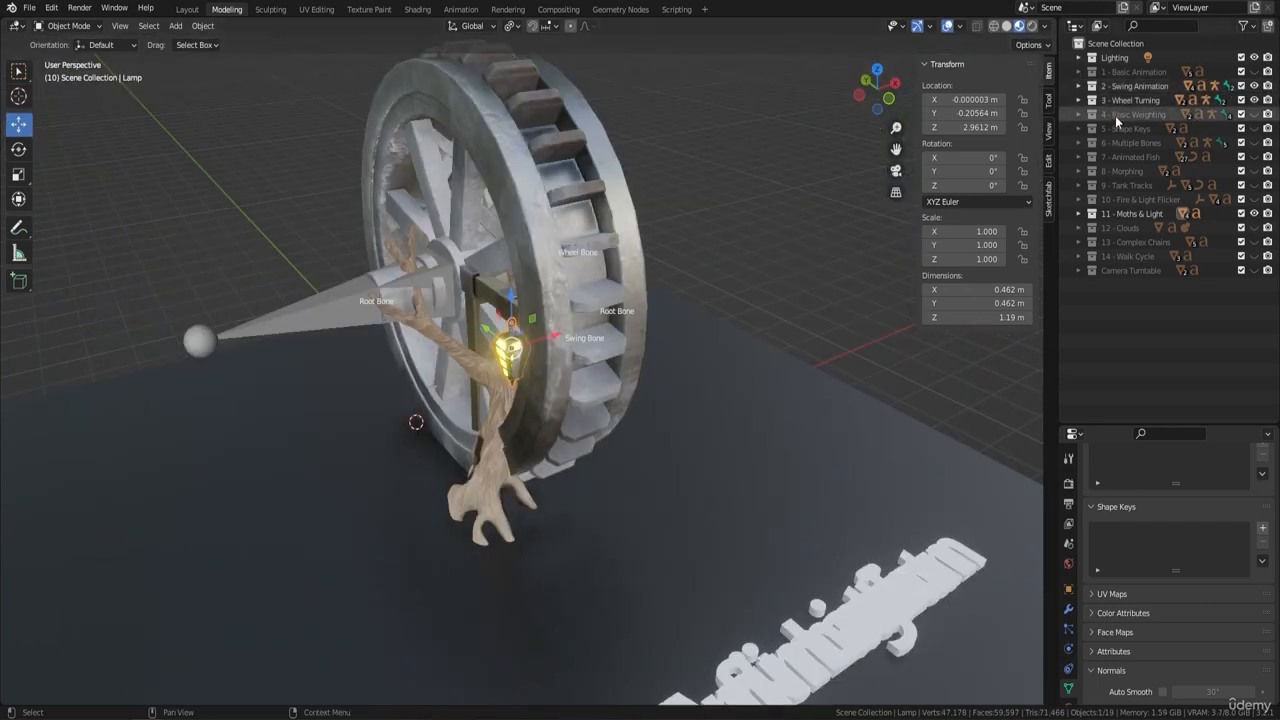
{"action": "left_click", "coordinate": [1256, 100]}
{"action": "middle_click_drag", "start_coordinate": [529, 244], "coordinate": [522, 290]}
{"action": "scroll", "coordinate": [615, 362], "scroll_direction": "up", "scroll_amount": 2}
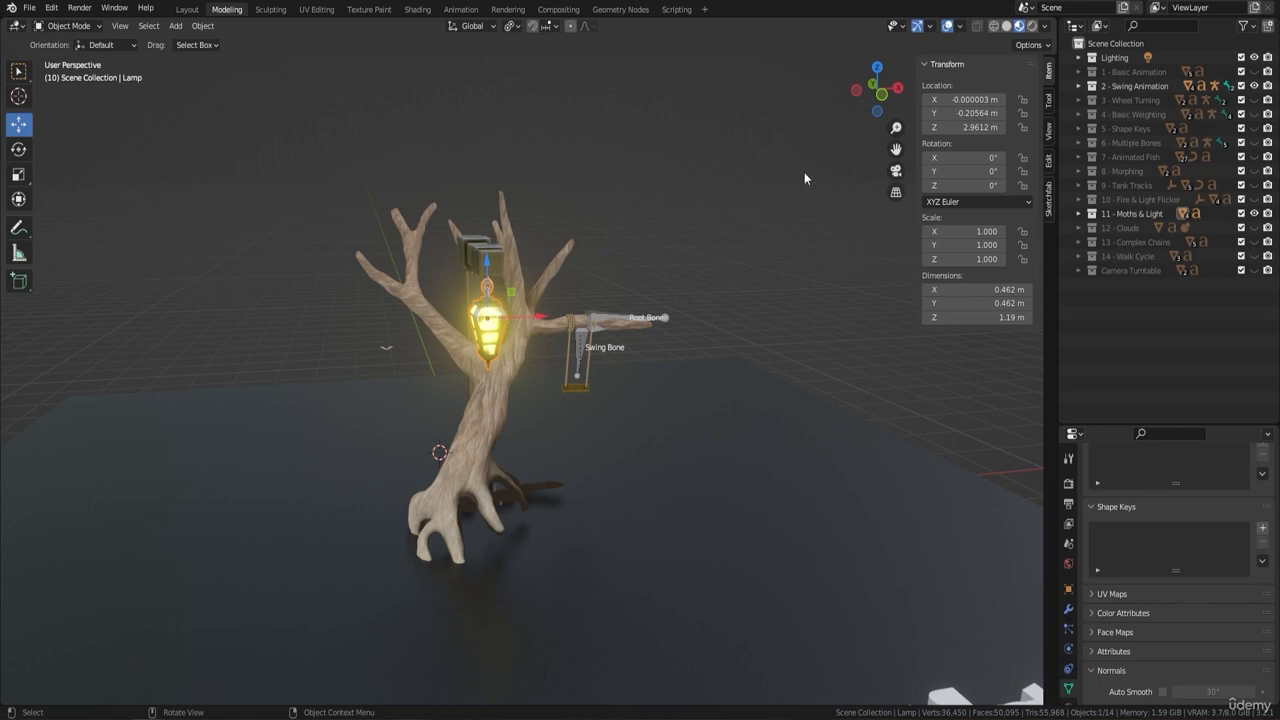
{"action": "left_click", "coordinate": [1254, 86]}
{"action": "scroll", "coordinate": [511, 279], "scroll_direction": "up", "scroll_amount": 2}
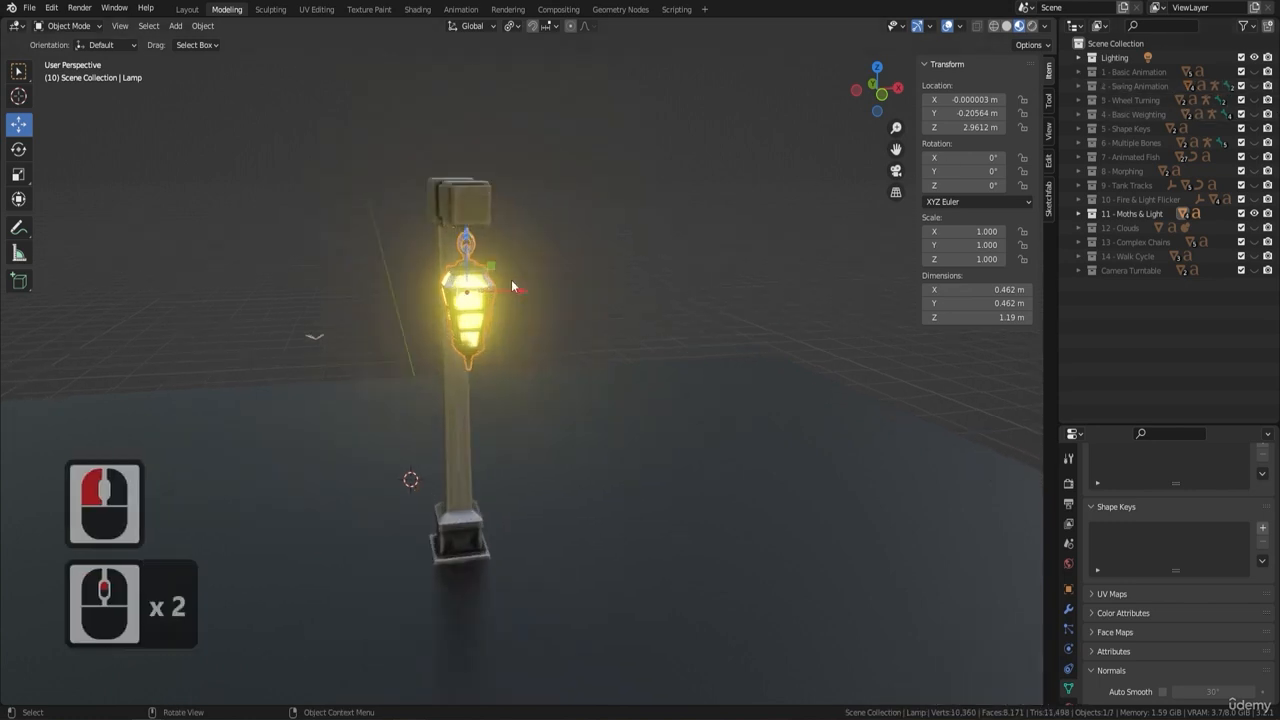
Select the moth, frame it in the view and inspect its wings and body up close.
{"action": "scroll", "coordinate": [298, 344], "scroll_direction": "up", "scroll_amount": 1}
{"action": "middle_click_drag", "start_coordinate": [298, 344], "coordinate": [607, 364]}
{"action": "scroll", "coordinate": [498, 269], "scroll_direction": "up", "scroll_amount": 4}
{"action": "scroll", "coordinate": [554, 251], "scroll_direction": "up", "scroll_amount": 2}
{"action": "left_click", "coordinate": [460, 343]}
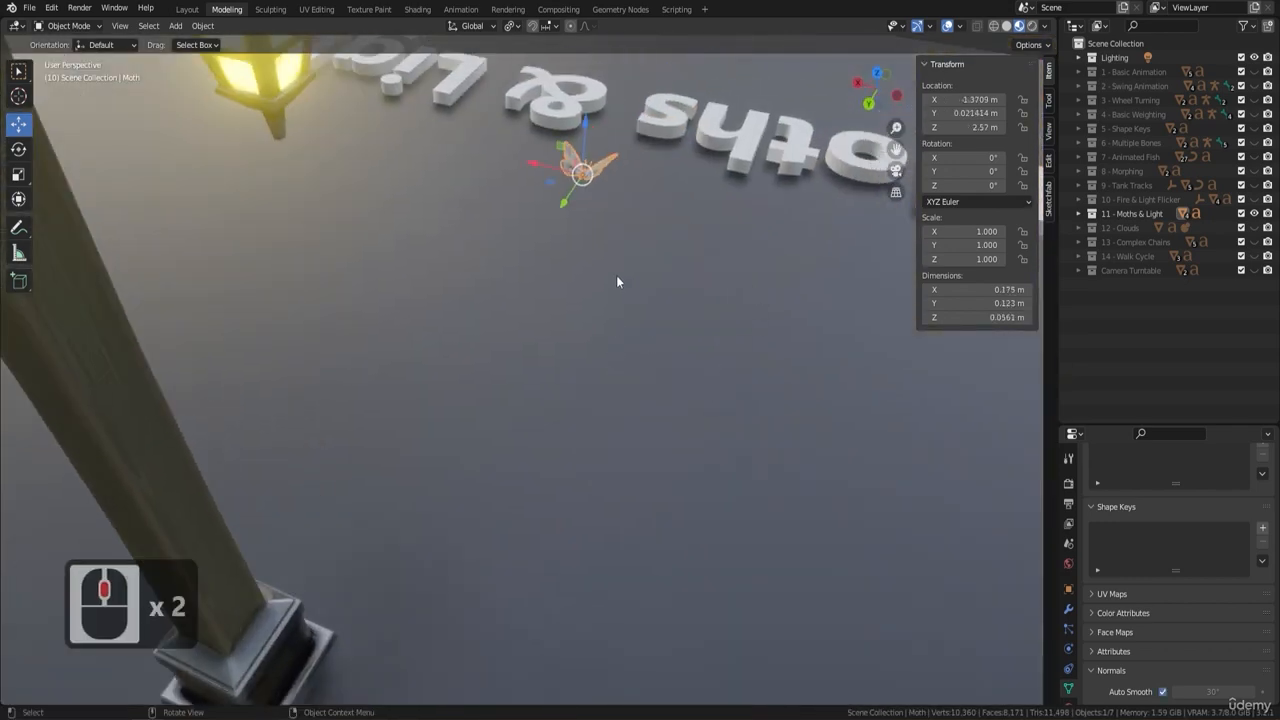
{"action": "key", "text": "KP_Decimal"}
{"action": "middle_click_drag", "start_coordinate": [614, 278], "coordinate": [516, 427]}
{"action": "scroll", "coordinate": [516, 427], "scroll_direction": "up", "scroll_amount": 4}
{"action": "middle_click_drag", "start_coordinate": [498, 364], "coordinate": [573, 329]}
{"action": "scroll", "coordinate": [573, 329], "scroll_direction": "up", "scroll_amount": 2}
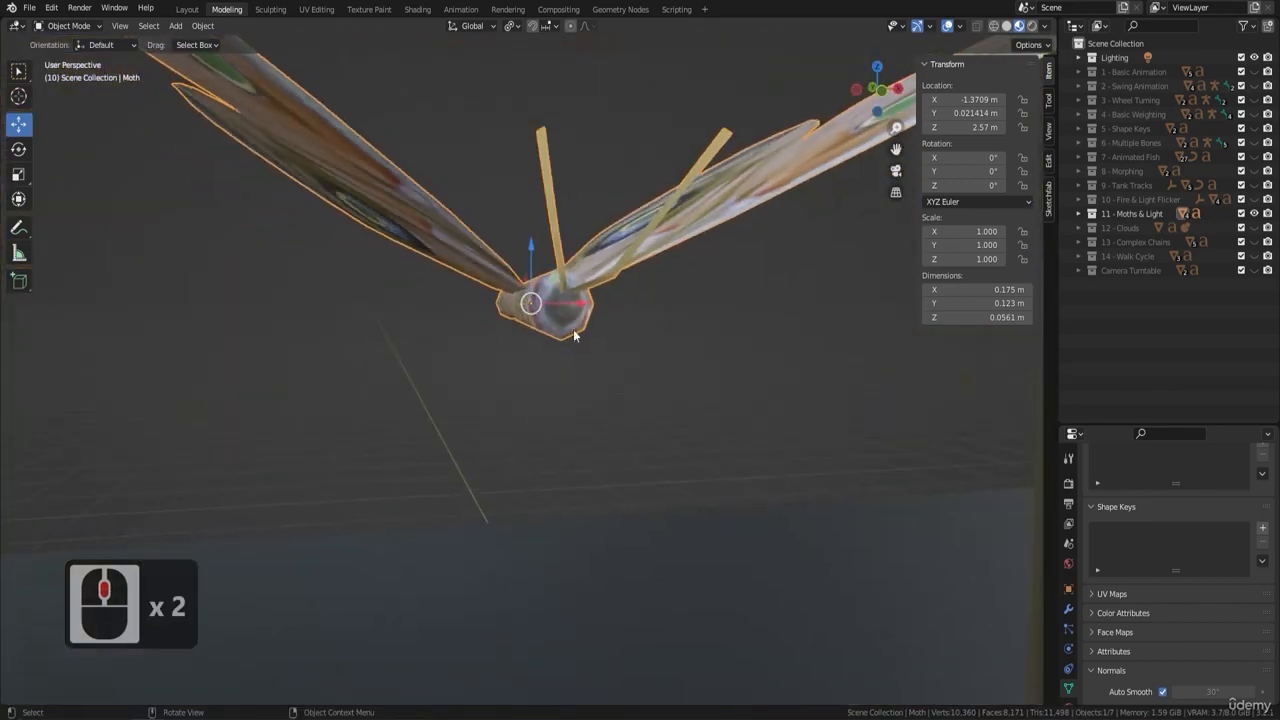
{"action": "middle_click_drag", "start_coordinate": [530, 365], "coordinate": [680, 300]}
{"action": "scroll", "coordinate": [594, 314], "scroll_direction": "down", "scroll_amount": 9}
{"action": "scroll", "coordinate": [680, 300], "scroll_direction": "up", "scroll_amount": 2}
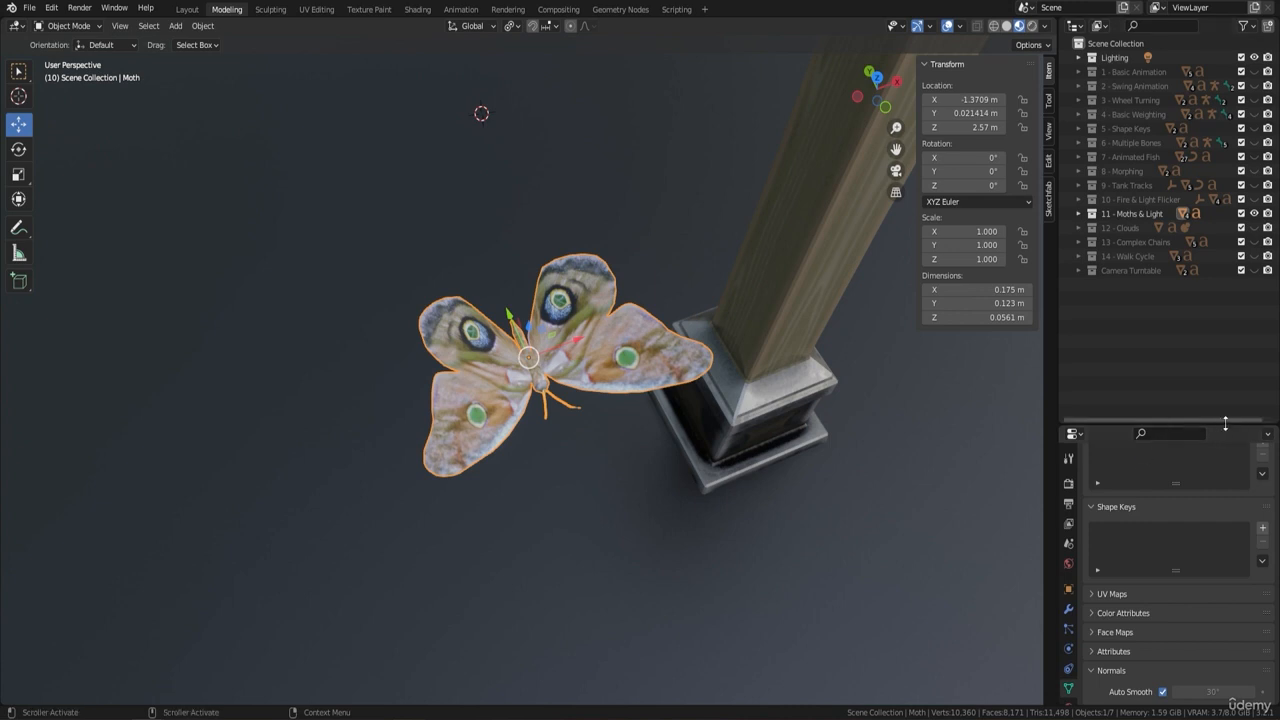
Enlarge the properties editor and add the Basis and Key 1 shape keys to the moth's mesh.
{"action": "left_click_drag", "start_coordinate": [1228, 425], "coordinate": [1226, 299]}
{"action": "left_click", "coordinate": [527, 320]}
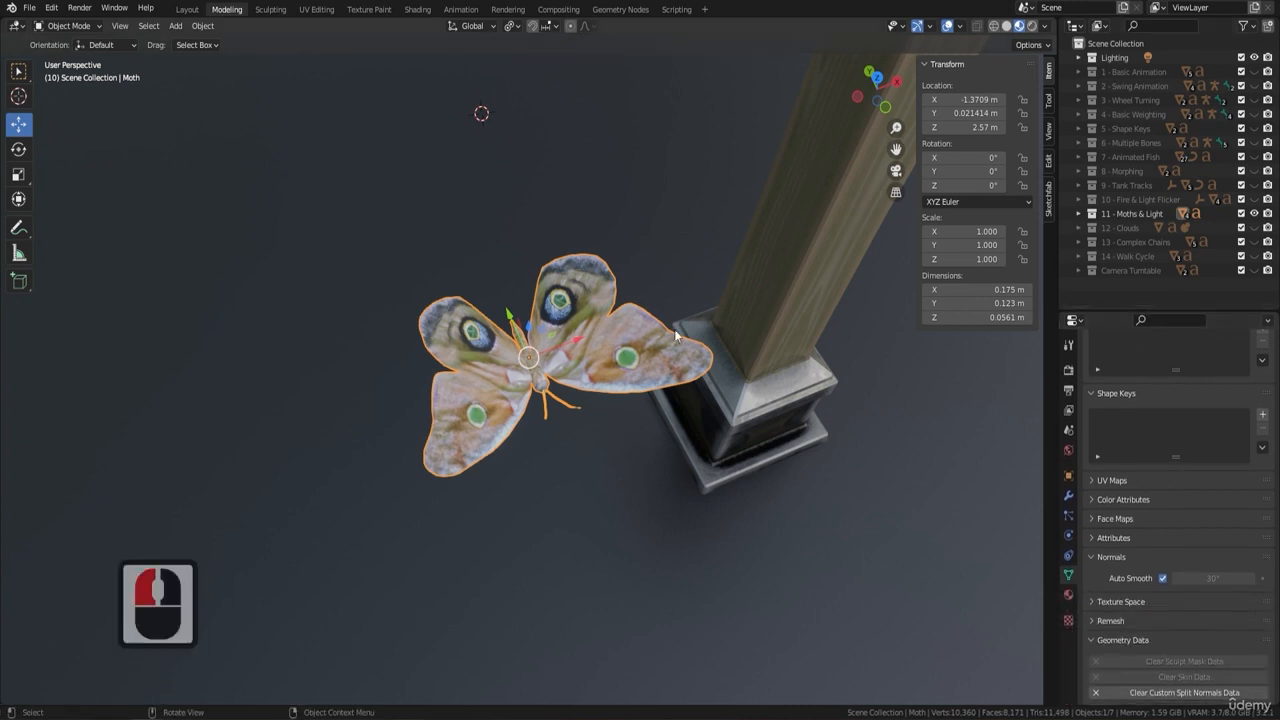
{"action": "scroll", "coordinate": [700, 320], "scroll_direction": "up", "scroll_amount": 4}
{"action": "mouse_move", "coordinate": [718, 316]}
{"action": "middle_mouse_down"}
{"action": "mouse_move", "coordinate": [618, 311]}
{"action": "mouse_move", "coordinate": [693, 312]}
{"action": "middle_mouse_up"}
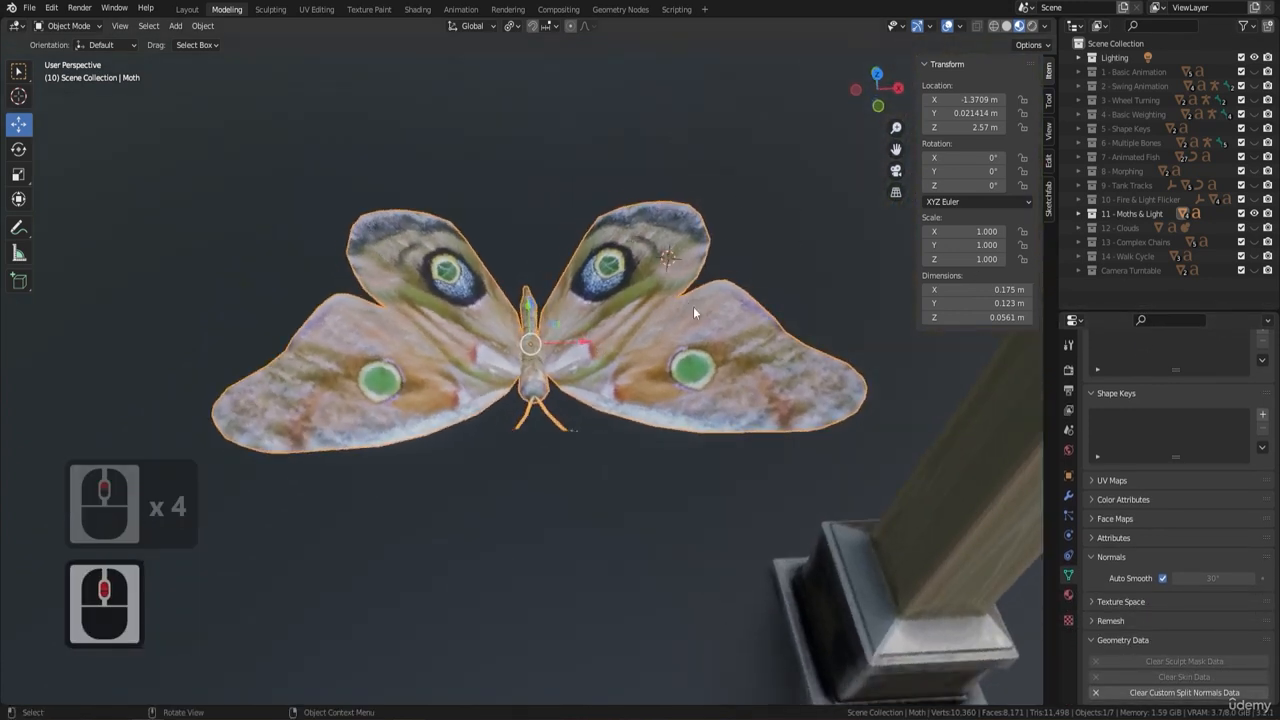
{"action": "key", "text": "Tab"}
{"action": "left_click", "coordinate": [643, 257]}
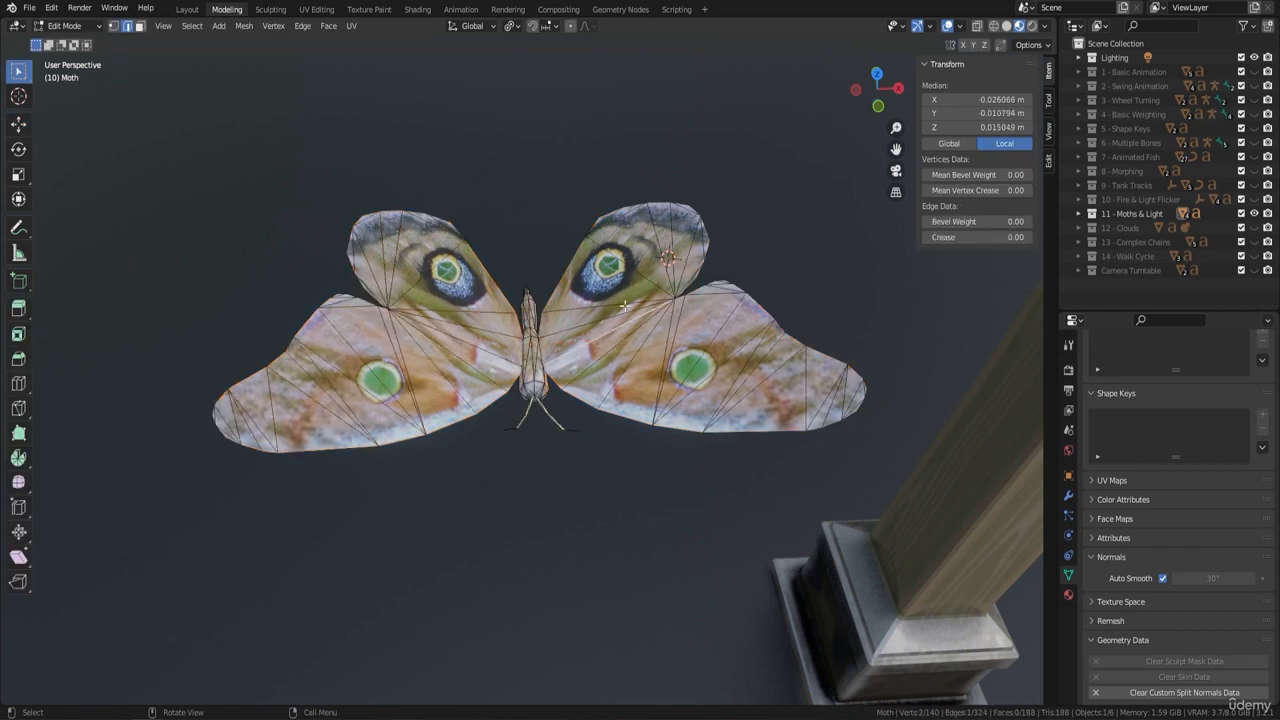
{"action": "key", "text": "Tab"}
{"action": "scroll", "coordinate": [1200, 393], "scroll_direction": "up", "scroll_amount": 5}
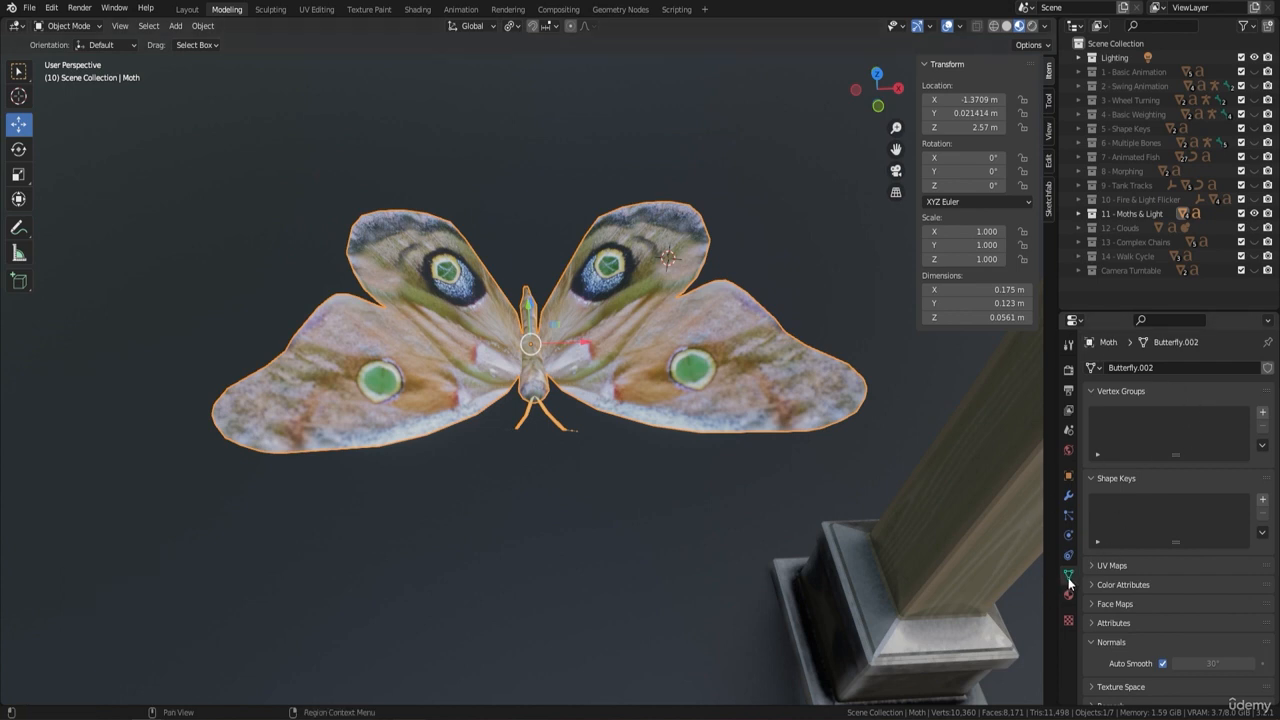
{"action": "left_click", "coordinate": [1263, 500]}
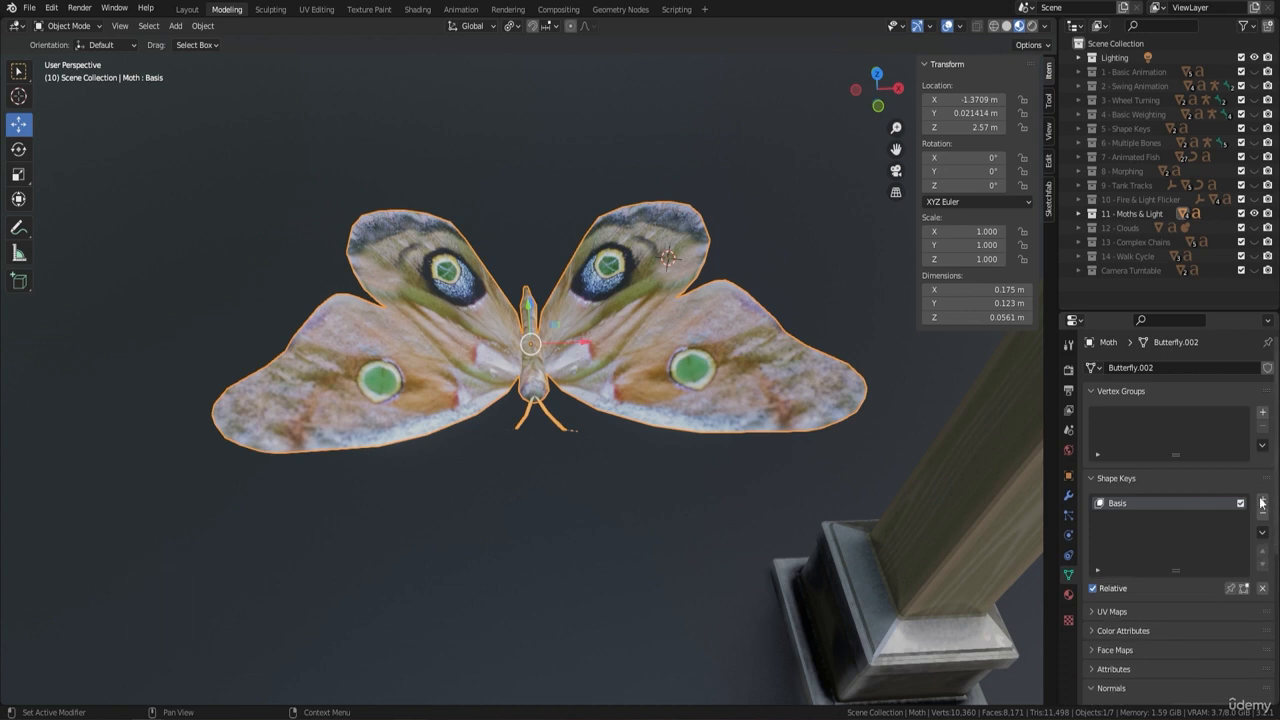
{"action": "left_click", "coordinate": [1263, 501]}
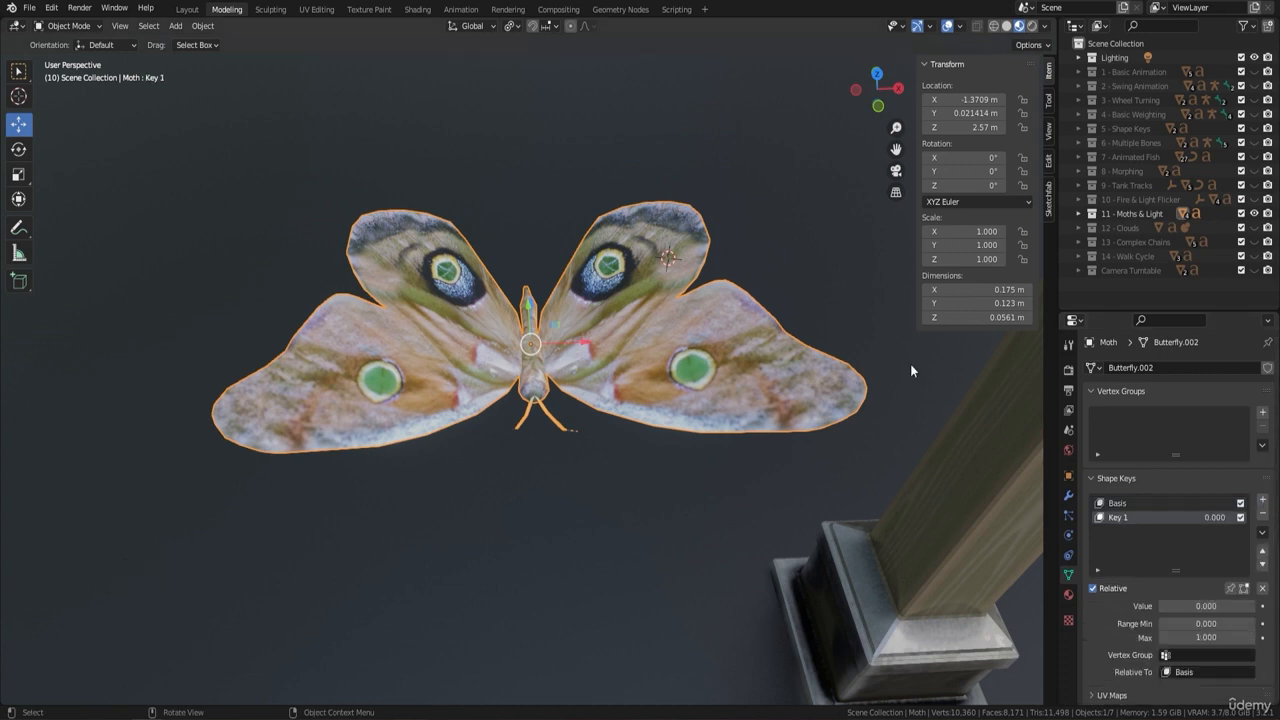
With Key 1 active, edit the moth's mesh and select the entire linked wing on its positive X side.
{"action": "middle_click_drag", "start_coordinate": [649, 360], "coordinate": [681, 318]}
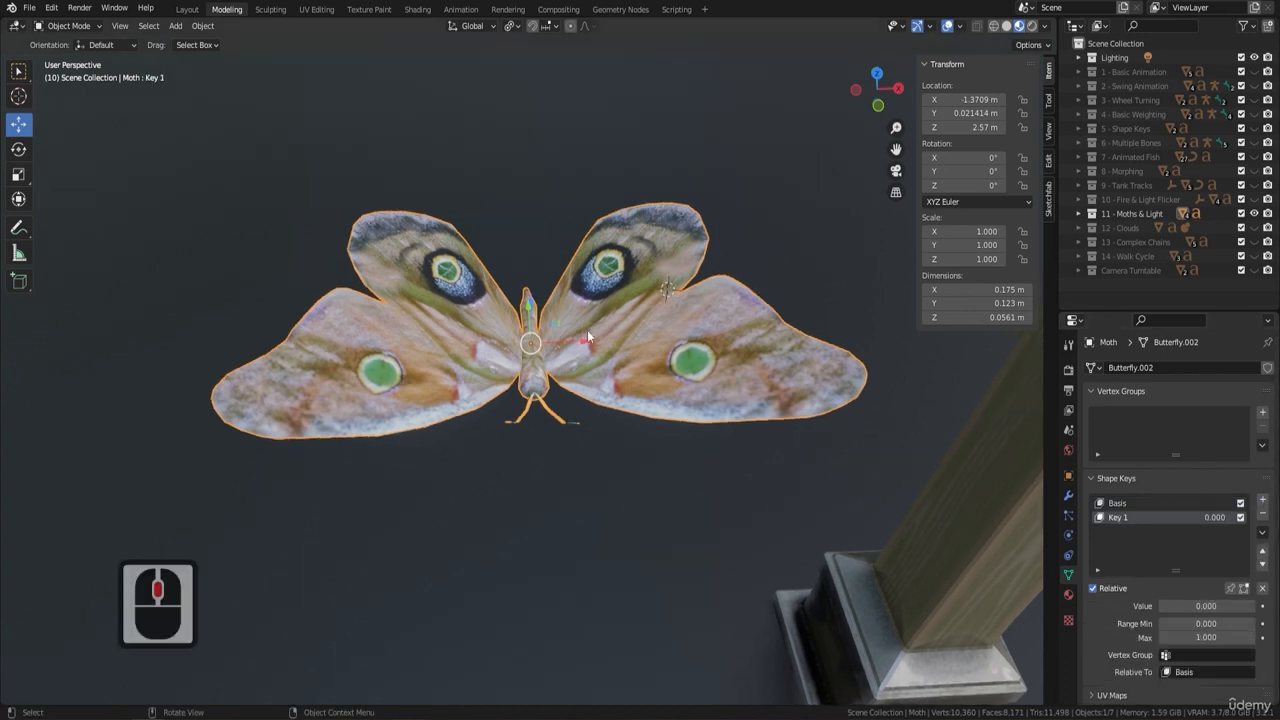
{"action": "middle_click", "coordinate": [632, 218]}
{"action": "key", "text": "Tab"}
{"action": "left_click", "coordinate": [640, 319]}
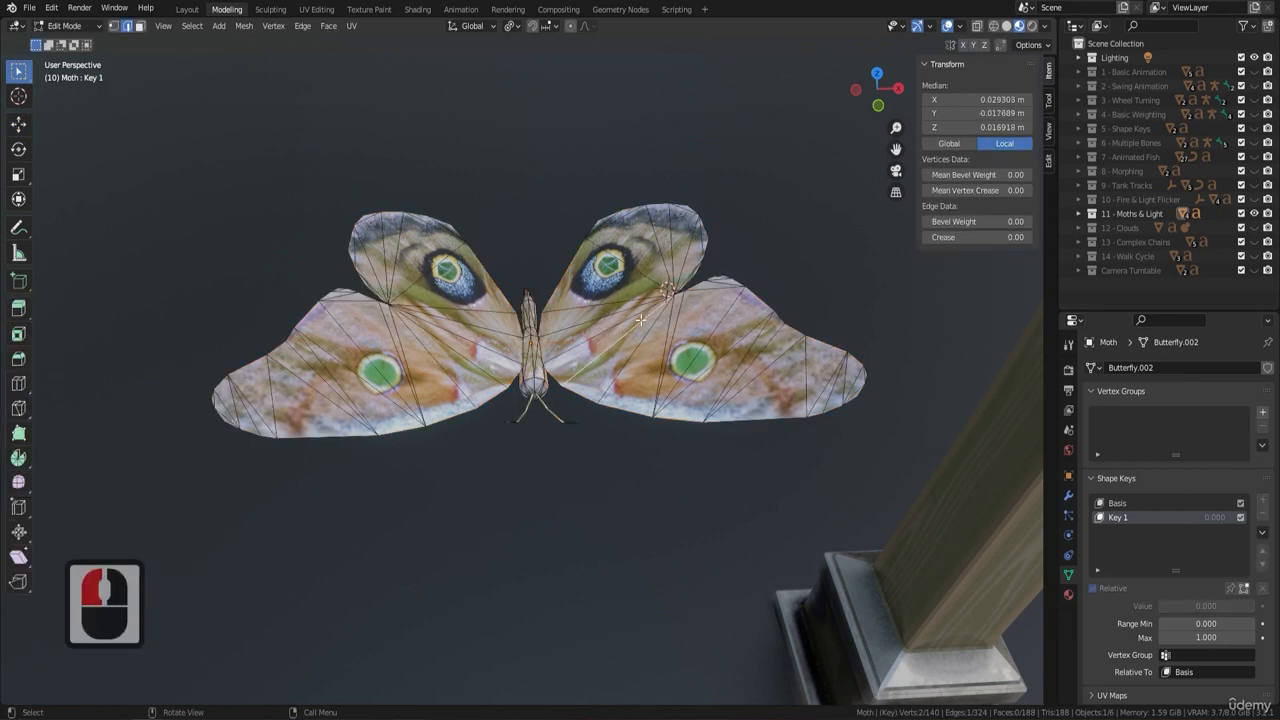
{"action": "key", "text": "l"}
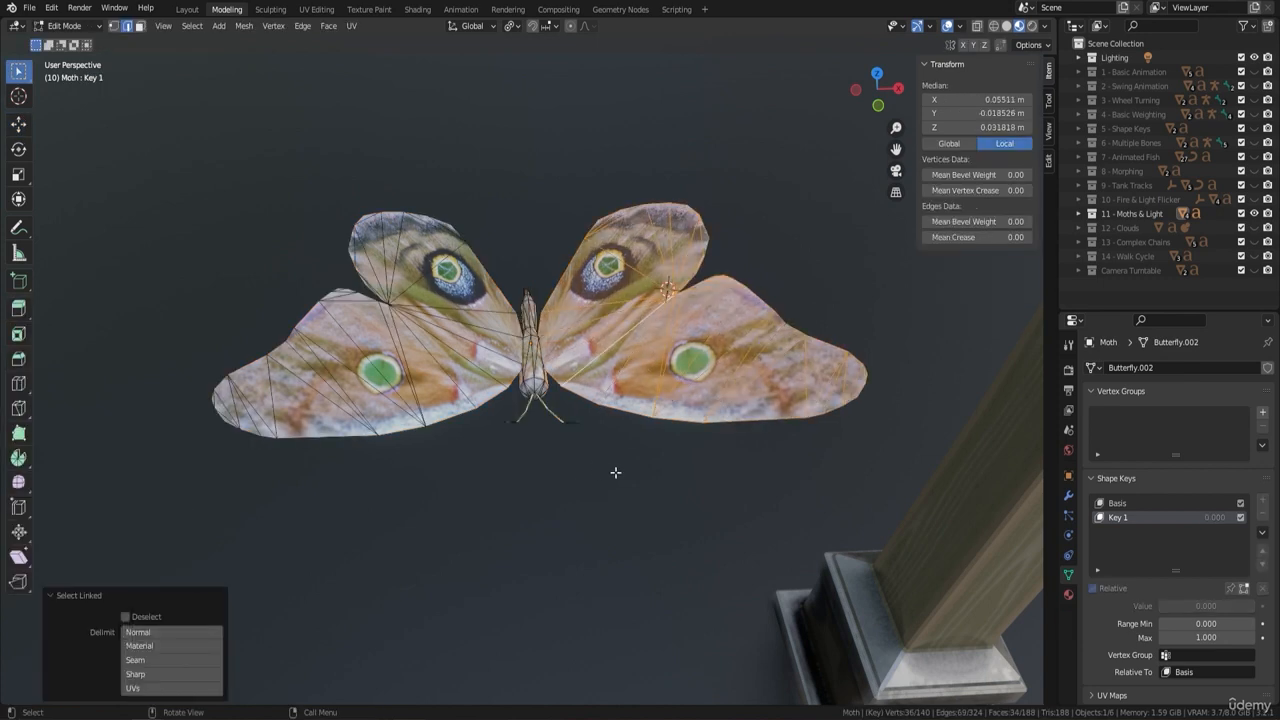
{"action": "key", "text": "r"}
{"action": "key", "text": "y"}
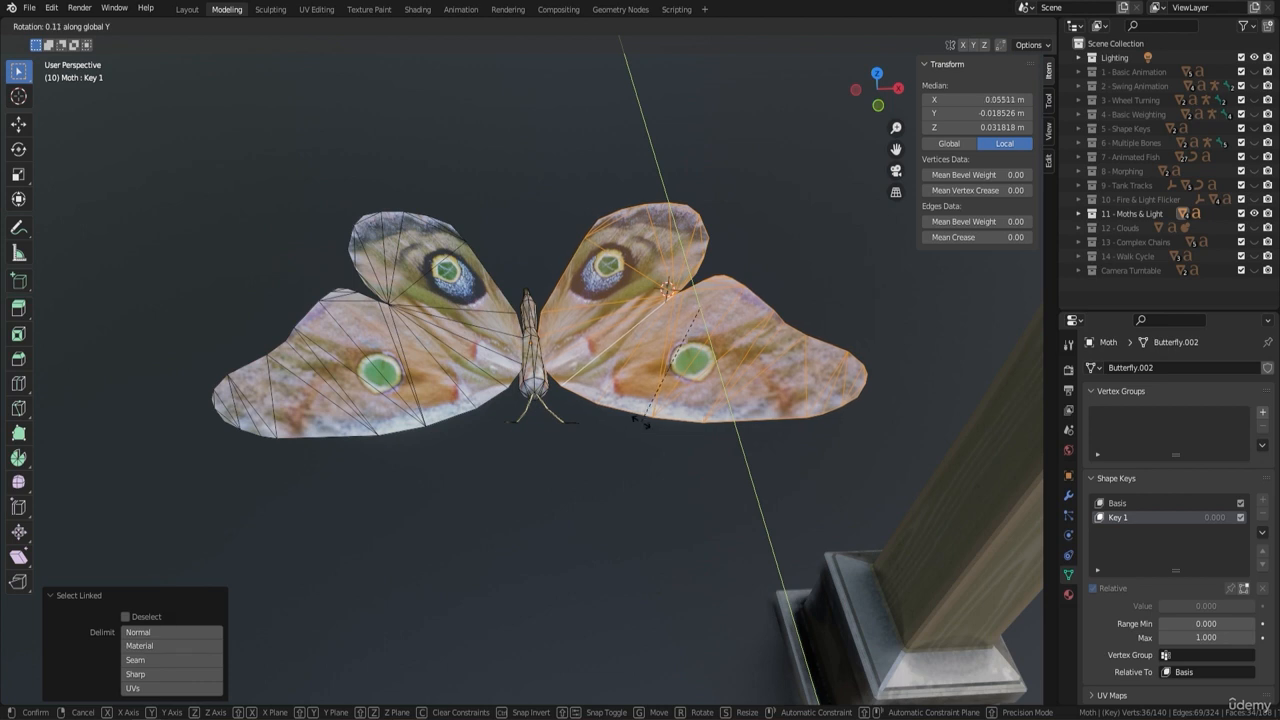
{"action": "left_click", "coordinate": [625, 366]}
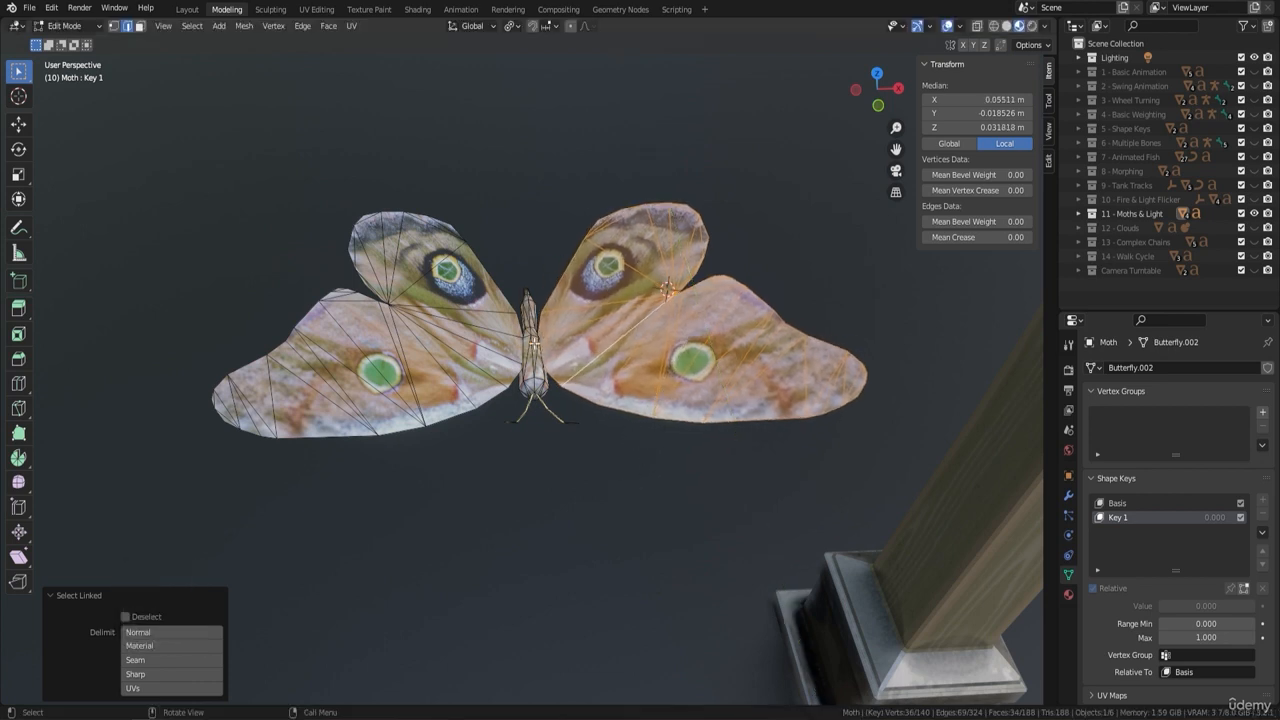
Snap the 3D cursor to the moth's origin from Object Mode and return to editing its mesh.
{"action": "key", "text": "Tab"}
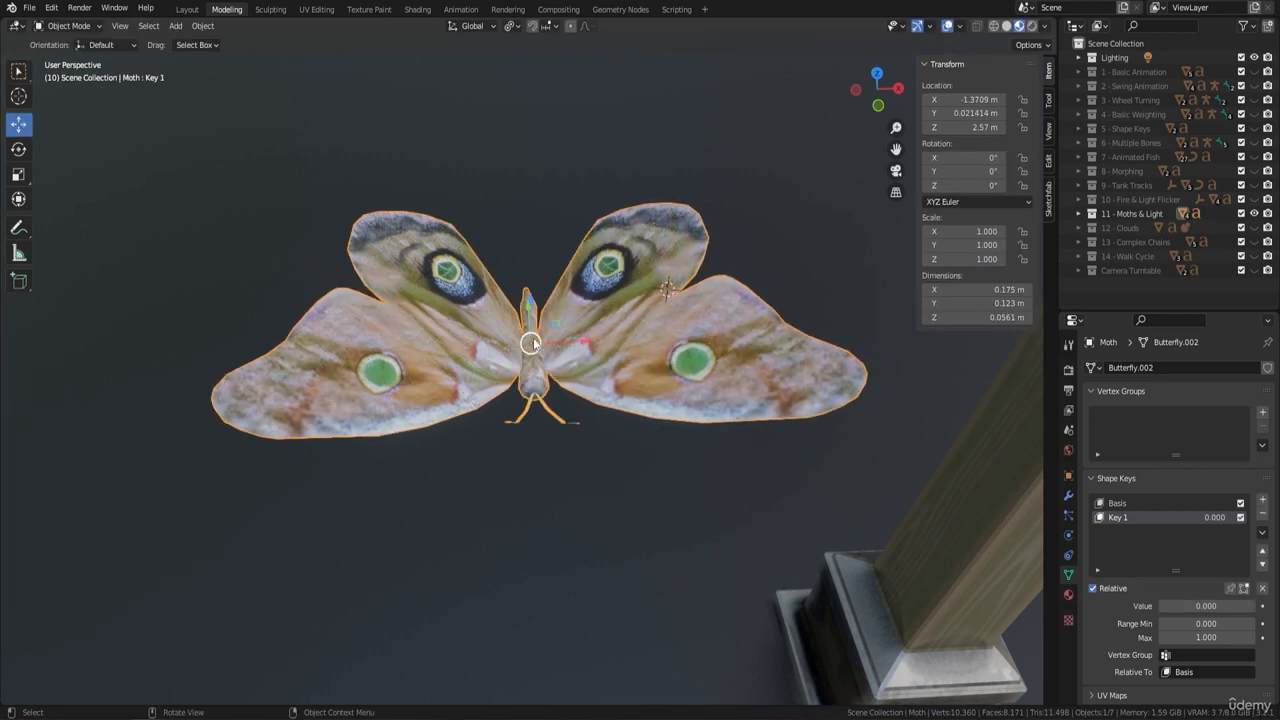
{"action": "key", "text": "shift+s"}
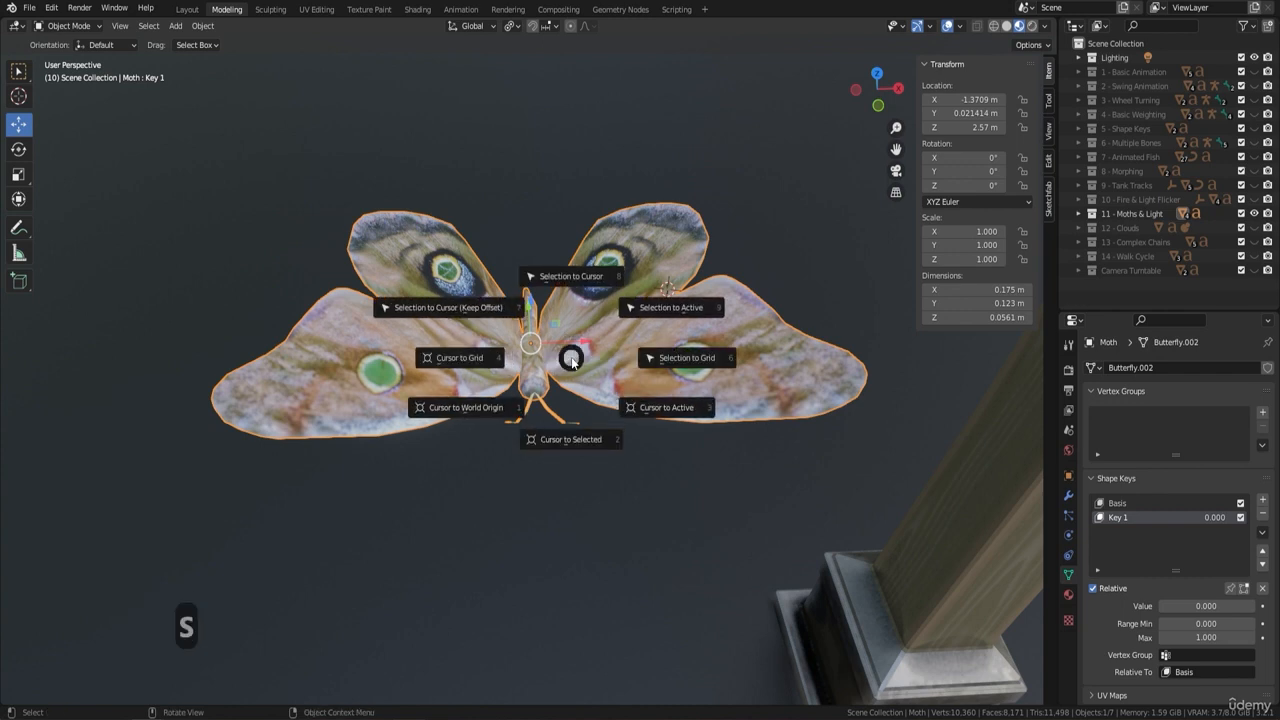
{"action": "left_click", "coordinate": [586, 437]}
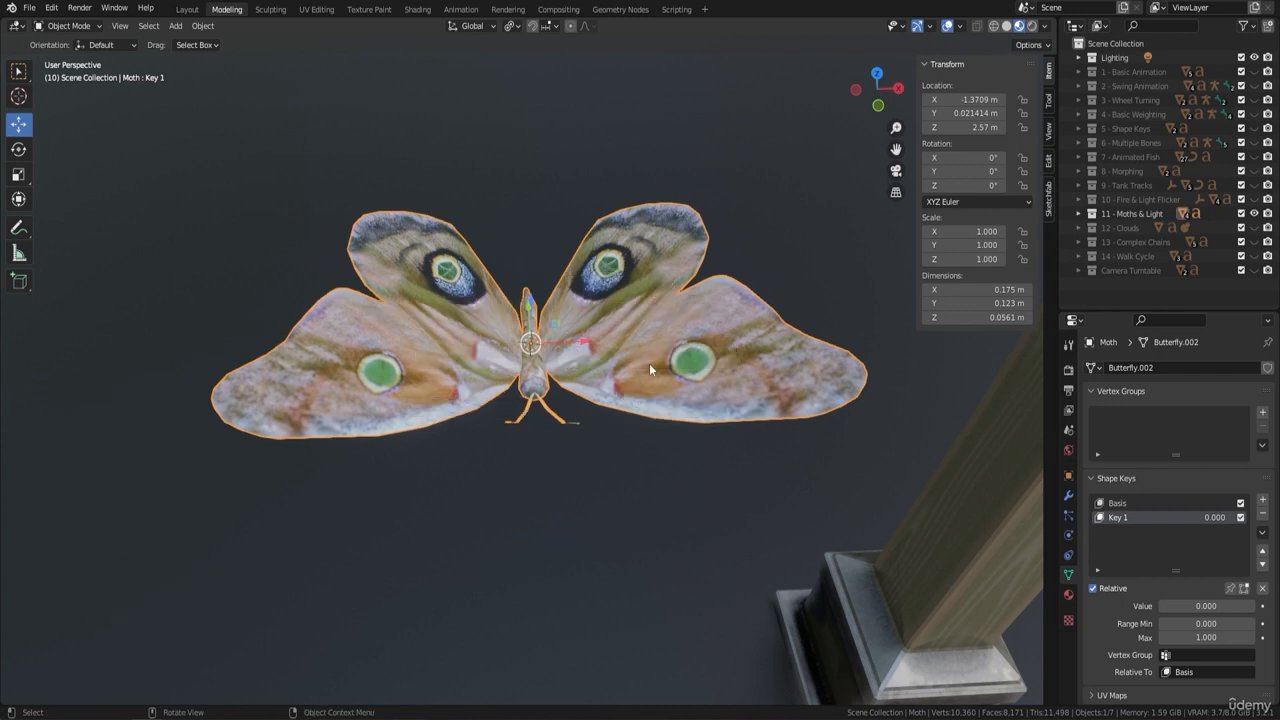
{"action": "key", "text": "Tab"}
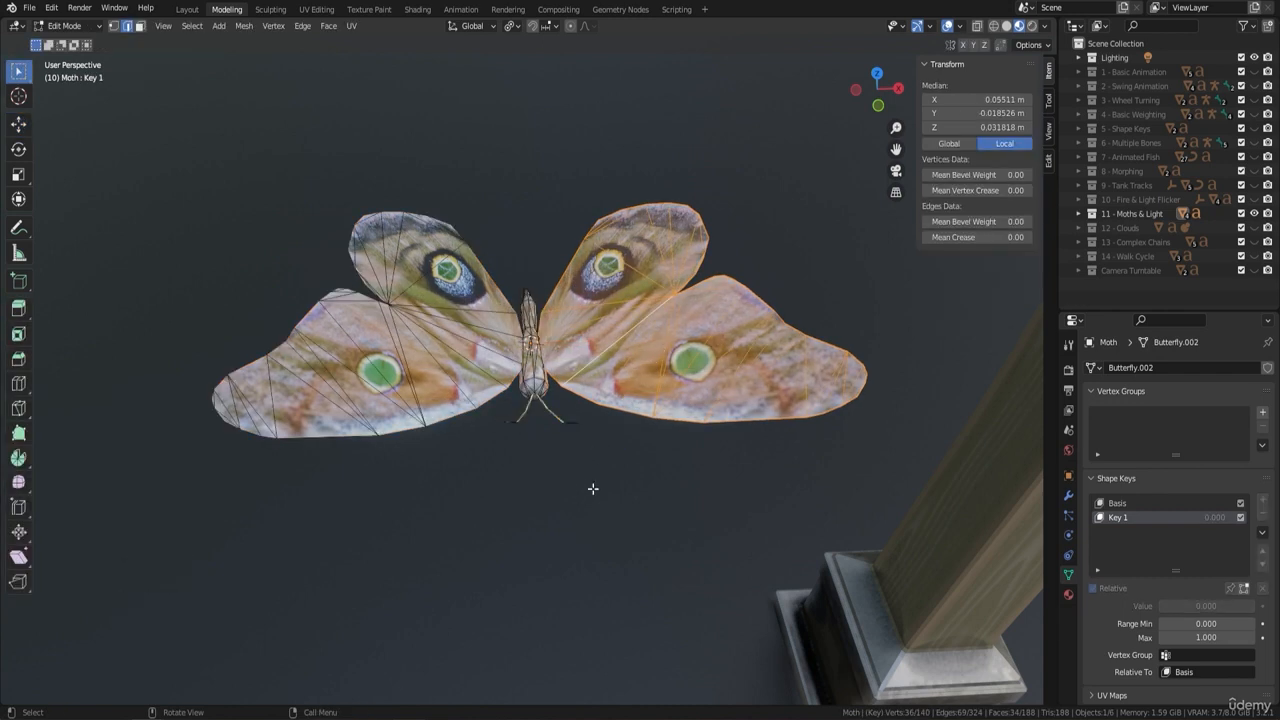
{"action": "key", "text": "r"}
{"action": "key", "text": "y"}
{"action": "right_click", "coordinate": [655, 446]}
Set the pivot point to 3D Cursor and rotate the selected wing upward by about -32.3° around the global Y axis.
{"action": "key", "text": "period"}
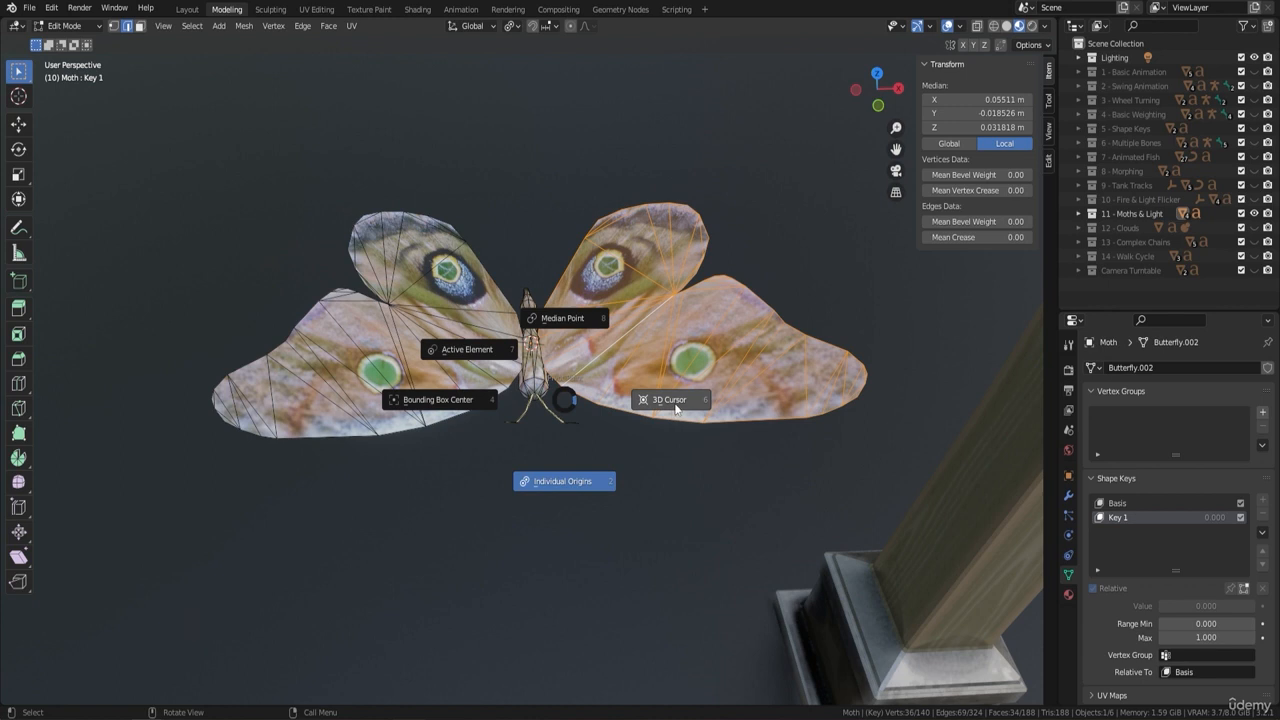
{"action": "left_click", "coordinate": [347, 440]}
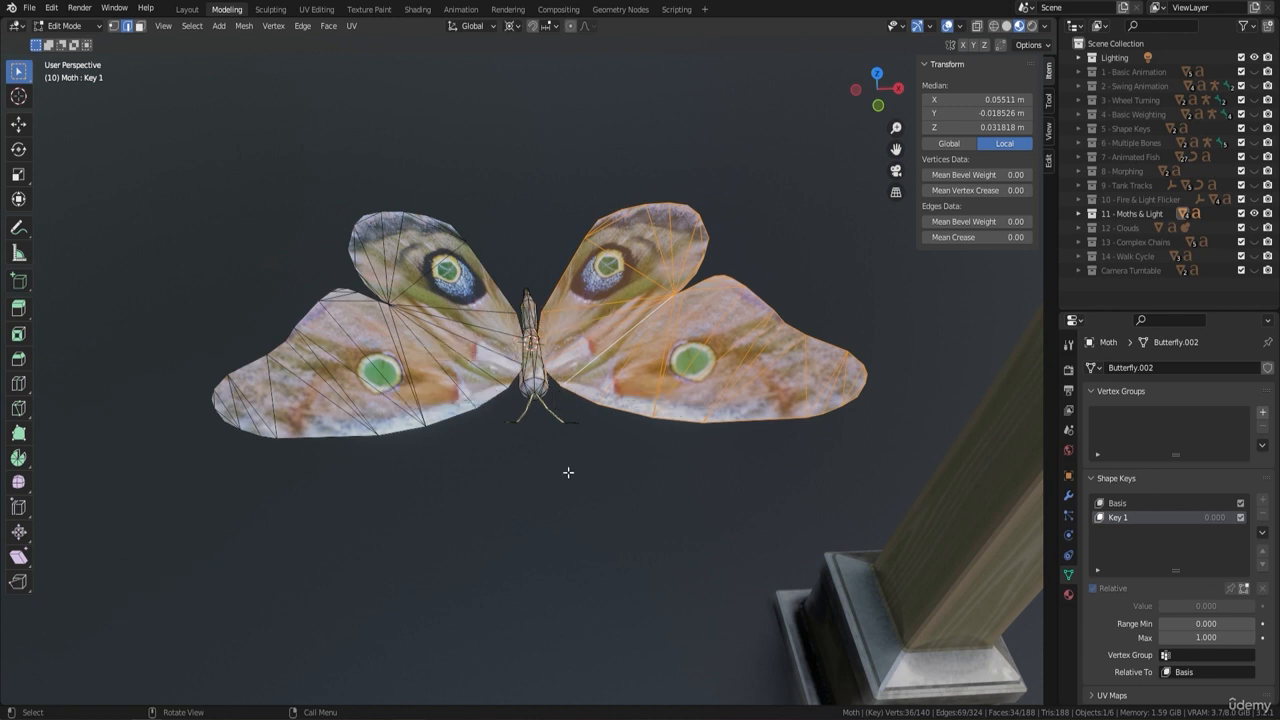
{"action": "key", "text": "r"}
{"action": "key", "text": "y"}
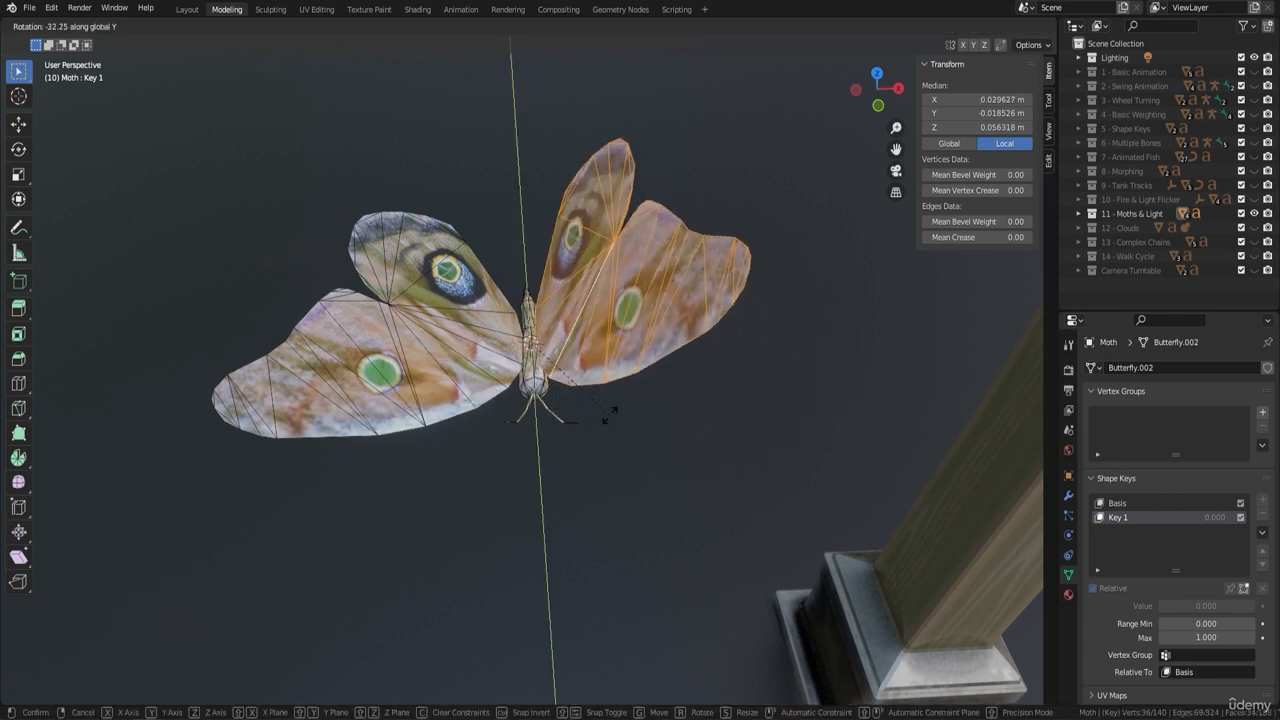
{"action": "left_click", "coordinate": [507, 461]}
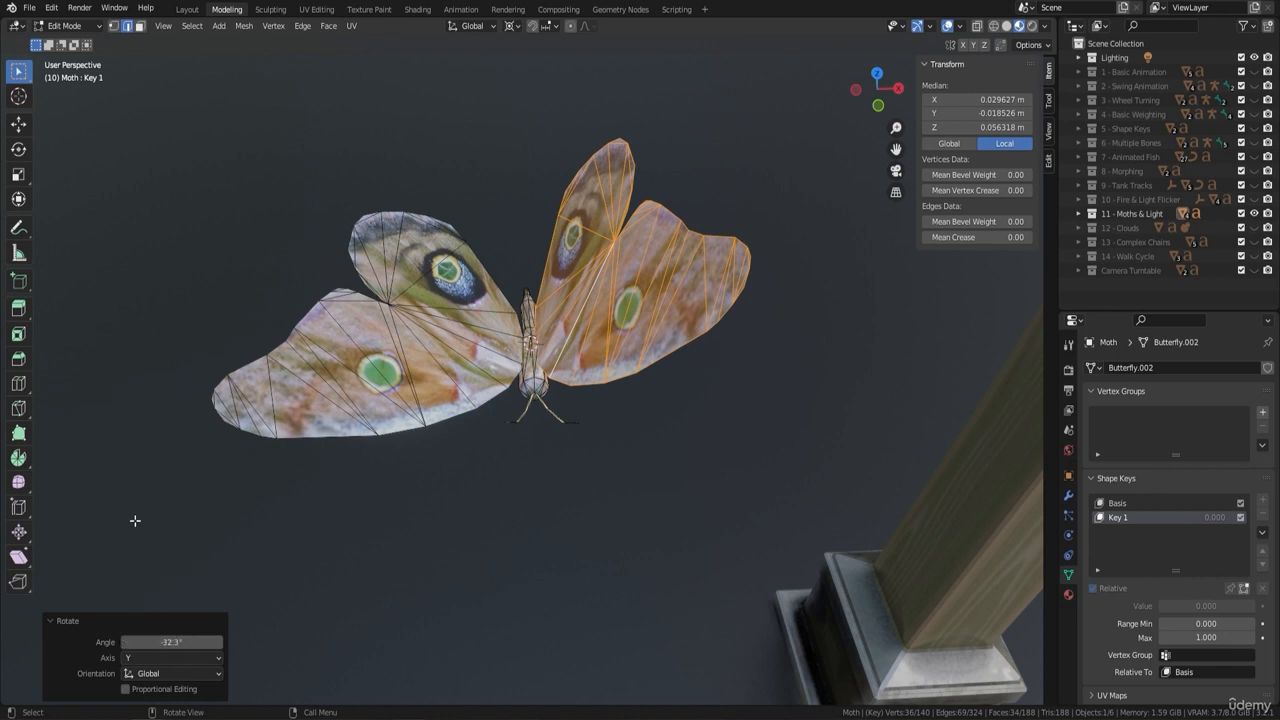
{"action": "left_click", "coordinate": [53, 617]}
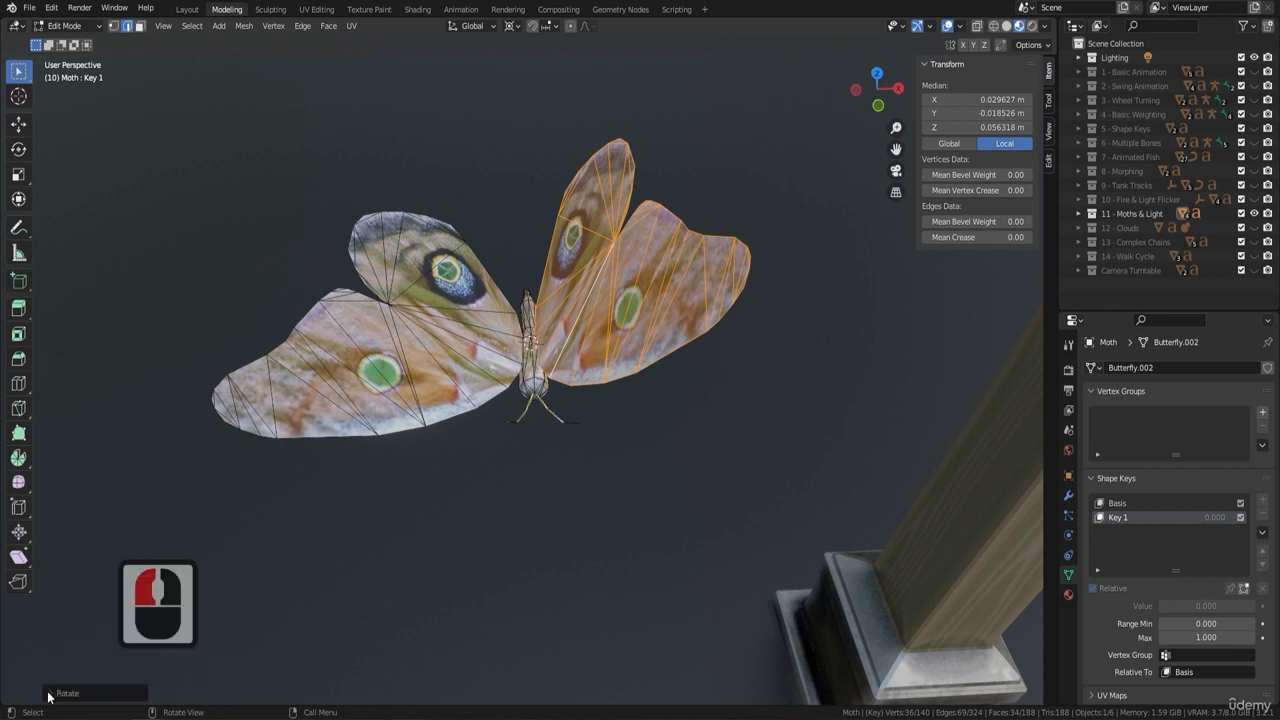
Copy the first wing's exact rotation angle and select the entire linked wing on the opposite side of the moth.
{"action": "left_click", "coordinate": [53, 617]}
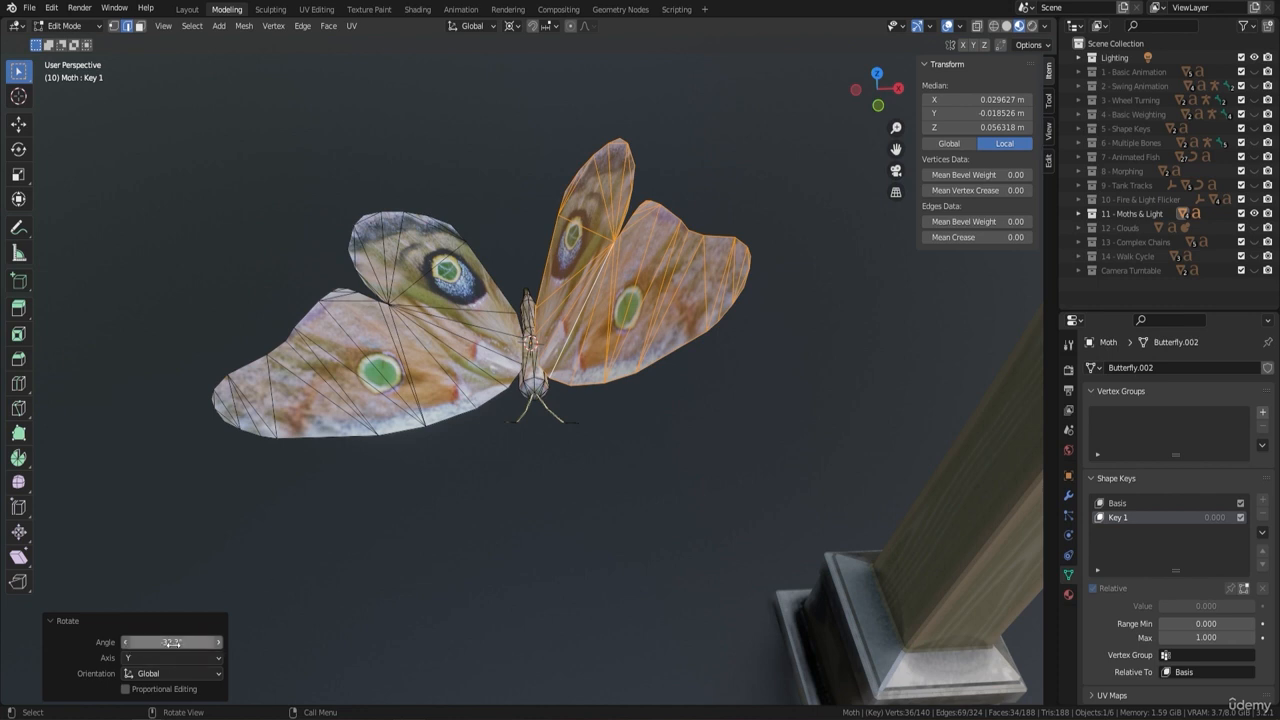
{"action": "left_click", "coordinate": [172, 642]}
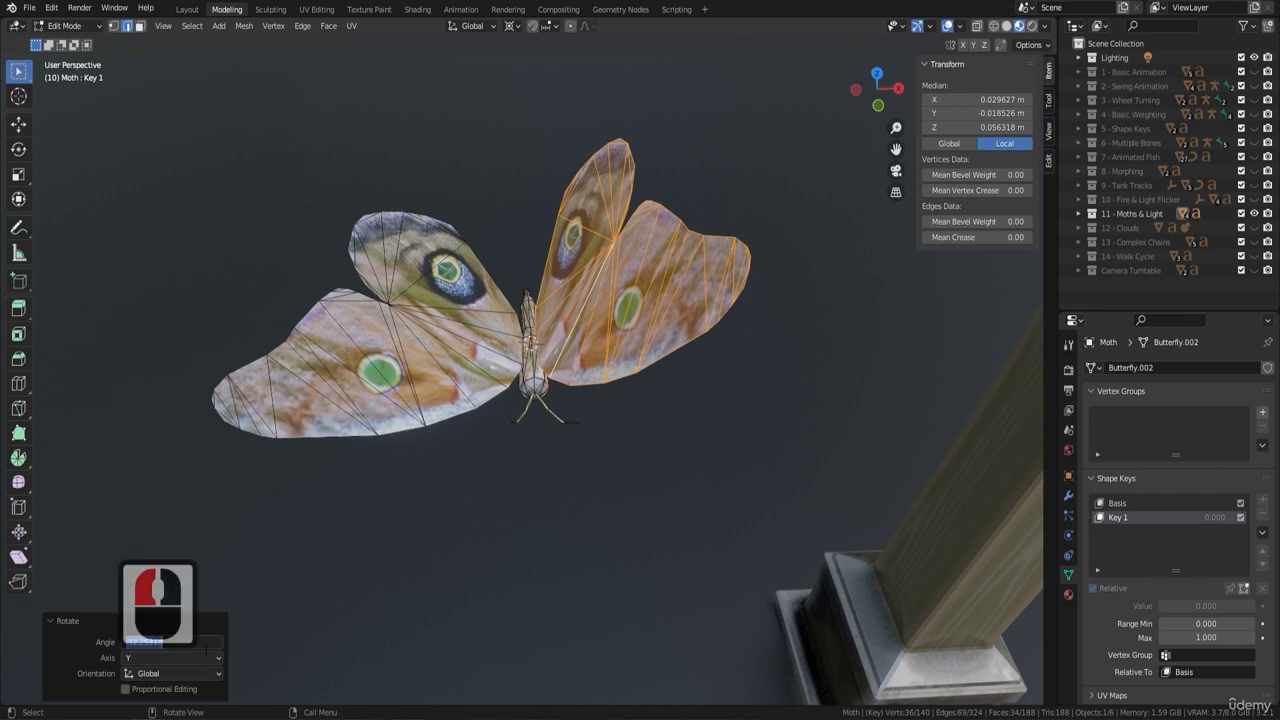
{"action": "key", "text": "ctrl+c"}
{"action": "left_click", "coordinate": [455, 372]}
{"action": "left_click", "coordinate": [460, 340]}
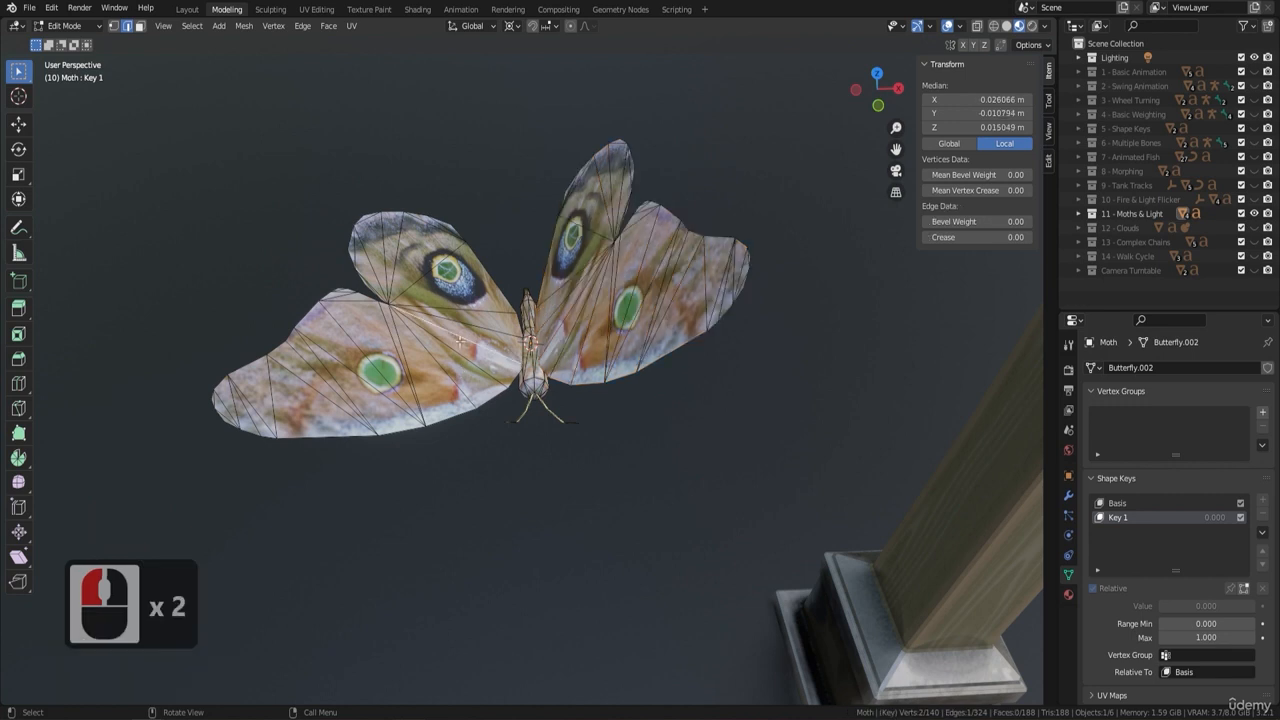
{"action": "key", "text": "ctrl+l"}
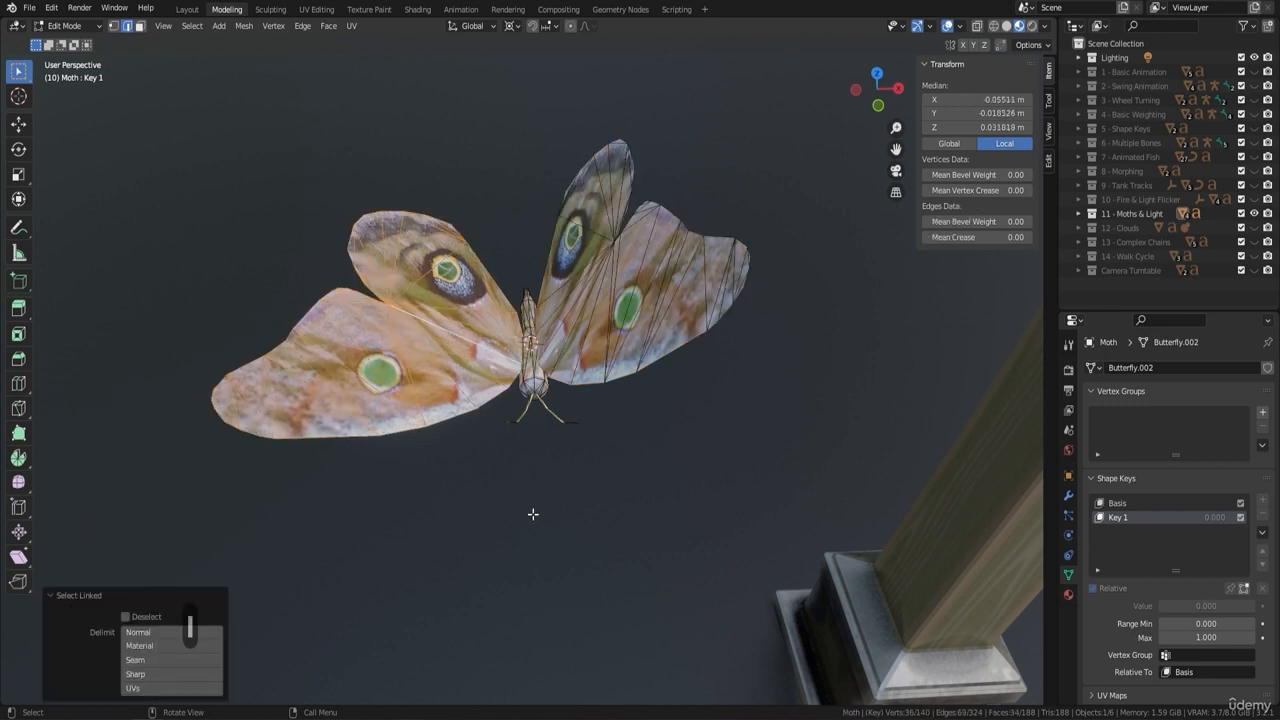
Rotate the selected wing upward around the global Y axis, using the copied angle with its sign reversed, 32.2531°.
{"action": "key", "text": "r"}
{"action": "key", "text": "y"}
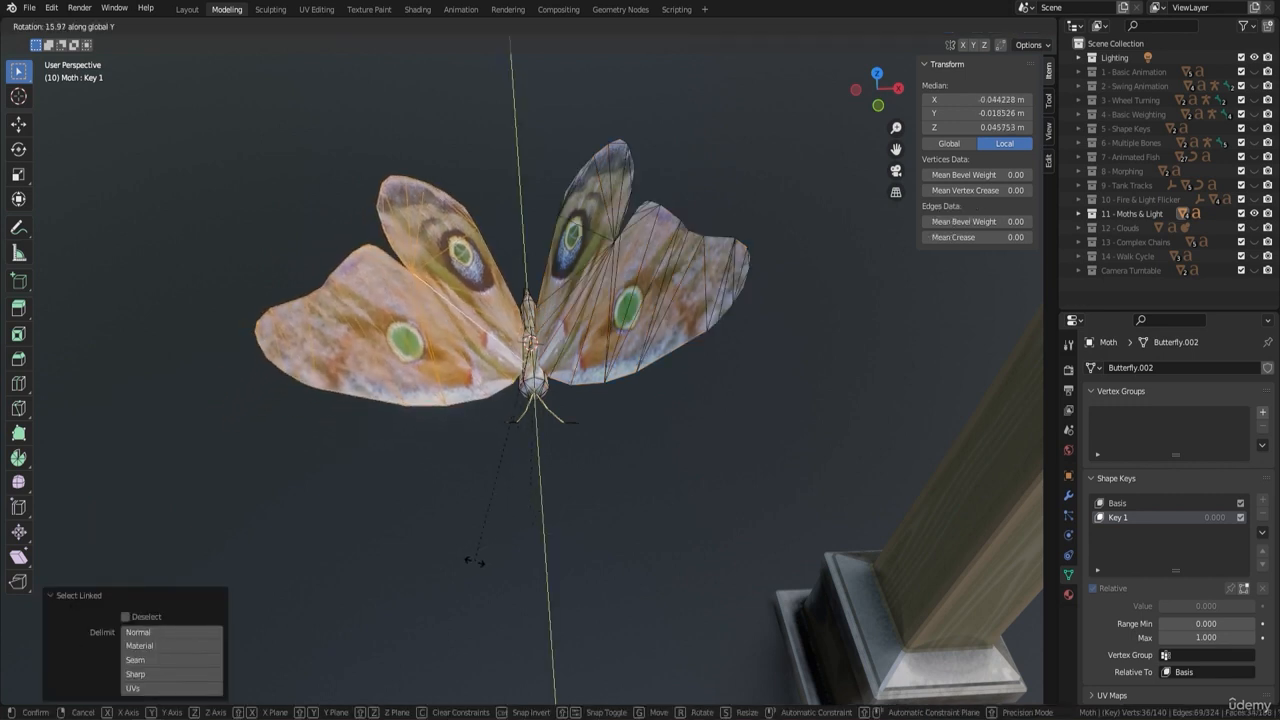
{"action": "left_click", "coordinate": [505, 533]}
{"action": "left_click", "coordinate": [150, 642]}
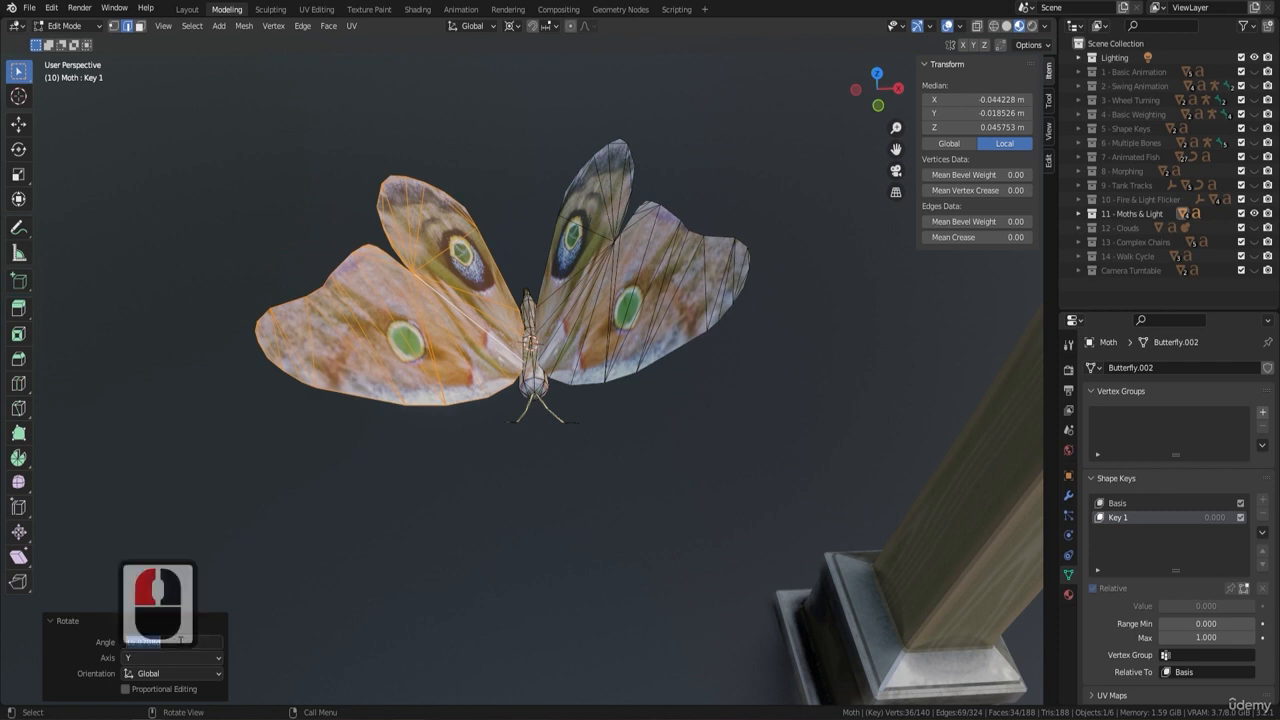
{"action": "key", "text": "ctrl+v"}
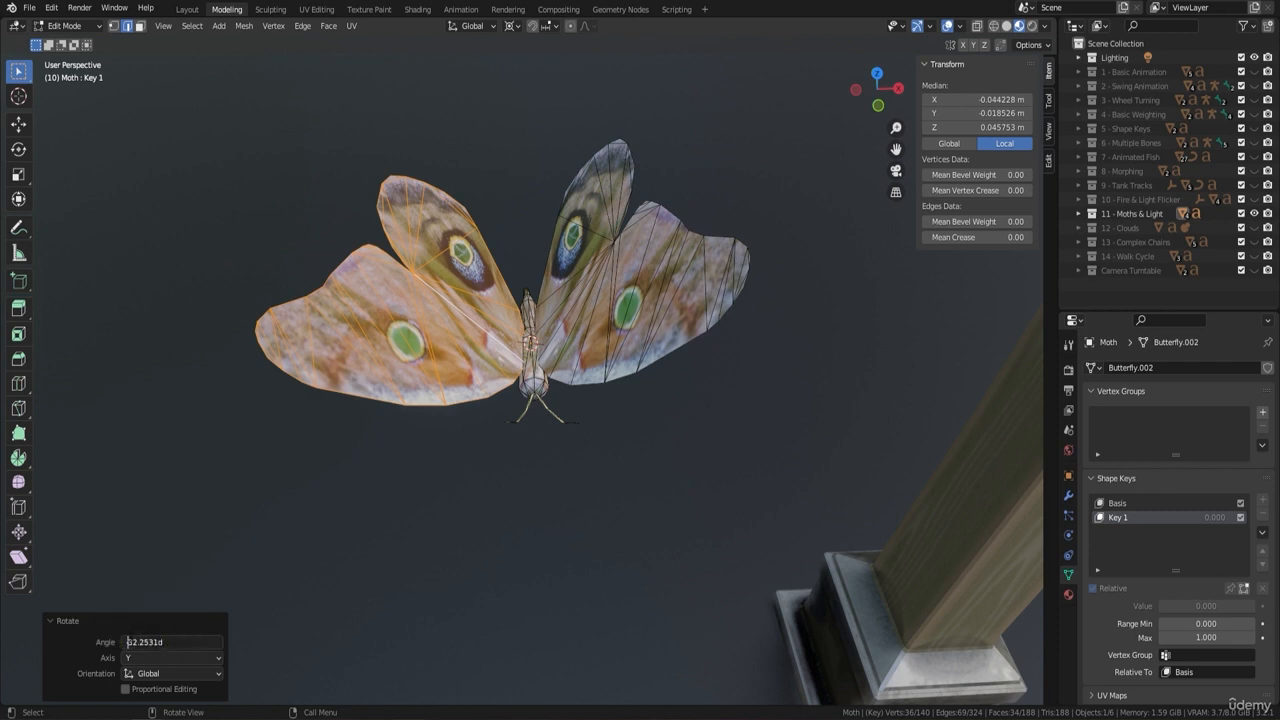
{"action": "left_click", "coordinate": [128, 642]}
{"action": "key", "text": "BackSpace"}
{"action": "key", "text": "Return"}
{"action": "middle_click_drag", "start_coordinate": [645, 526], "coordinate": [633, 465]}
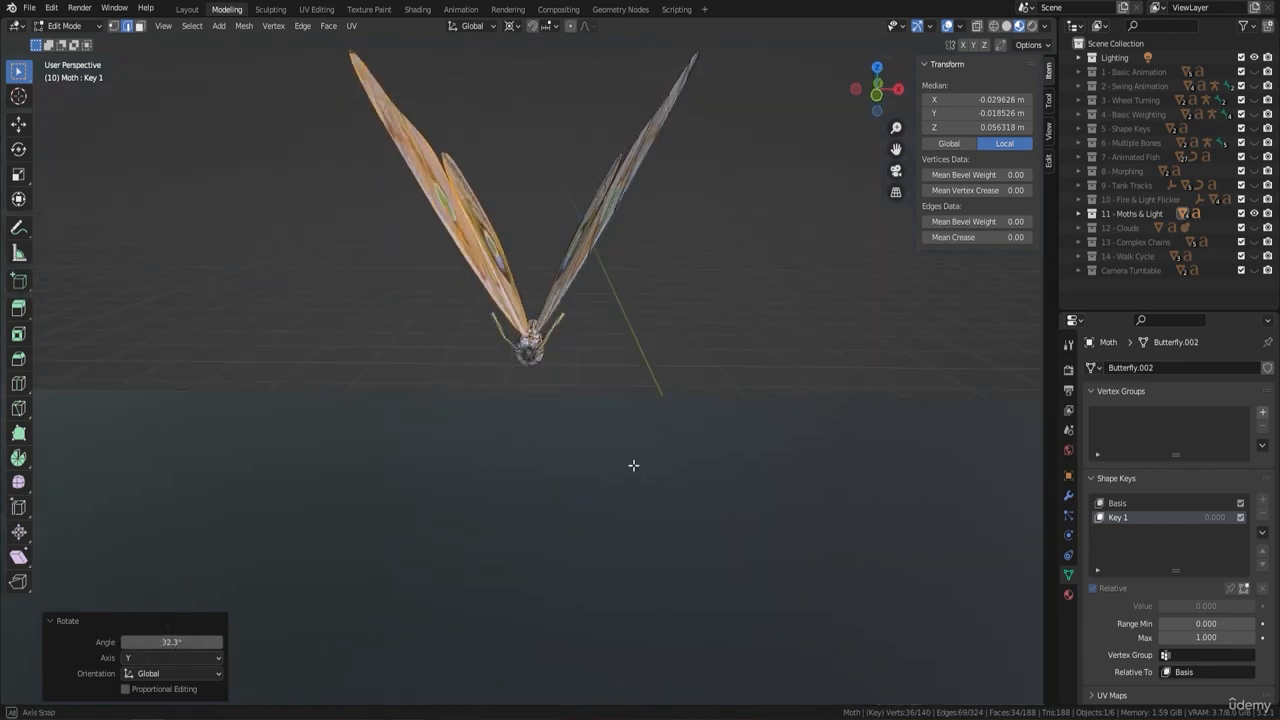
{"action": "middle_click_drag", "start_coordinate": [568, 414], "coordinate": [677, 446]}
Return to Object Mode and test the wing flap by varying Key 1's value, leaving it at 0.000.
{"action": "key", "text": "Tab"}
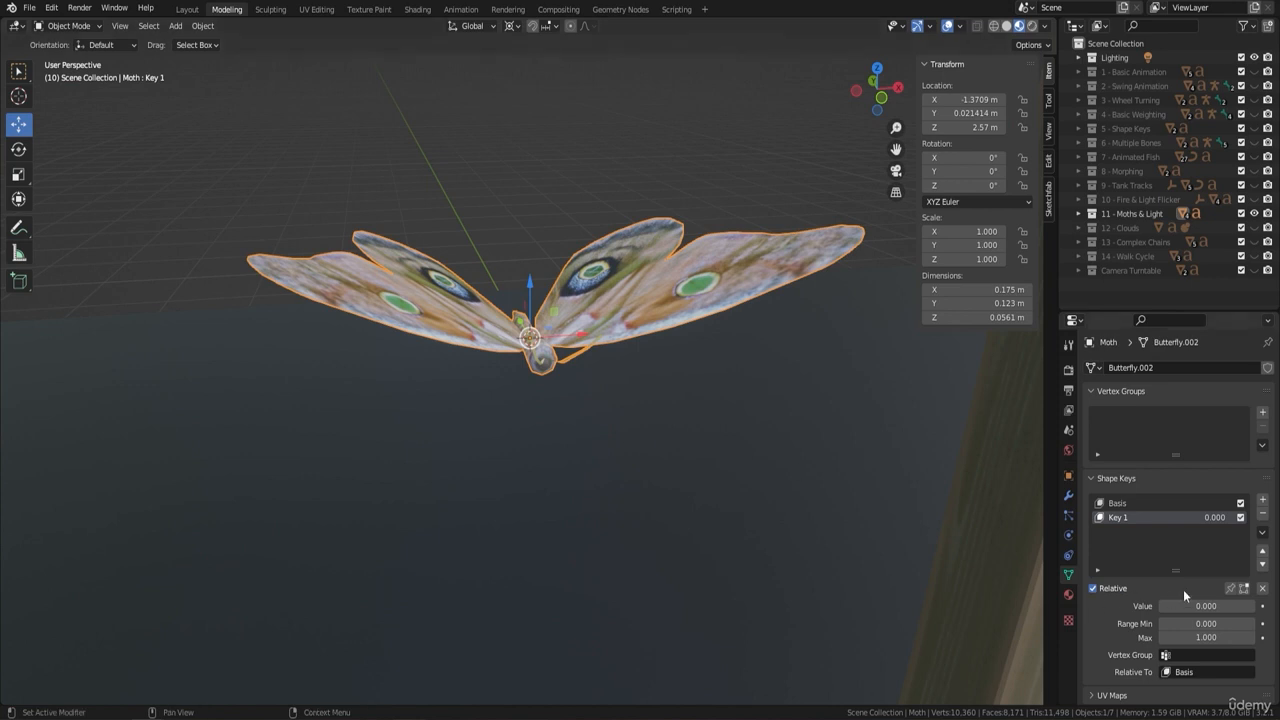
{"action": "mouse_move", "coordinate": [1184, 604]}
{"action": "left_mouse_down"}
{"action": "mouse_move", "coordinate": [1255, 606]}
{"action": "mouse_move", "coordinate": [1160, 606]}
{"action": "left_mouse_up"}
{"action": "scroll", "coordinate": [620, 427], "scroll_direction": "down", "scroll_amount": 3}
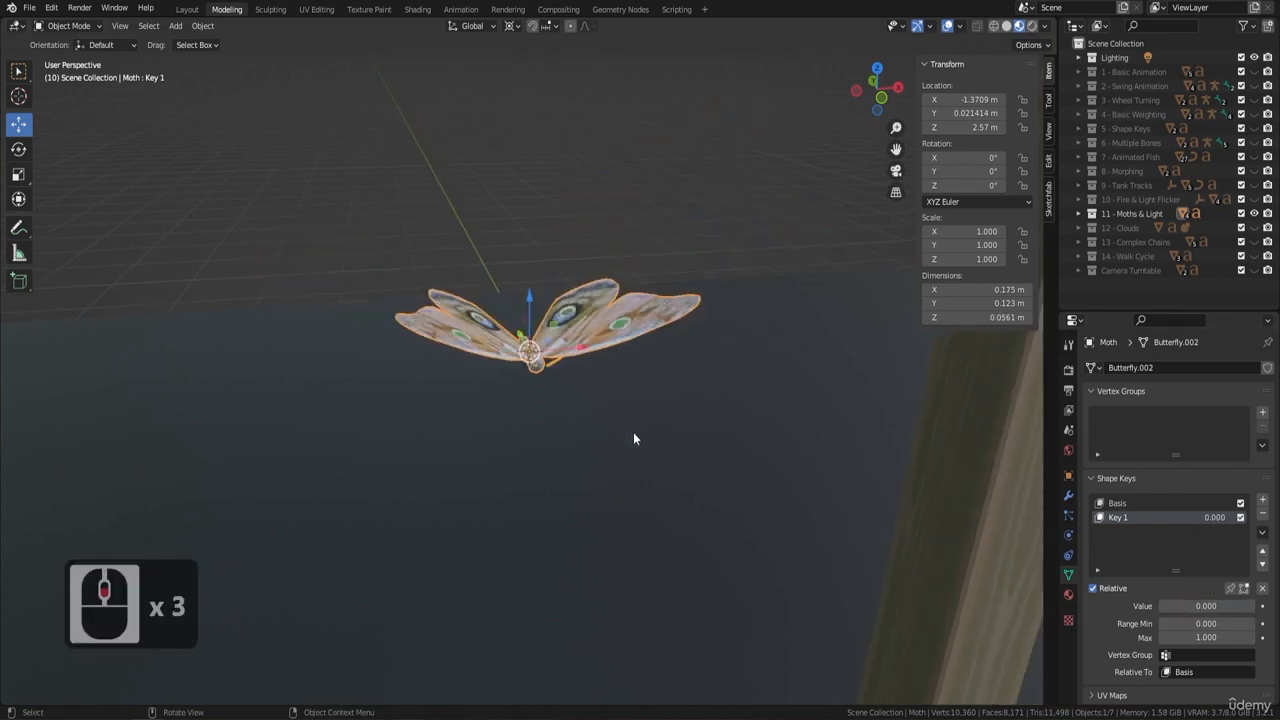
{"action": "scroll", "coordinate": [560, 386], "scroll_direction": "down", "scroll_amount": 5}
{"action": "middle_click_drag", "start_coordinate": [560, 386], "coordinate": [603, 391]}
{"action": "scroll", "coordinate": [589, 394], "scroll_direction": "up", "scroll_amount": 2}
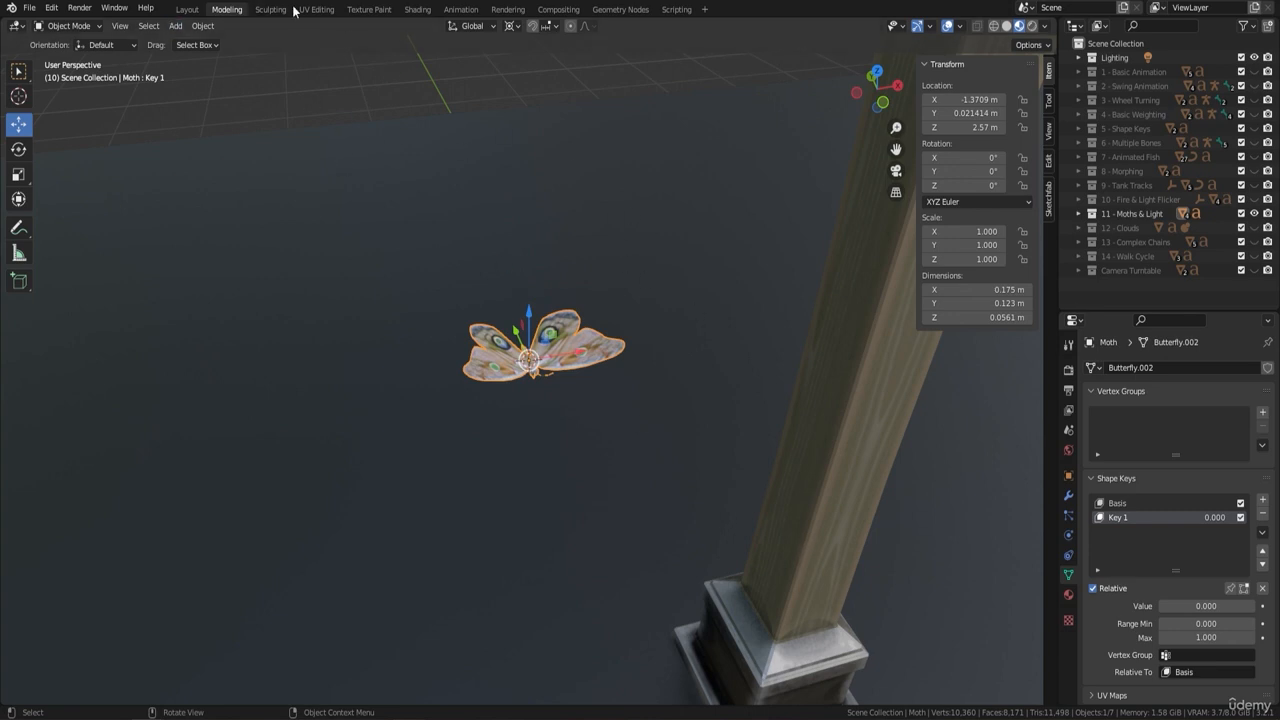
In the Layout workspace, keyframe Key 1's value of 0.000 at frames 1 and 200.
{"action": "left_click", "coordinate": [189, 11]}
{"action": "key", "text": "space"}
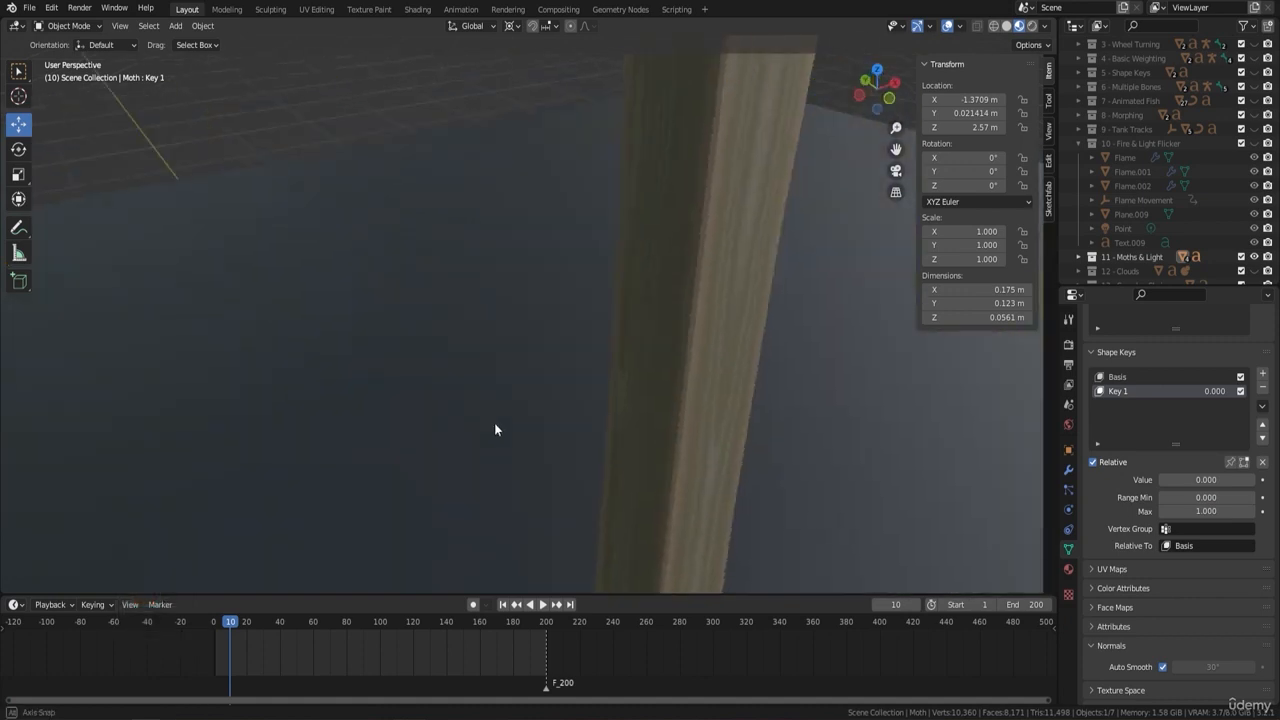
{"action": "left_click_drag", "start_coordinate": [234, 623], "coordinate": [224, 627]}
{"action": "left_click", "coordinate": [215, 631]}
{"action": "key", "text": "space"}
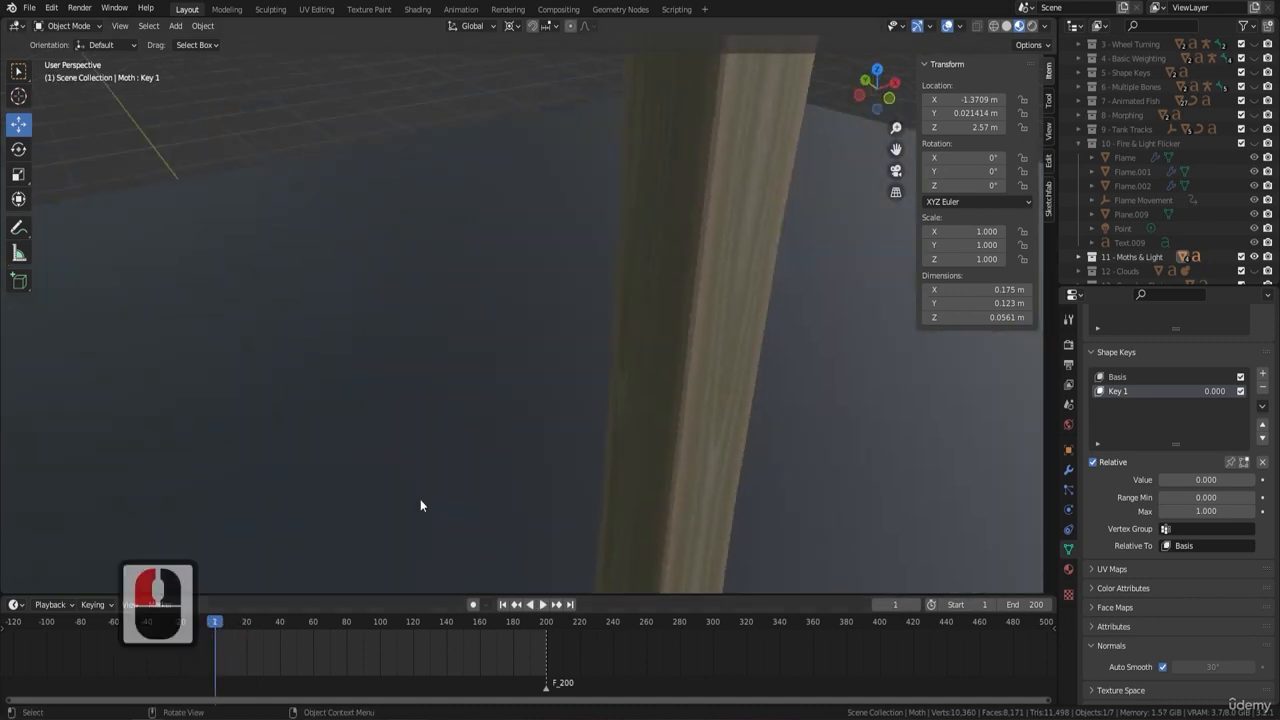
{"action": "key", "text": "KP_Decimal"}
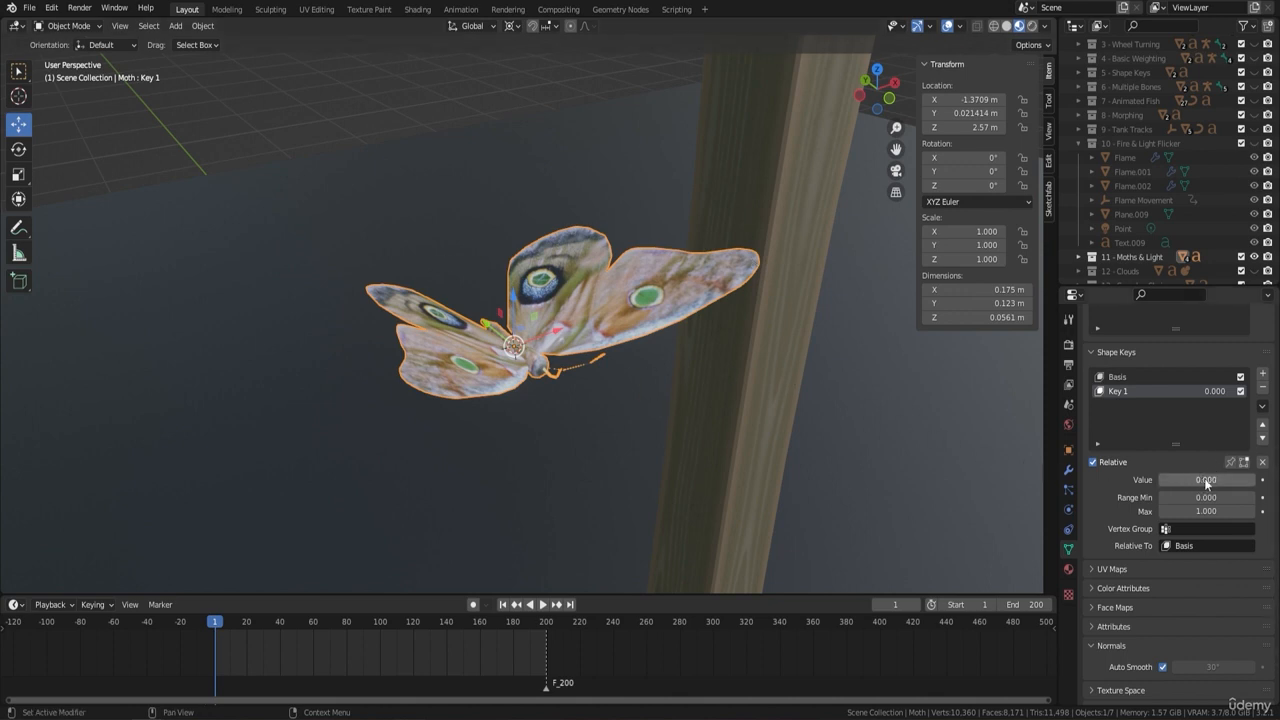
{"action": "key", "text": "i"}
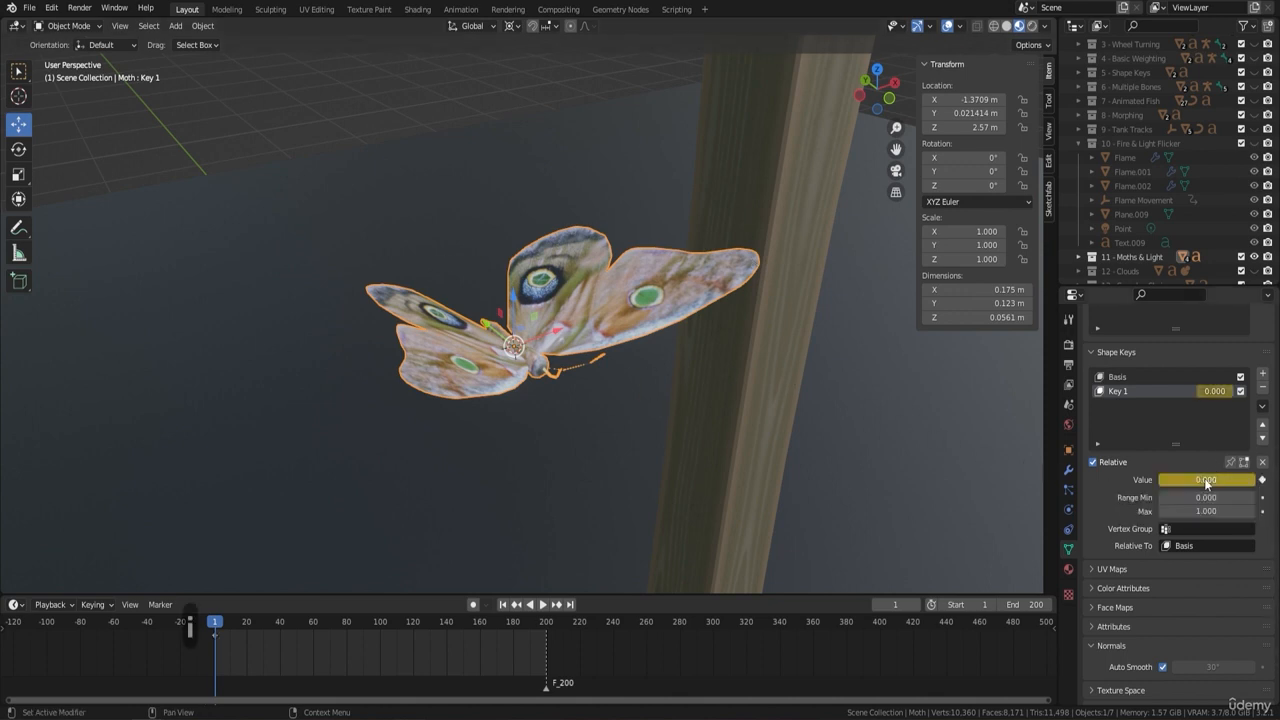
{"action": "left_click_drag", "start_coordinate": [214, 626], "coordinate": [548, 640]}
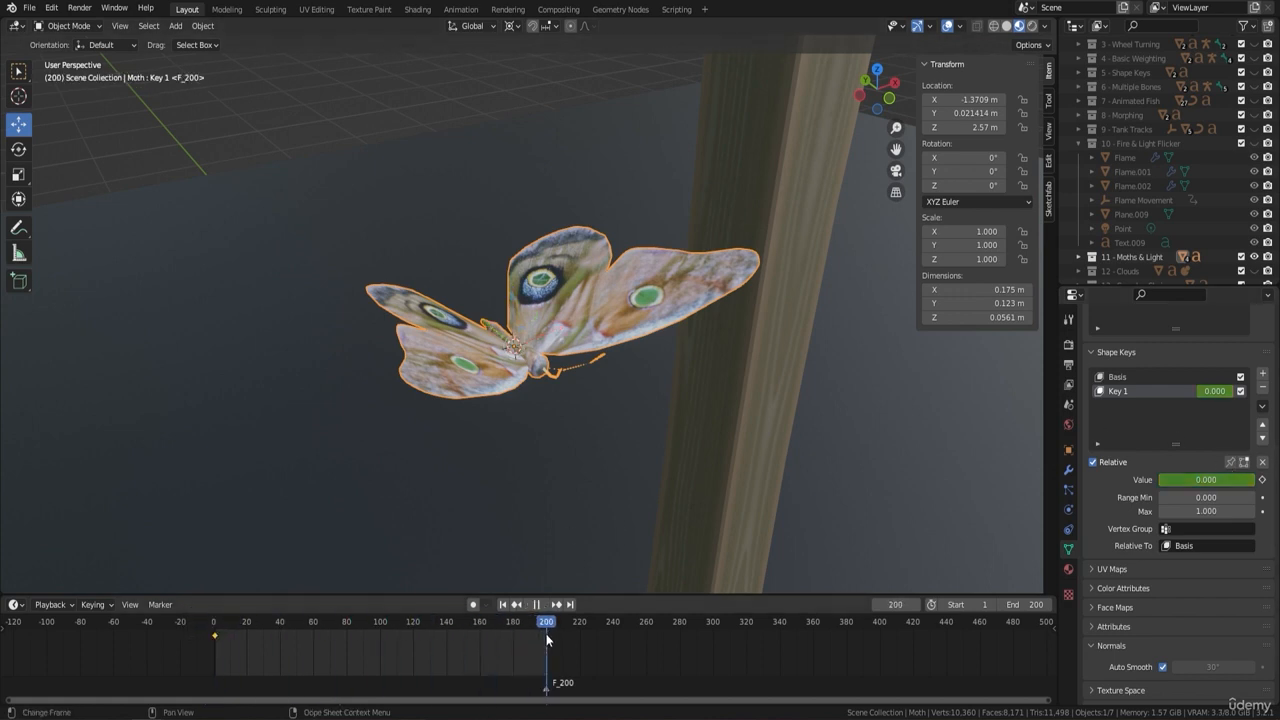
{"action": "key", "text": "i"}
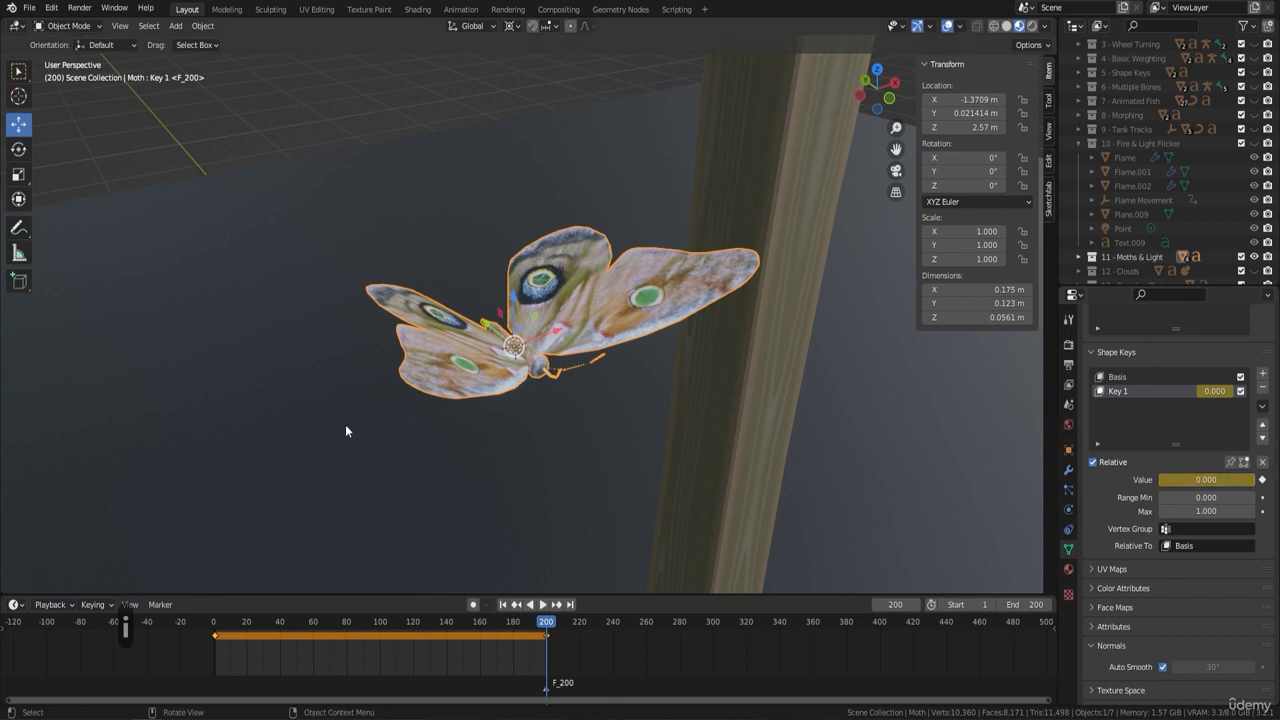
Switch to the Animation workspace and add a Noise modifier to the moth's Key 1 value curve.
{"action": "left_click", "coordinate": [461, 9]}
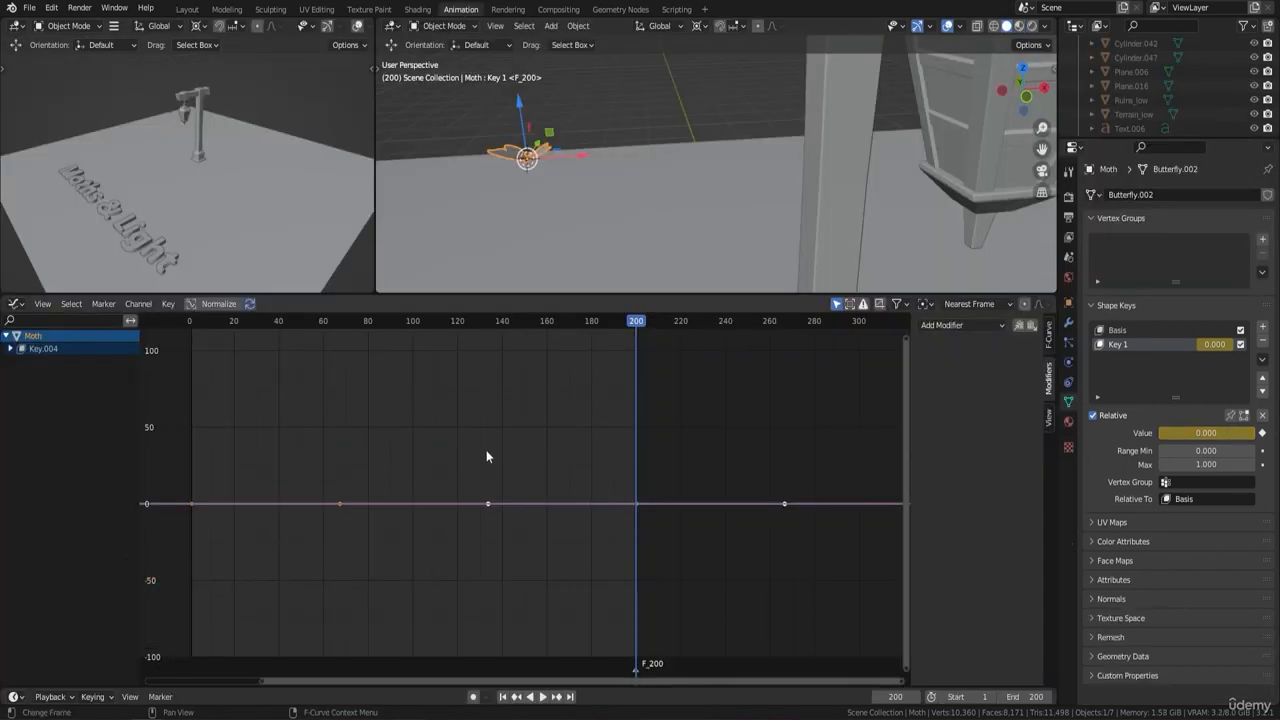
{"action": "scroll", "coordinate": [450, 450], "scroll_direction": "down", "scroll_amount": 20}
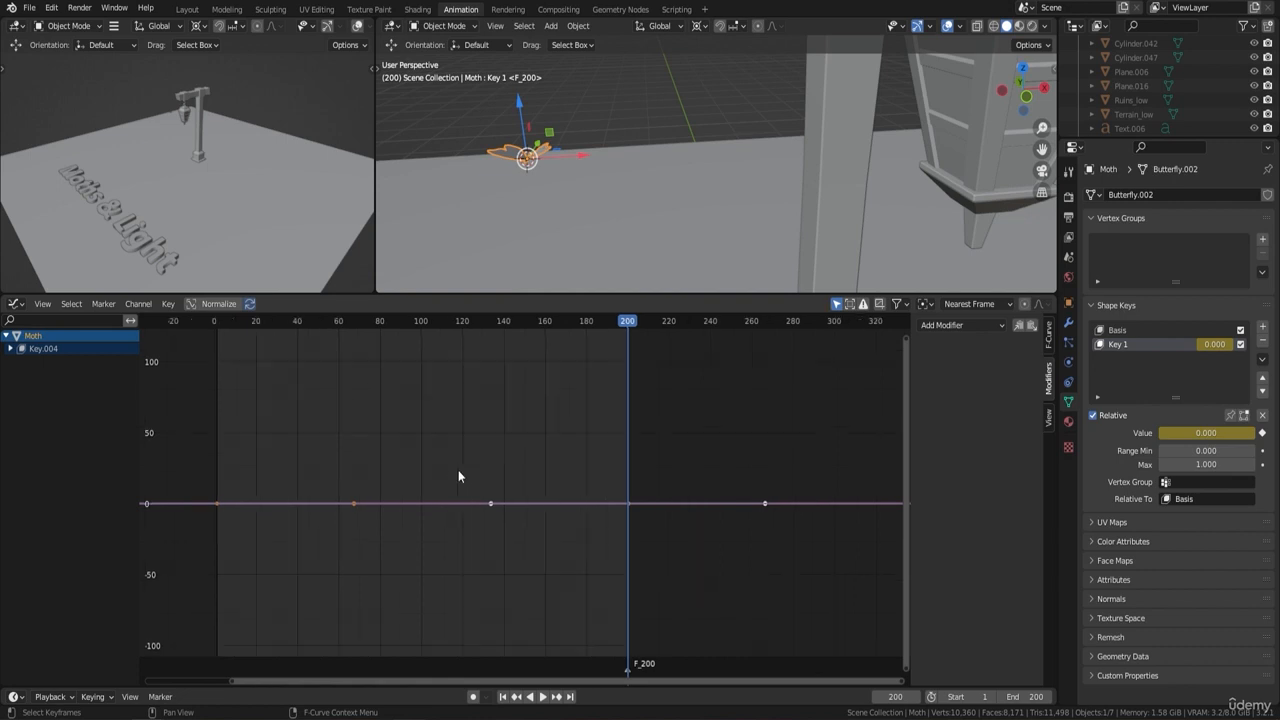
{"action": "scroll", "coordinate": [448, 444], "scroll_direction": "down", "scroll_amount": 20}
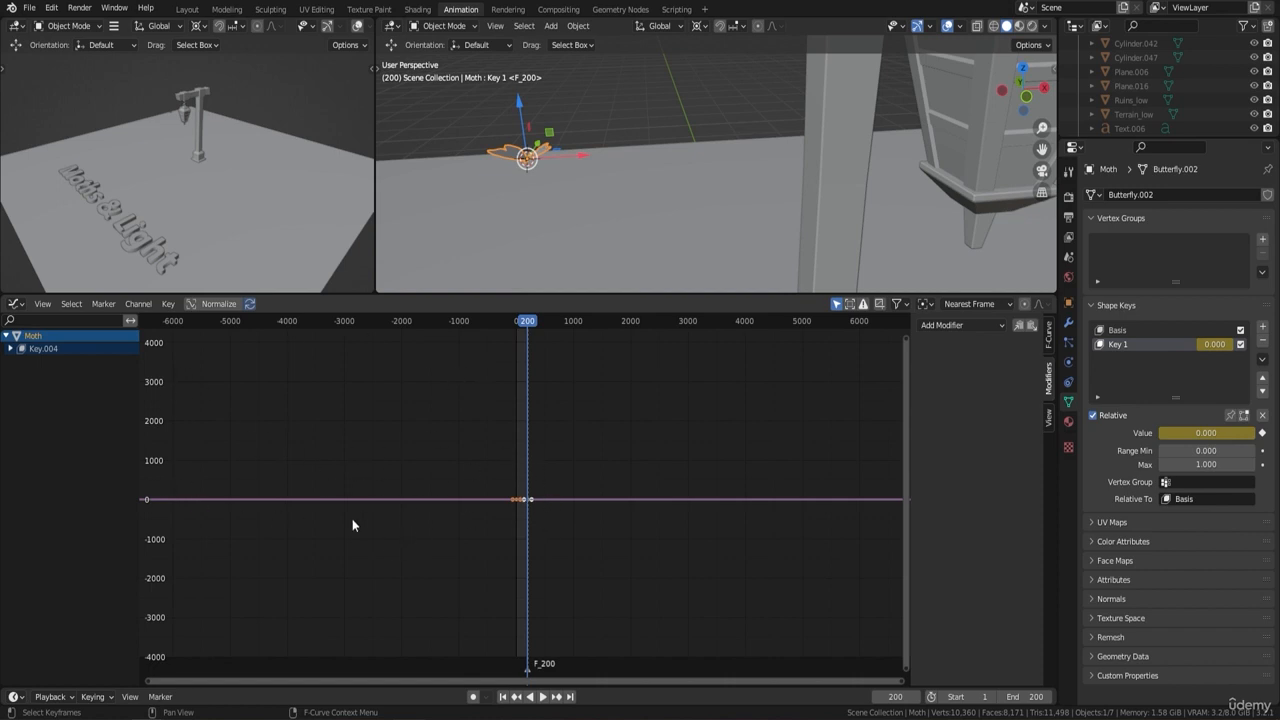
{"action": "scroll", "coordinate": [518, 492], "scroll_direction": "up", "scroll_amount": 20}
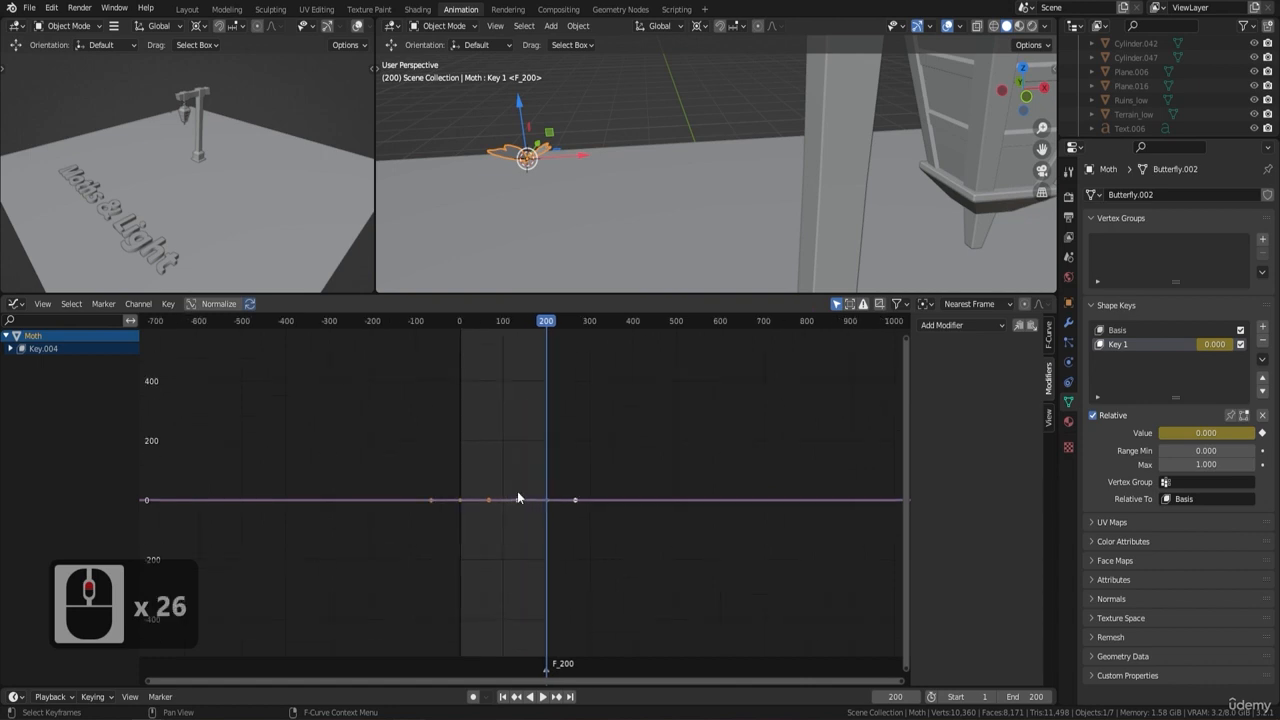
{"action": "scroll", "coordinate": [505, 465], "scroll_direction": "down", "scroll_amount": 13}
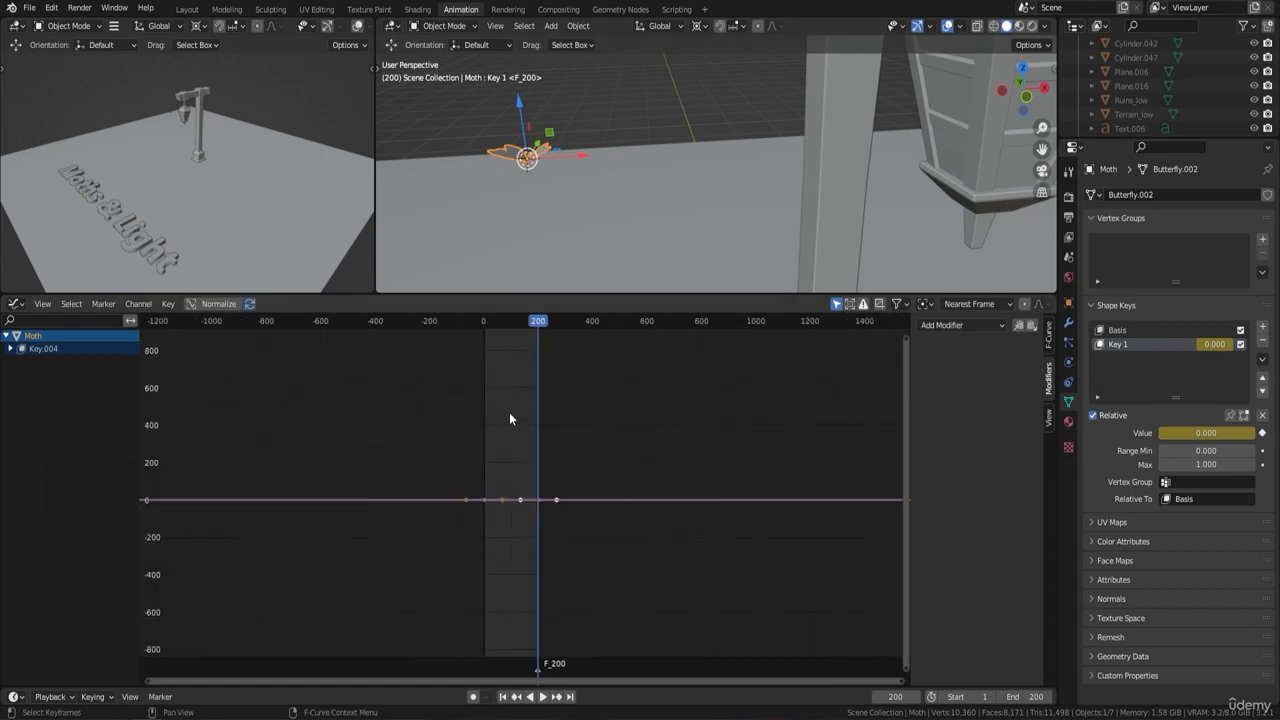
{"action": "scroll", "coordinate": [488, 469], "scroll_direction": "up", "scroll_amount": 4}
{"action": "scroll", "coordinate": [488, 469], "scroll_direction": "up", "scroll_amount": 15}
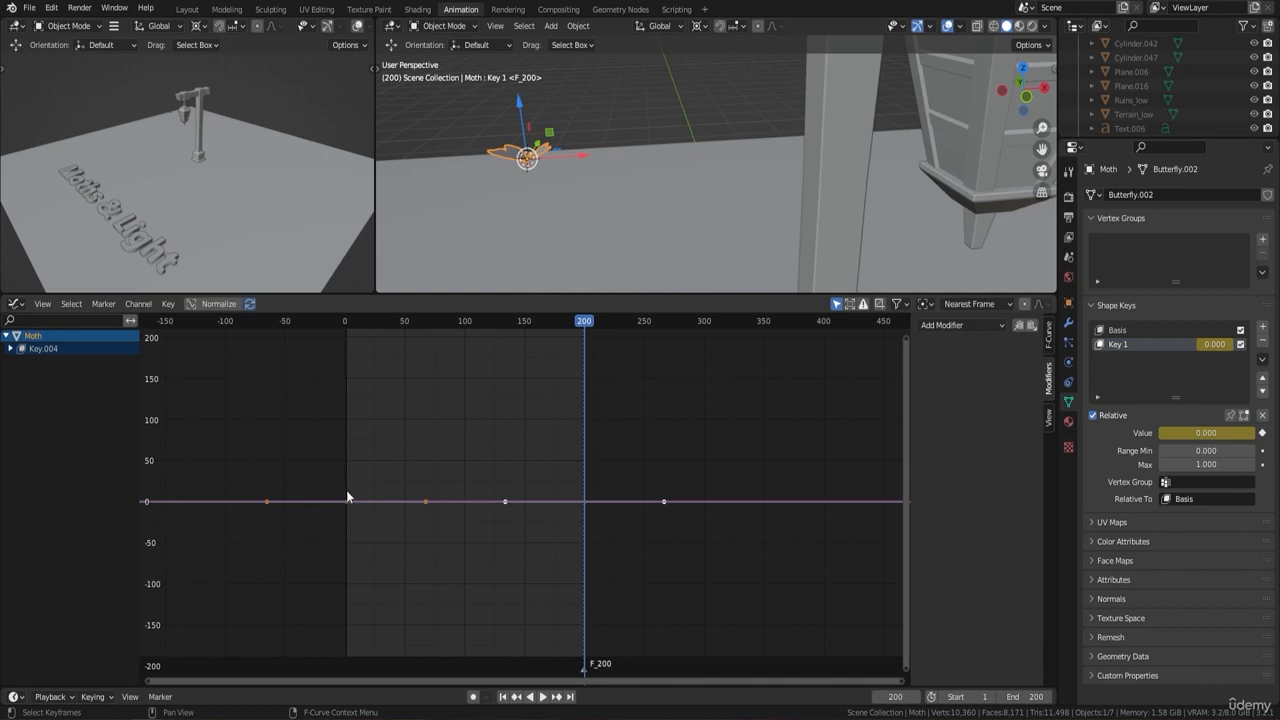
{"action": "key", "text": "F9"}
{"action": "middle_click_drag", "start_coordinate": [569, 182], "coordinate": [640, 209]}
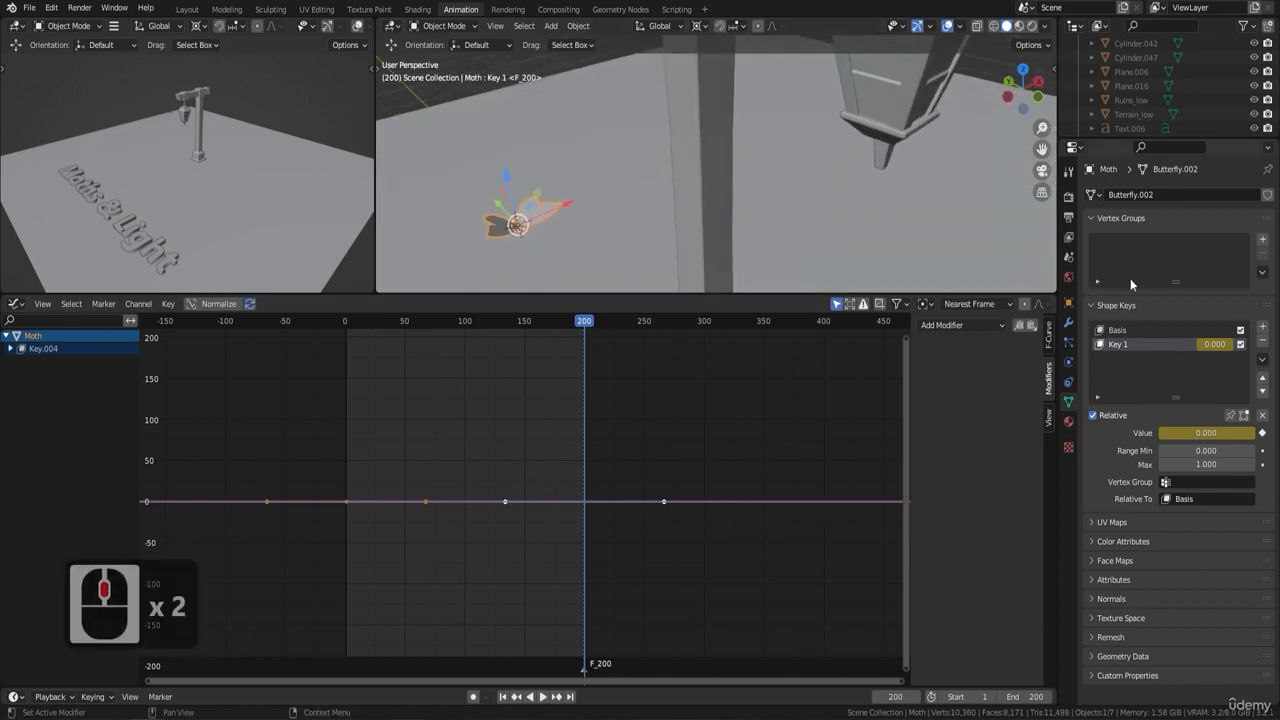
{"action": "left_click", "coordinate": [973, 325]}
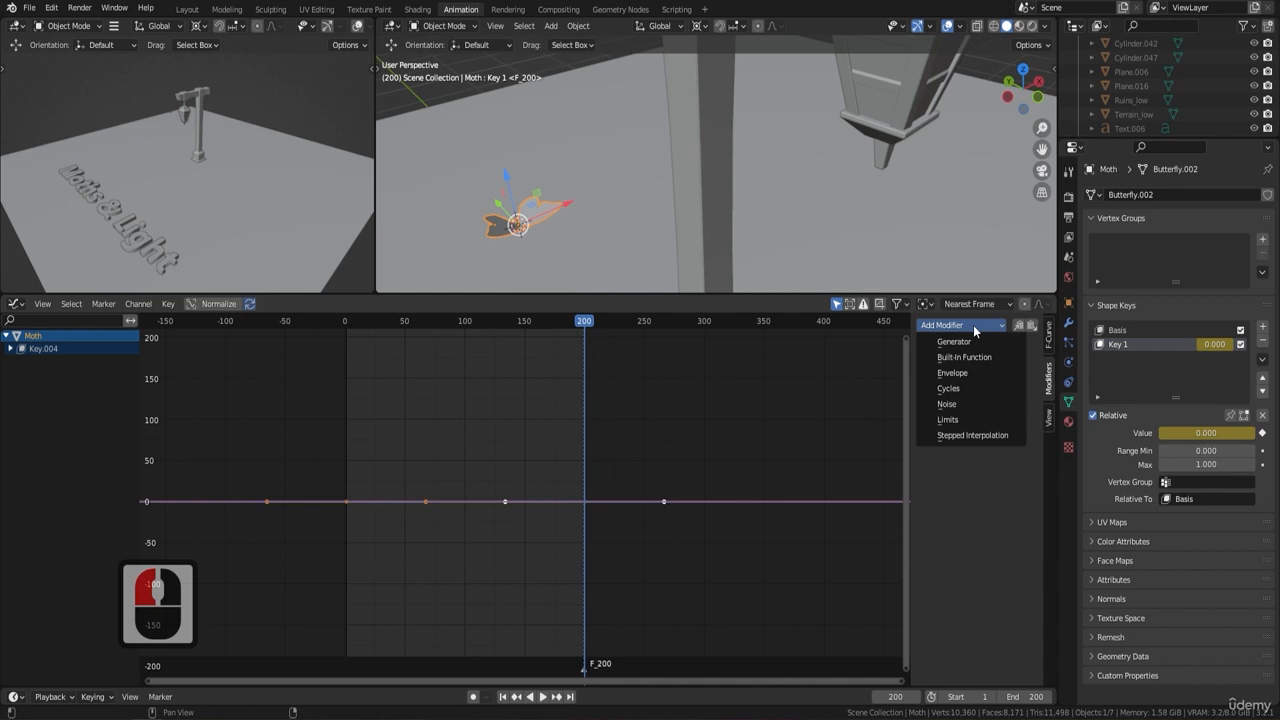
{"action": "left_click", "coordinate": [943, 404]}
Raise the Noise modifier's strength to 34.400 and play back the animation to check the wing flapping.
{"action": "scroll", "coordinate": [467, 512], "scroll_direction": "up", "scroll_amount": 6}
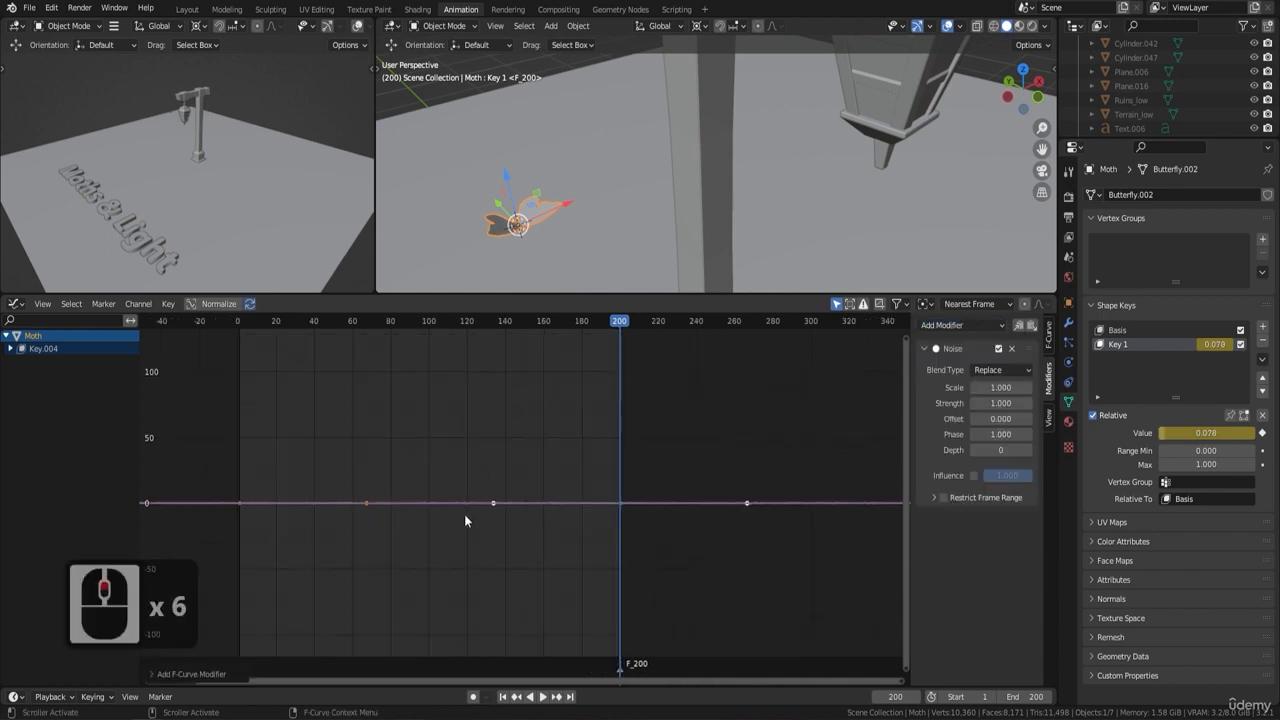
{"action": "middle_click_drag", "start_coordinate": [575, 225], "coordinate": [571, 174]}
{"action": "scroll", "coordinate": [469, 195], "scroll_direction": "up", "scroll_amount": 2}
{"action": "key", "text": "space"}
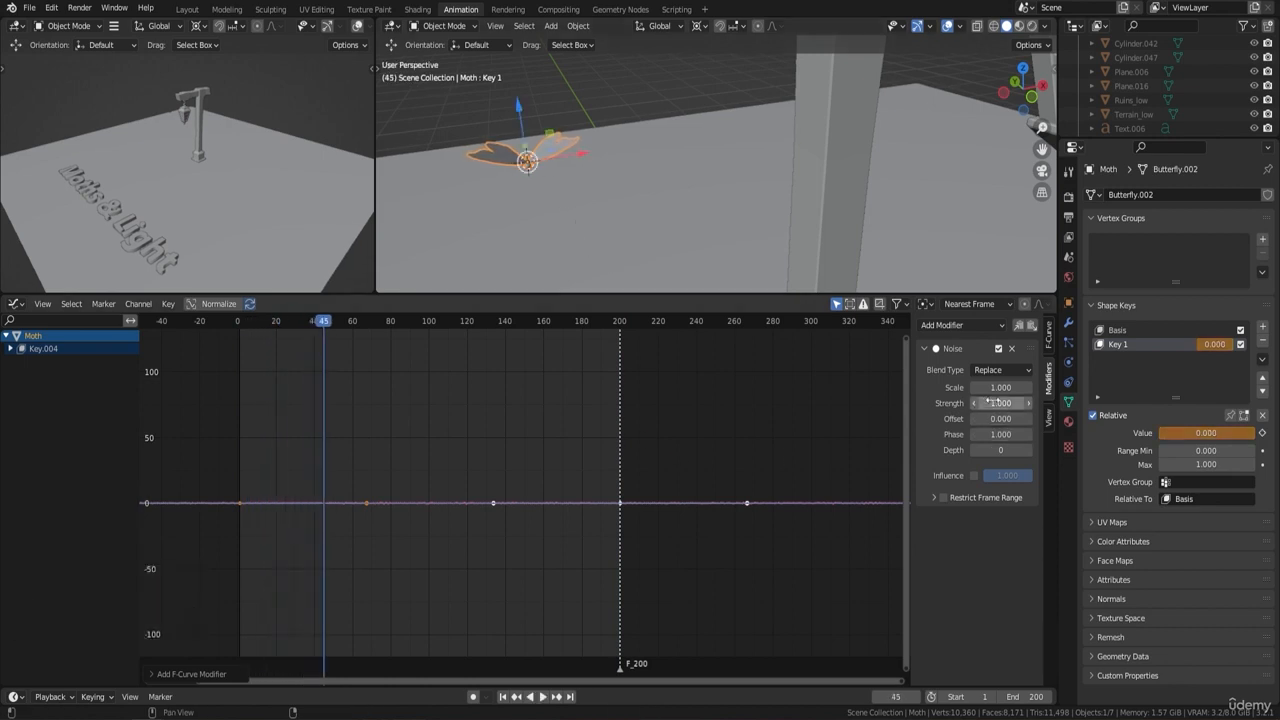
{"action": "left_click_drag", "start_coordinate": [1000, 403], "coordinate": [1040, 403]}
{"action": "key", "text": "space"}
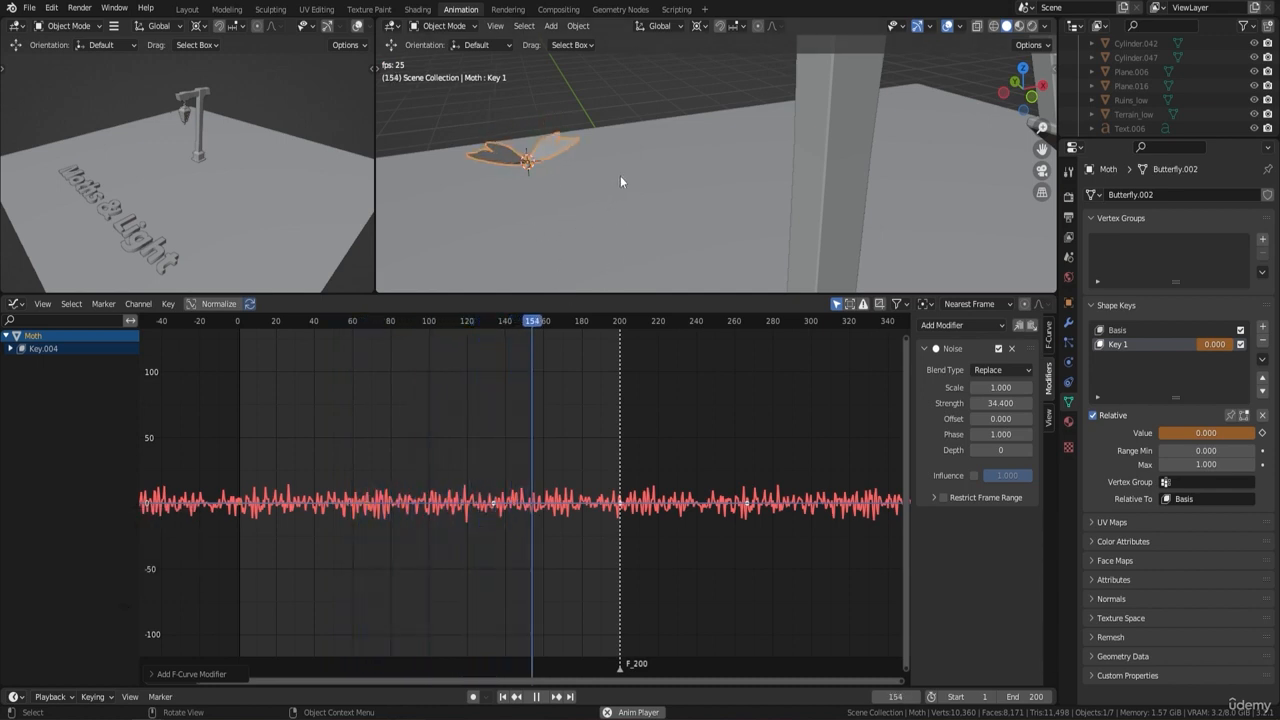
{"action": "key", "text": "space"}
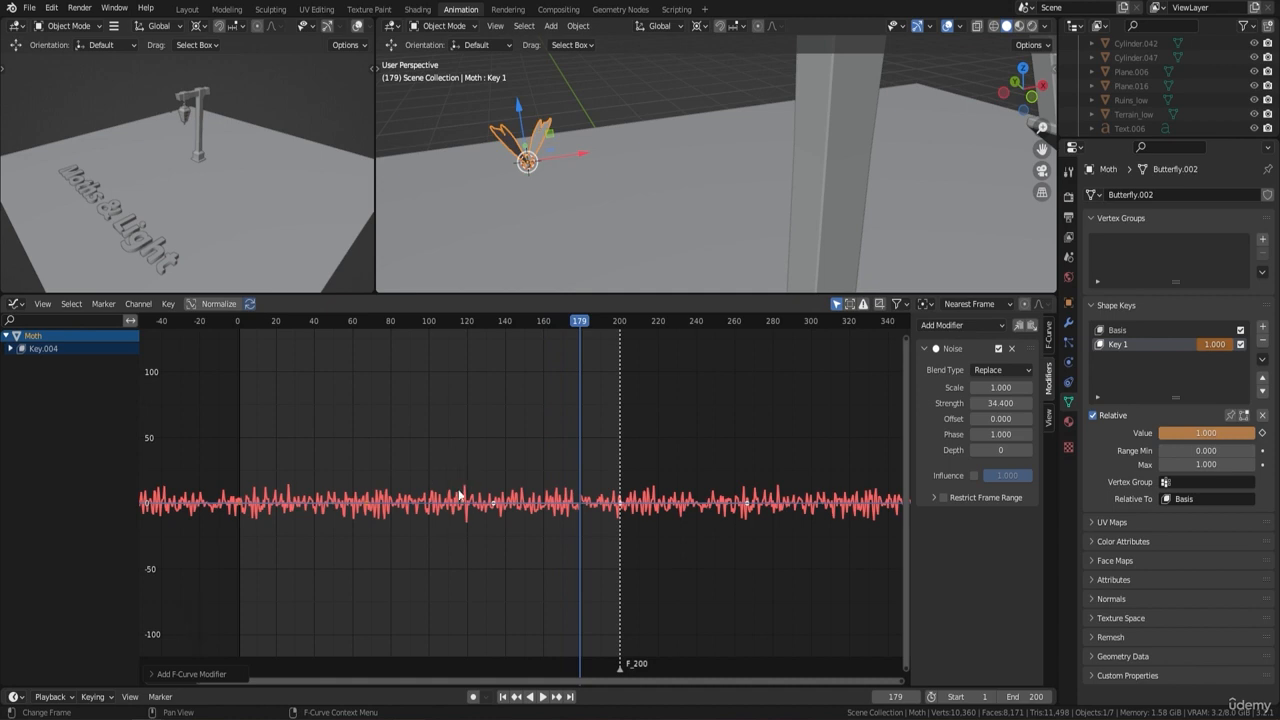
Set the curve's keyframe interpolation mode to Bezier and play back the flapping moth from several angles.
{"action": "right_click", "coordinate": [421, 511]}
{"action": "mouse_move", "coordinate": [406, 514]}
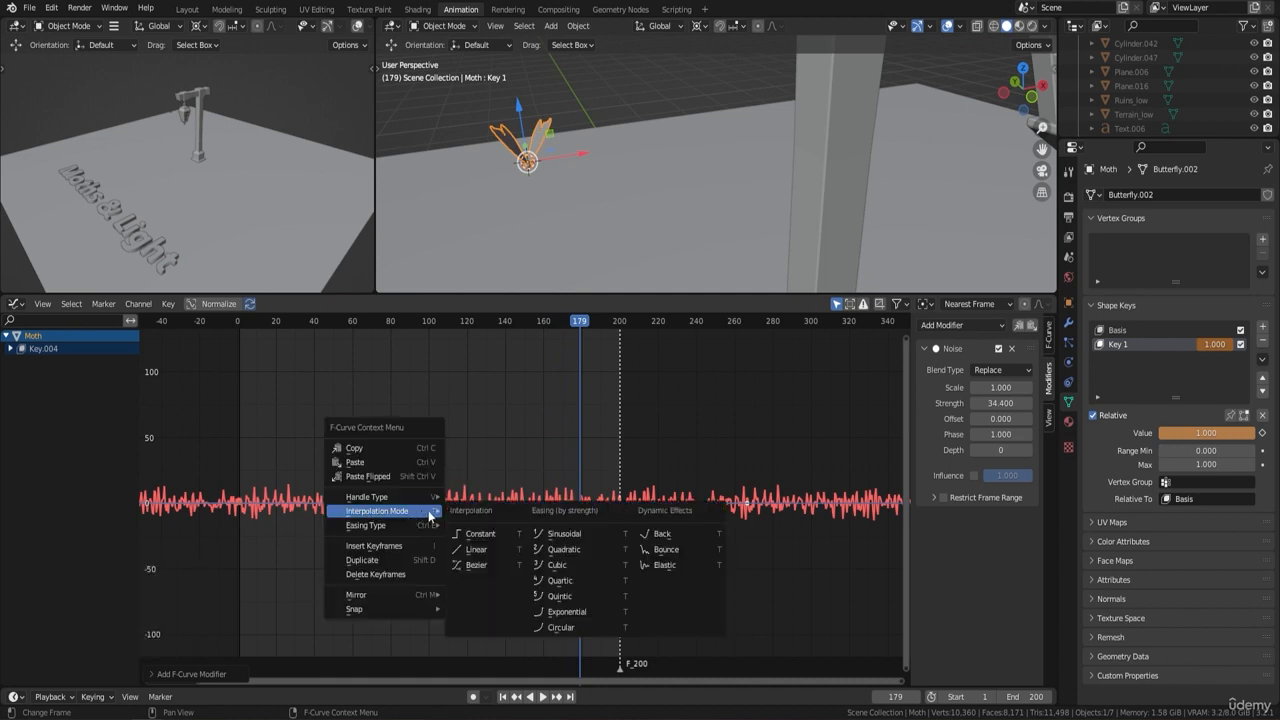
{"action": "left_click", "coordinate": [500, 567]}
{"action": "key", "text": "space"}
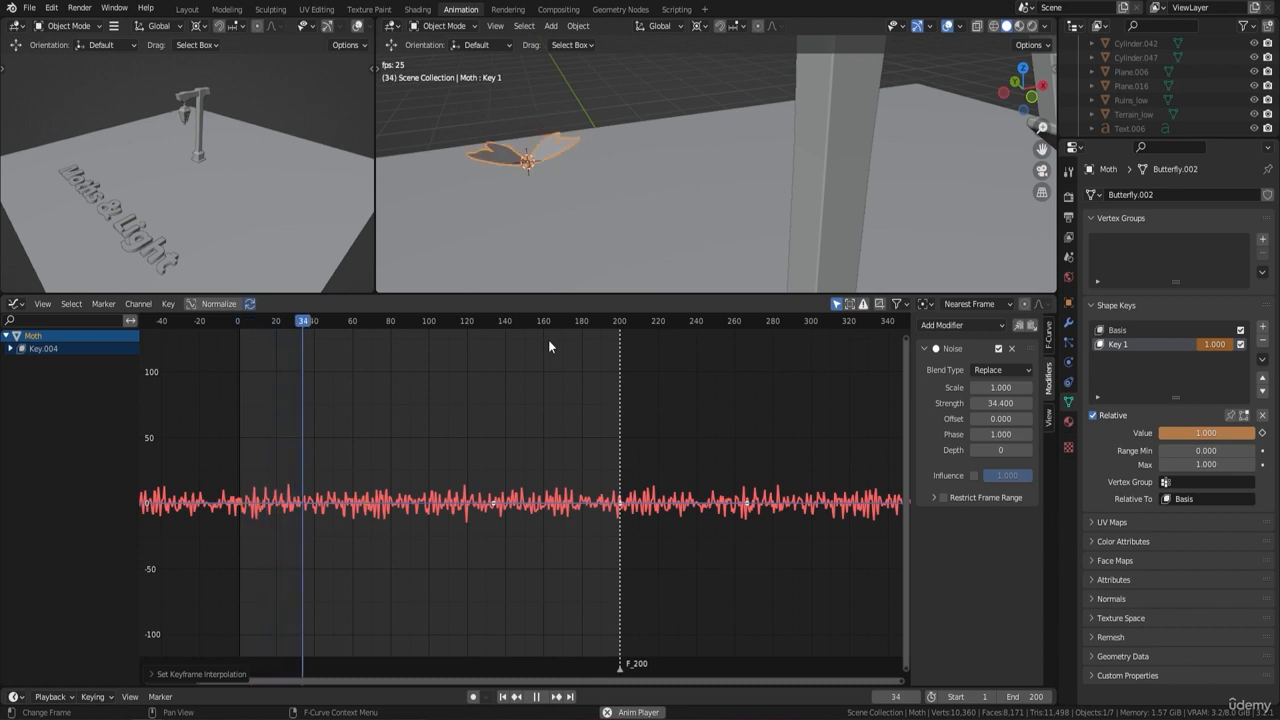
{"action": "scroll", "coordinate": [640, 200], "scroll_direction": "down", "scroll_amount": 4}
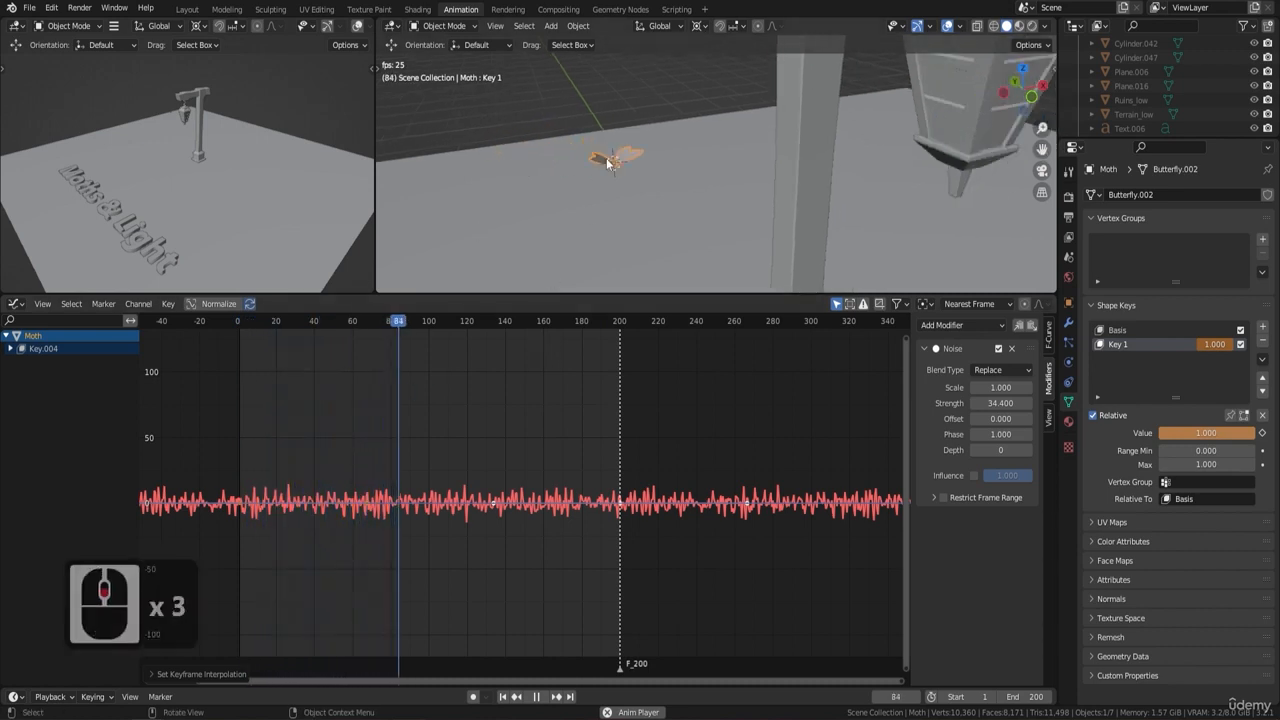
{"action": "middle_click_drag", "start_coordinate": [643, 201], "coordinate": [672, 140]}
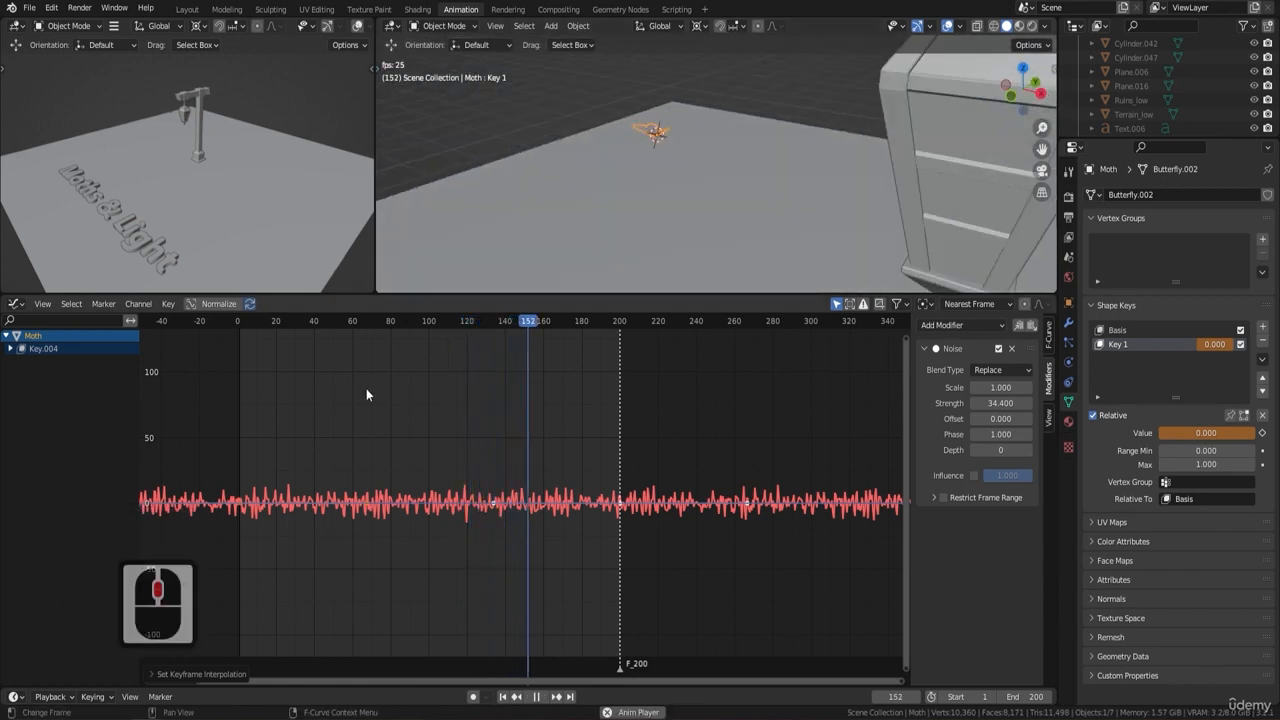
{"action": "middle_click_drag", "start_coordinate": [613, 195], "coordinate": [786, 204]}
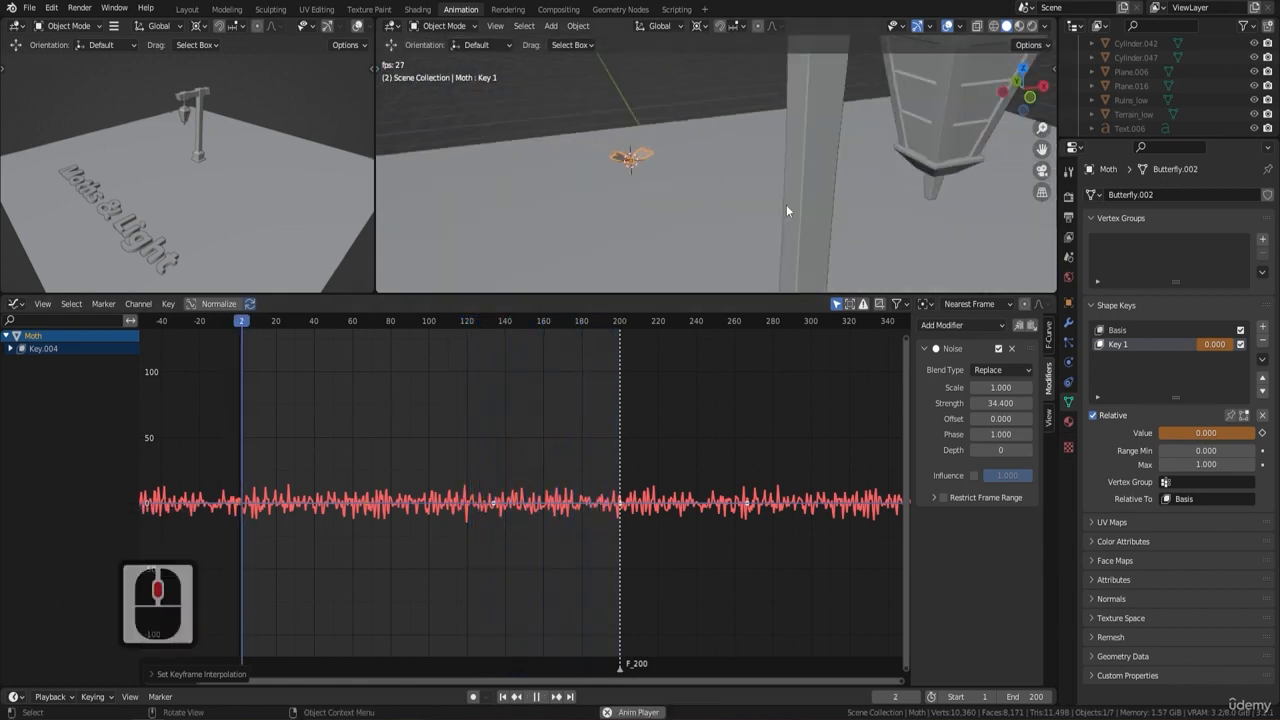
{"action": "key", "text": "space"}
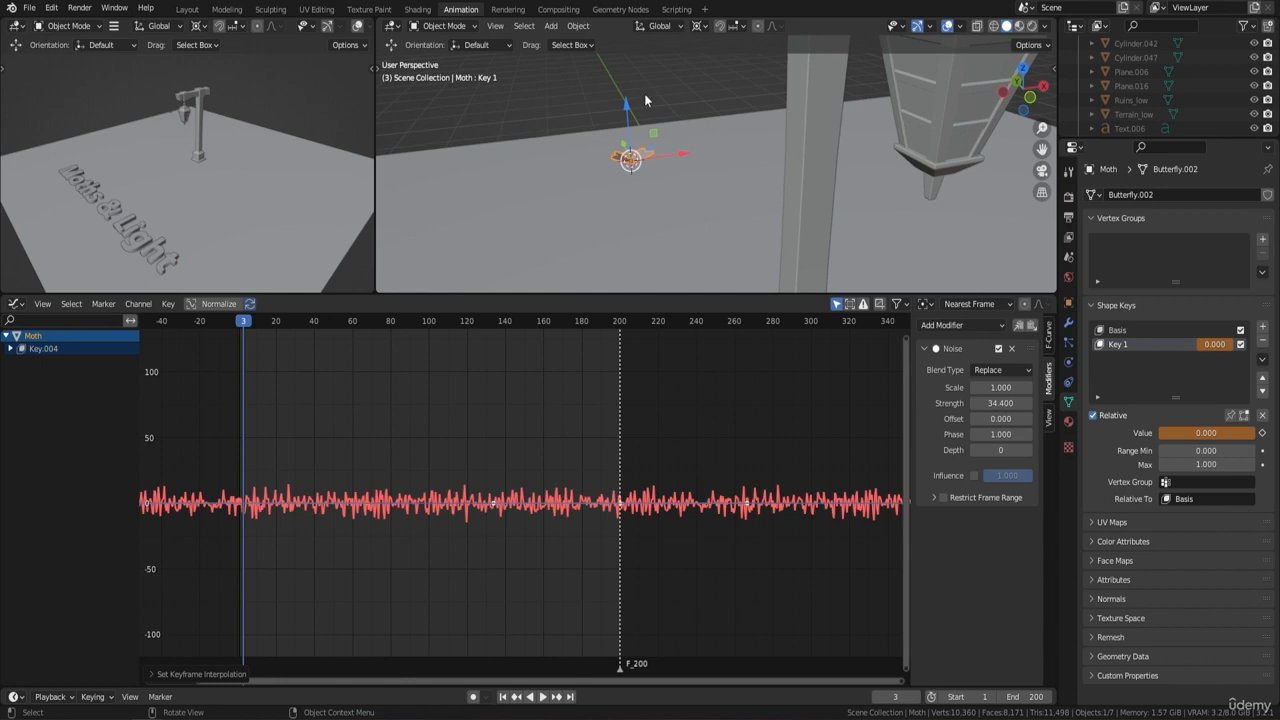
Switch to the Modeling workspace and return the moth to Object Mode.
{"action": "left_click", "coordinate": [228, 9]}
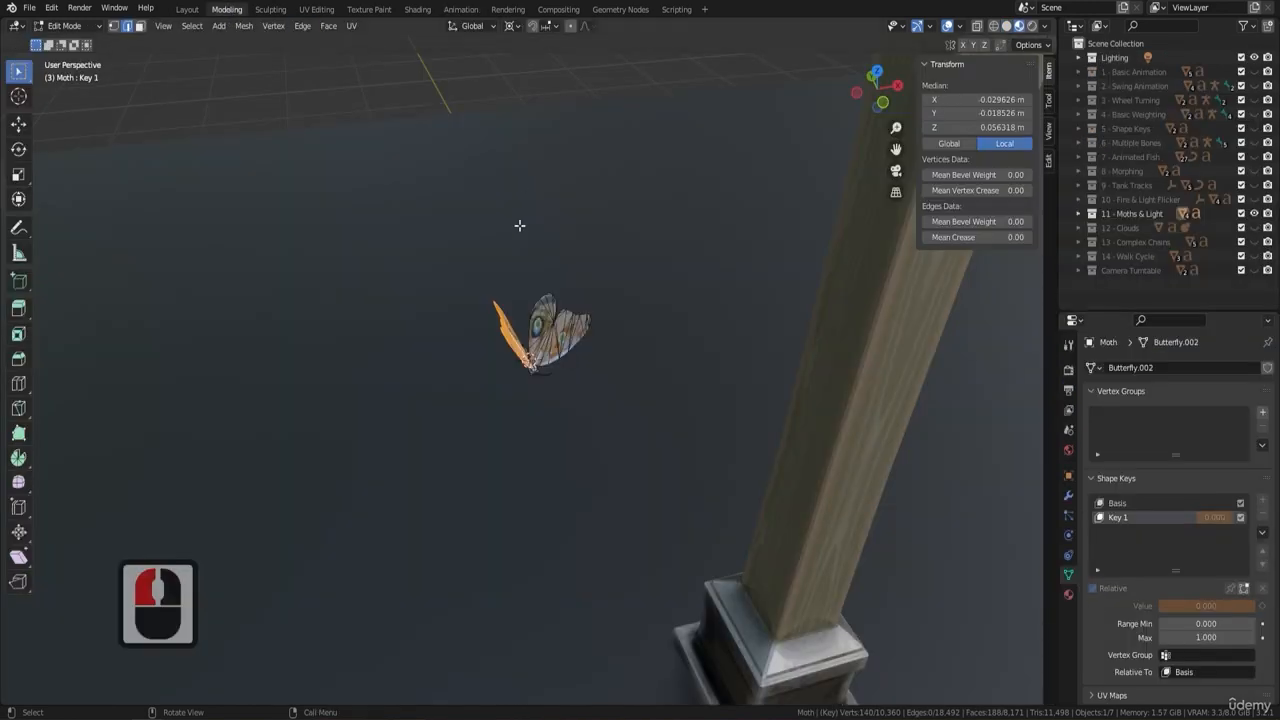
{"action": "scroll", "coordinate": [650, 300], "scroll_direction": "down", "scroll_amount": 4}
{"action": "key", "text": "Tab"}
{"action": "scroll", "coordinate": [620, 303], "scroll_direction": "down", "scroll_amount": 5}
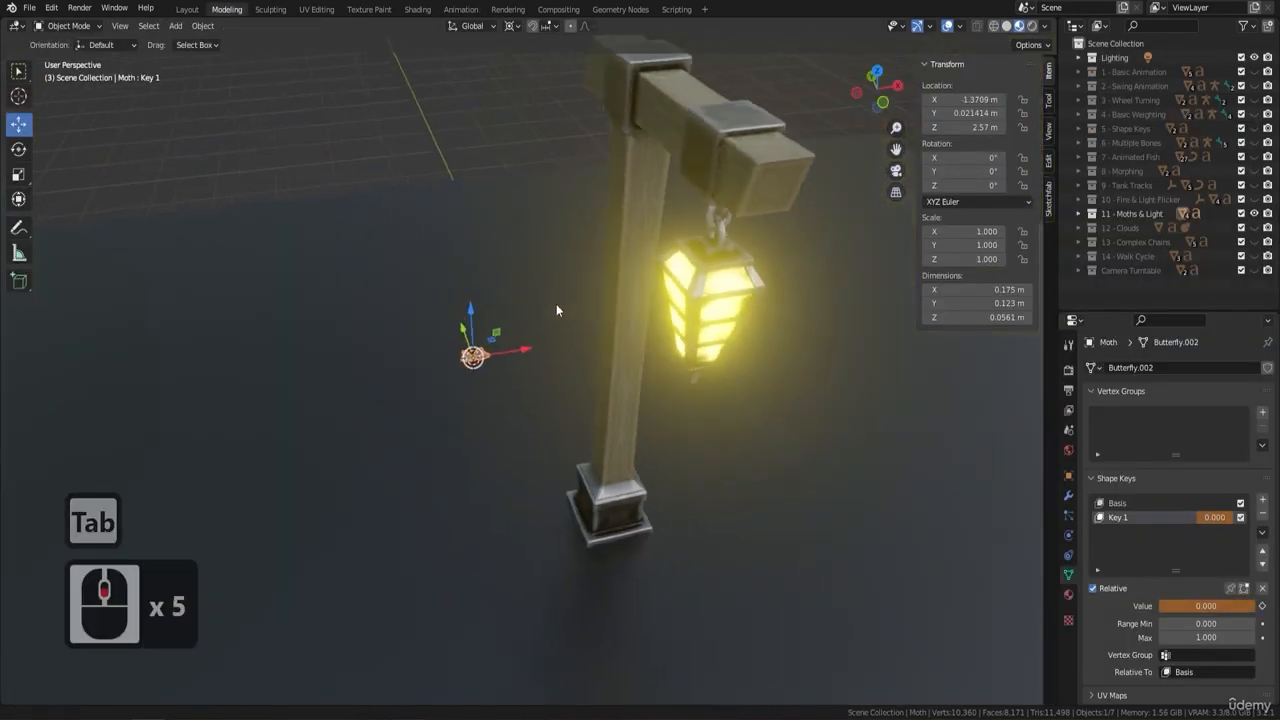
Select the lamp hanging from the post and add a new particle system to it.
{"action": "middle_click_drag", "start_coordinate": [556, 310], "coordinate": [590, 268], "text": "shift"}
{"action": "scroll", "coordinate": [590, 275], "scroll_direction": "up", "scroll_amount": 2}
{"action": "left_click", "coordinate": [590, 293]}
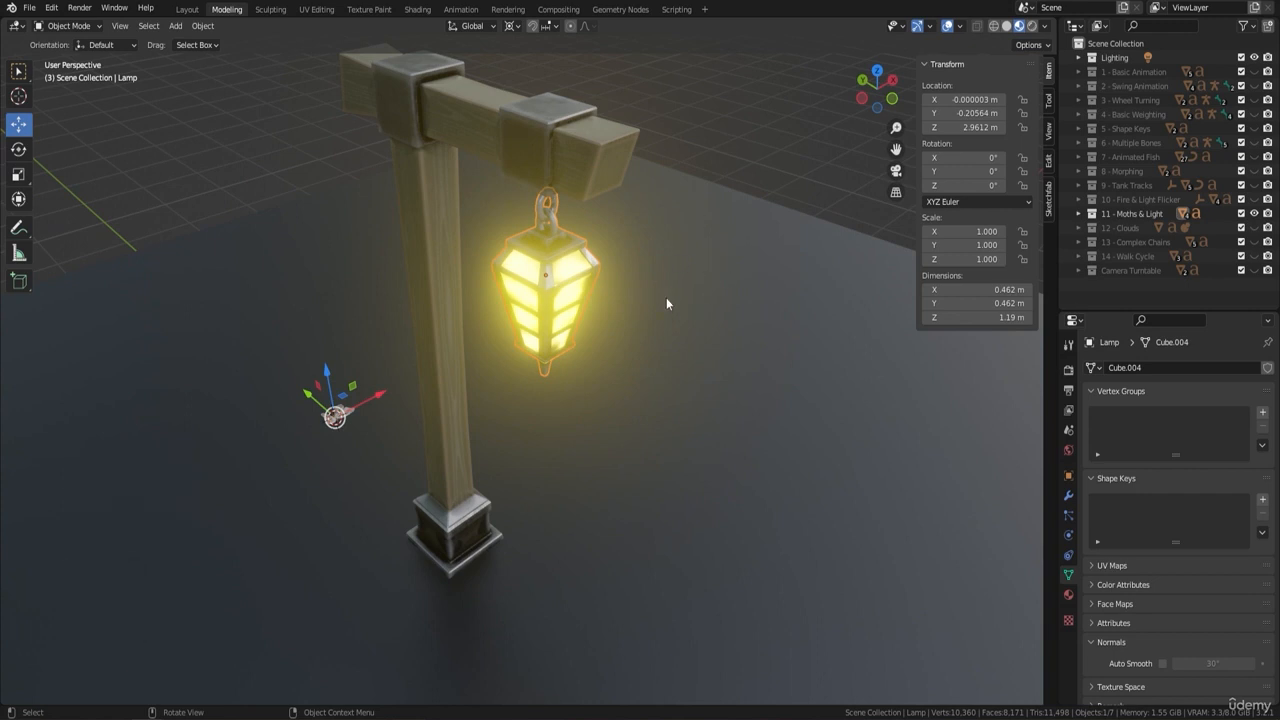
{"action": "left_click", "coordinate": [1068, 515]}
{"action": "left_click", "coordinate": [1268, 367]}
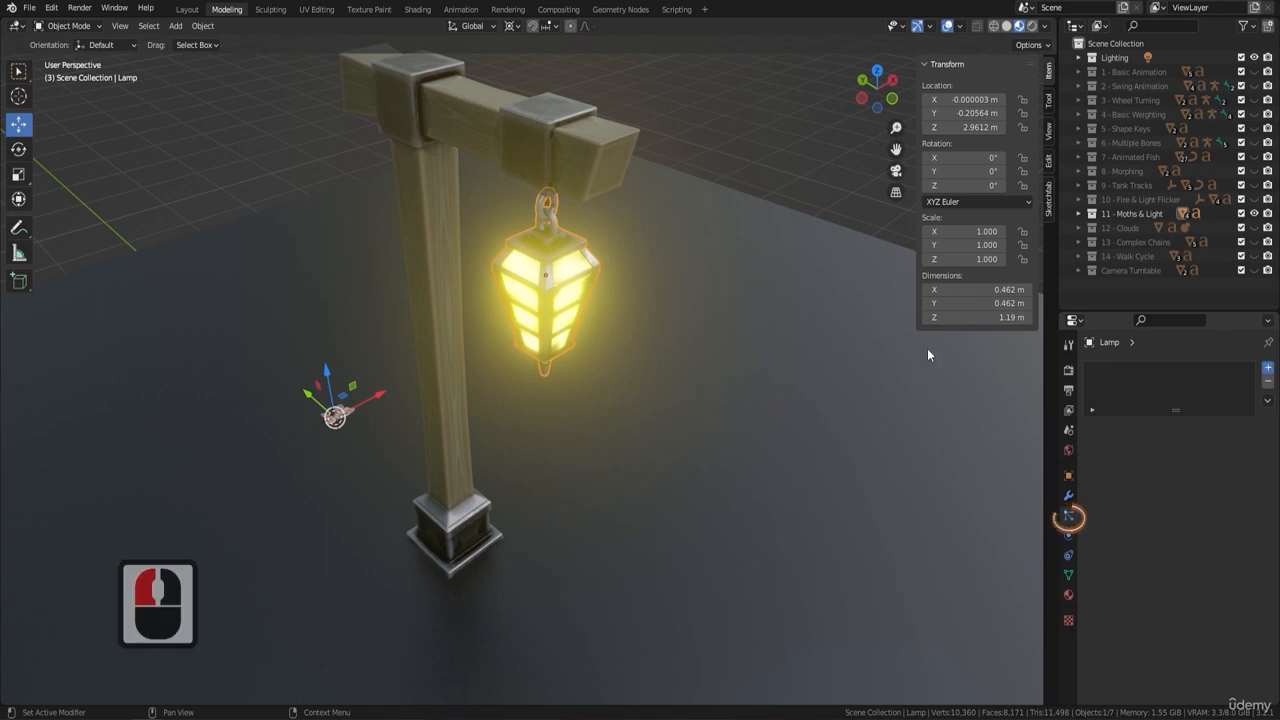
Play back the animation and examine the lamp's particle emission from several angles.
{"action": "middle_click_drag", "start_coordinate": [732, 383], "coordinate": [601, 300]}
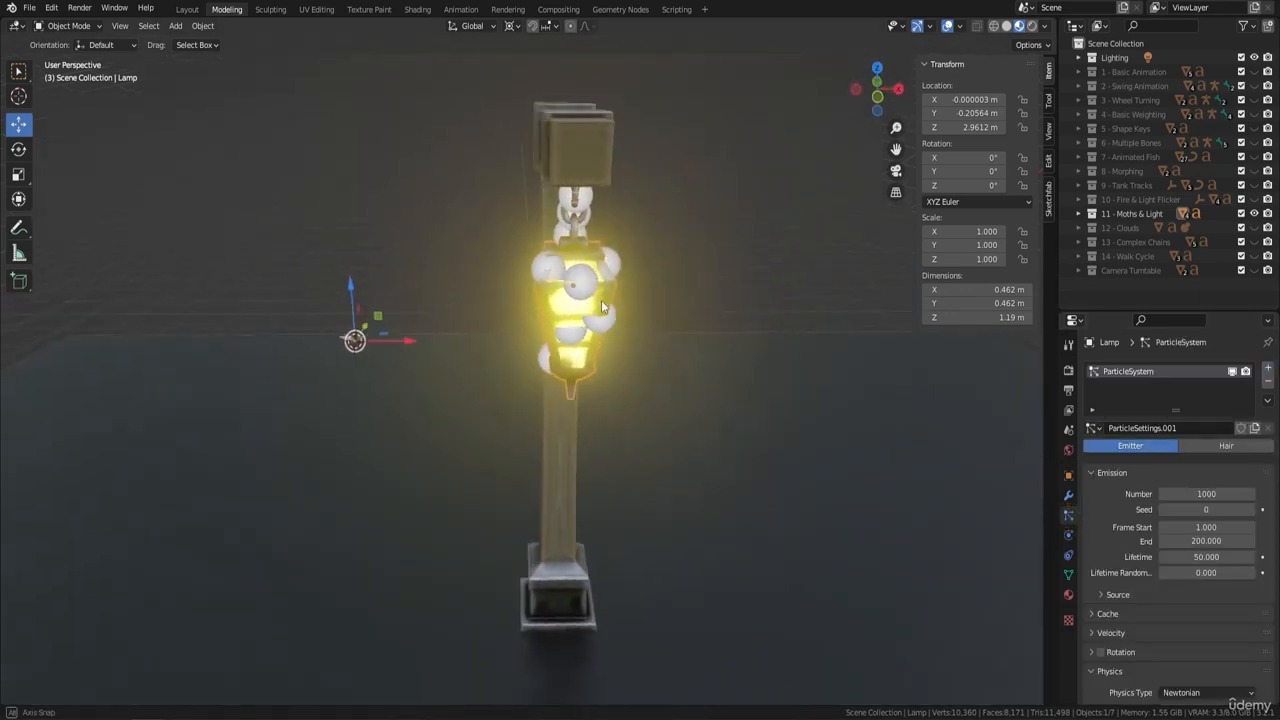
{"action": "key", "text": "space"}
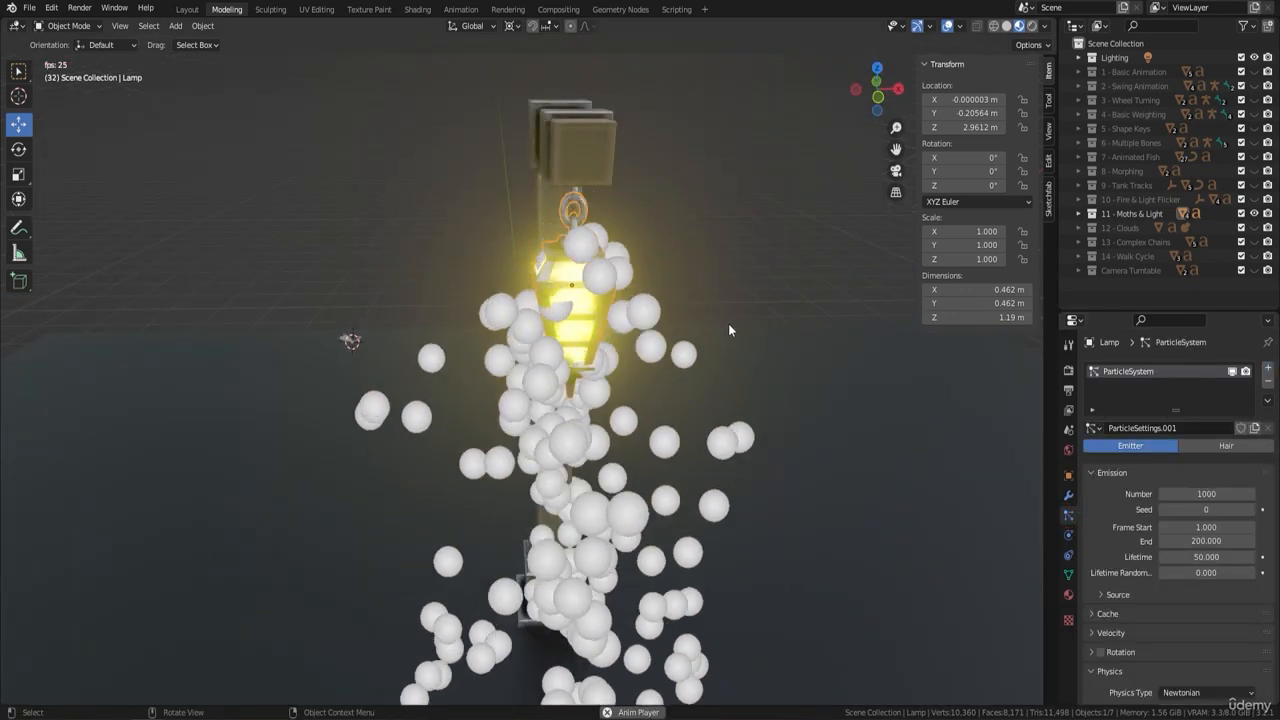
{"action": "middle_click_drag", "start_coordinate": [728, 323], "coordinate": [670, 350]}
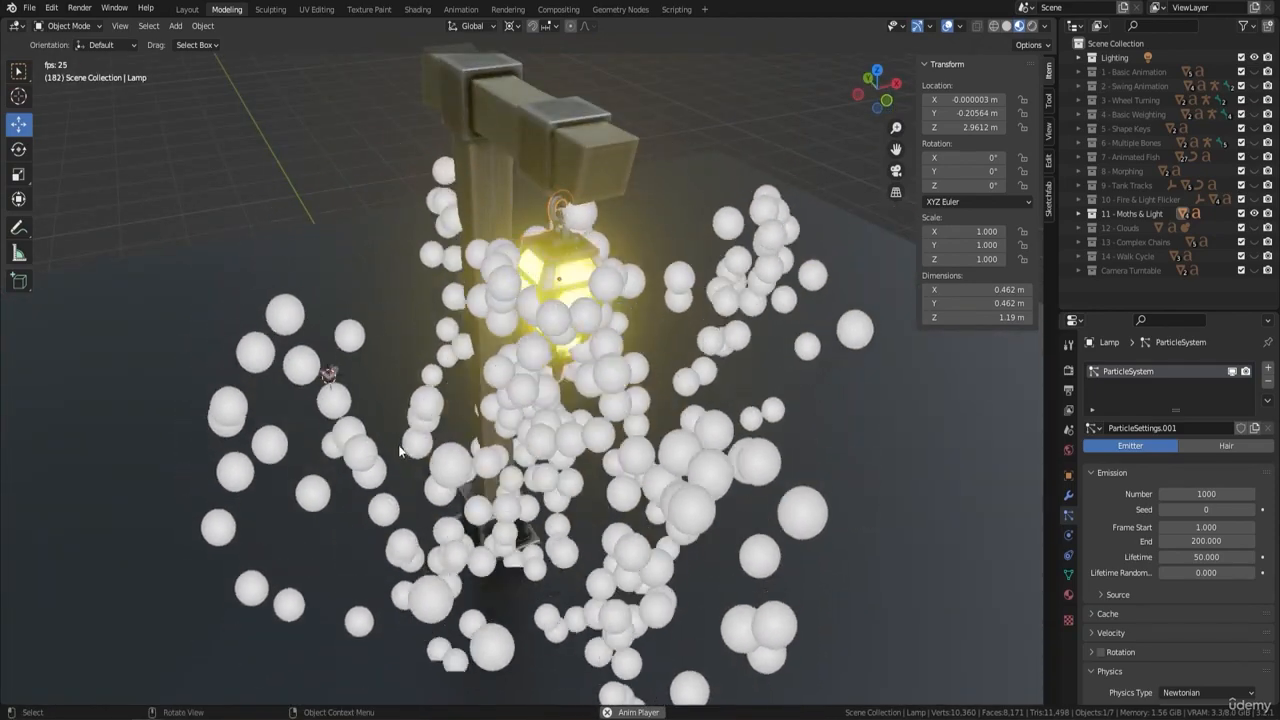
{"action": "key", "text": "space"}
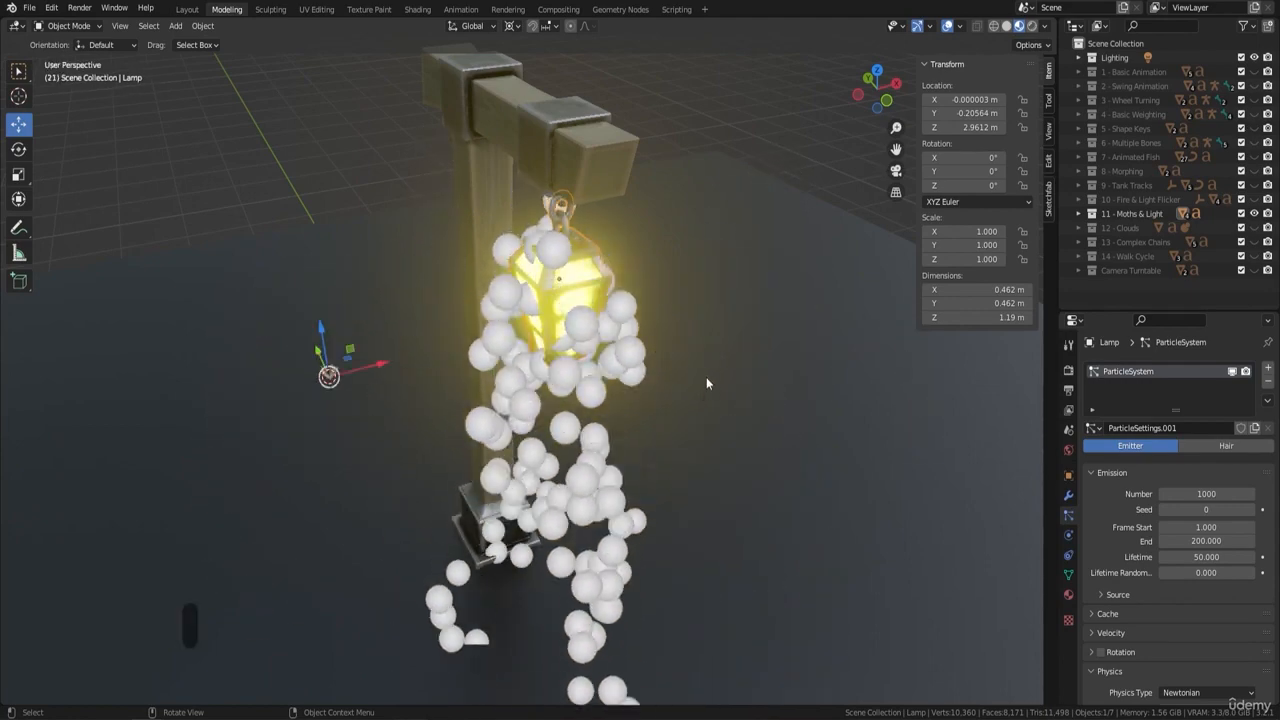
{"action": "middle_click_drag", "start_coordinate": [472, 328], "coordinate": [616, 219]}
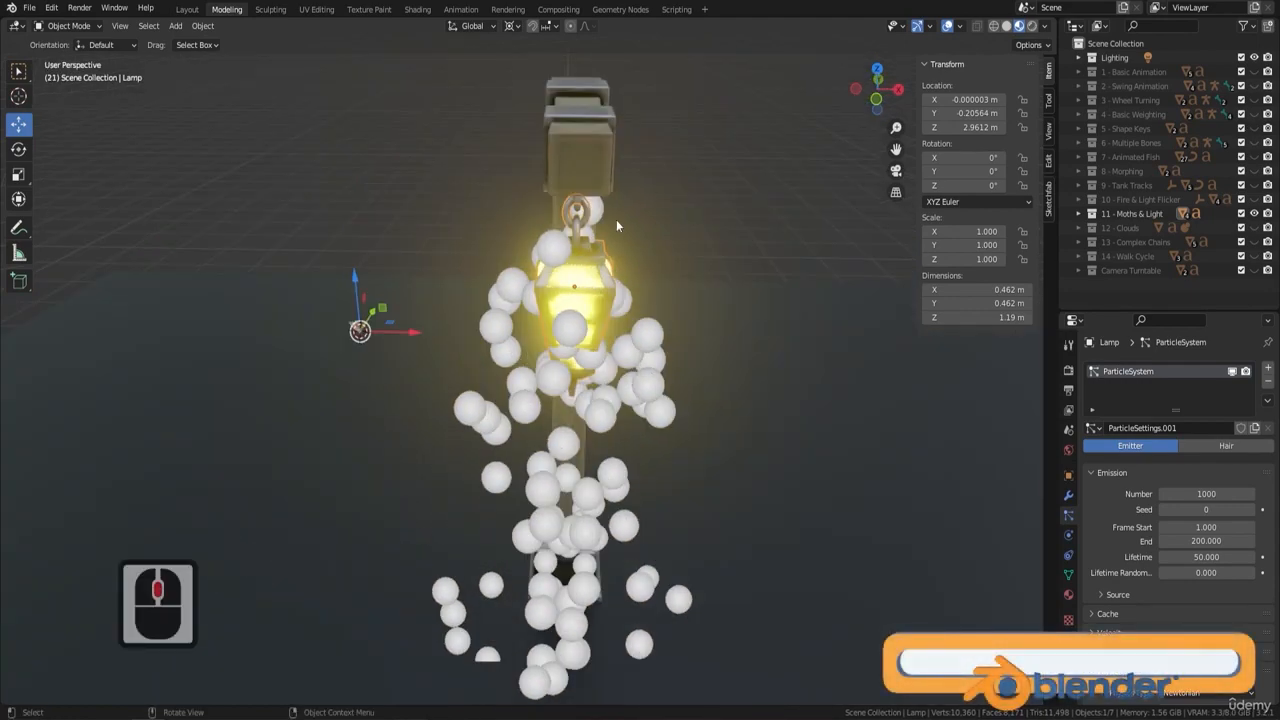
Rename both the lamp's particle system and its particle settings to Moths.
{"action": "double_click", "coordinate": [1152, 370]}
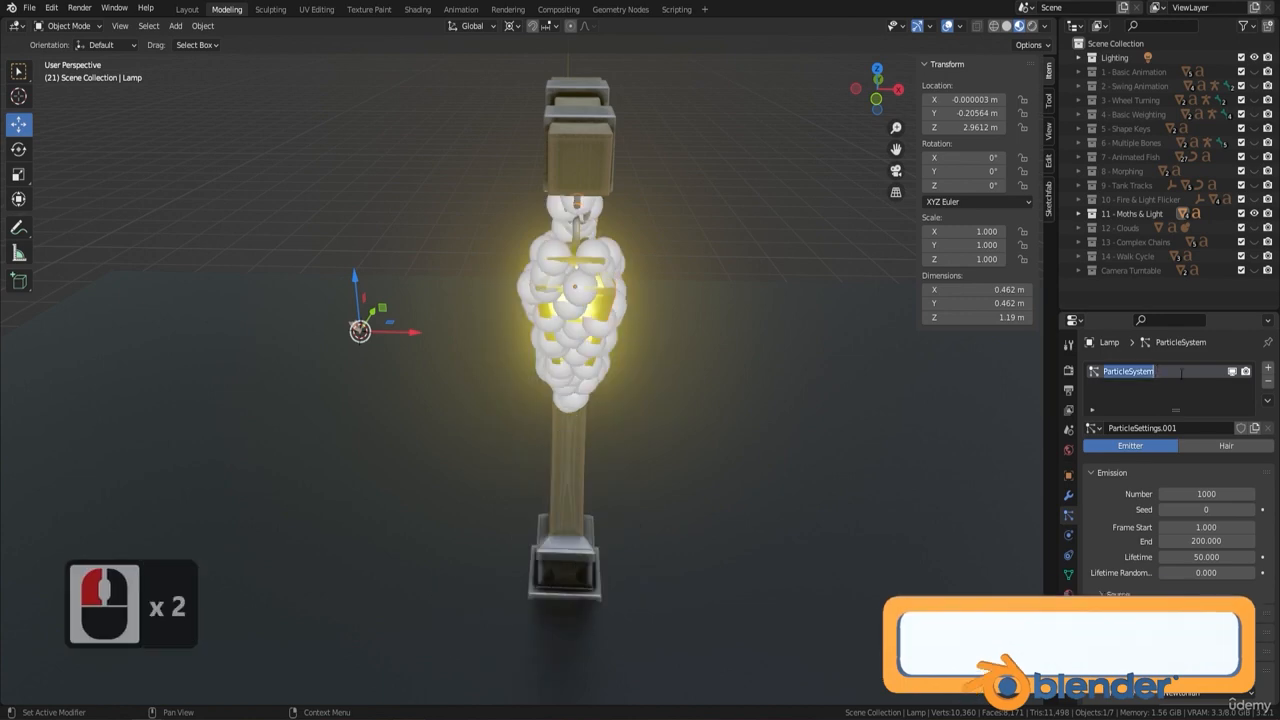
{"action": "type", "text": "Moths"}
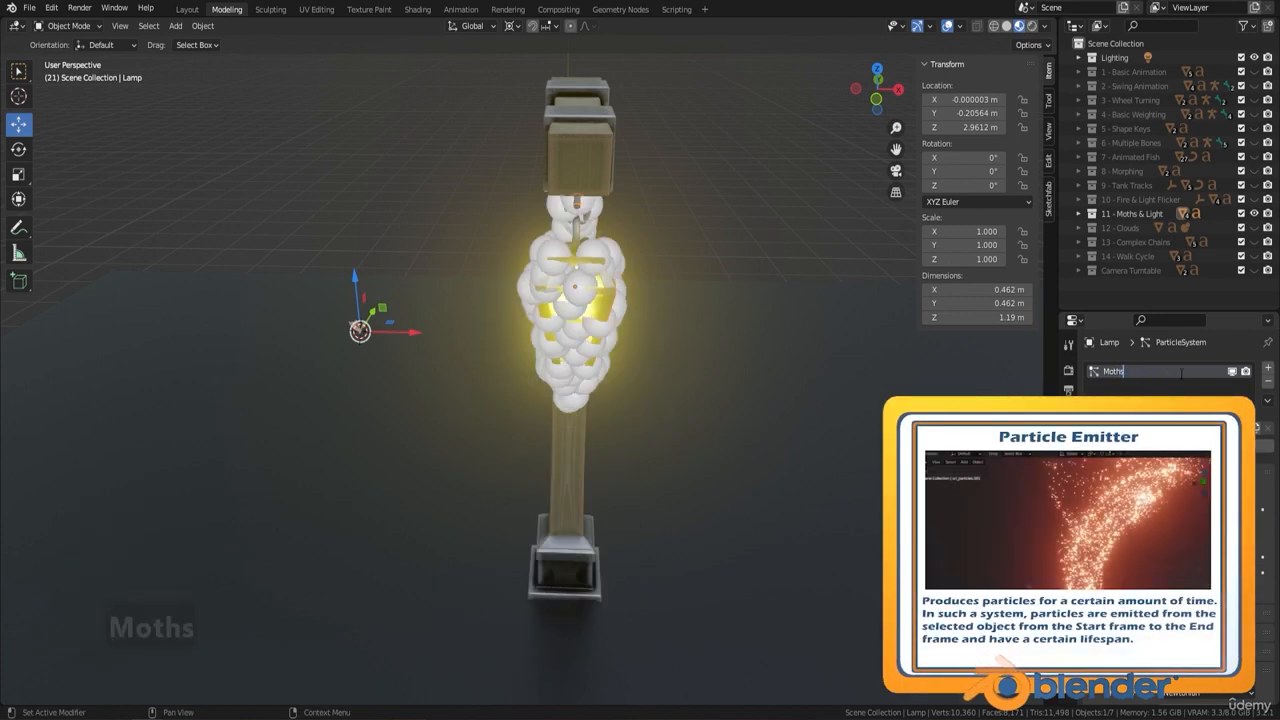
{"action": "key", "text": "Return"}
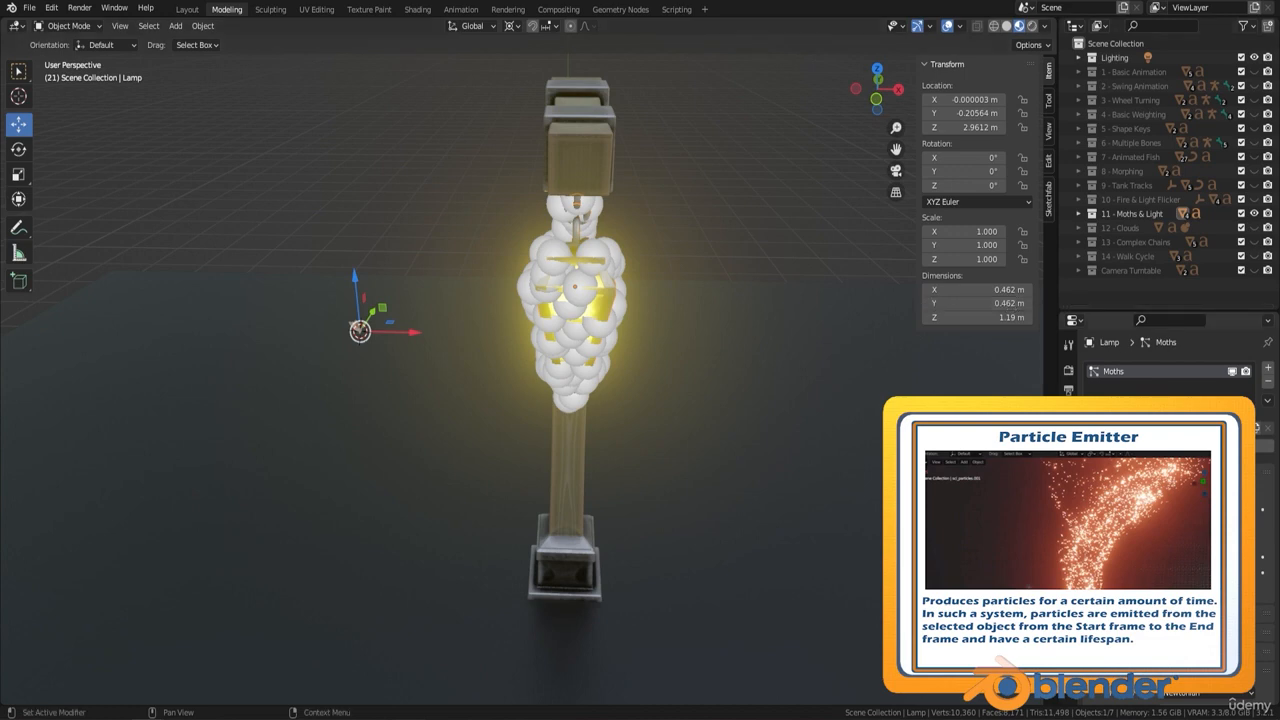
{"action": "left_click", "coordinate": [1165, 490]}
{"action": "type", "text": "Moths"}
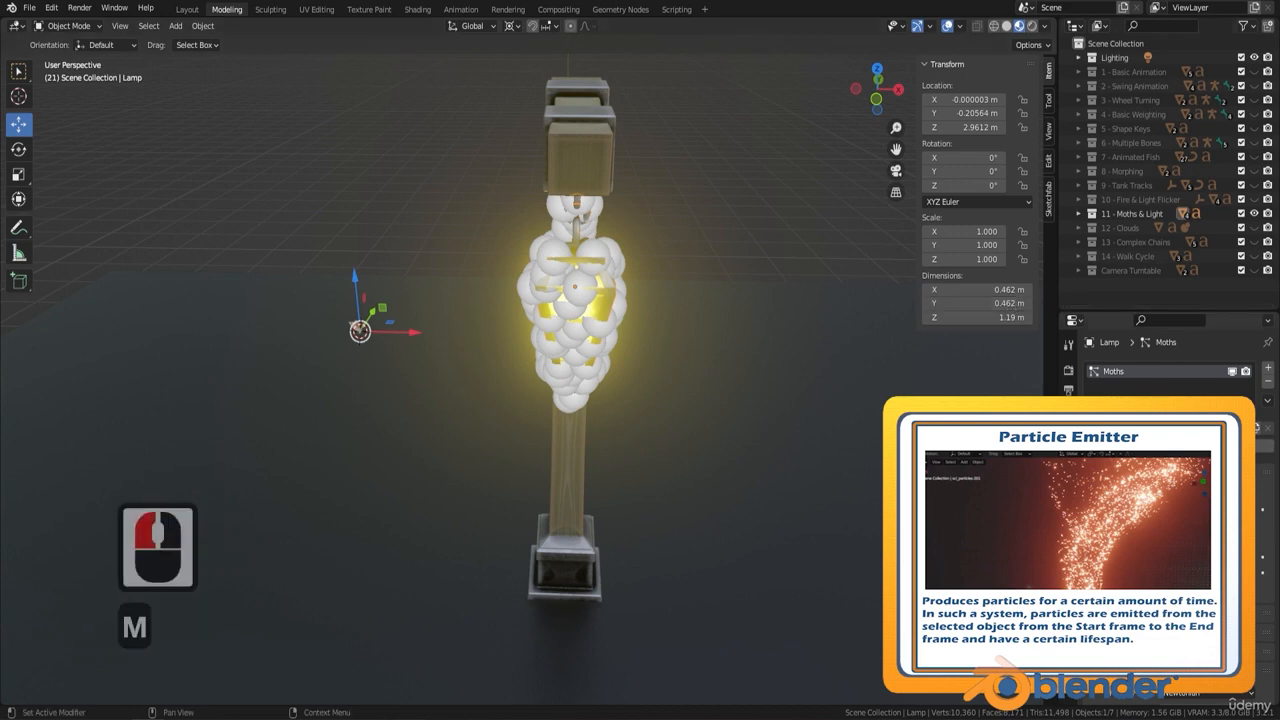
{"action": "key", "text": "Return"}
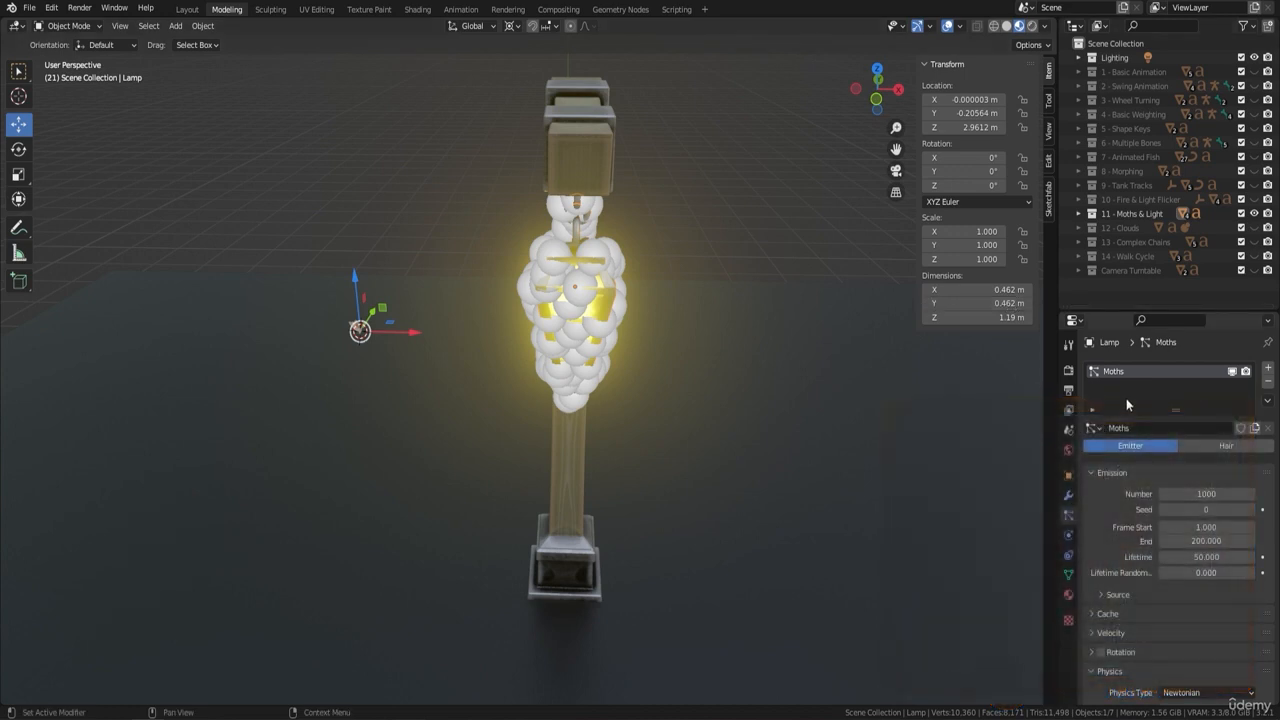
Enable the fake user on the Moths particle settings and save the file.
{"action": "left_click", "coordinate": [1095, 428]}
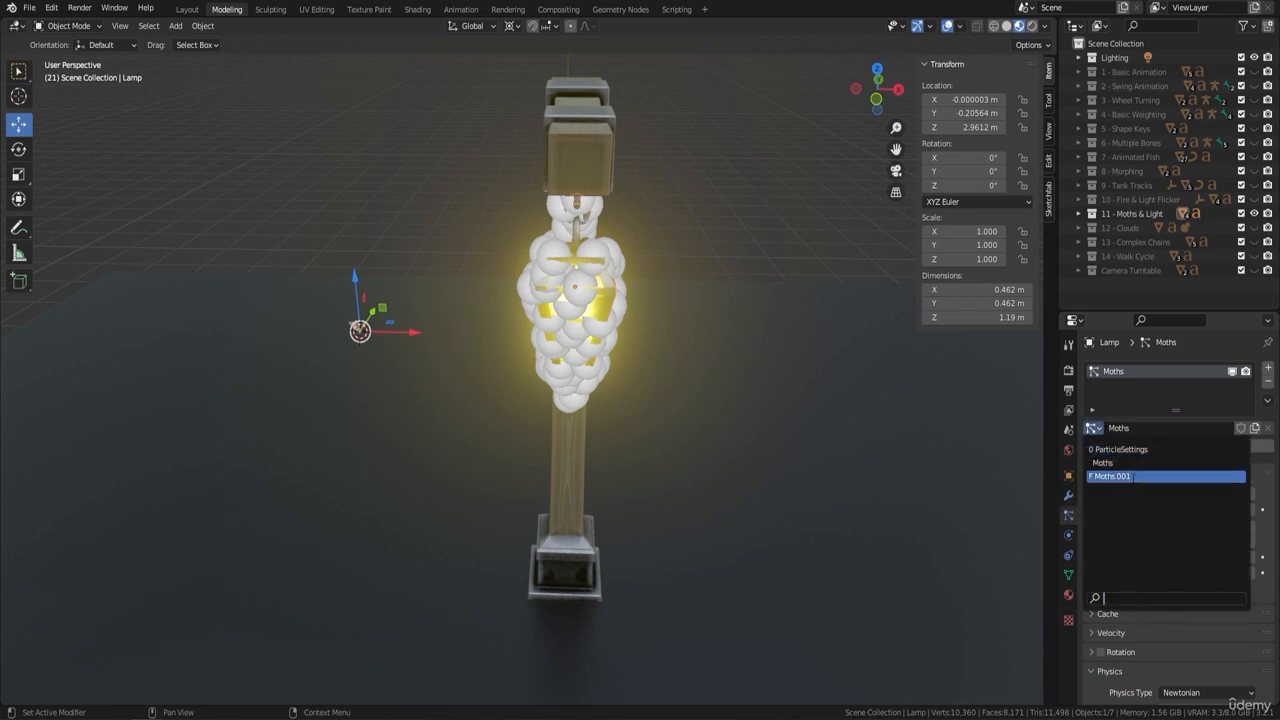
{"action": "left_click", "coordinate": [1130, 345]}
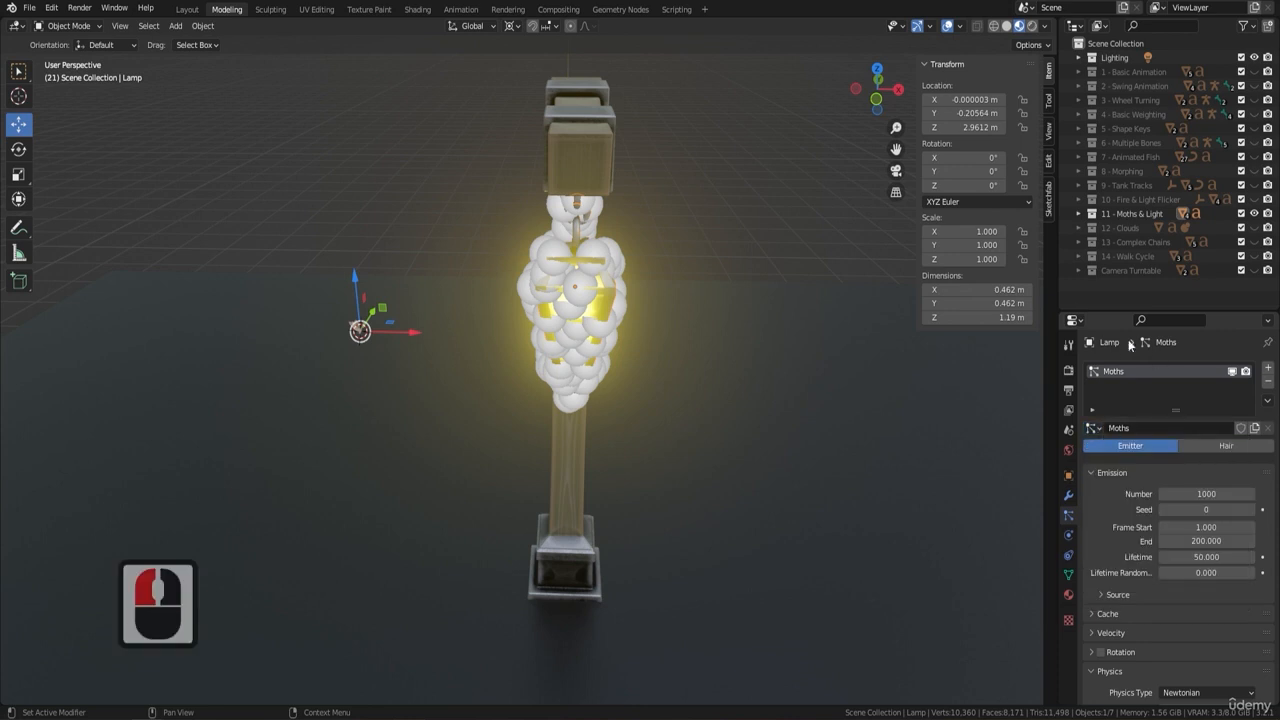
{"action": "left_click", "coordinate": [1241, 428]}
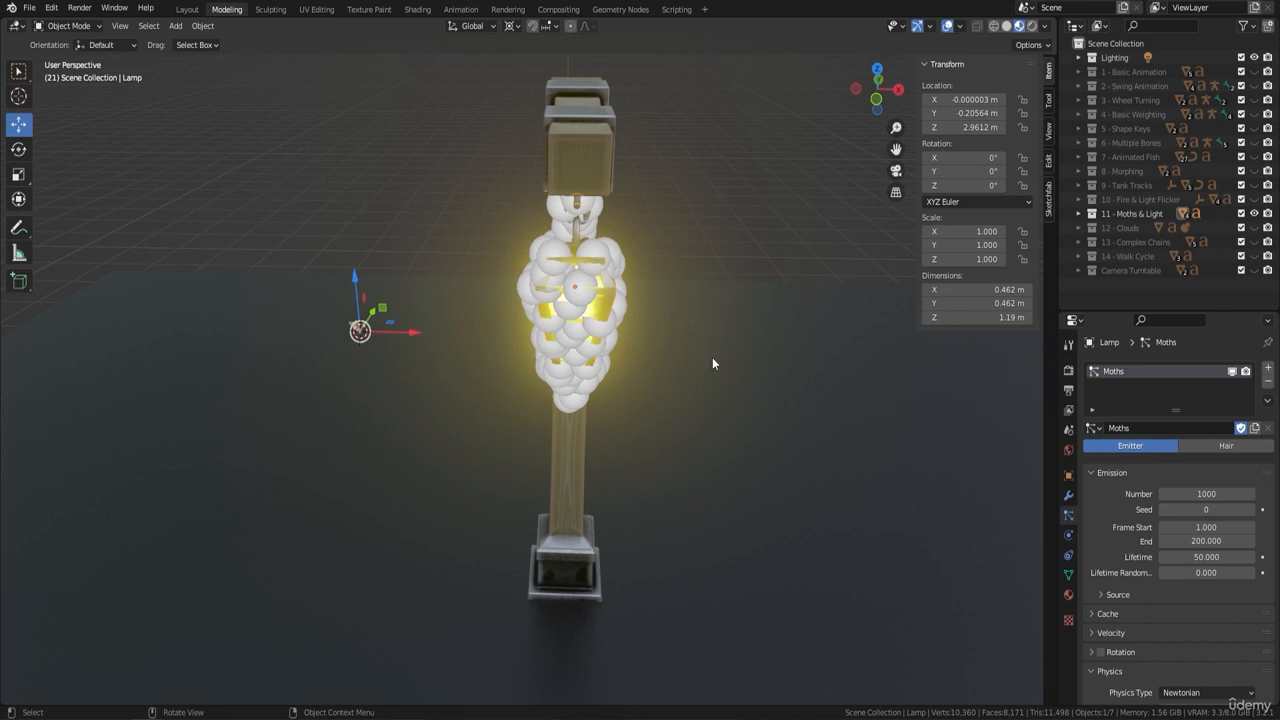
{"action": "left_click", "coordinate": [29, 8]}
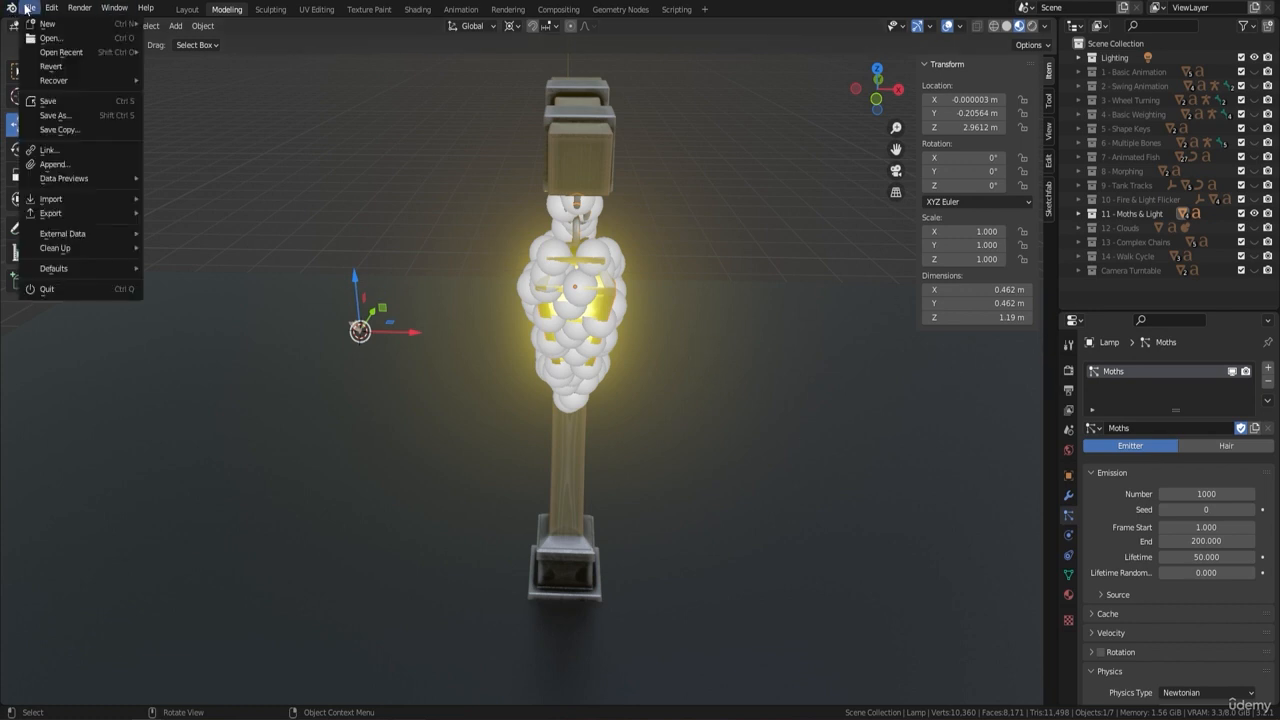
{"action": "left_click", "coordinate": [61, 102]}
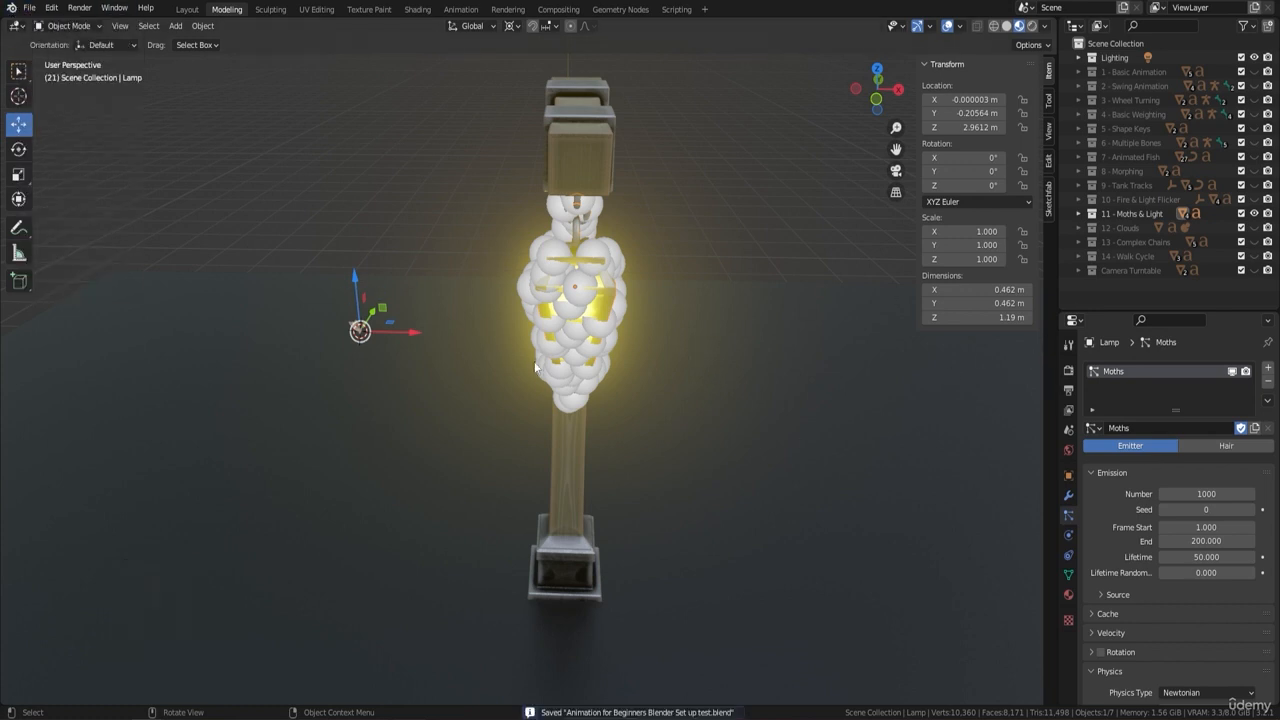
Enlarge the Properties editor and set the Moths particle emission number to 50.
{"action": "key", "text": "F9"}
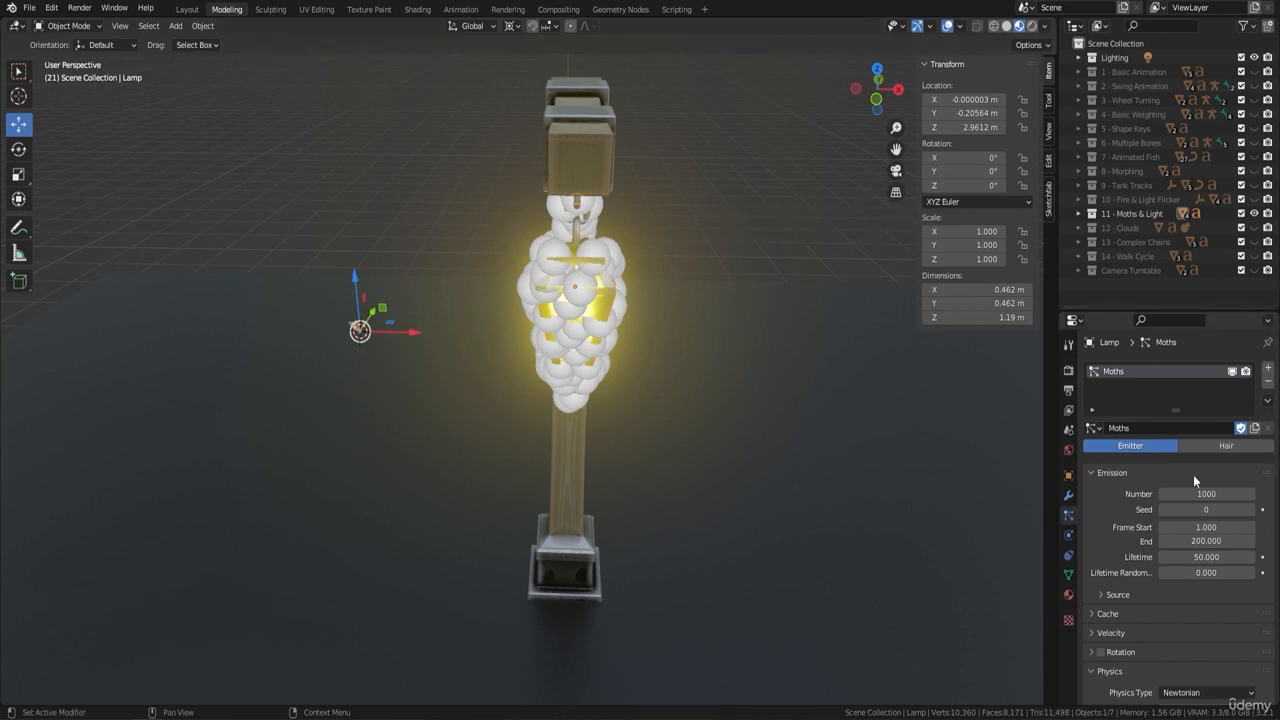
{"action": "scroll", "coordinate": [1215, 467], "scroll_direction": "down", "scroll_amount": 2}
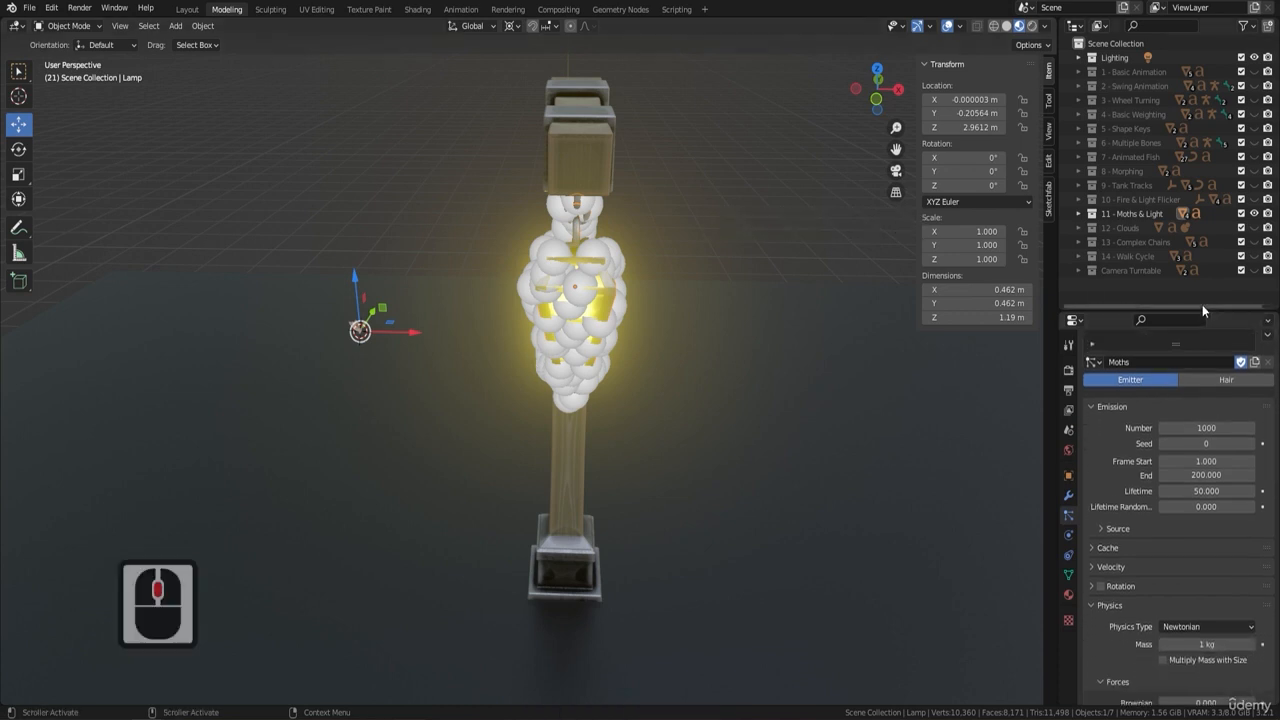
{"action": "left_click_drag", "start_coordinate": [1214, 311], "coordinate": [1190, 80]}
{"action": "scroll", "coordinate": [1205, 208], "scroll_direction": "up", "scroll_amount": 3}
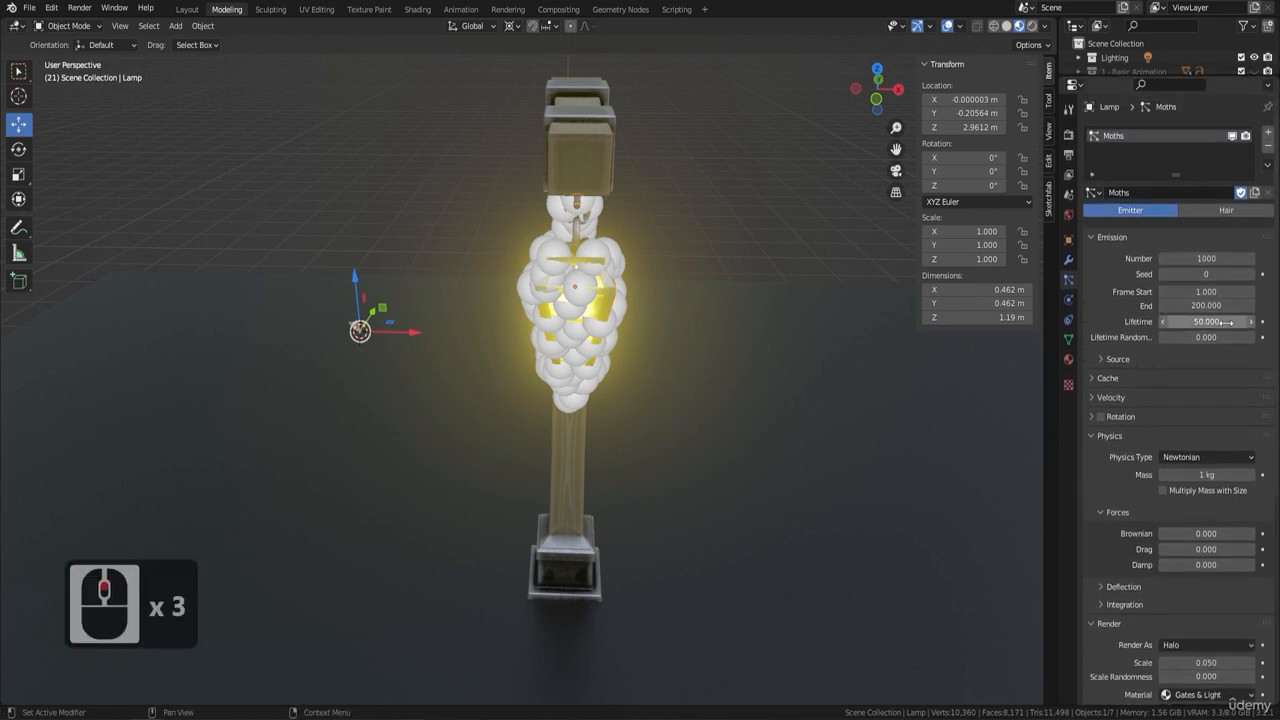
{"action": "left_click", "coordinate": [1240, 259]}
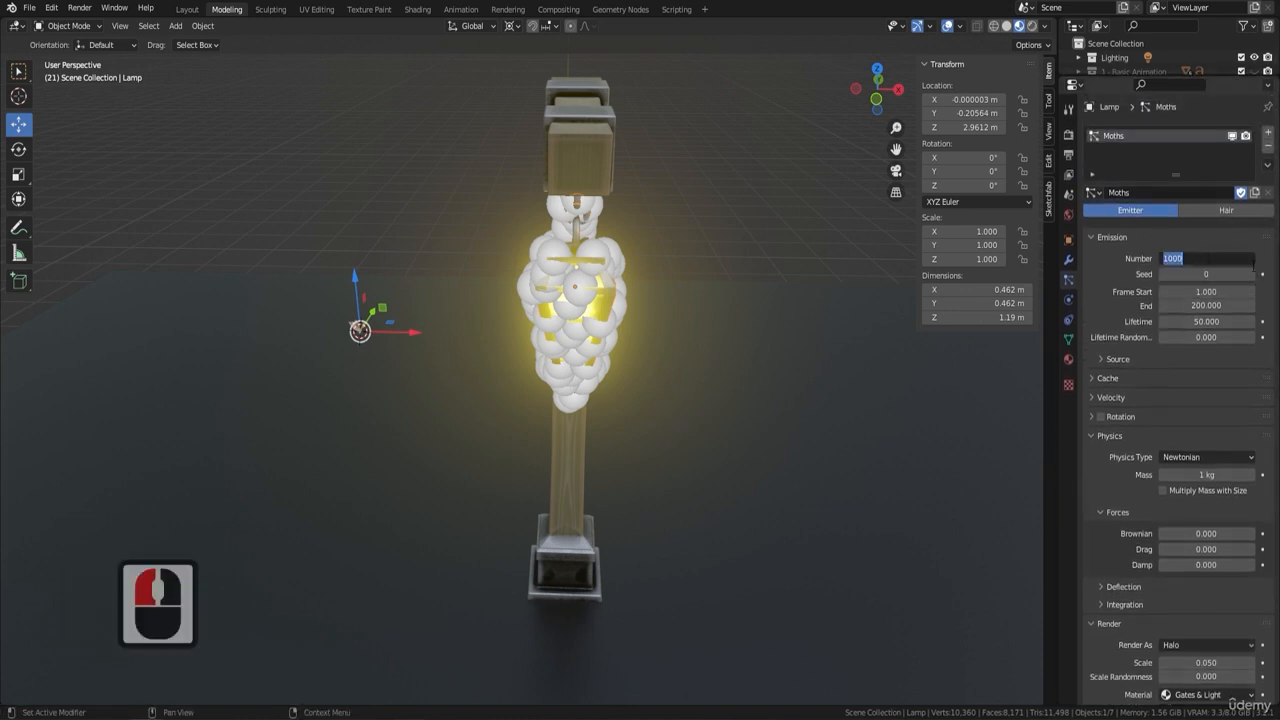
{"action": "type", "text": "50"}
{"action": "key", "text": "Return"}
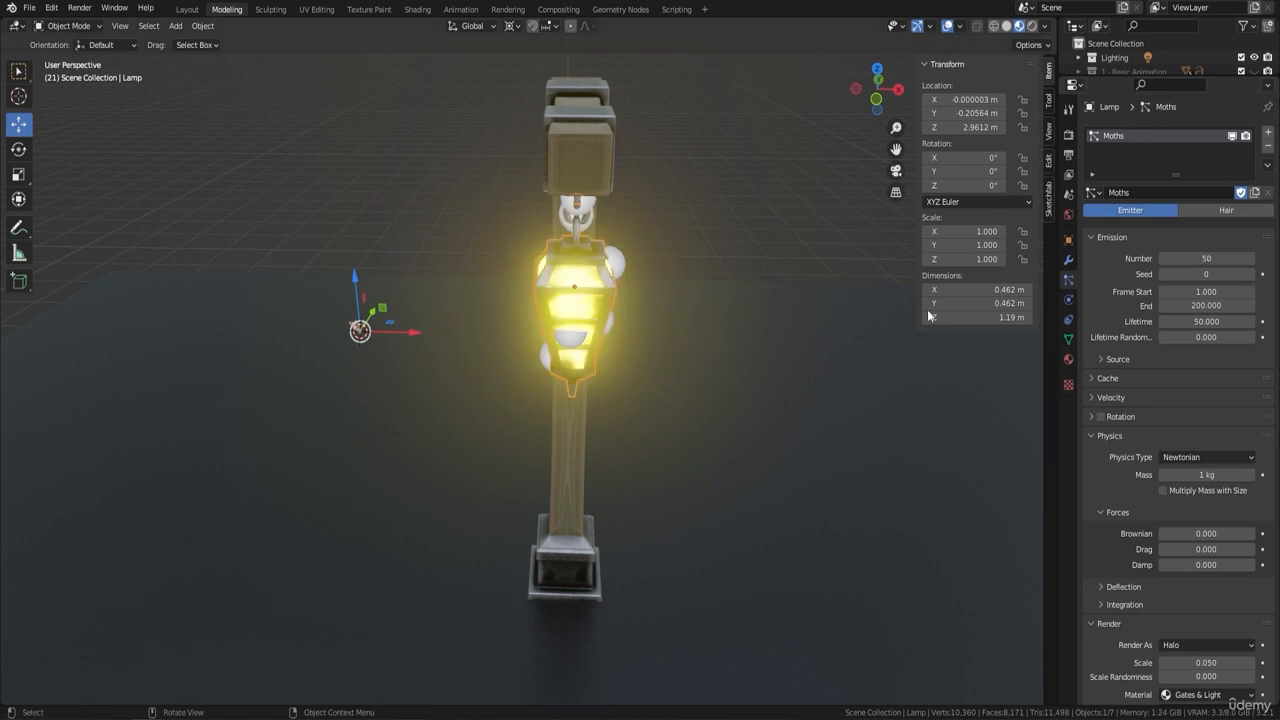
Set the emission end frame to 1 and the particle lifetime to 1000, checking the result in playback.
{"action": "left_click", "coordinate": [1243, 308]}
{"action": "type", "text": "1"}
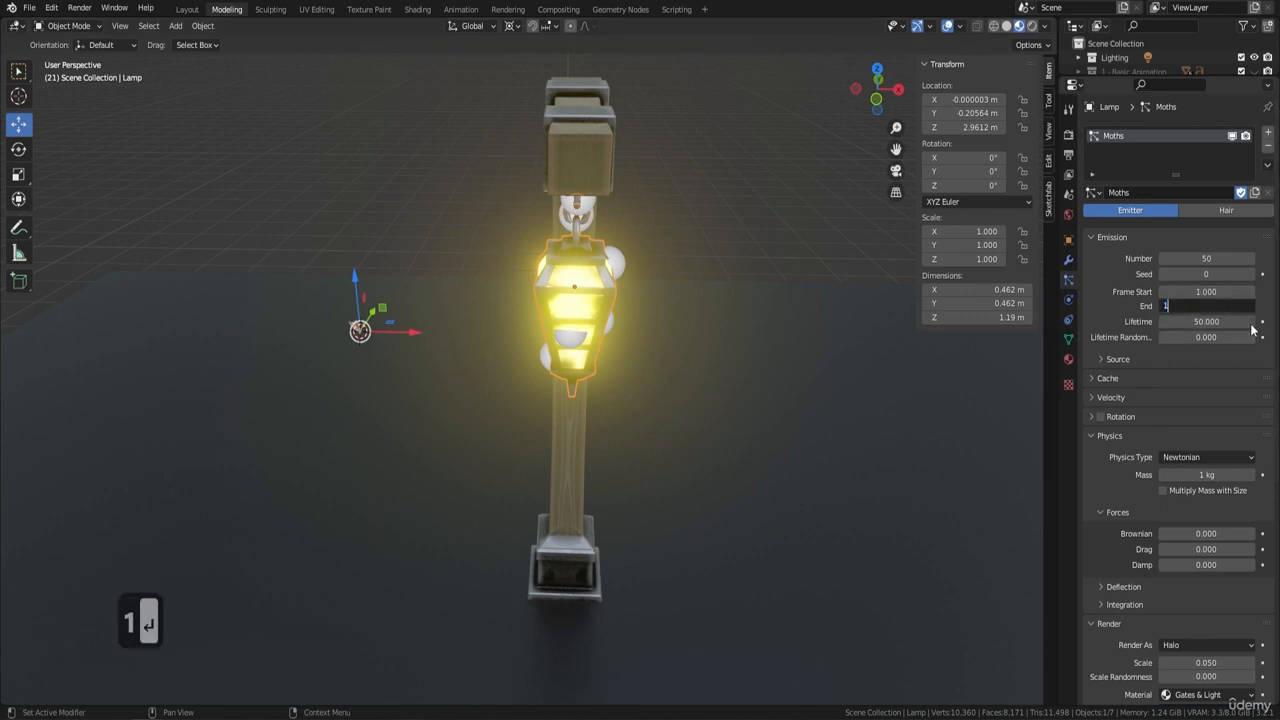
{"action": "key", "text": "Return"}
{"action": "left_click", "coordinate": [1210, 322]}
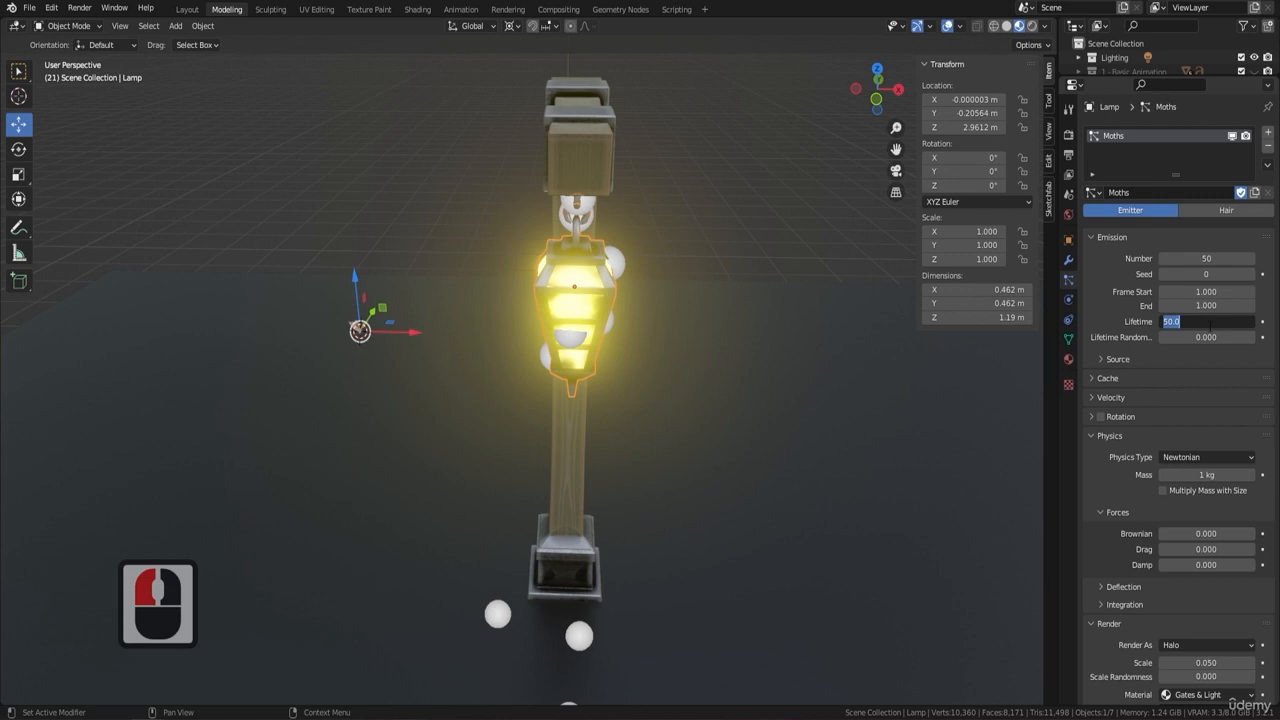
{"action": "type", "text": "1000"}
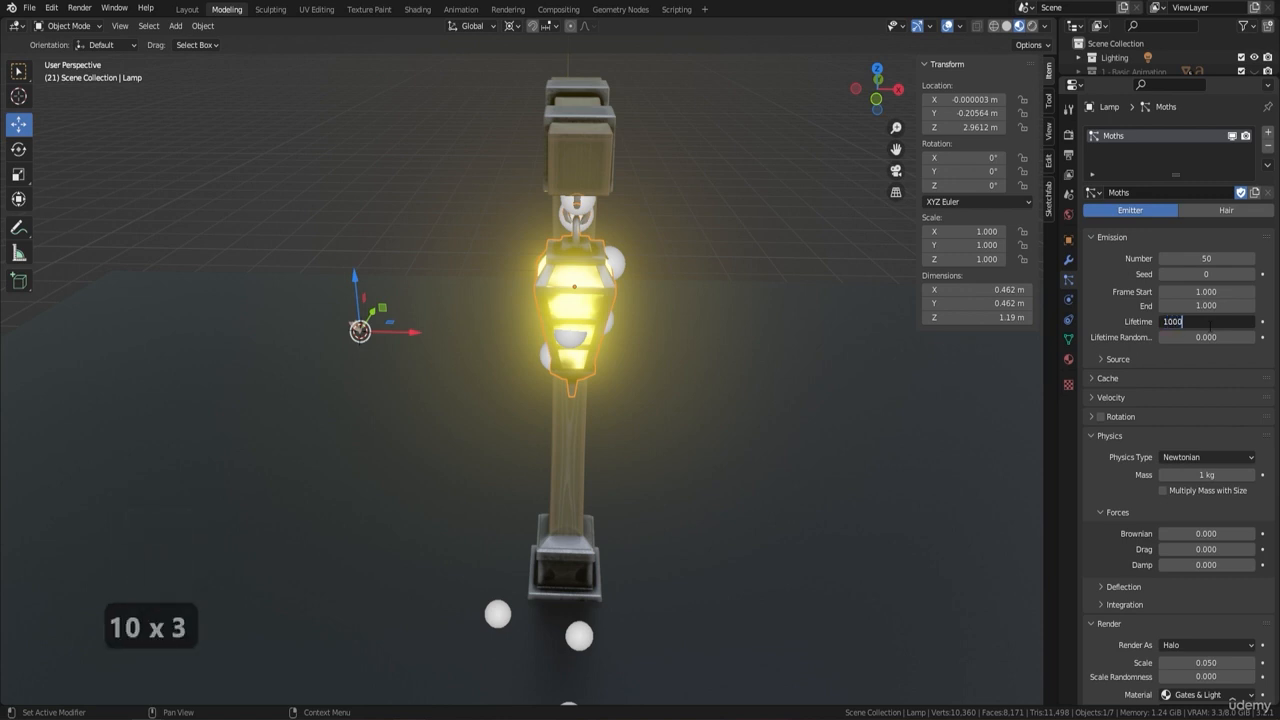
{"action": "key", "text": "Return"}
{"action": "key", "text": "space"}
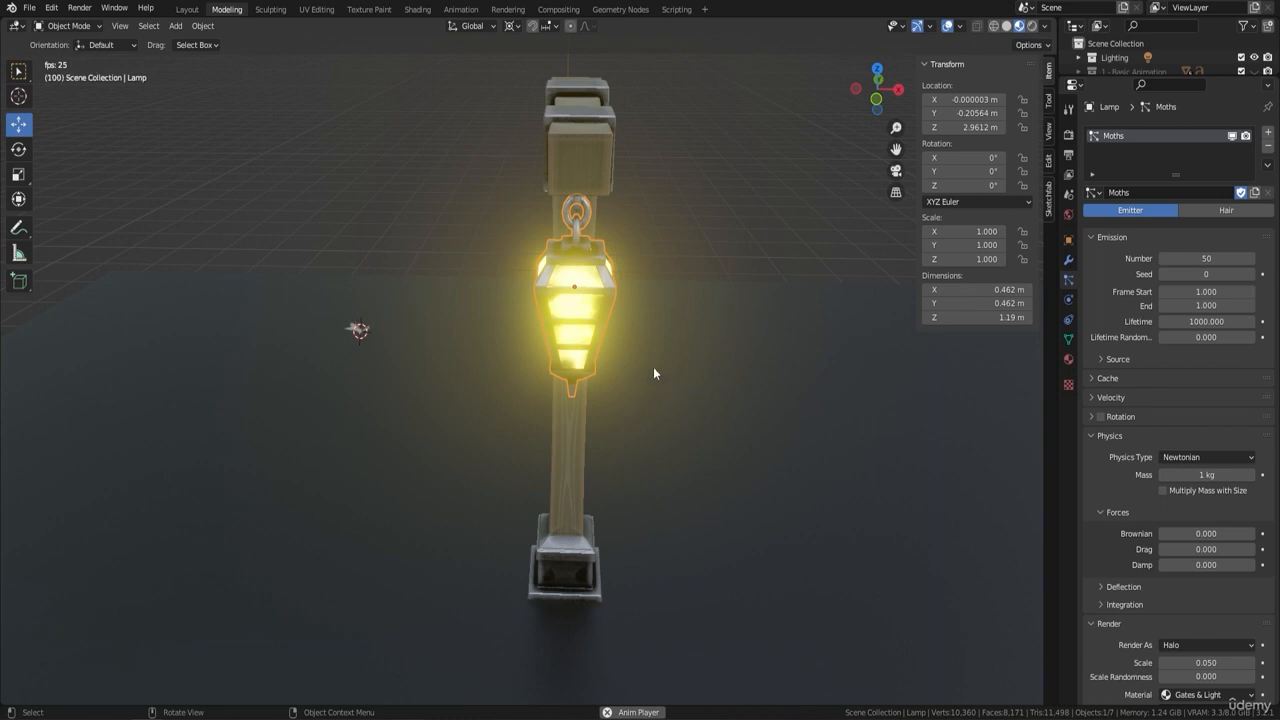
{"action": "key", "text": "space"}
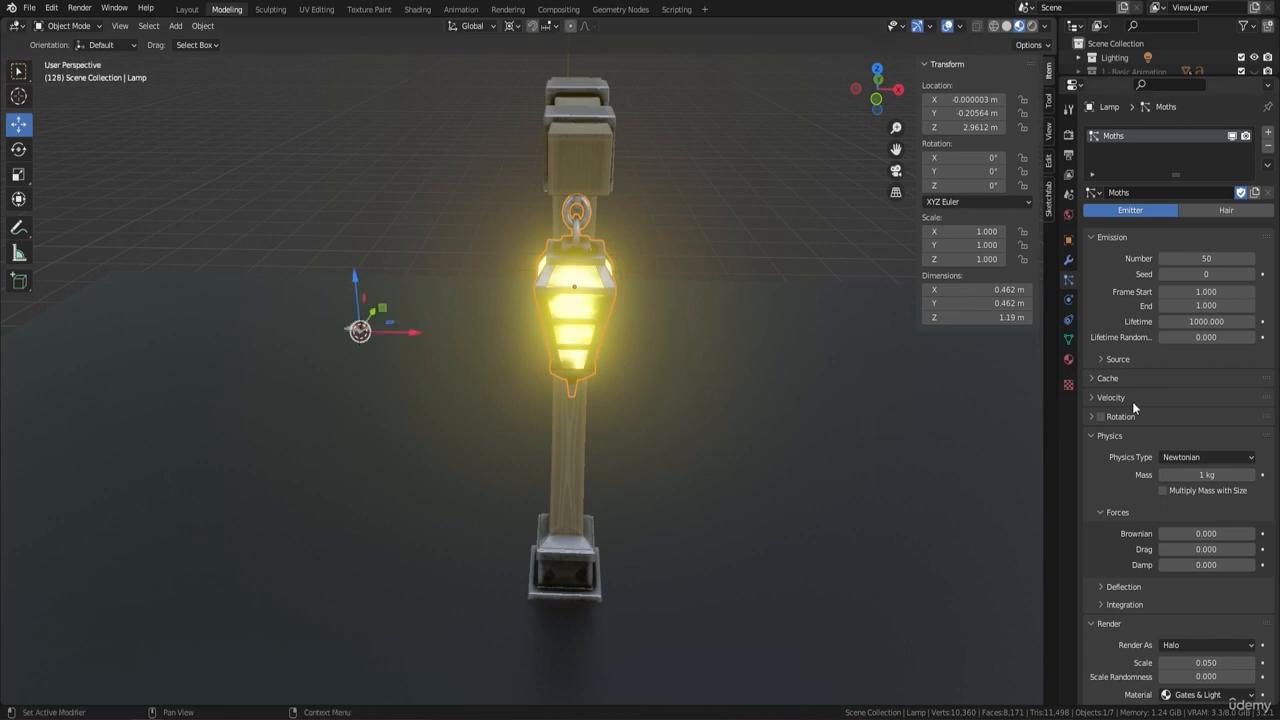
Render the particles as Object with the Moth as instance object, and play back the result around the lamp.
{"action": "scroll", "coordinate": [1212, 462], "scroll_direction": "down", "scroll_amount": 13}
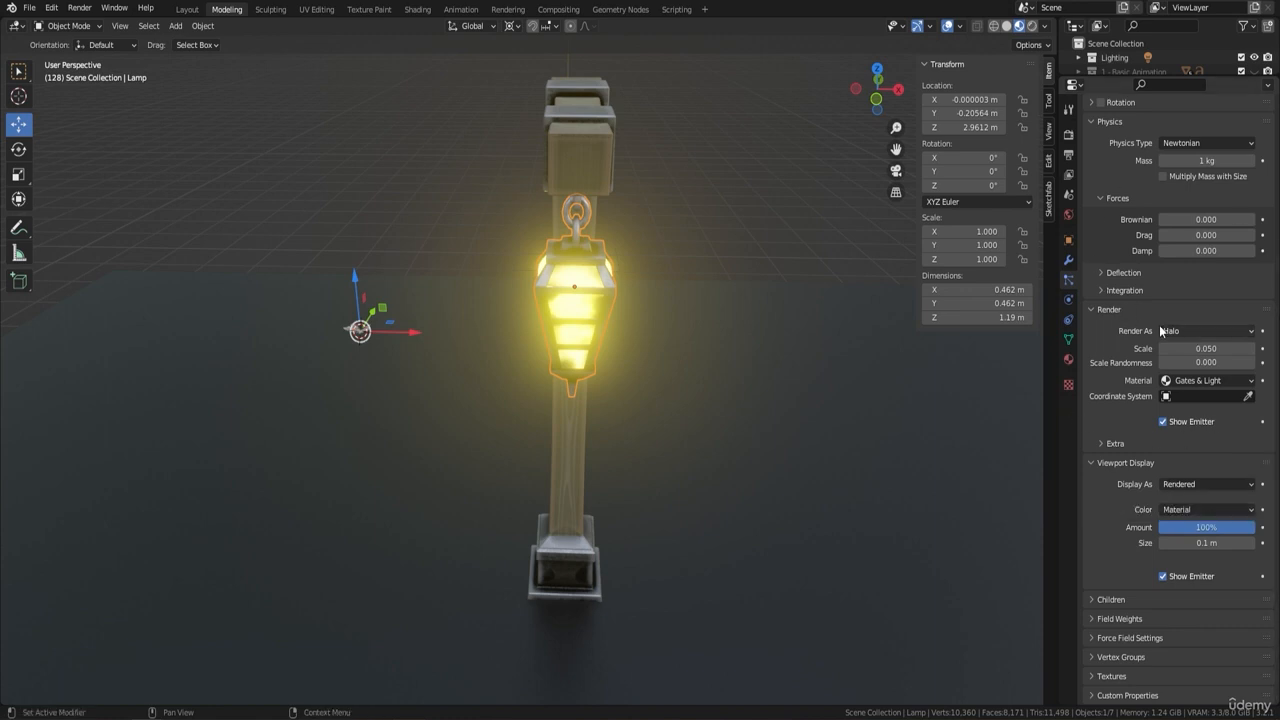
{"action": "left_click", "coordinate": [1197, 330]}
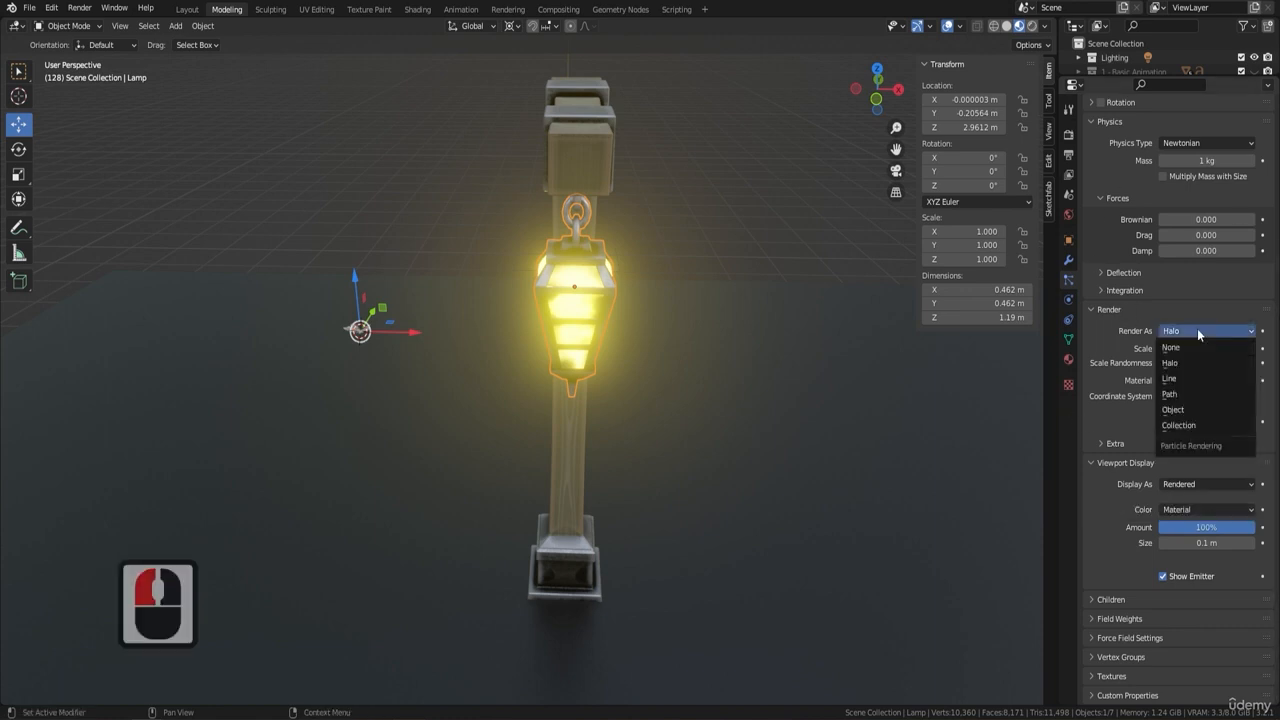
{"action": "left_click", "coordinate": [1196, 408]}
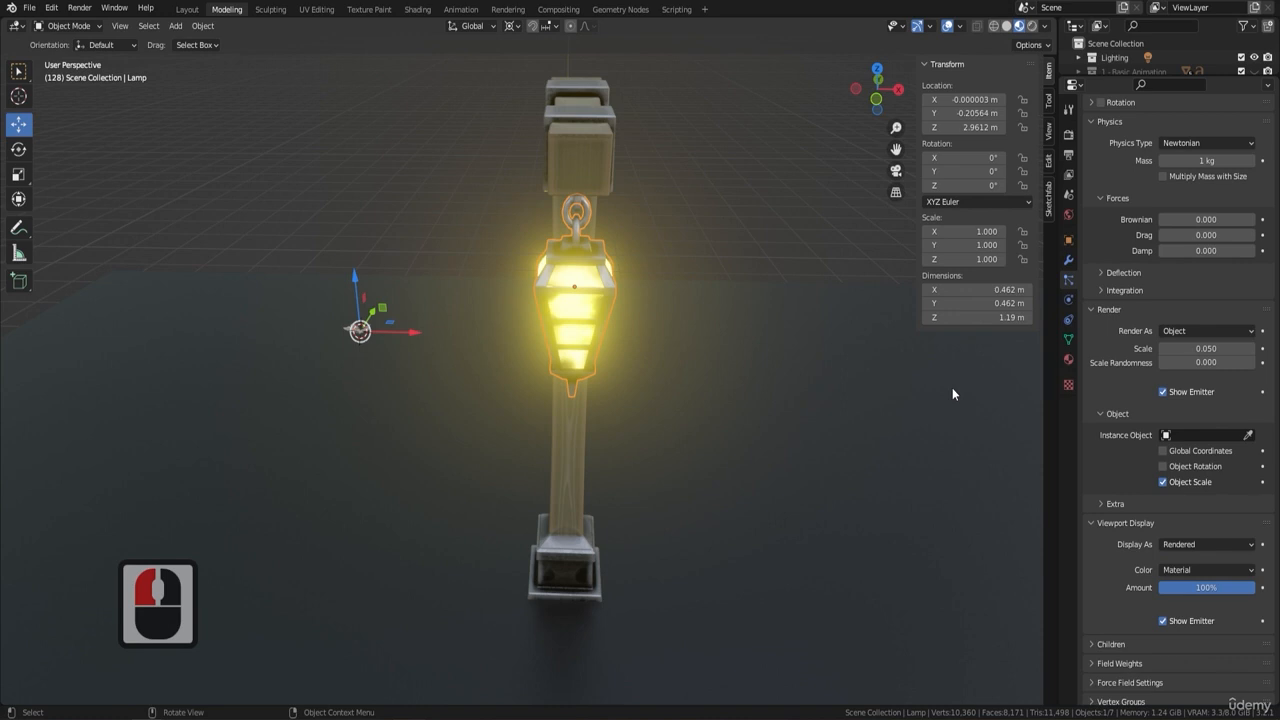
{"action": "left_click", "coordinate": [1248, 435]}
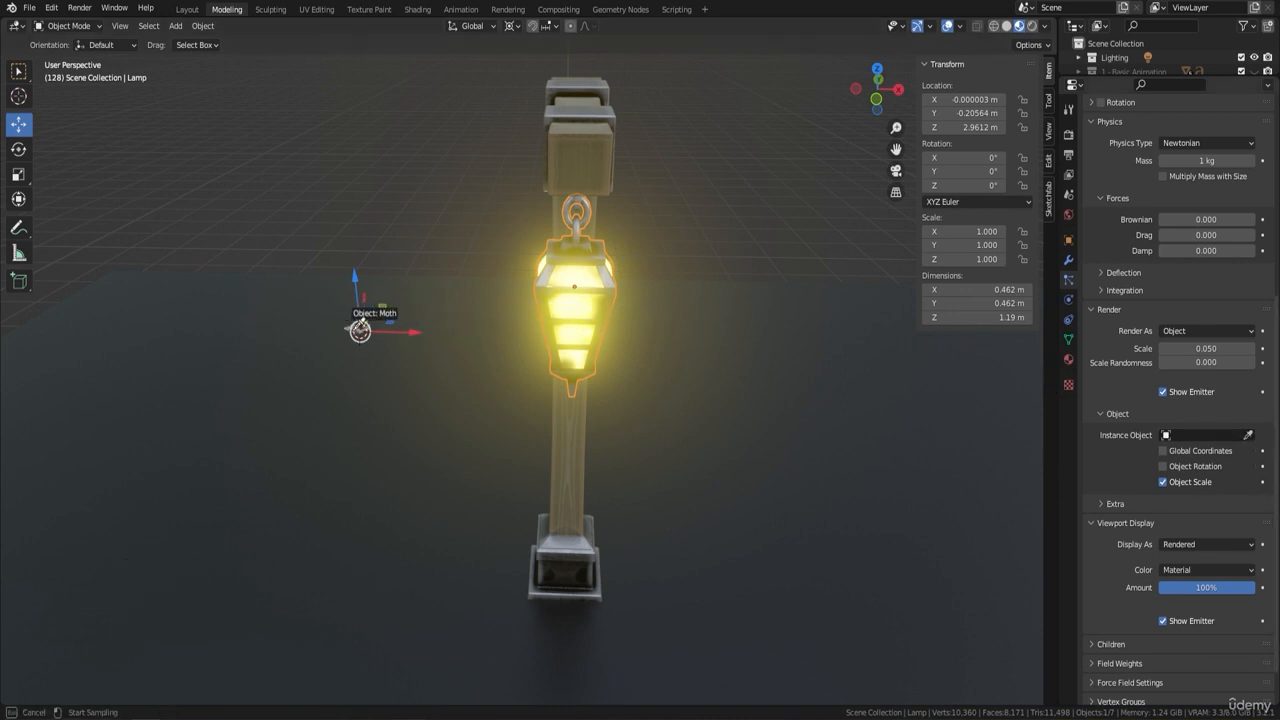
{"action": "left_click", "coordinate": [358, 331]}
{"action": "key", "text": "space"}
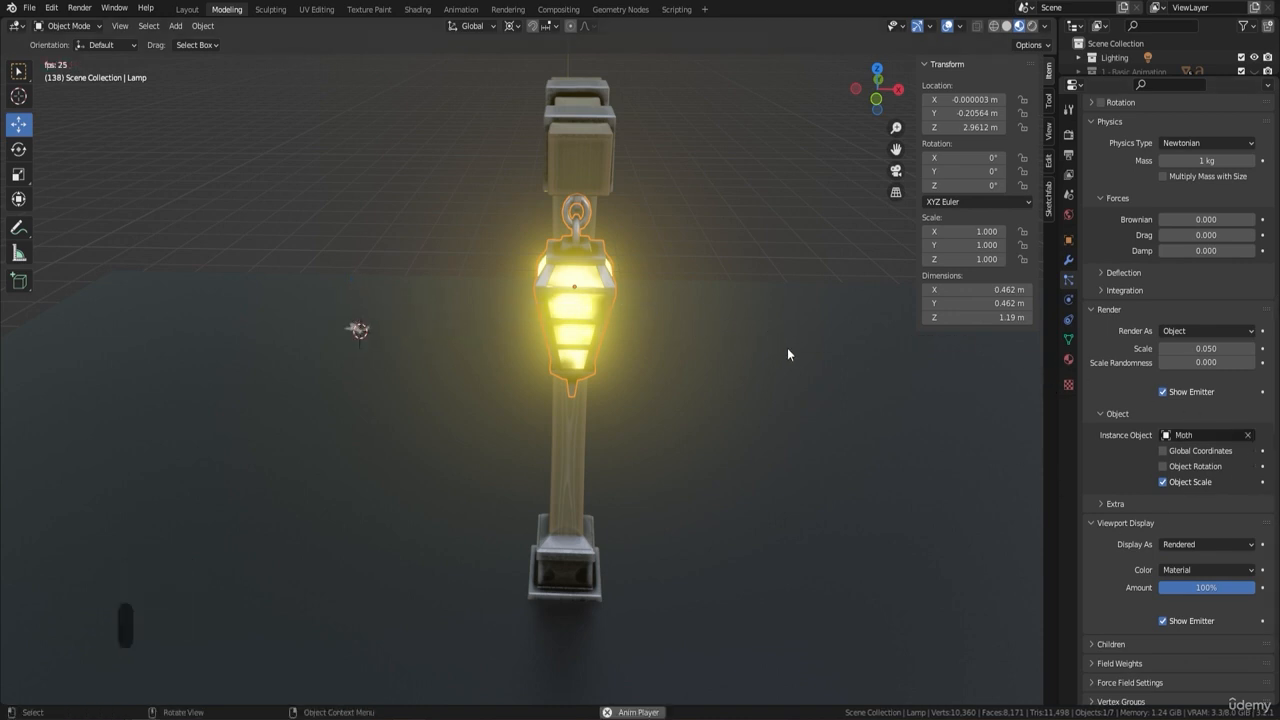
{"action": "middle_click_drag", "start_coordinate": [787, 347], "coordinate": [529, 227]}
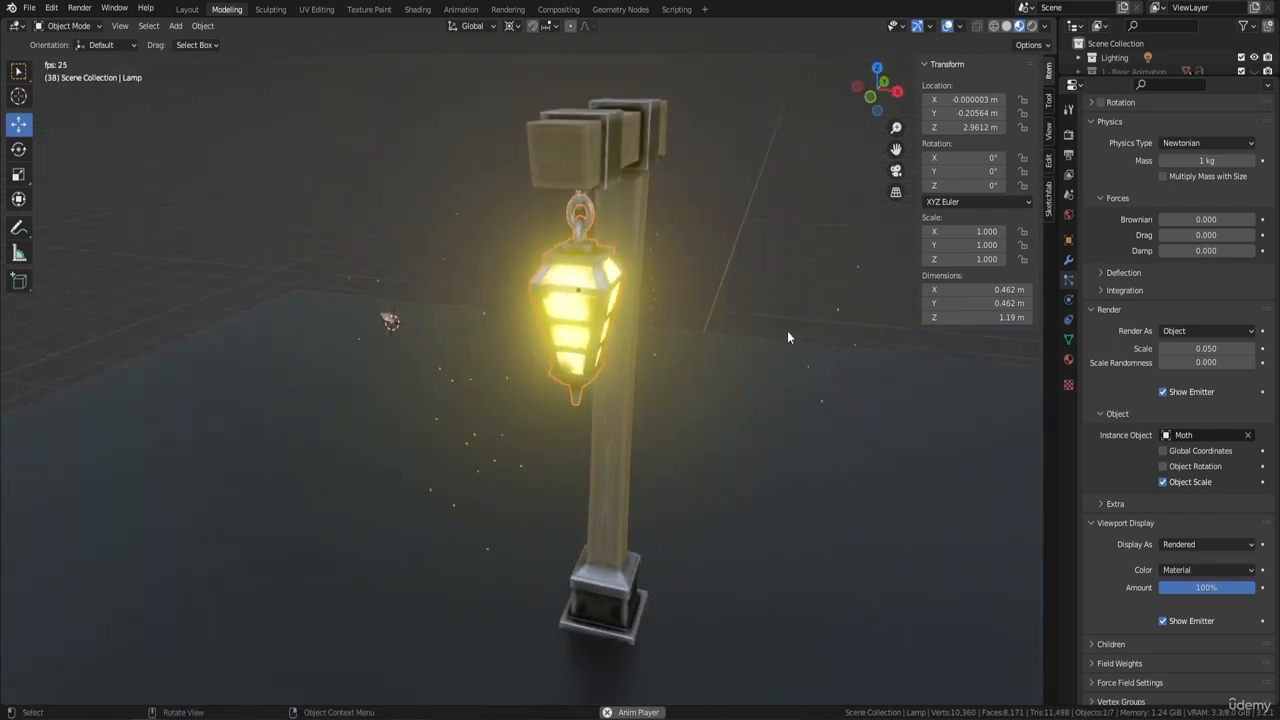
Stop the playback, switch the Moths particle physics type to Boids and set the mass to 0.085 kg.
{"action": "scroll", "coordinate": [612, 431], "scroll_direction": "down", "scroll_amount": 2}
{"action": "middle_click_drag", "start_coordinate": [612, 431], "coordinate": [594, 529]}
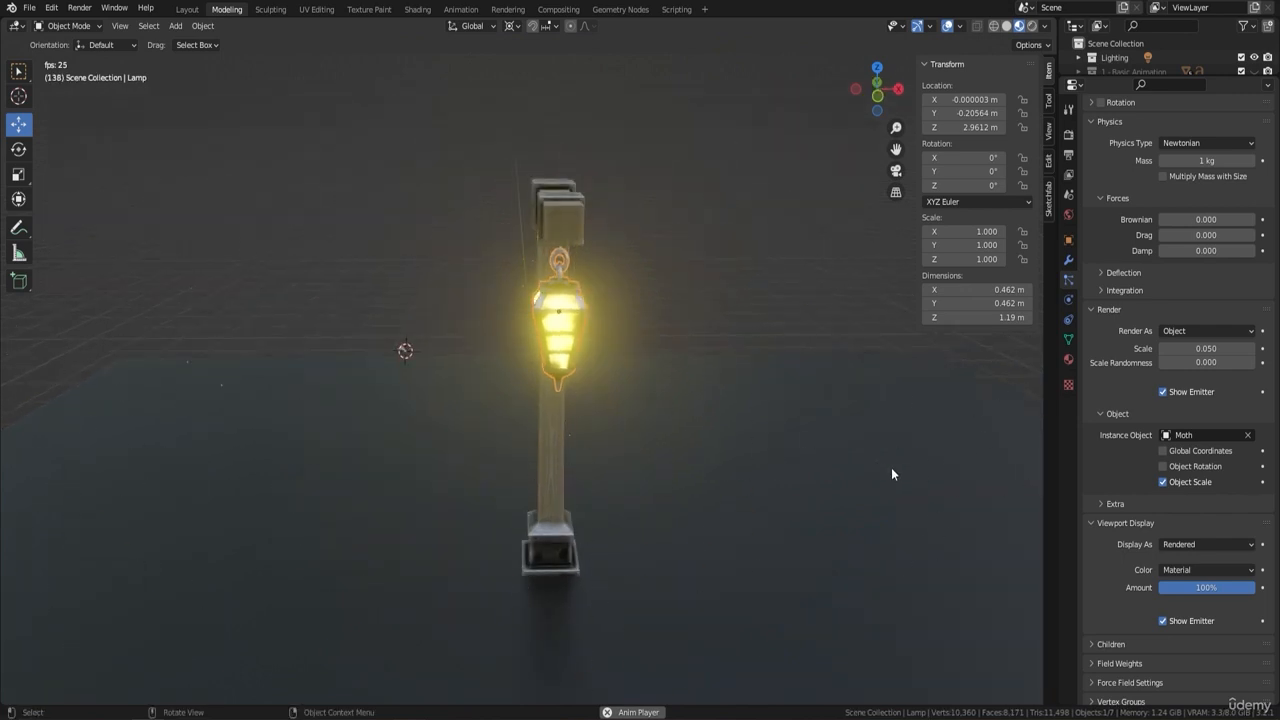
{"action": "key", "text": "space"}
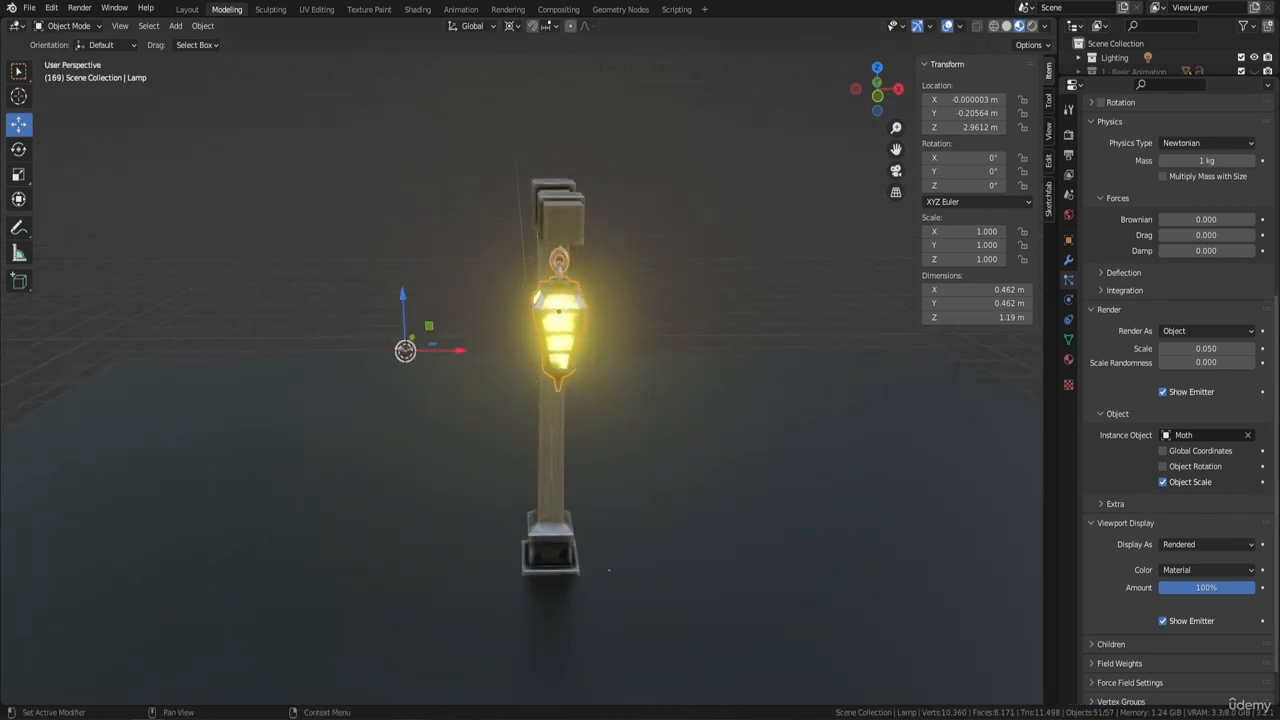
{"action": "scroll", "coordinate": [1107, 482], "scroll_direction": "up", "scroll_amount": 14}
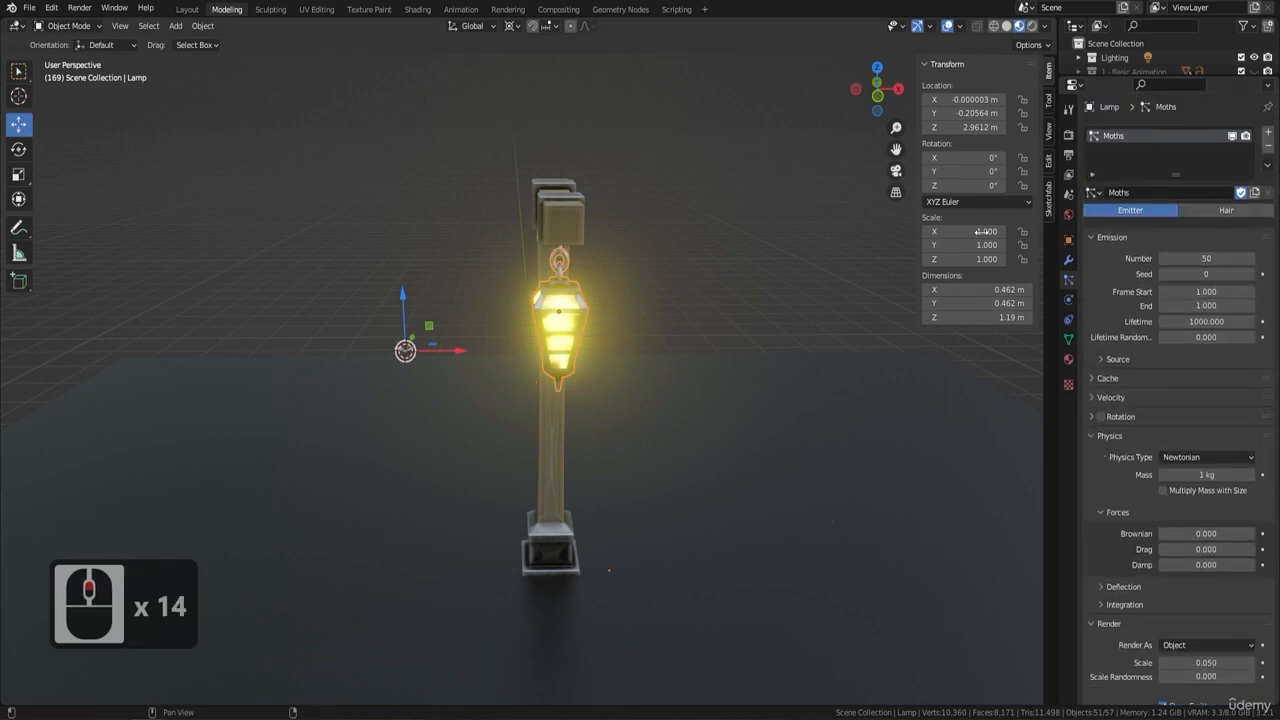
{"action": "scroll", "coordinate": [1167, 371], "scroll_direction": "down", "scroll_amount": 4}
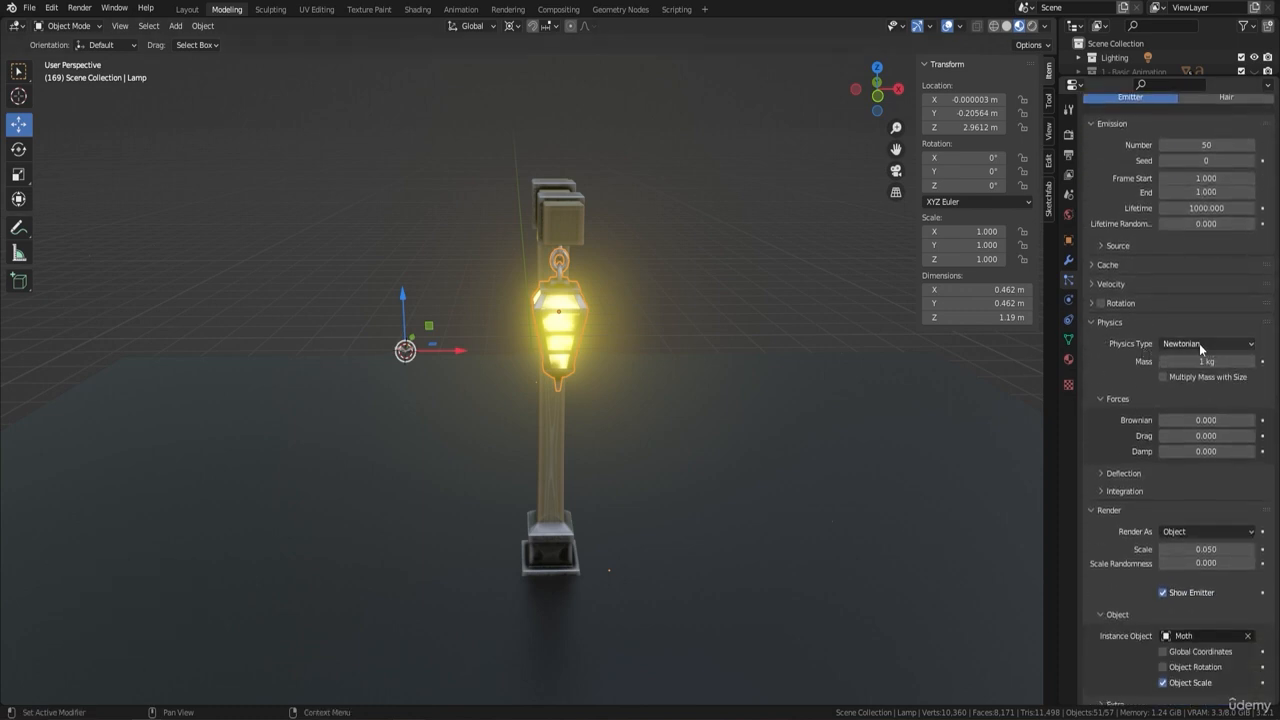
{"action": "left_click", "coordinate": [1199, 343]}
{"action": "left_click", "coordinate": [1189, 405]}
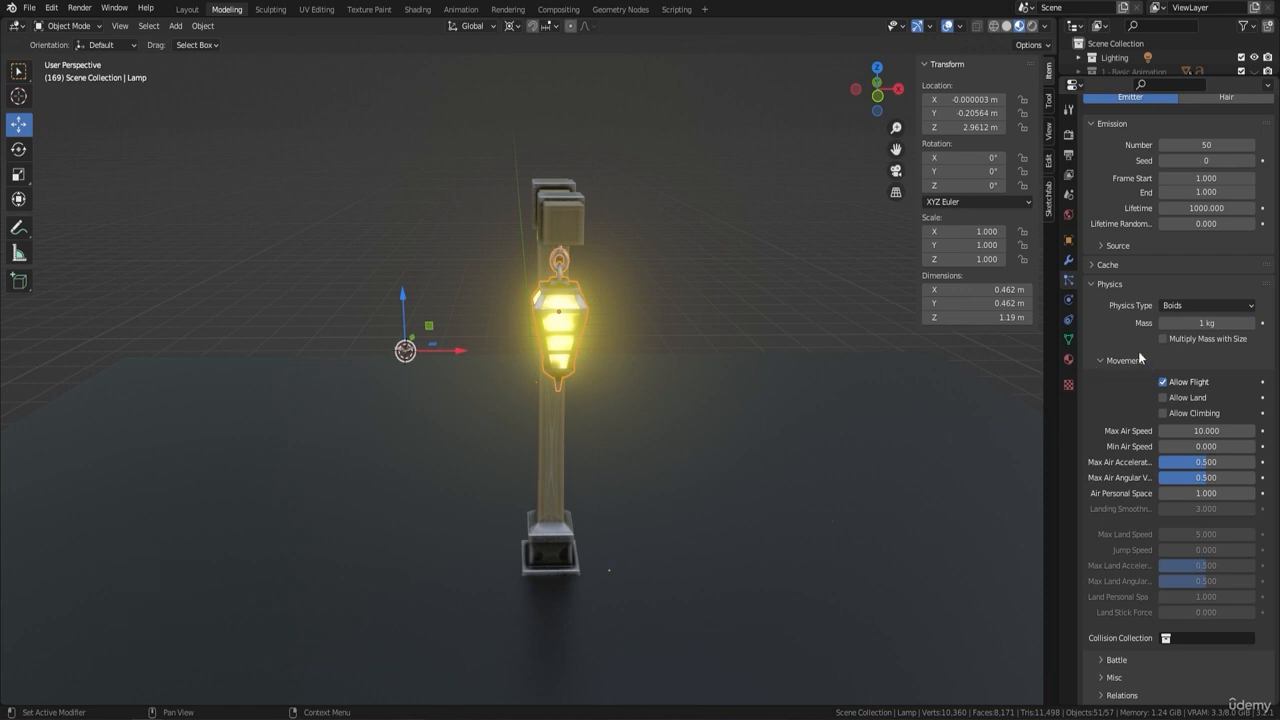
{"action": "left_click", "coordinate": [1219, 325]}
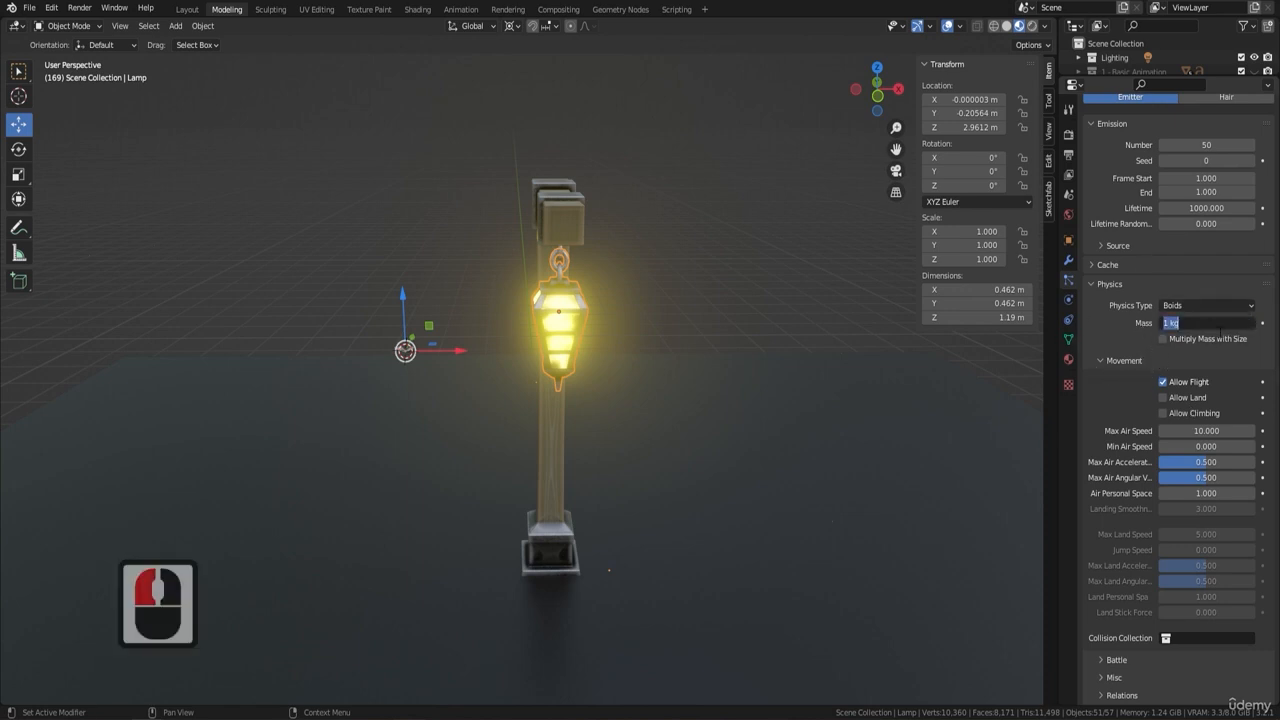
{"action": "type", "text": "0.085"}
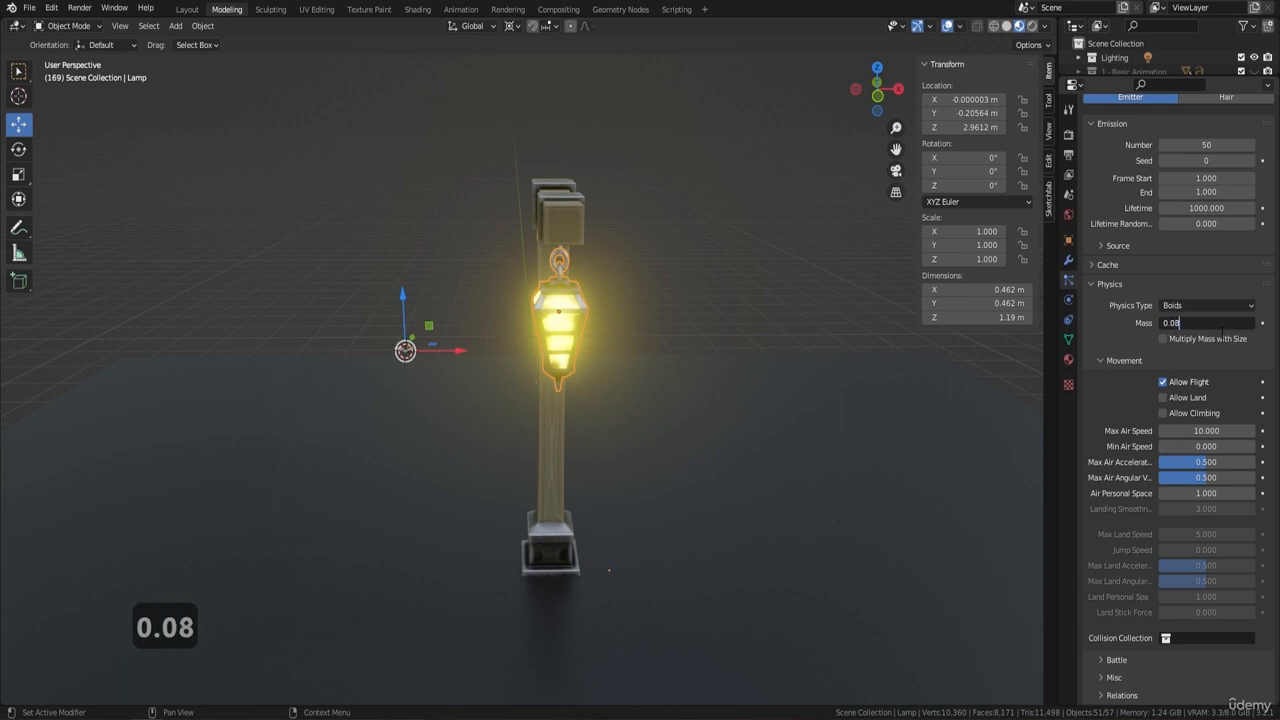
{"action": "key", "text": "Return"}
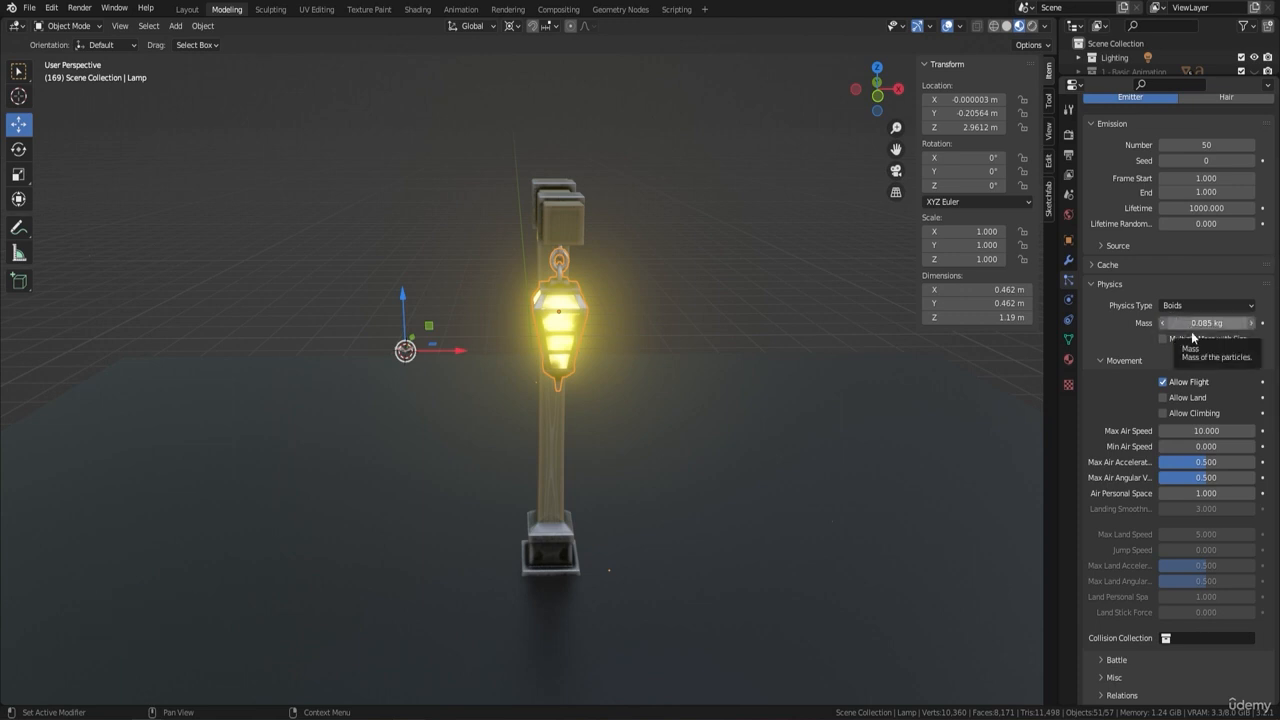
Set the boids' maximum air speed to 11.7 and minimum air speed to 0.171.
{"action": "left_click", "coordinate": [1203, 431]}
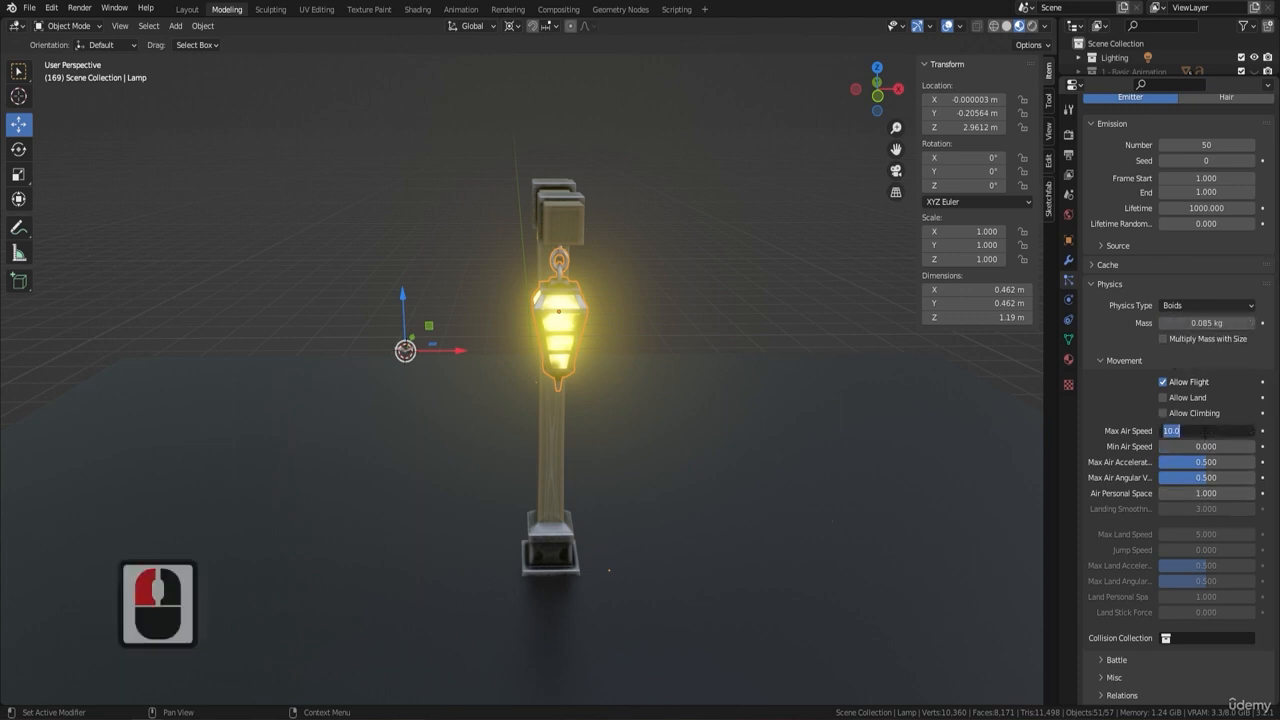
{"action": "type", "text": "11.7"}
{"action": "key", "text": "Return"}
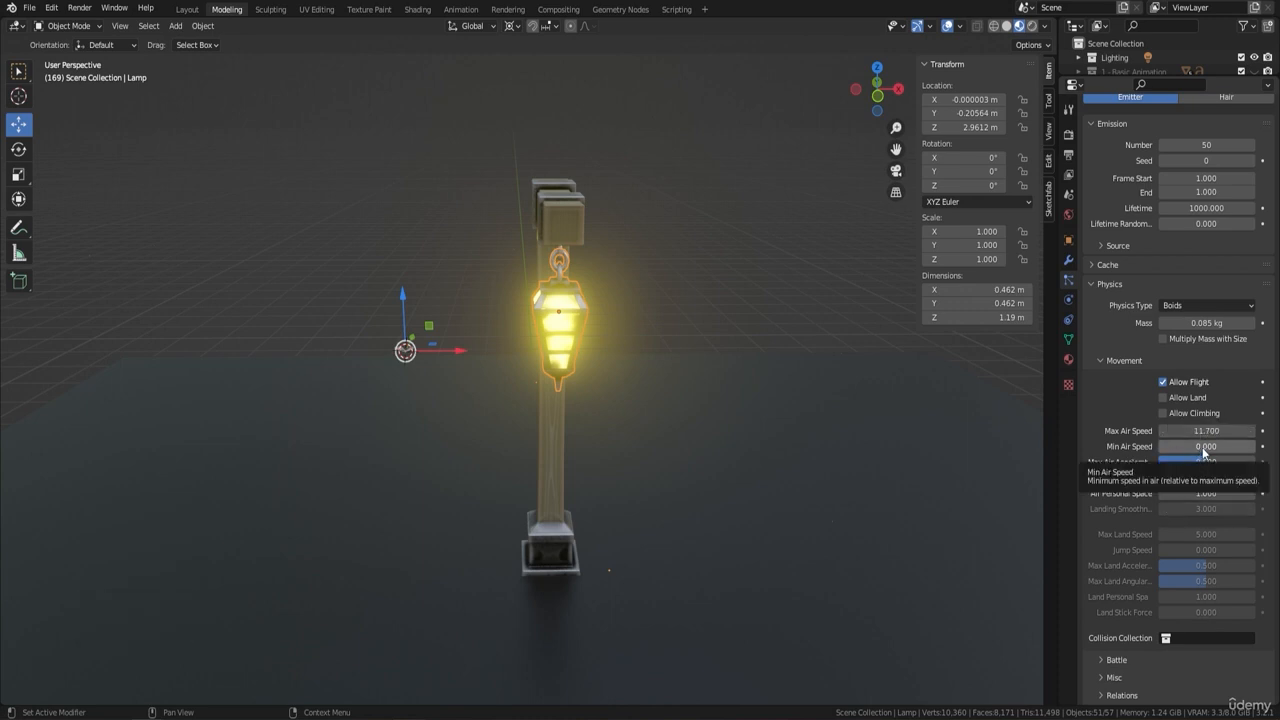
{"action": "left_click", "coordinate": [1204, 447]}
{"action": "type", "text": "0.171"}
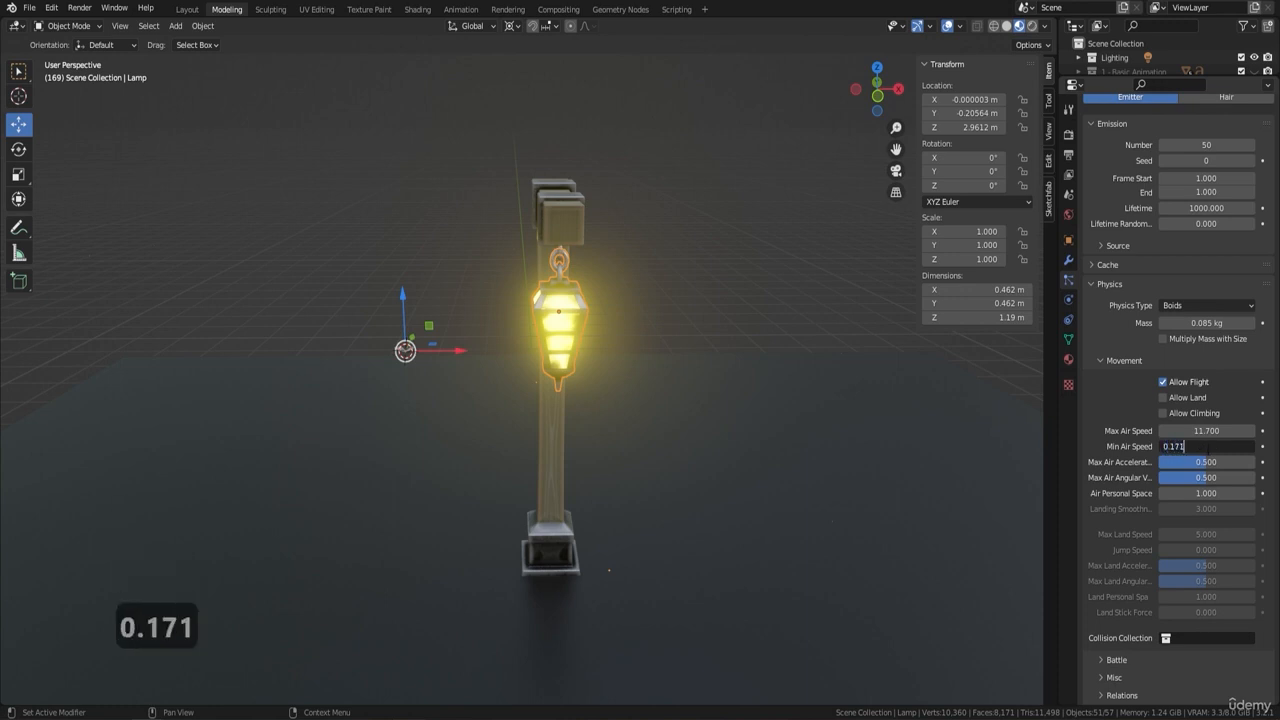
{"action": "key", "text": "Return"}
Set the boids' maximum air acceleration to 0.548 and maximum air angular velocity to 0.169.
{"action": "left_click", "coordinate": [1206, 462]}
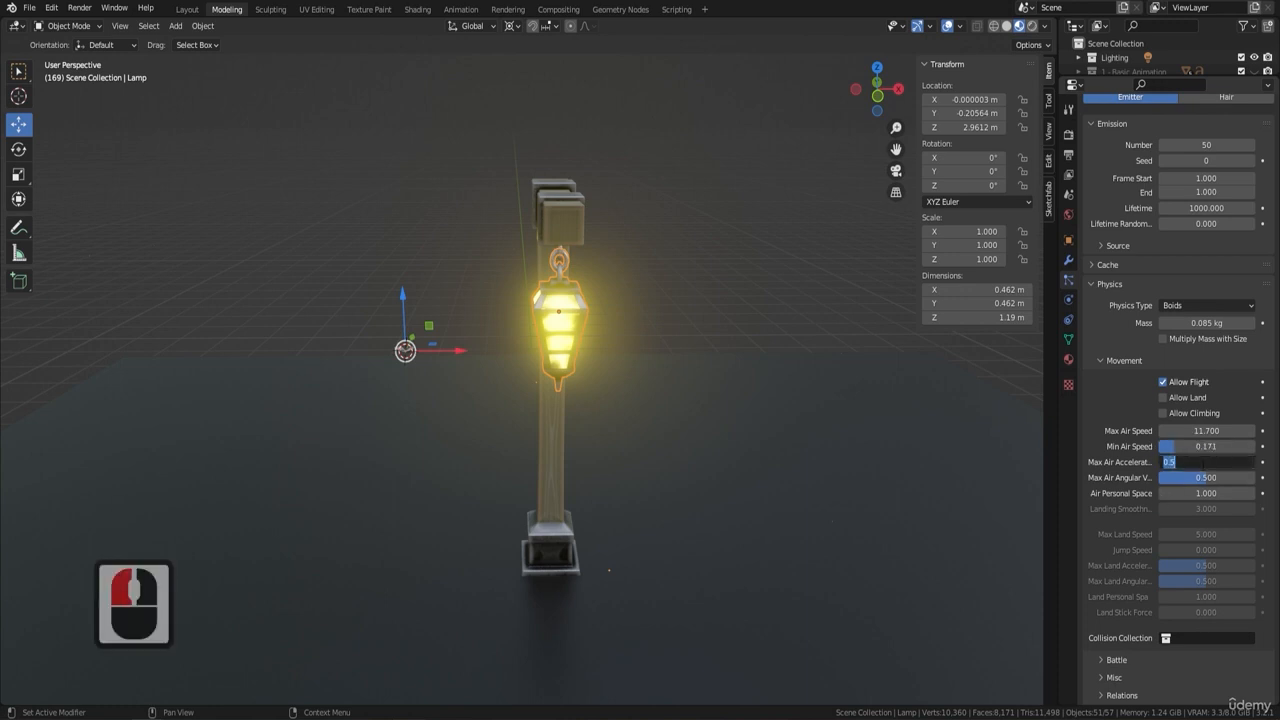
{"action": "type", "text": "0.548"}
{"action": "key", "text": "Return"}
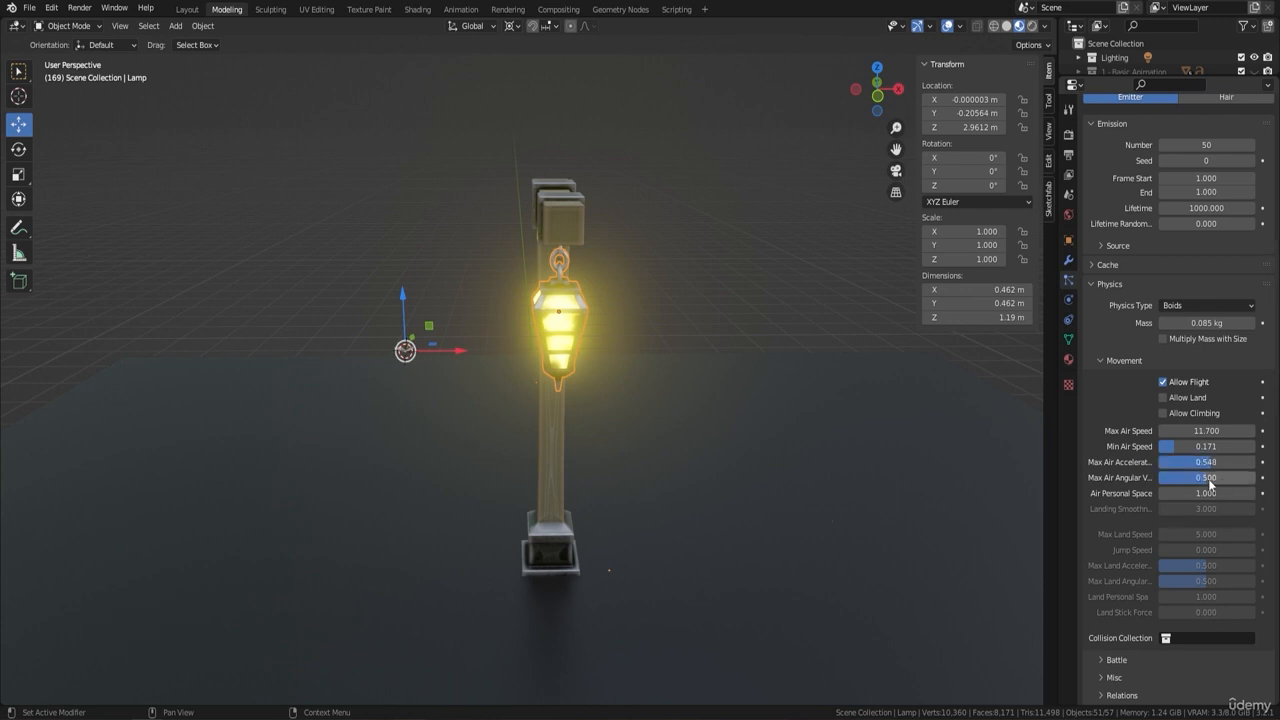
{"action": "left_click", "coordinate": [1209, 479]}
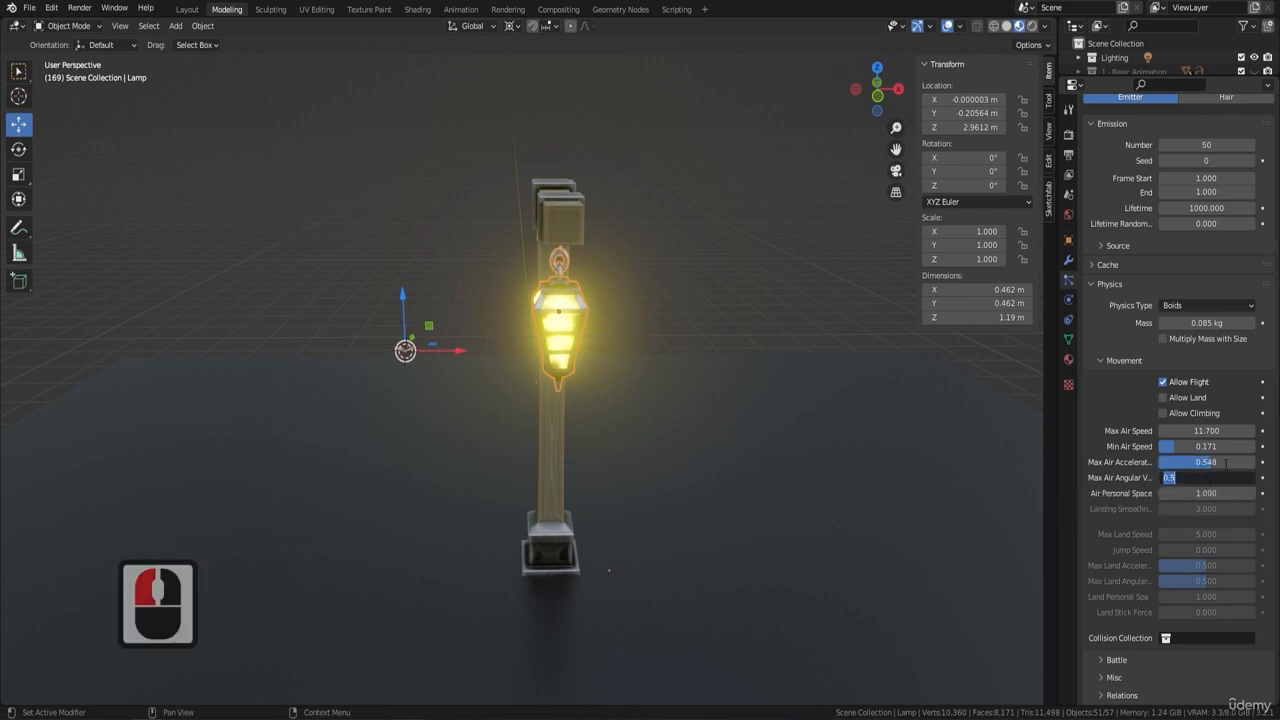
{"action": "type", "text": "0.169"}
{"action": "key", "text": "Return"}
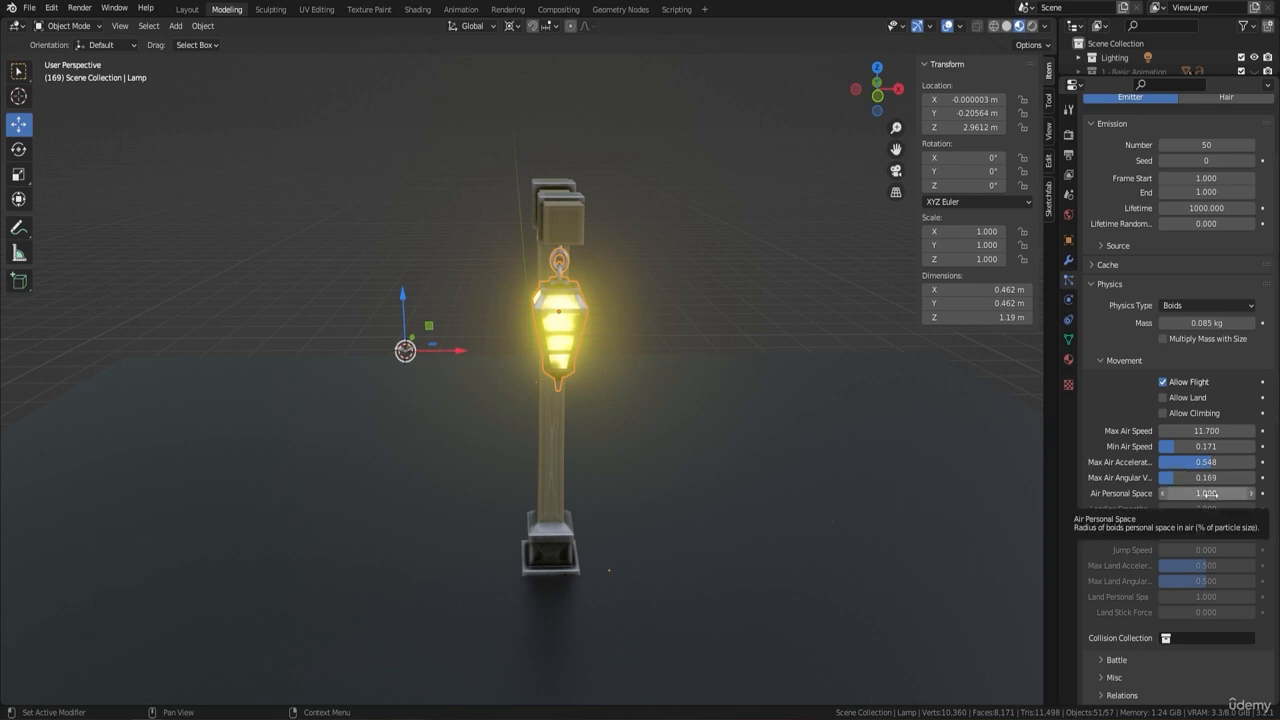
Set the boids' air personal space to 0 and play back the motion around the lamp.
{"action": "left_click", "coordinate": [1199, 493]}
{"action": "type", "text": "0"}
{"action": "key", "text": "Return"}
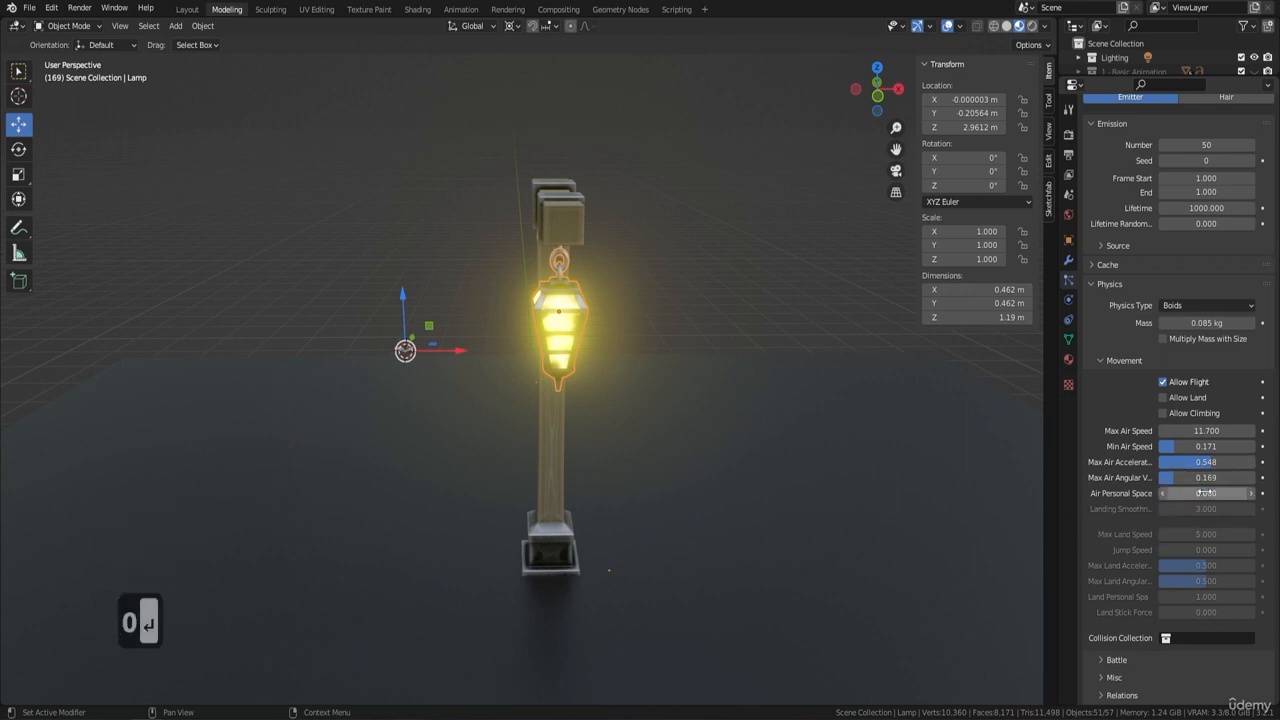
{"action": "key", "text": "space"}
{"action": "middle_click_drag", "start_coordinate": [696, 429], "coordinate": [606, 389]}
{"action": "scroll", "coordinate": [606, 389], "scroll_direction": "up", "scroll_amount": 2}
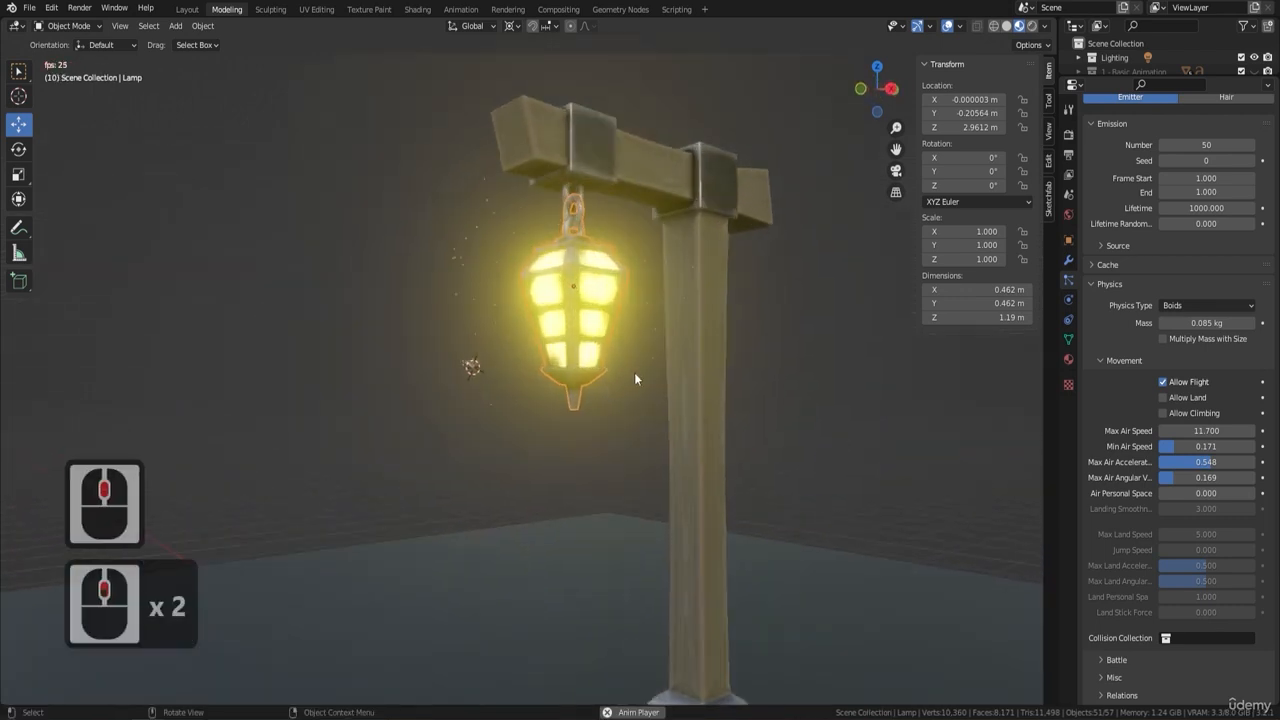
{"action": "scroll", "coordinate": [550, 316], "scroll_direction": "down", "scroll_amount": 2}
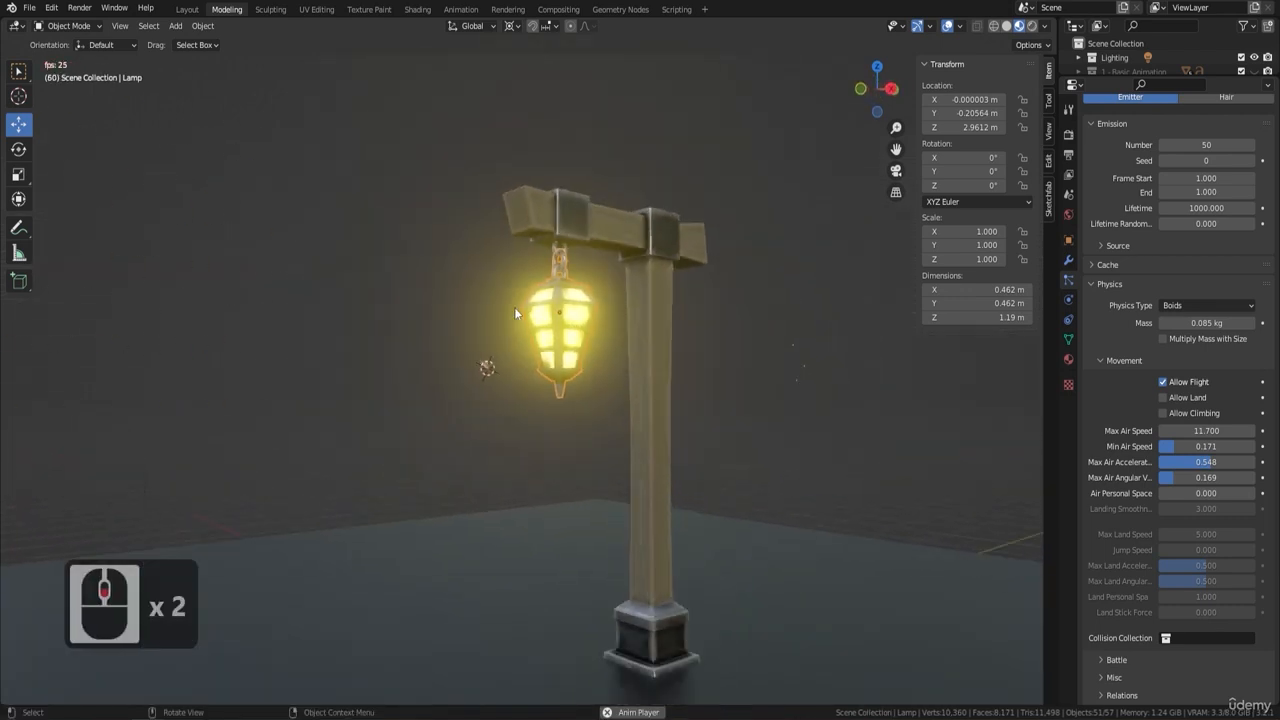
{"action": "middle_click_drag", "start_coordinate": [514, 307], "coordinate": [598, 367]}
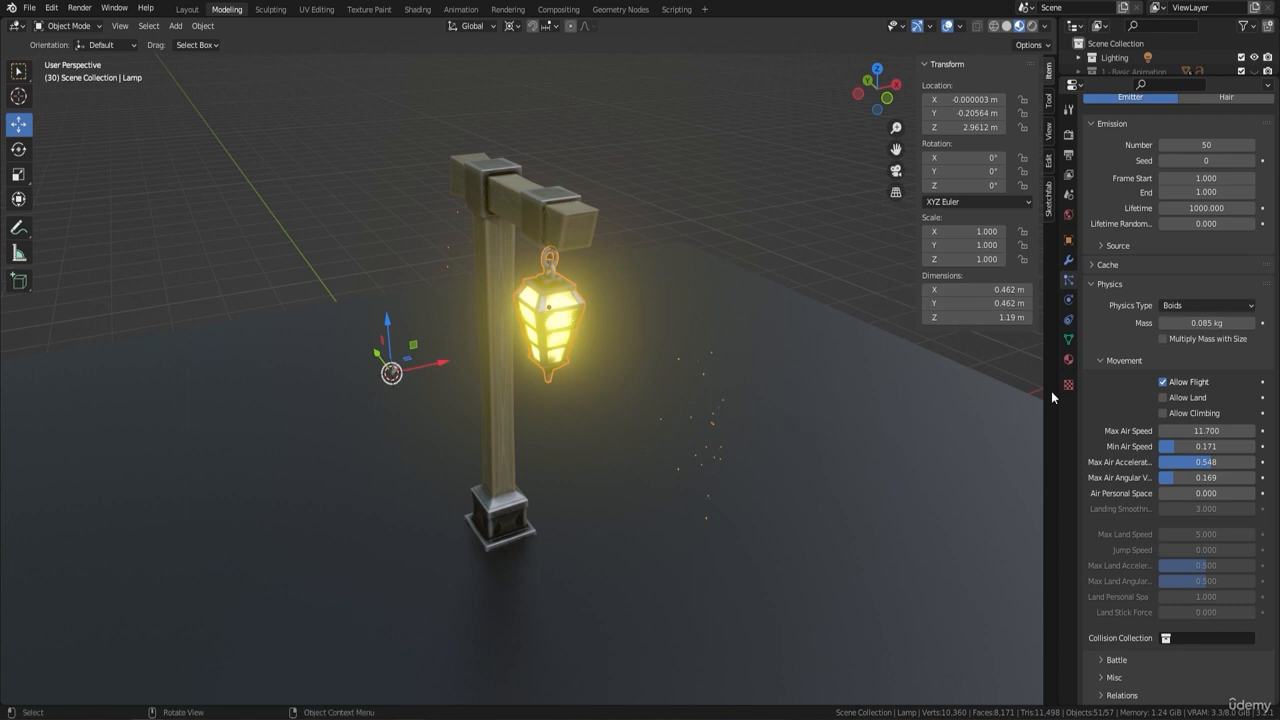
Remove the Separate and Flock rules from the Boid Brain.
{"action": "scroll", "coordinate": [1230, 400], "scroll_direction": "down", "scroll_amount": 4}
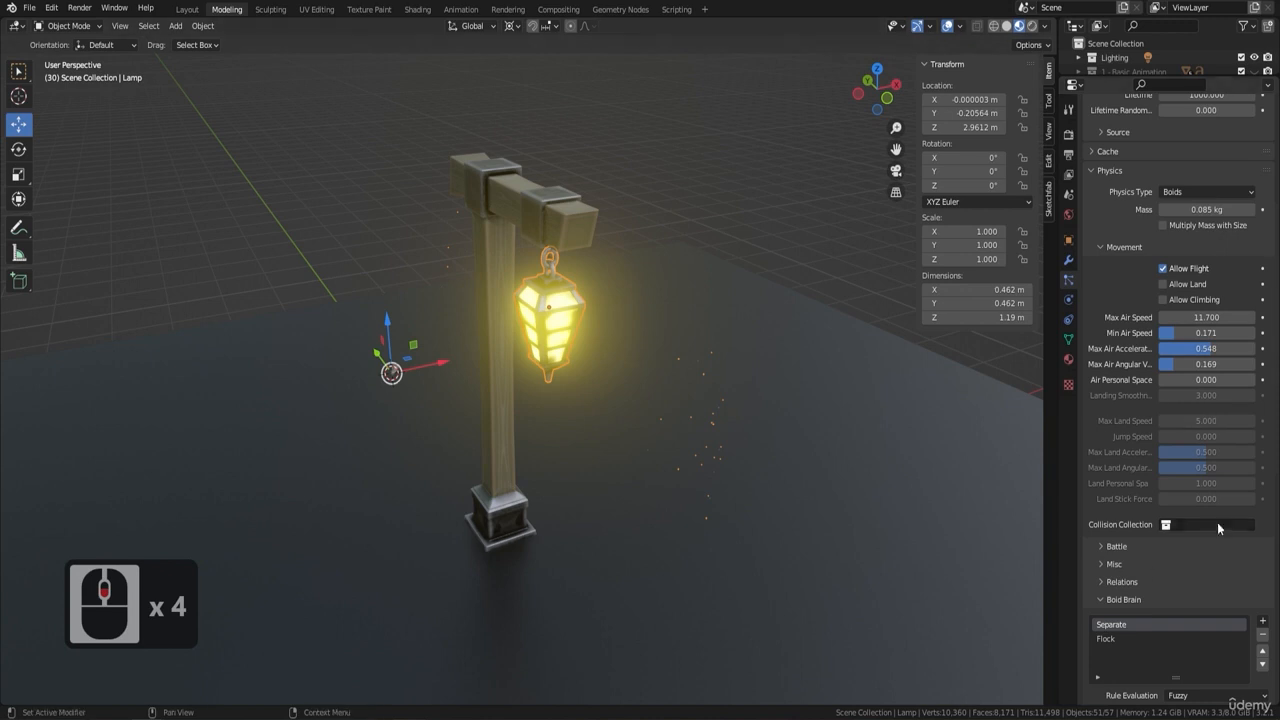
{"action": "scroll", "coordinate": [1084, 482], "scroll_direction": "down", "scroll_amount": 5}
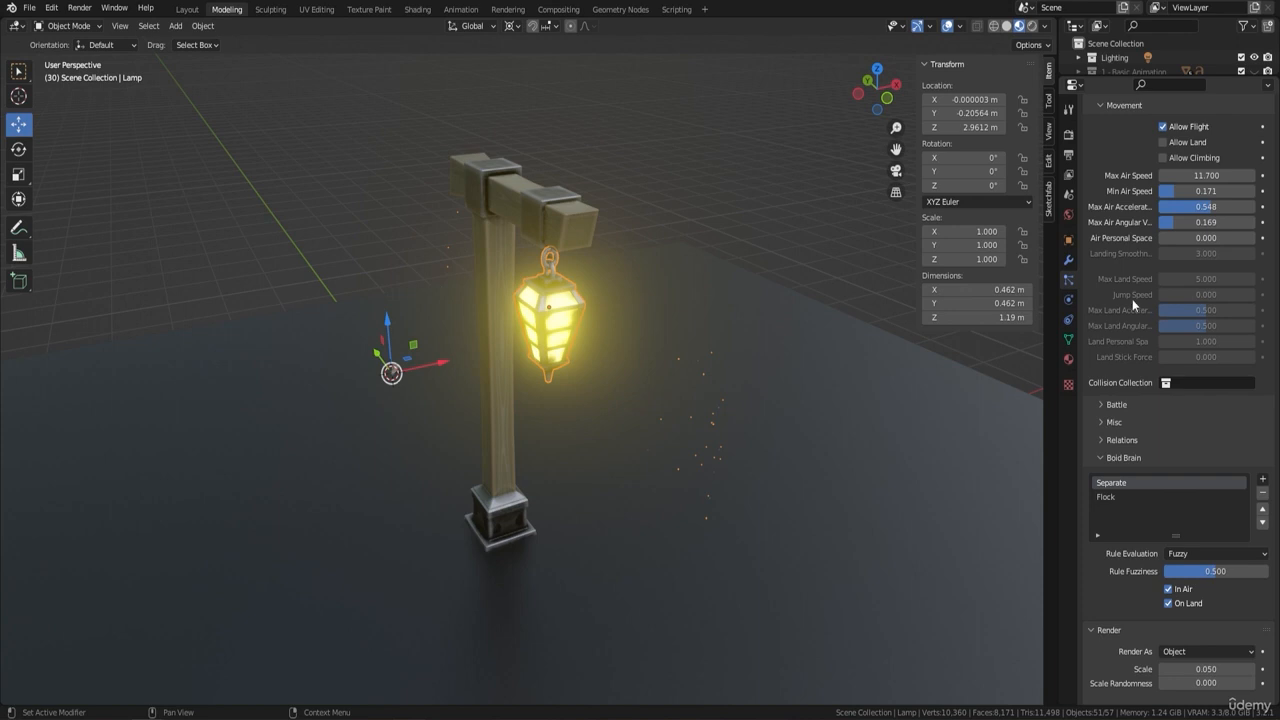
{"action": "scroll", "coordinate": [1139, 483], "scroll_direction": "down", "scroll_amount": 3}
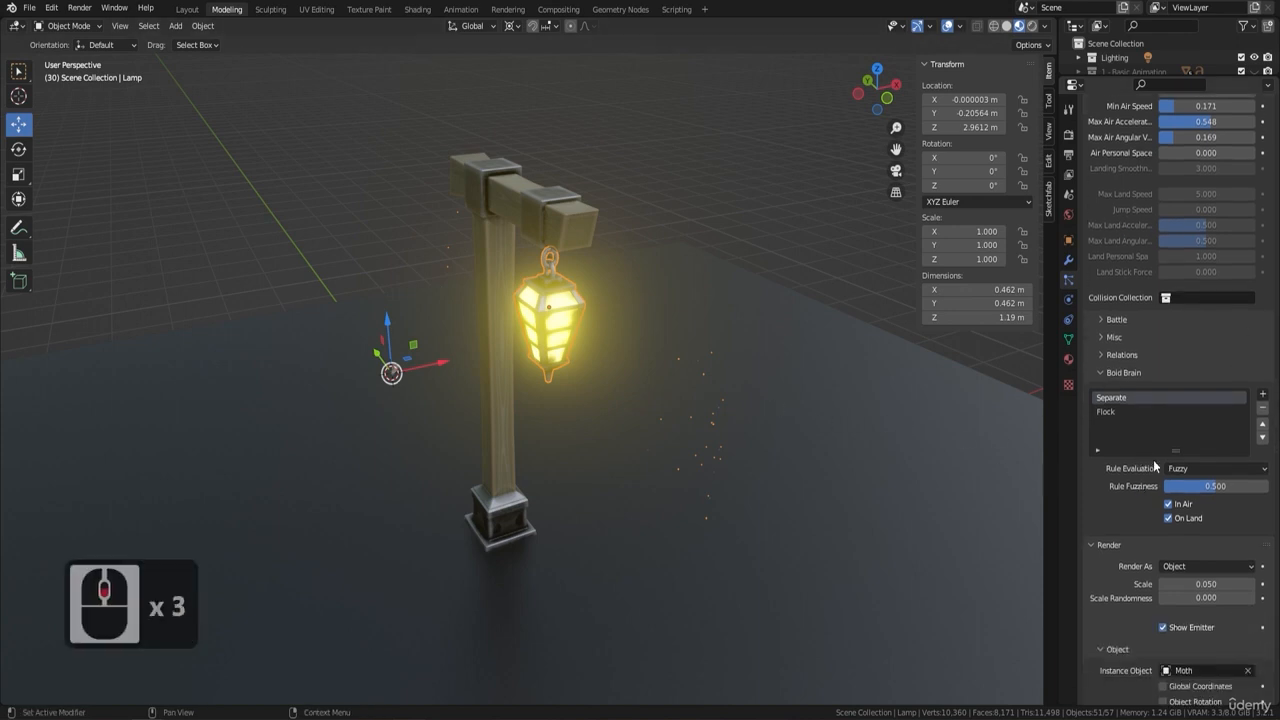
{"action": "right_click", "coordinate": [1228, 402]}
{"action": "left_click", "coordinate": [1261, 409]}
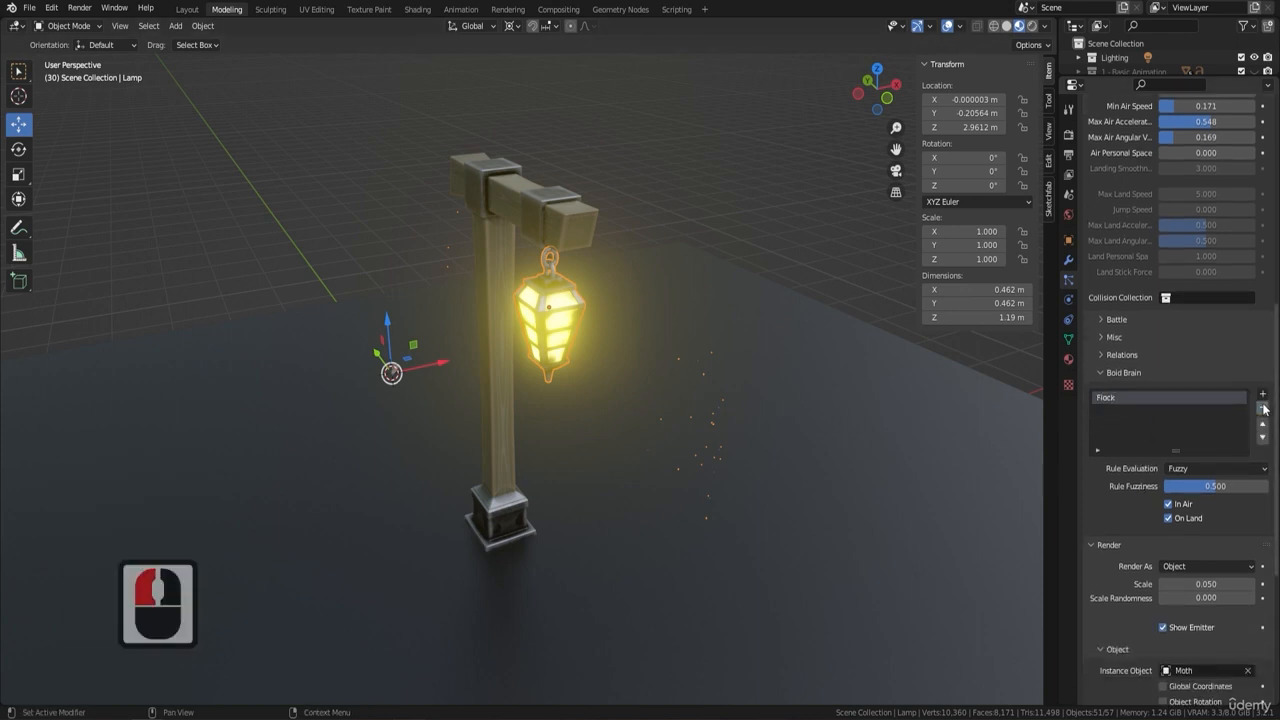
{"action": "left_click", "coordinate": [1261, 409]}
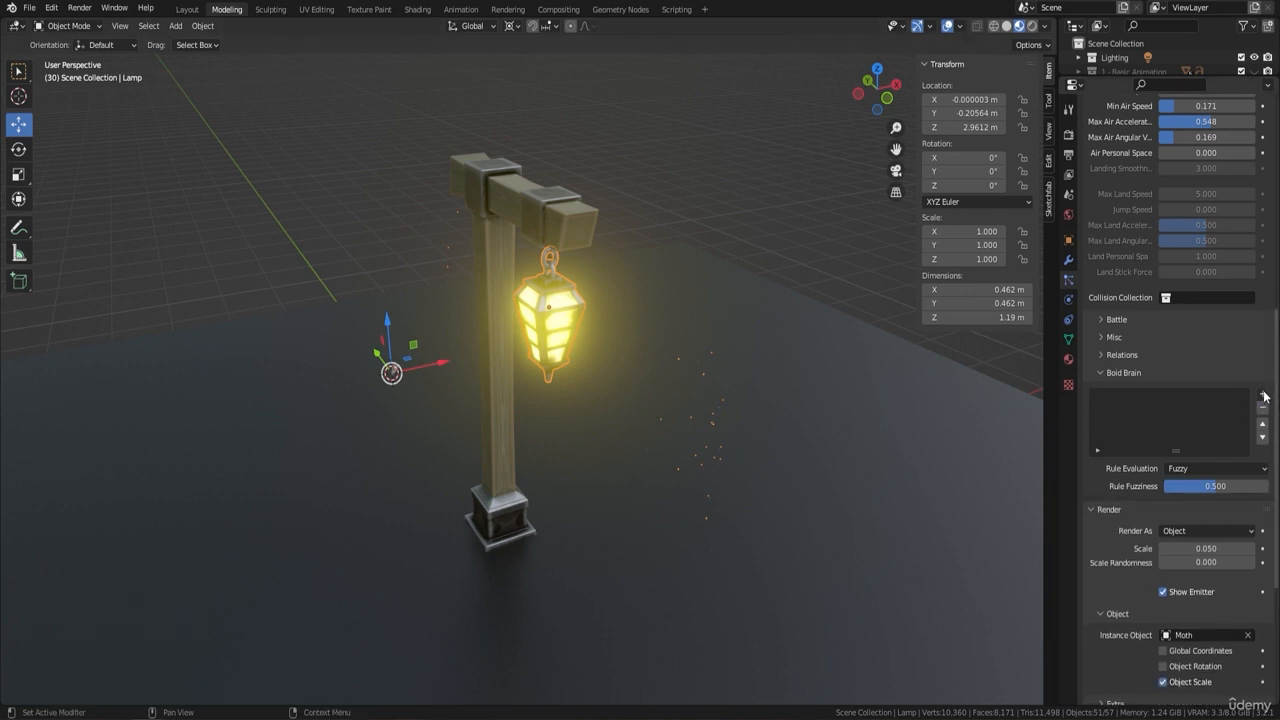
Add a Follow Leader rule to the Boid Brain with the Lamp as its object, and check it in playback.
{"action": "left_click", "coordinate": [1262, 395]}
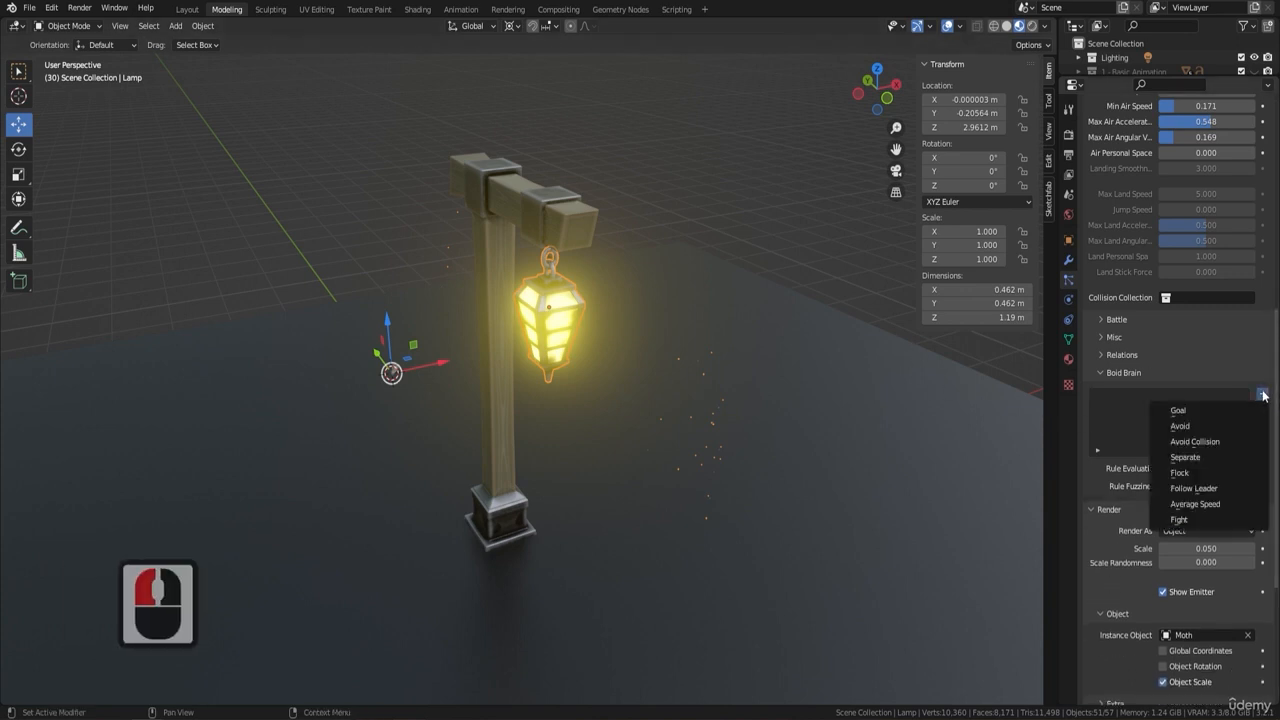
{"action": "left_click", "coordinate": [1207, 490]}
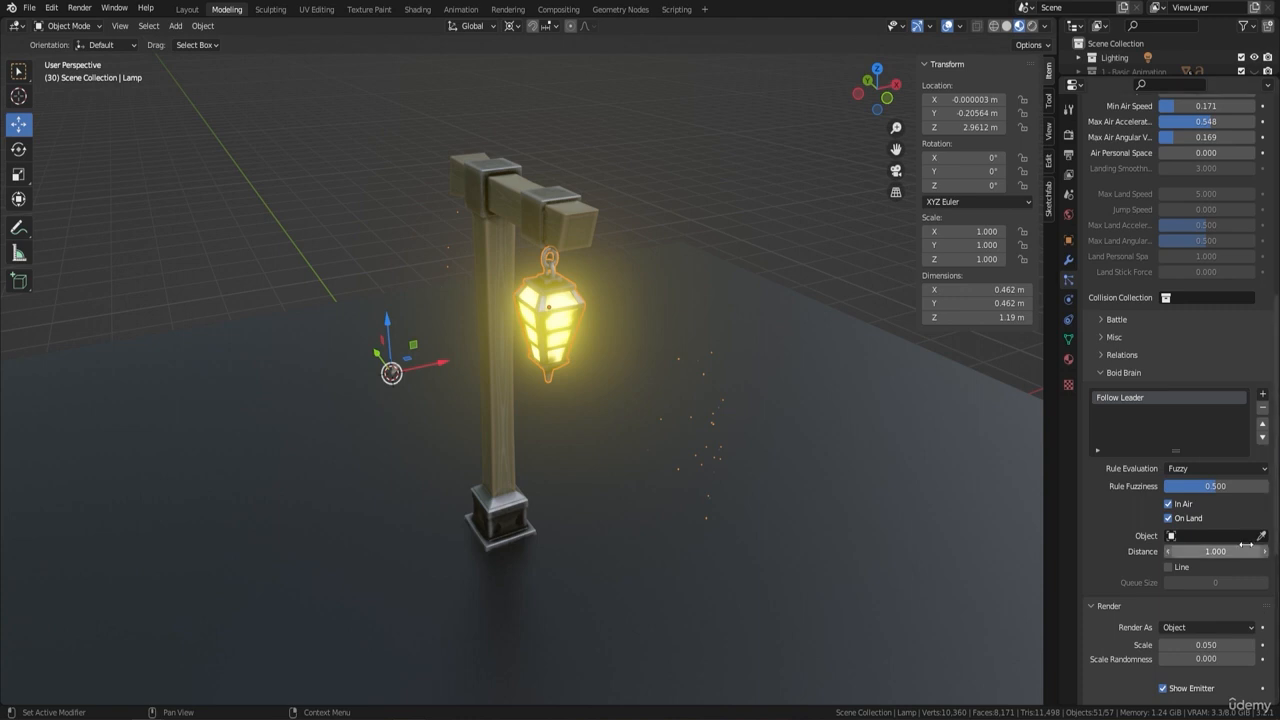
{"action": "left_click", "coordinate": [567, 287]}
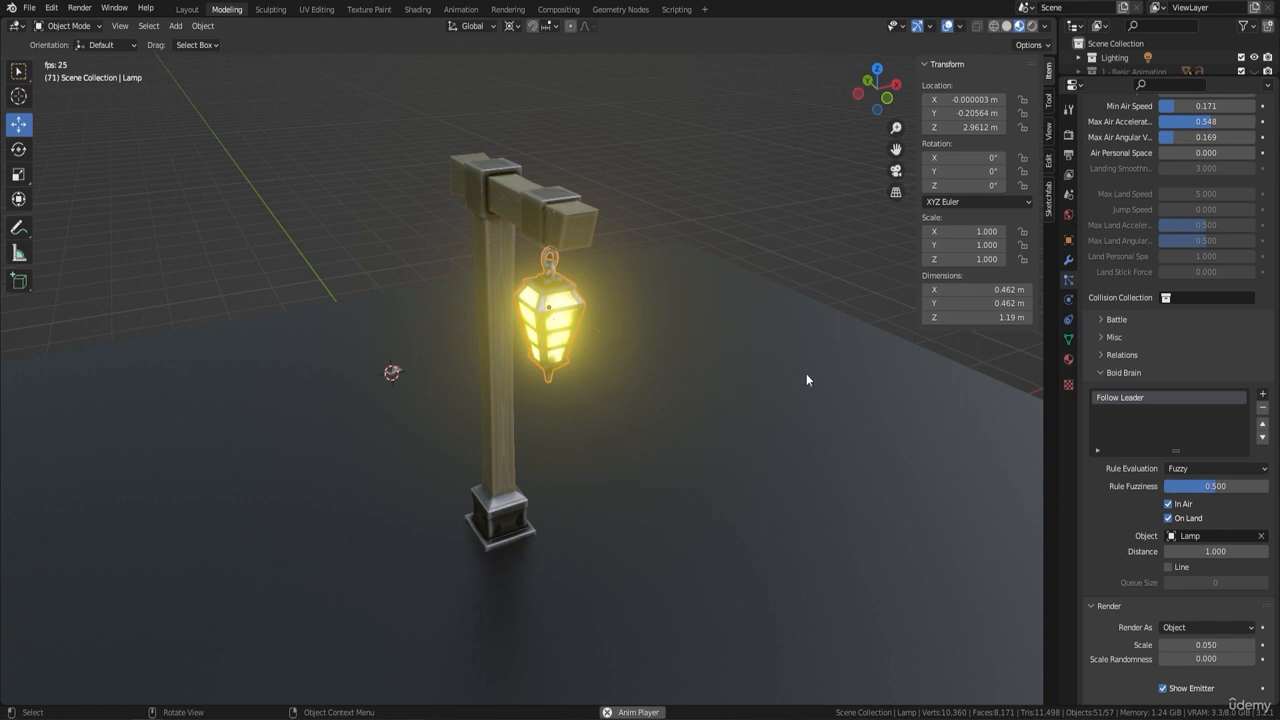
{"action": "middle_click_drag", "start_coordinate": [806, 373], "coordinate": [740, 342]}
{"action": "scroll", "coordinate": [712, 334], "scroll_direction": "up", "scroll_amount": 2}
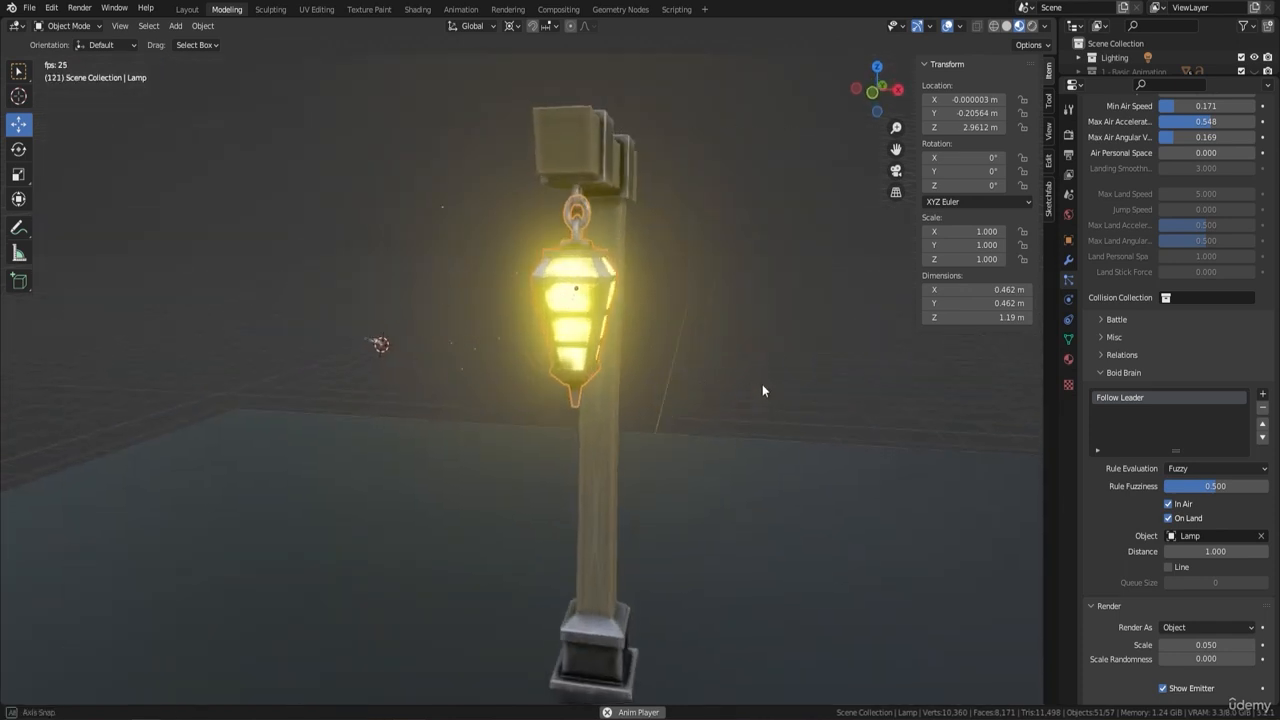
{"action": "middle_click_drag", "start_coordinate": [762, 384], "coordinate": [794, 364]}
{"action": "key", "text": "space"}
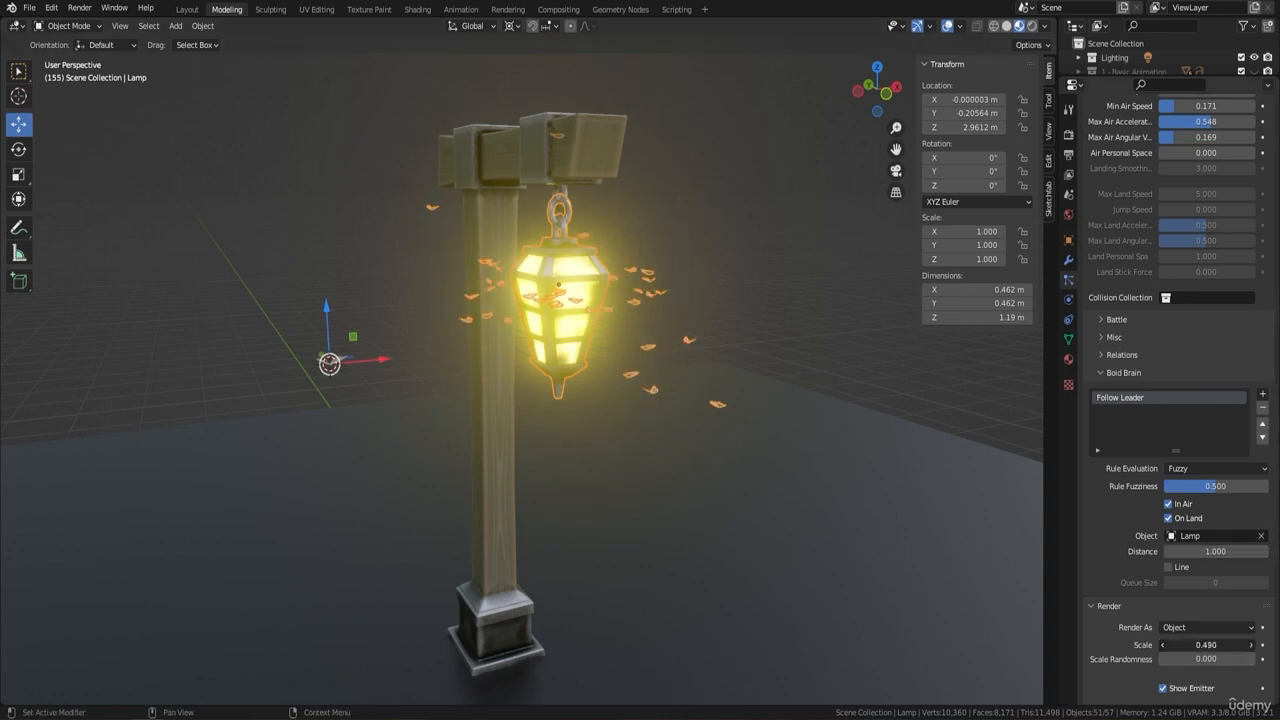
Set the particle render scale to 0.82 and play back the moths with everything deselected.
{"action": "left_click", "coordinate": [1250, 645]}
{"action": "key", "text": "space"}
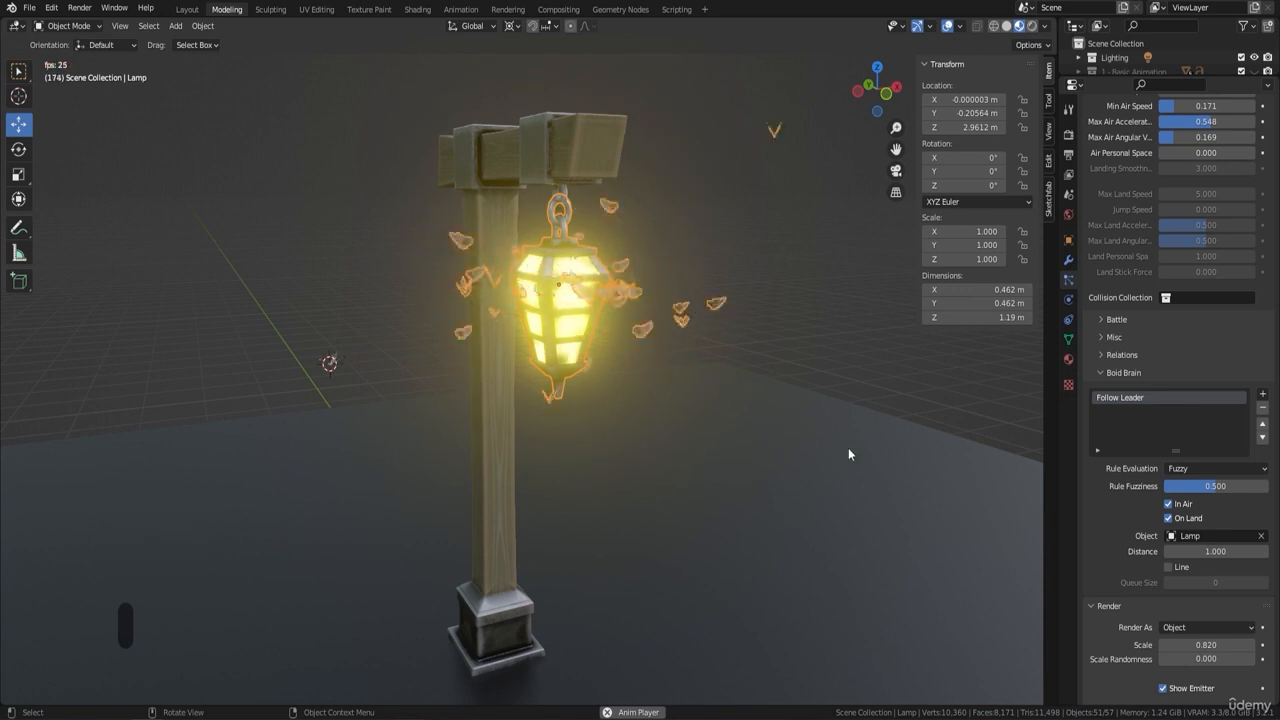
{"action": "key", "text": "a"}
{"action": "key", "text": "a"}
{"action": "middle_click_drag", "start_coordinate": [830, 413], "coordinate": [728, 408]}
{"action": "scroll", "coordinate": [680, 430], "scroll_direction": "down", "scroll_amount": 5}
{"action": "middle_click_drag", "start_coordinate": [634, 449], "coordinate": [714, 443]}
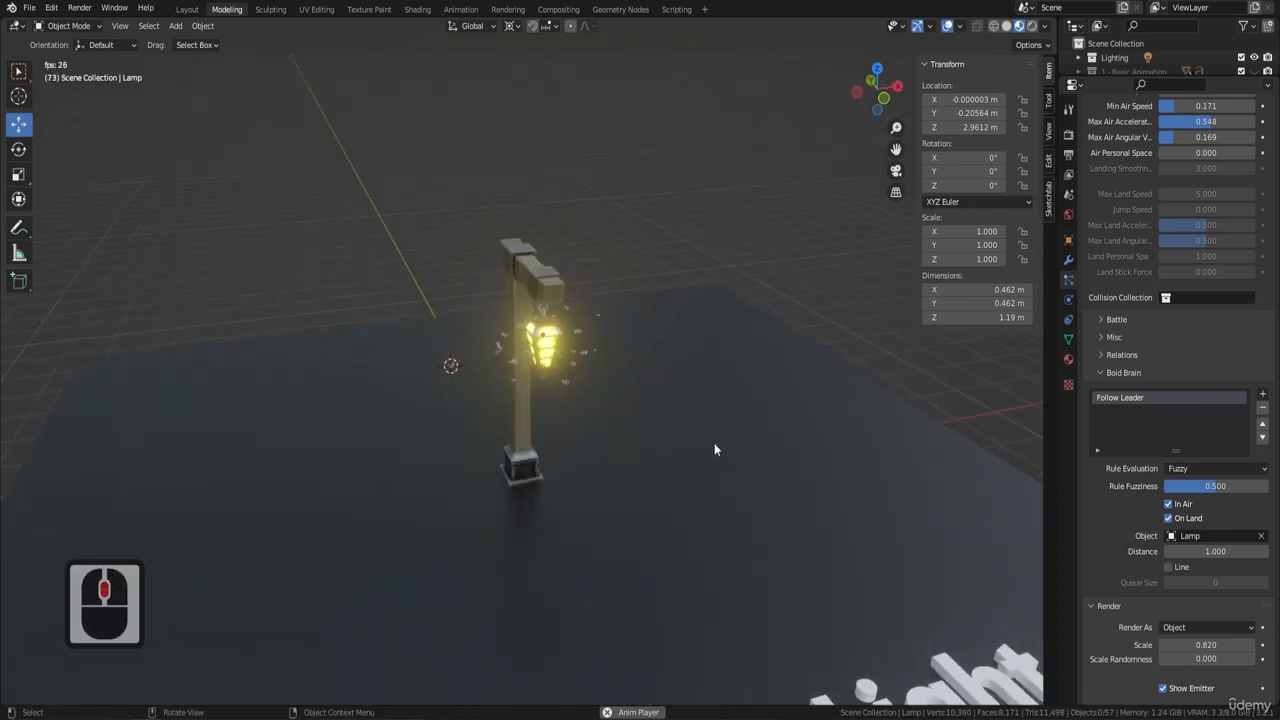
{"action": "scroll", "coordinate": [714, 441], "scroll_direction": "up", "scroll_amount": 3}
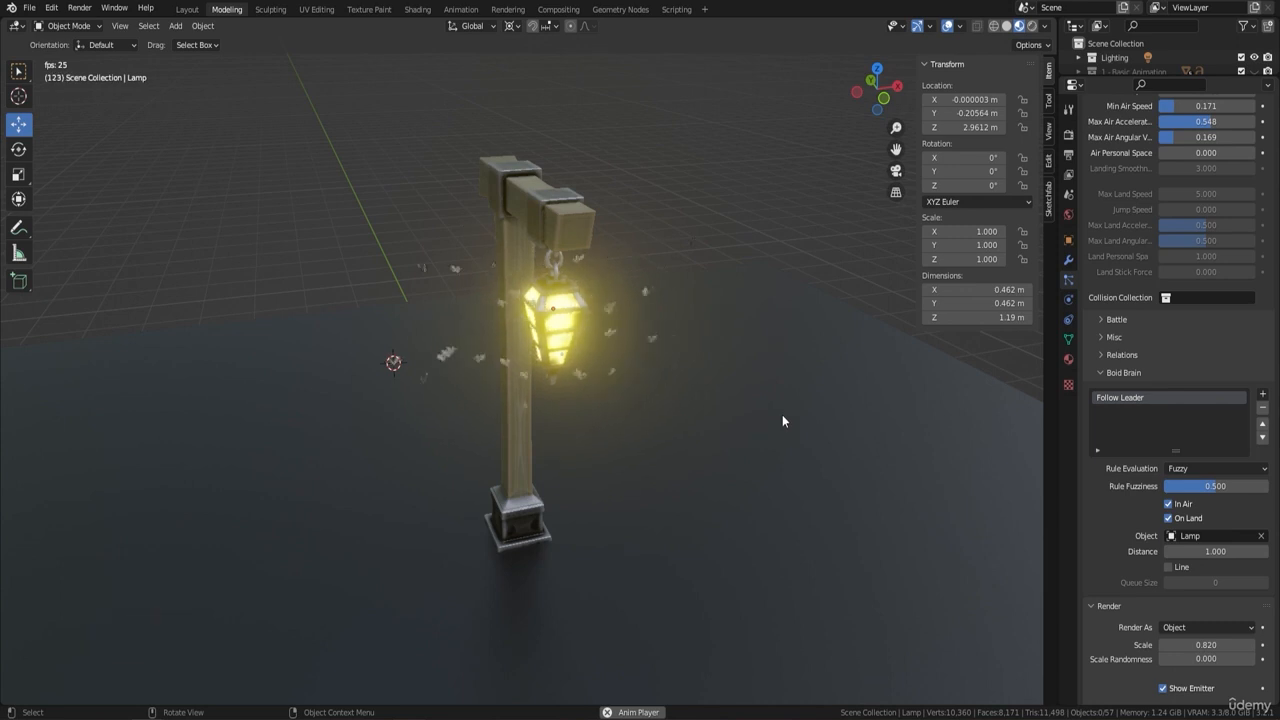
{"action": "scroll", "coordinate": [540, 350], "scroll_direction": "up", "scroll_amount": 3}
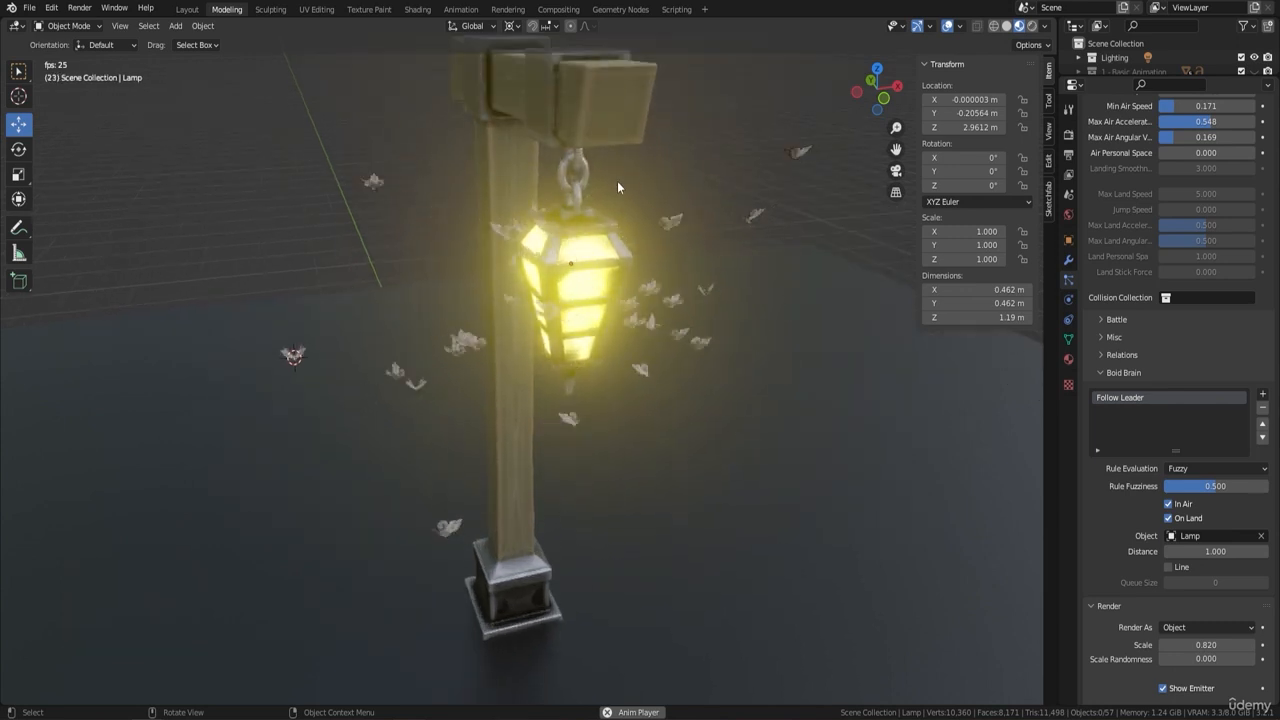
Move the lamp off the post to about X 1.94 m, Y -0.71 m, Z 3.21 m while the moth animation plays.
{"action": "left_click", "coordinate": [575, 266]}
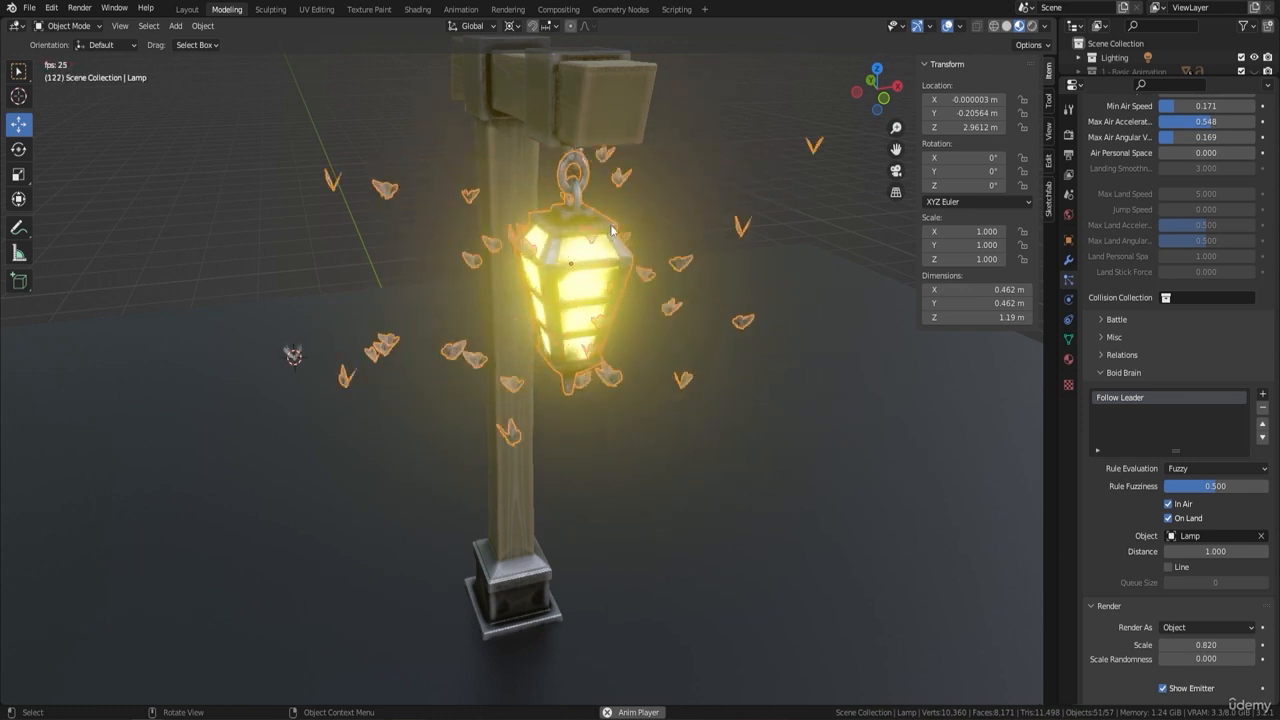
{"action": "scroll", "coordinate": [592, 290], "scroll_direction": "down", "scroll_amount": 4}
{"action": "key", "text": "g"}
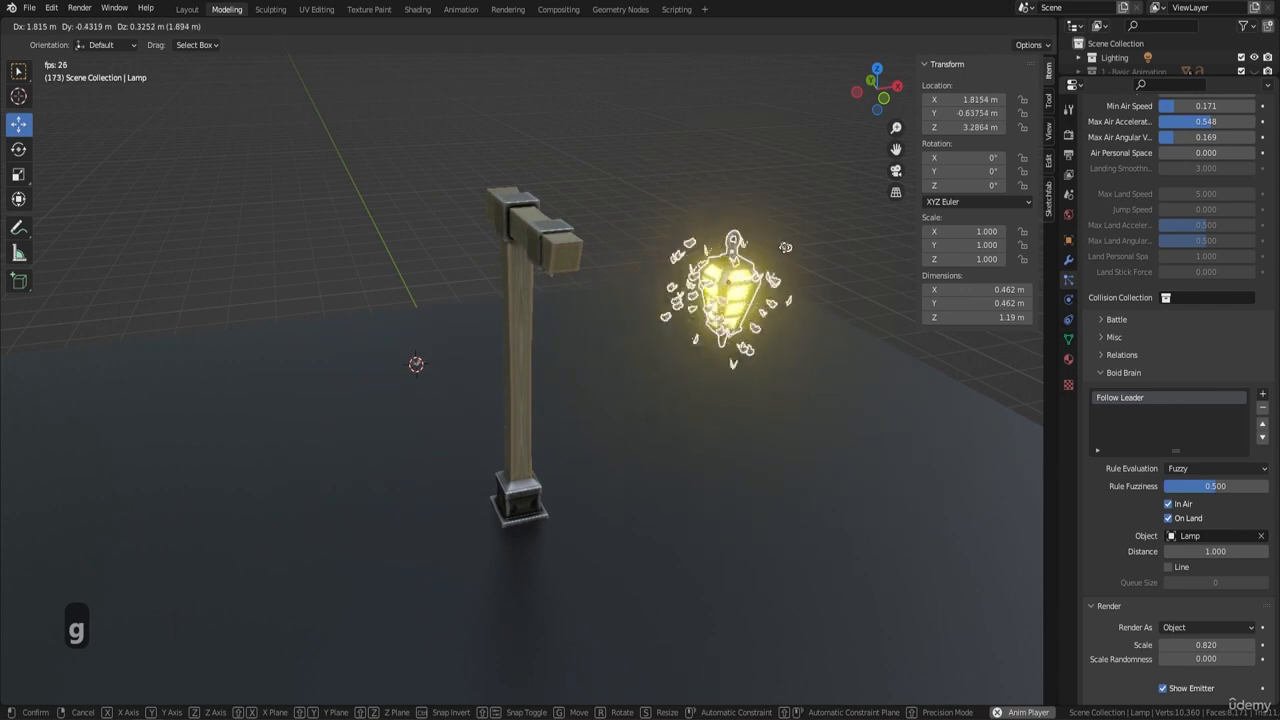
{"action": "left_click", "coordinate": [797, 258]}
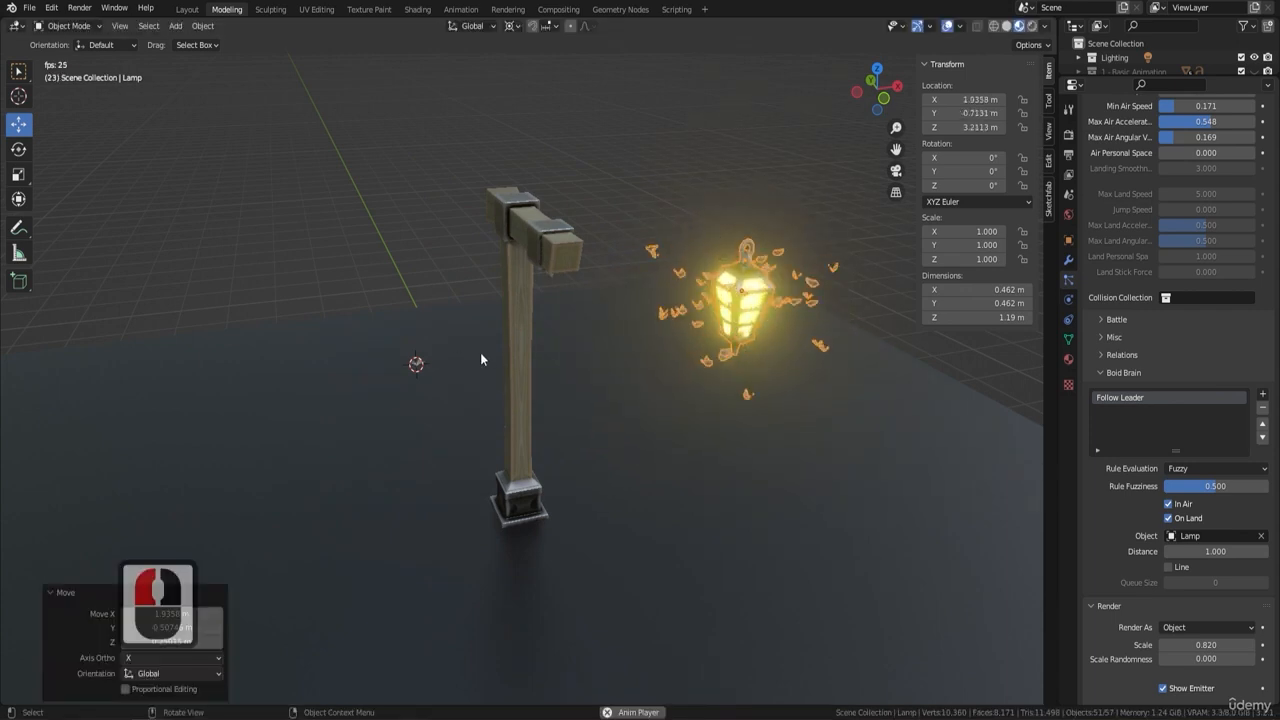
{"action": "middle_click", "coordinate": [728, 383]}
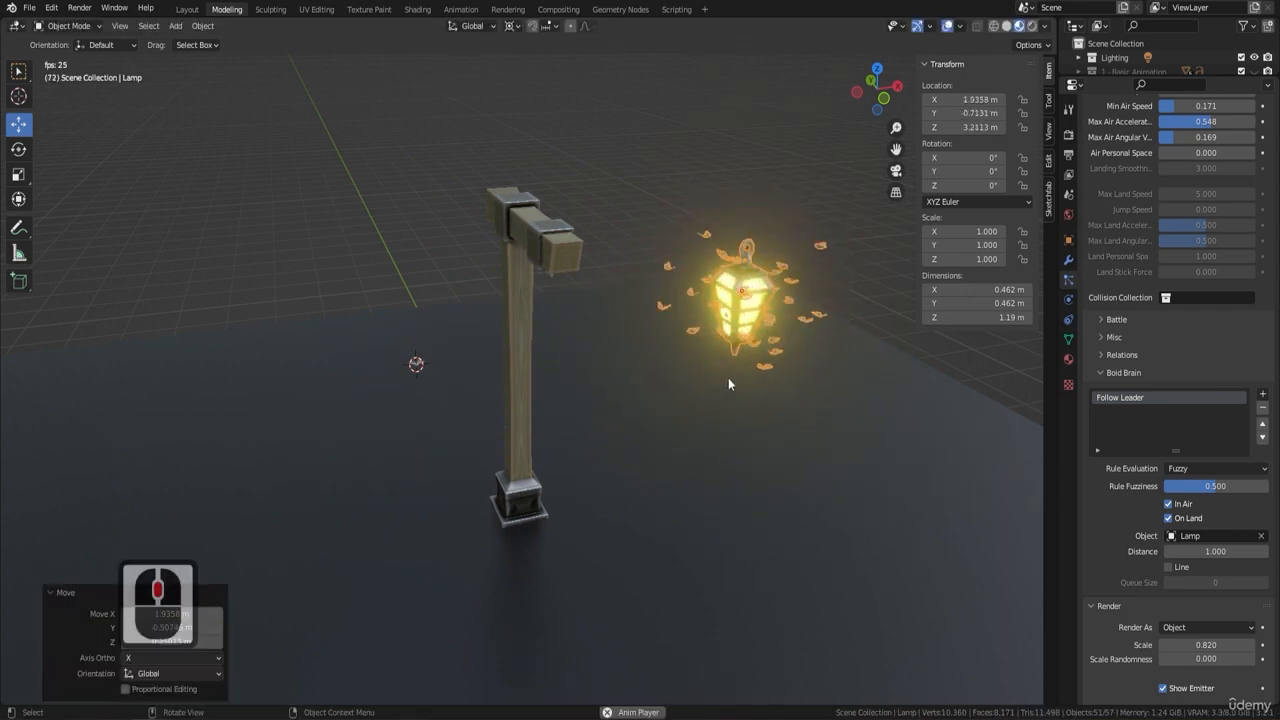
{"action": "left_click", "coordinate": [753, 254]}
{"action": "key", "text": "r"}
{"action": "key", "text": "y"}
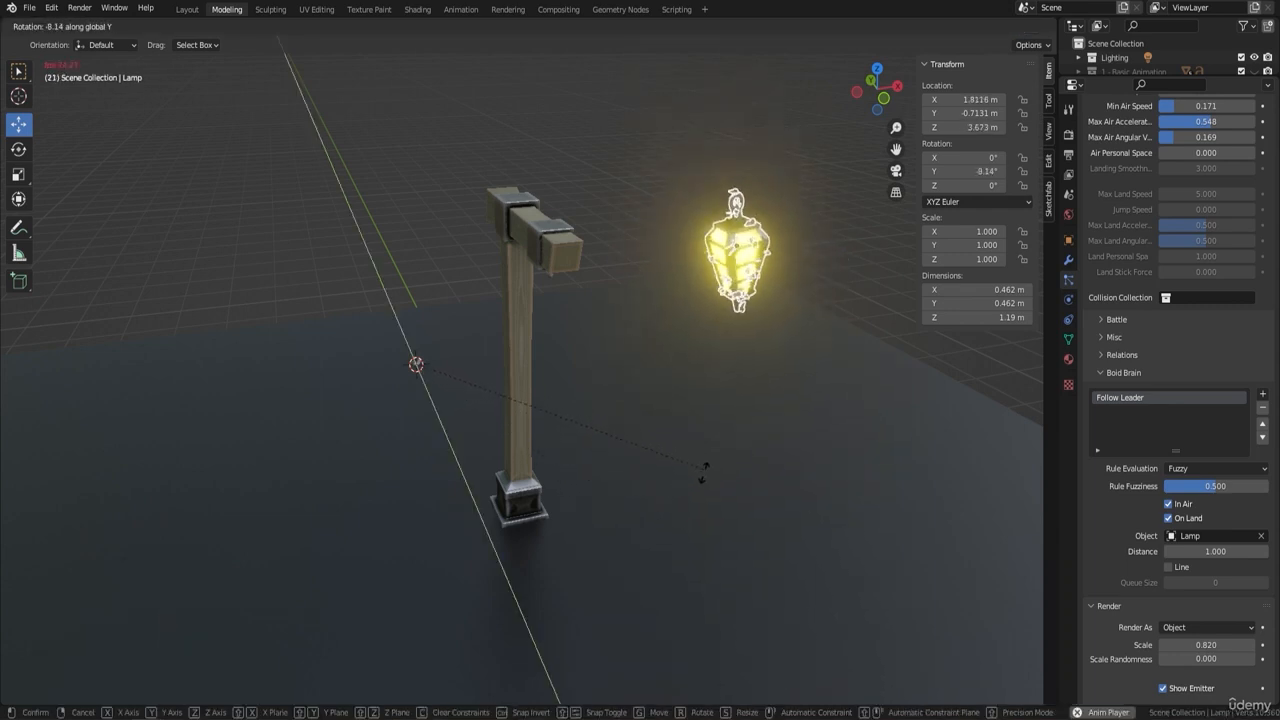
{"action": "right_click", "coordinate": [737, 457]}
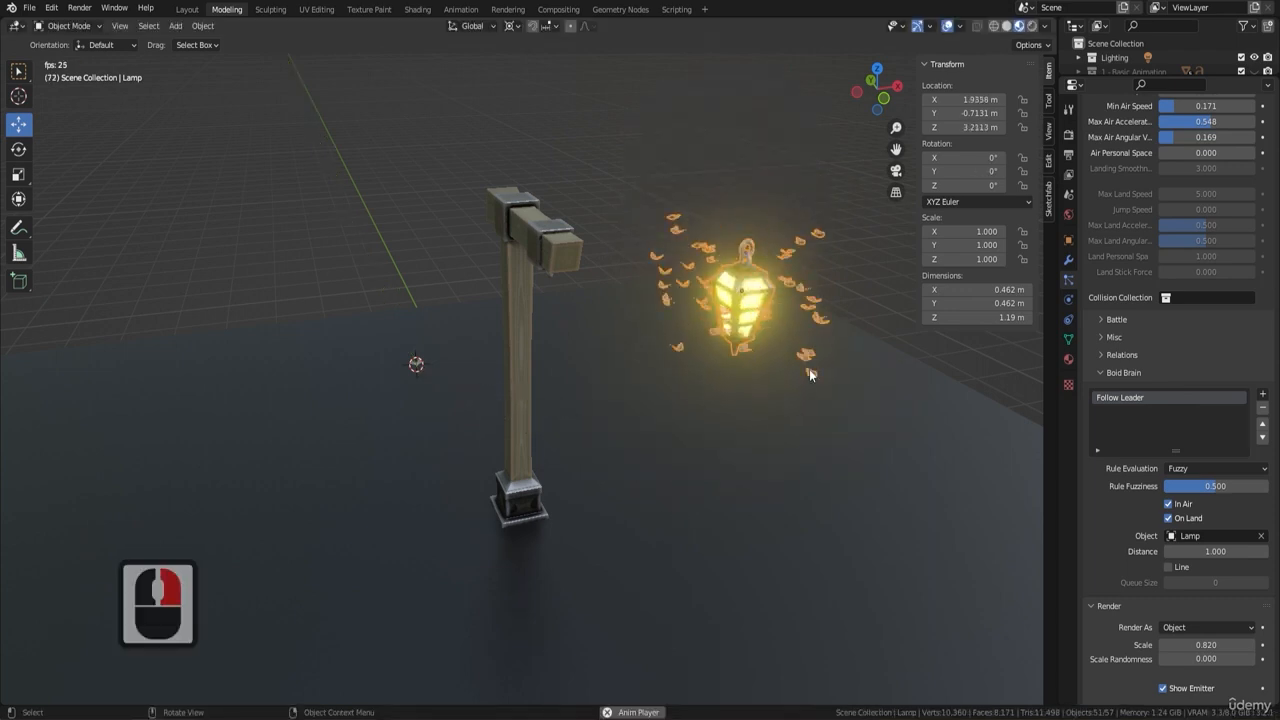
Switch the transform pivot from the 3D cursor to the lamp's own origin, and watch the swarm with everything deselected.
{"action": "key", "text": "F9"}
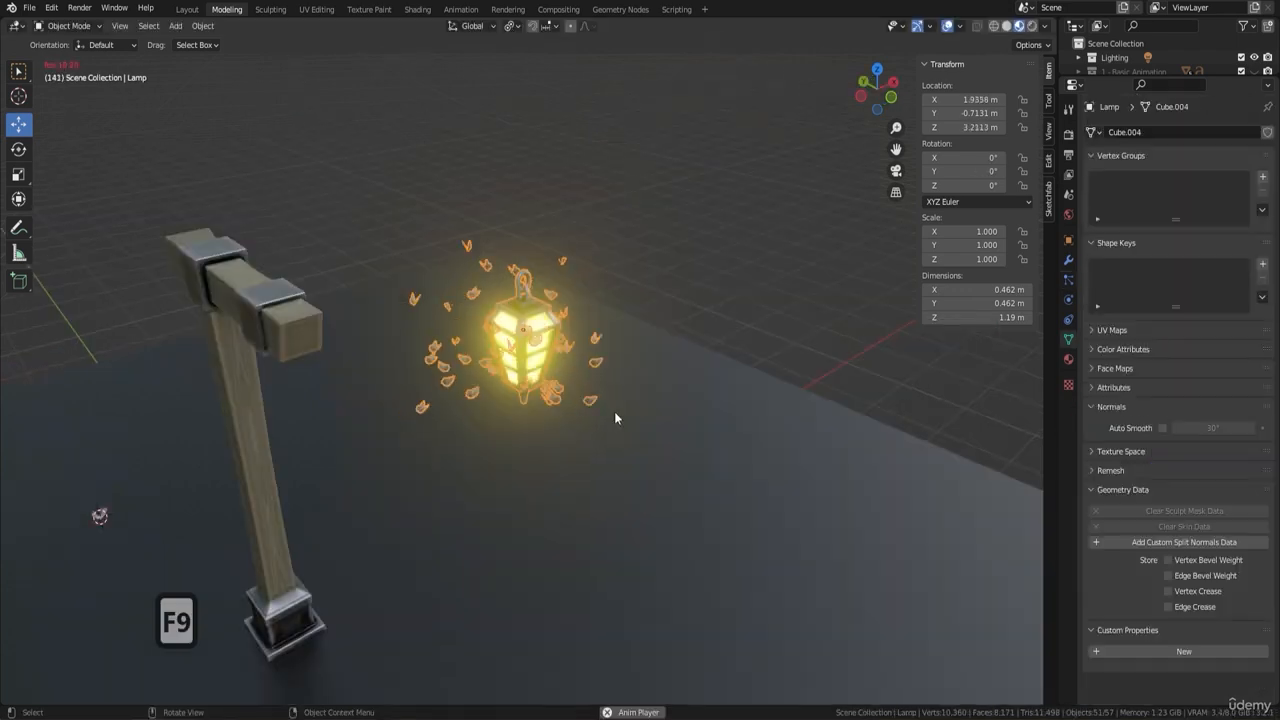
{"action": "key", "text": "a"}
{"action": "key", "text": "a"}
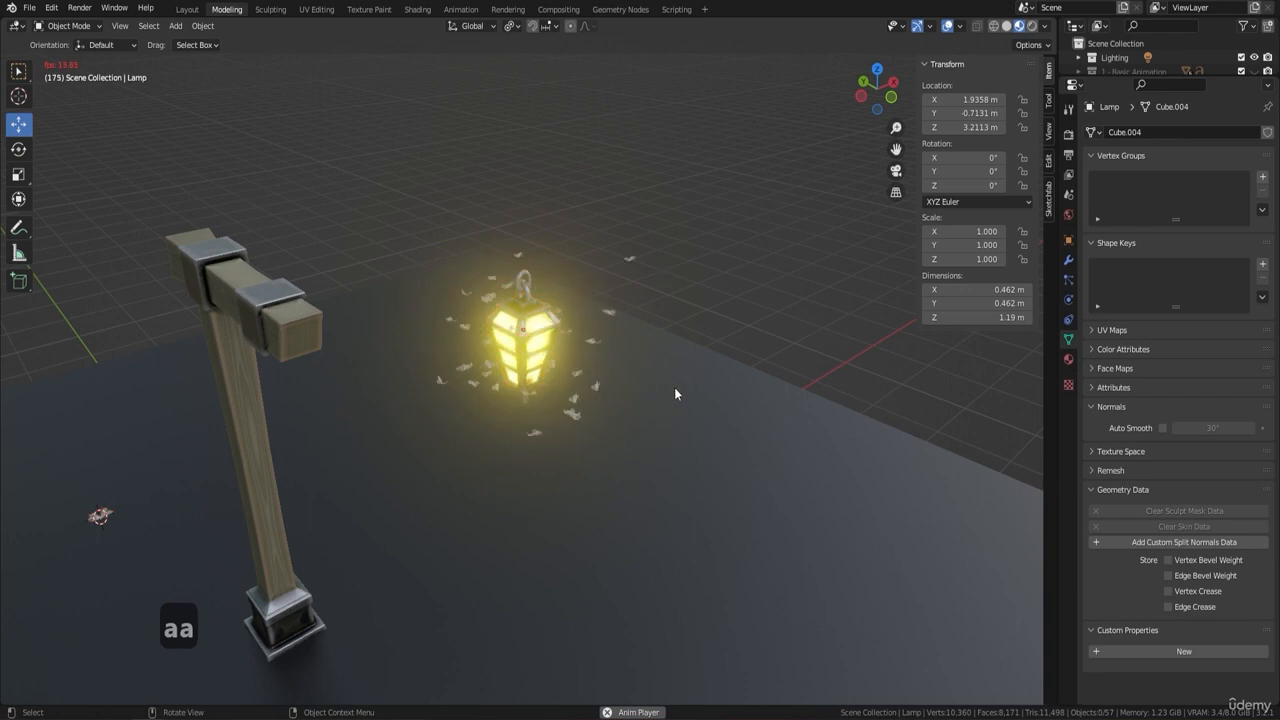
{"action": "middle_click_drag", "start_coordinate": [674, 387], "coordinate": [588, 356]}
{"action": "middle_click_drag", "start_coordinate": [367, 367], "coordinate": [576, 388]}
{"action": "left_click", "coordinate": [552, 334]}
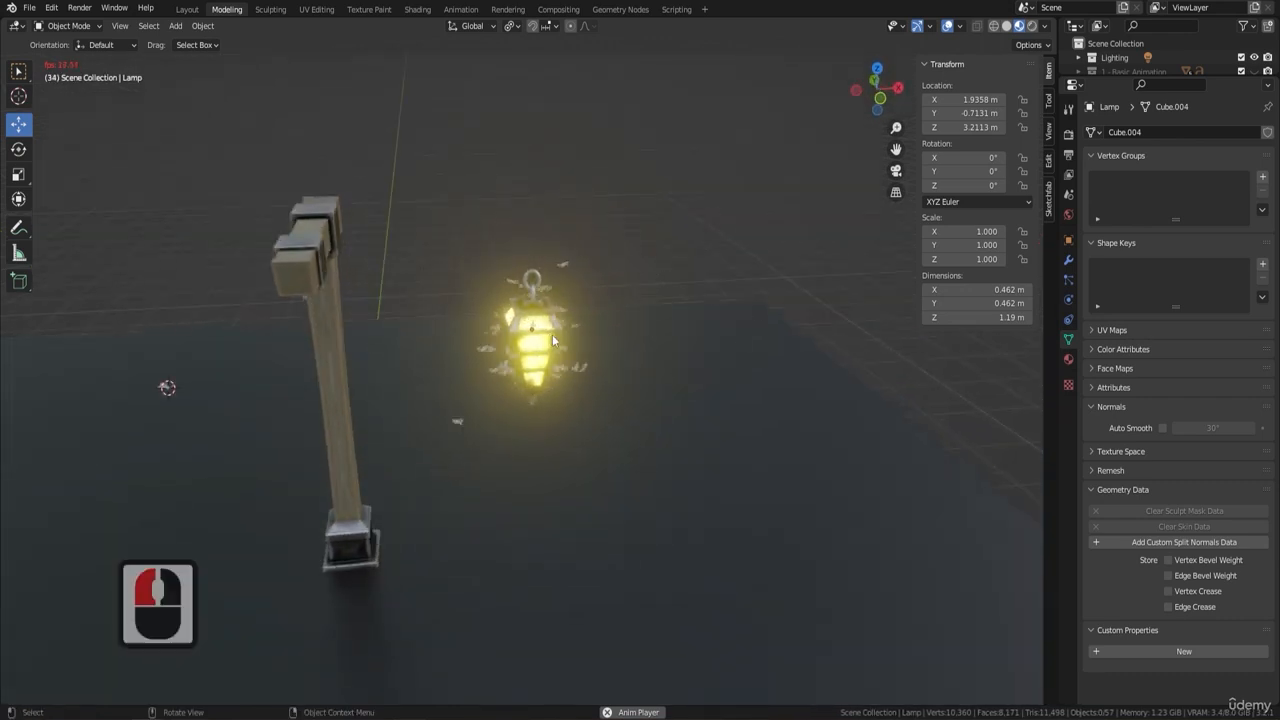
{"action": "key", "text": "g"}
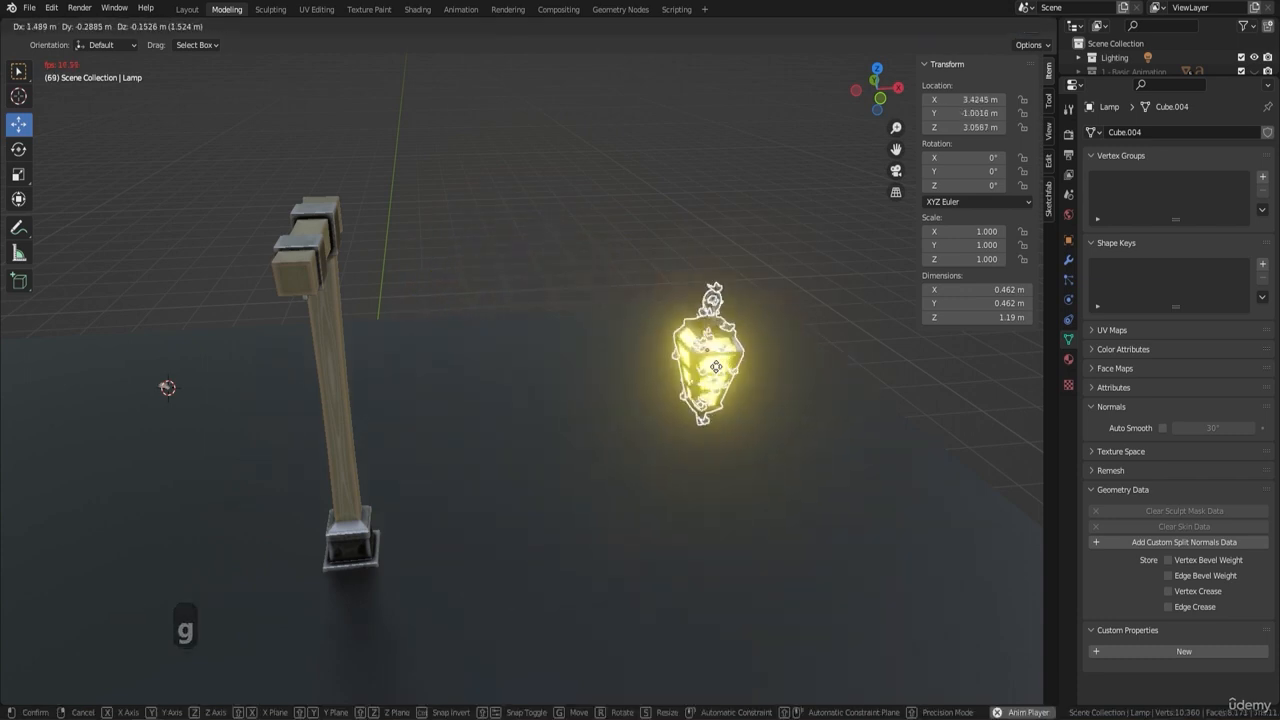
{"action": "left_click", "coordinate": [500, 372]}
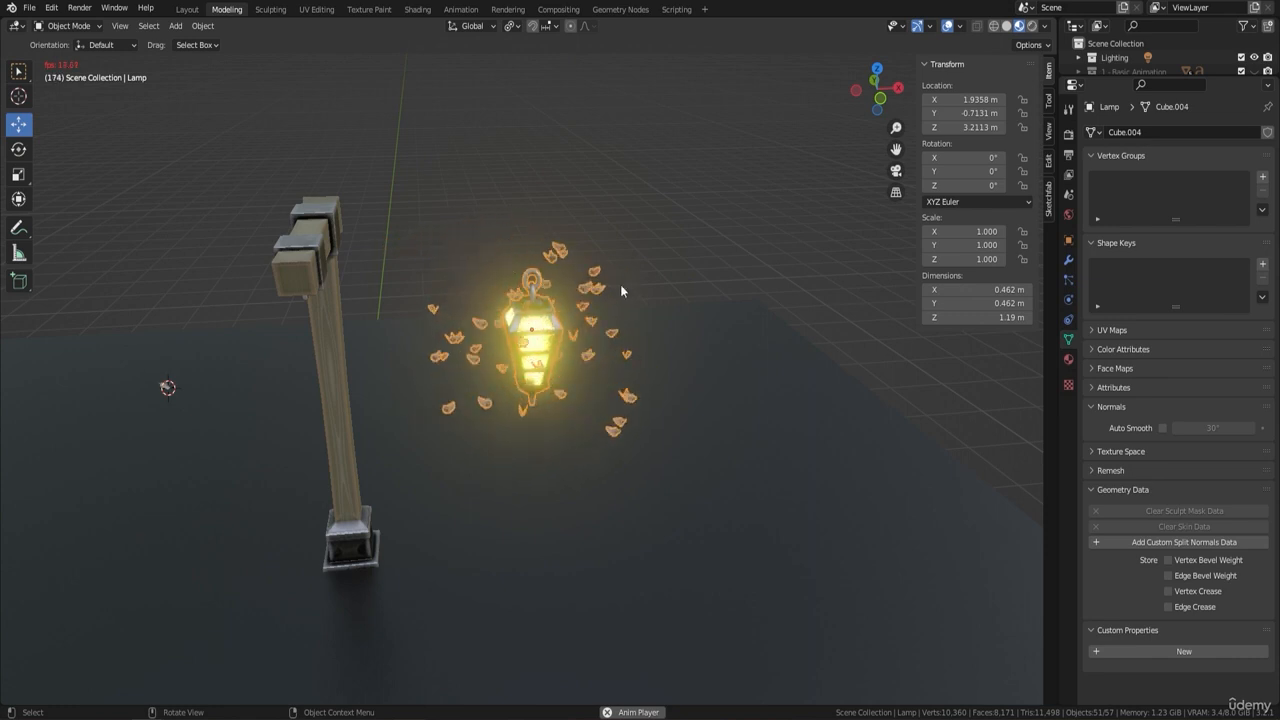
{"action": "middle_click_drag", "start_coordinate": [624, 316], "coordinate": [578, 271]}
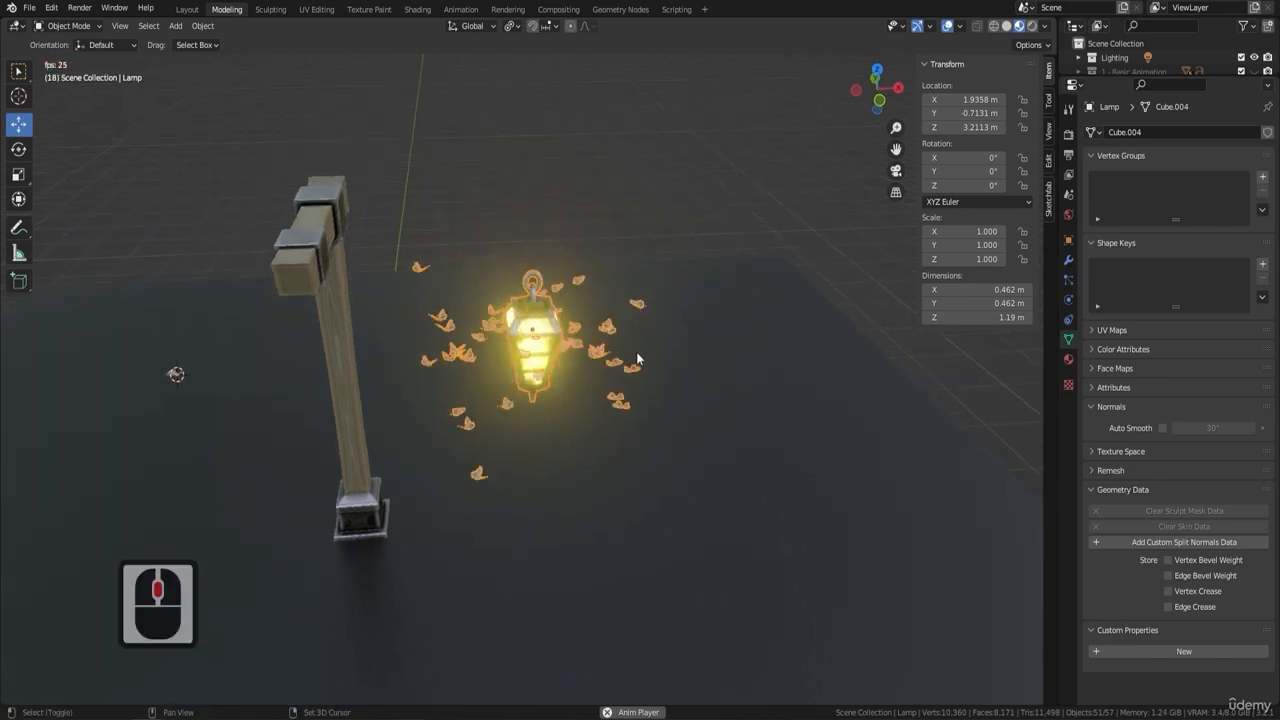
{"action": "middle_click_drag", "start_coordinate": [636, 352], "coordinate": [430, 203], "text": "shift"}
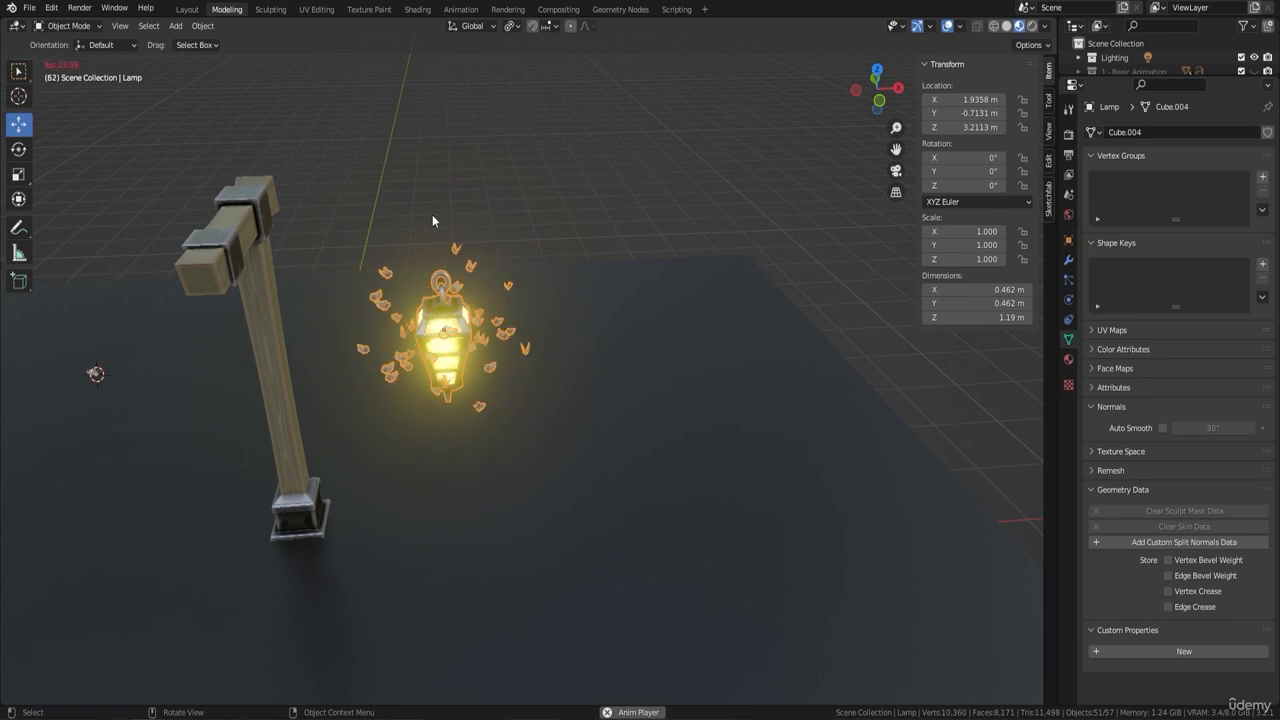
{"action": "key", "text": "shift+a"}
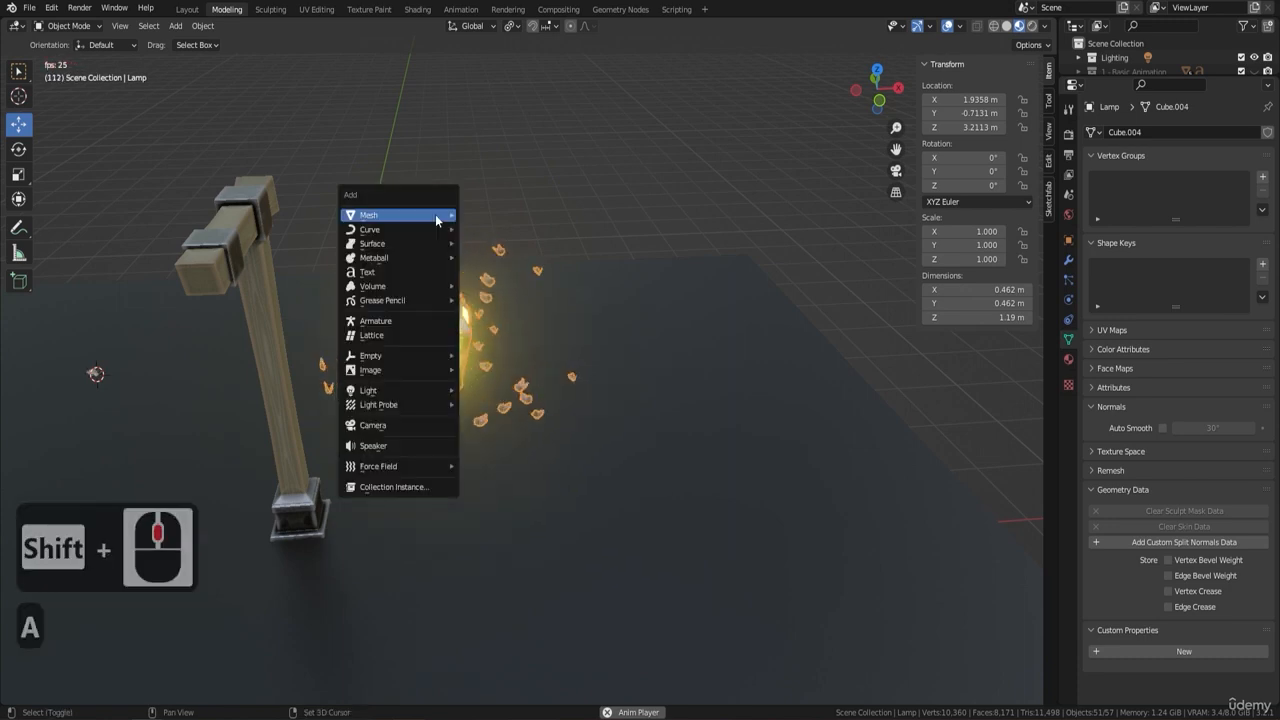
{"action": "mouse_move", "coordinate": [433, 216]}
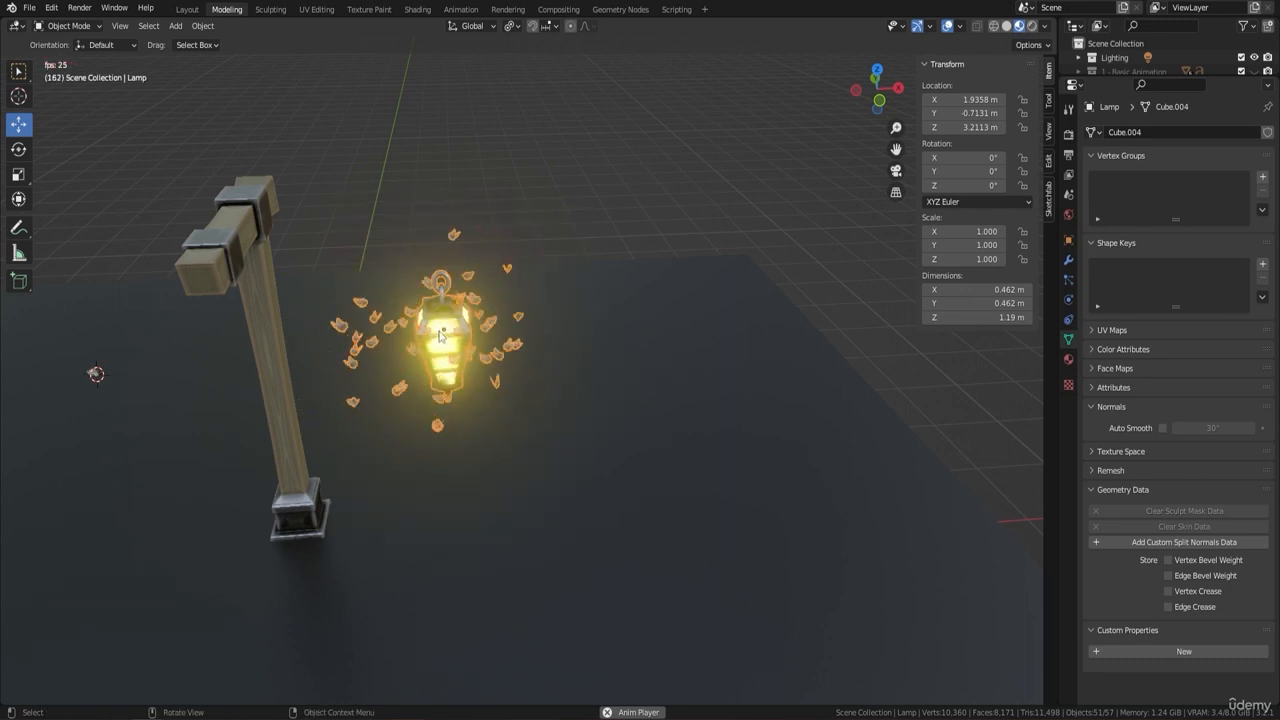
Duplicate the lamp and place the copy beside it, about 1.68 m along X and -0.16 m along Y.
{"action": "left_click", "coordinate": [462, 292]}
{"action": "key", "text": "shift+d"}
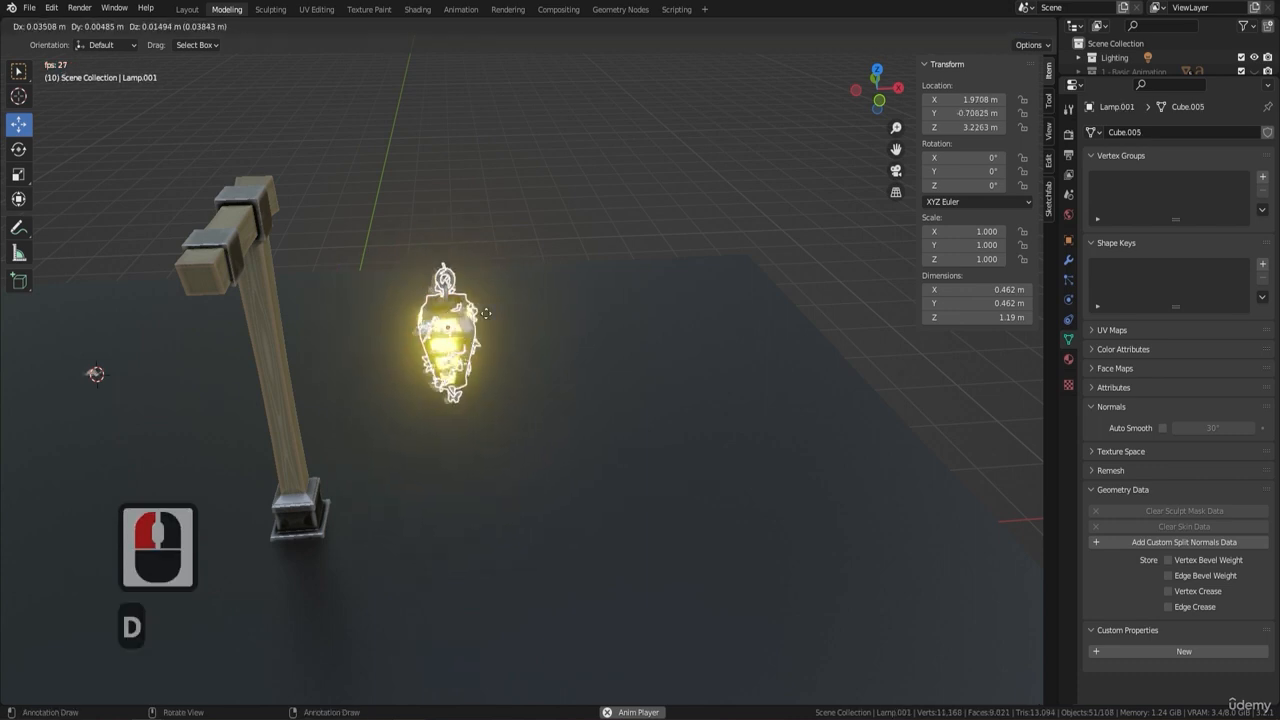
{"action": "left_click", "coordinate": [652, 314]}
{"action": "middle_click_drag", "start_coordinate": [729, 370], "coordinate": [664, 361]}
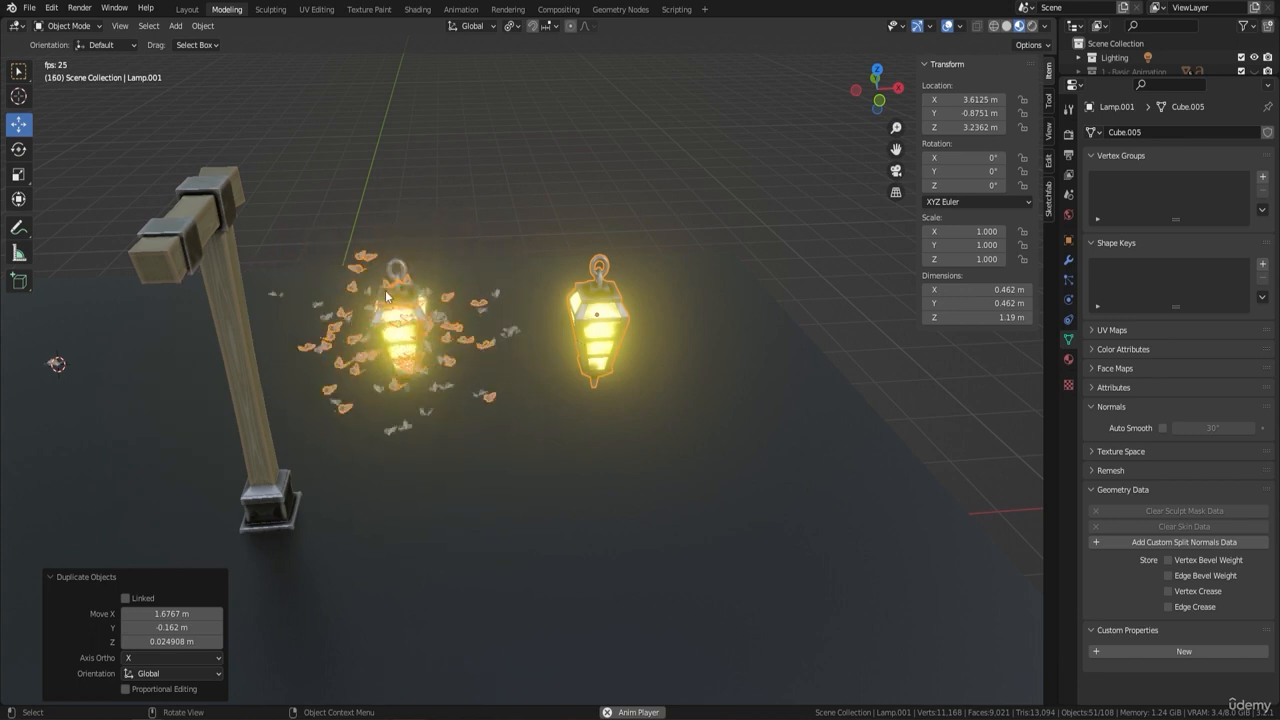
Scale the duplicate lamp down uniformly to about 0.818.
{"action": "left_click", "coordinate": [694, 264]}
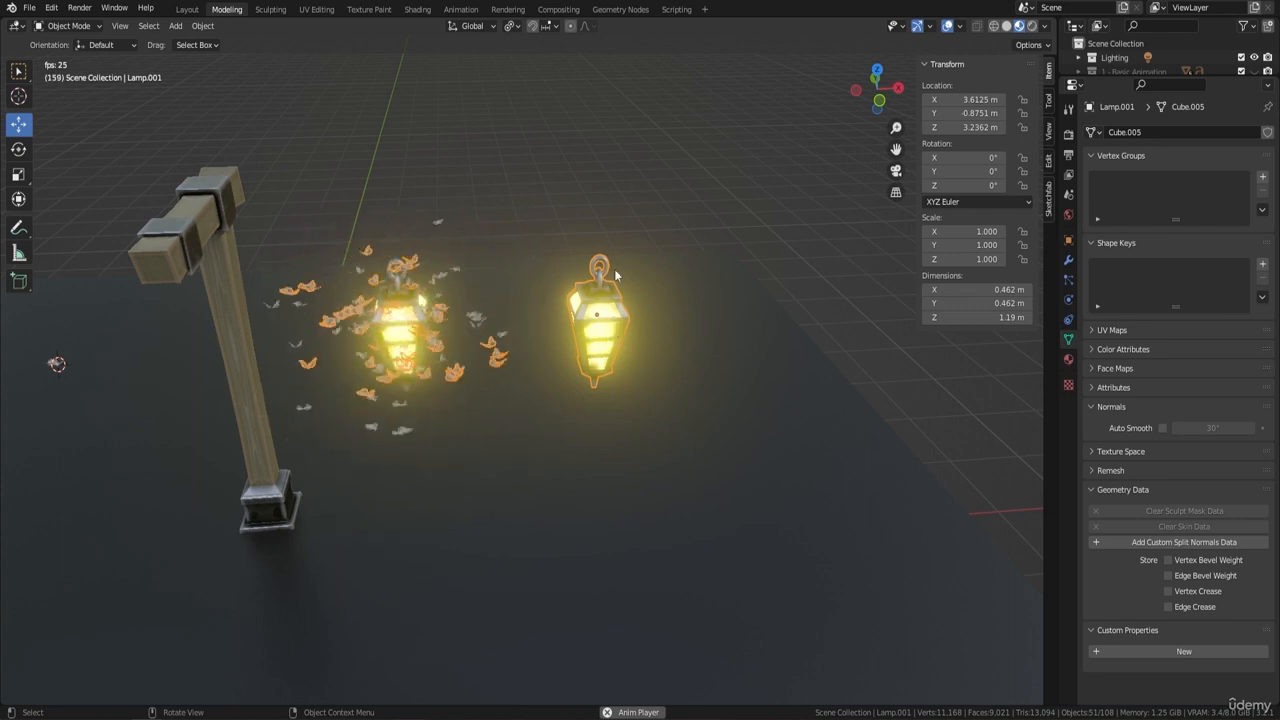
{"action": "key", "text": "F9"}
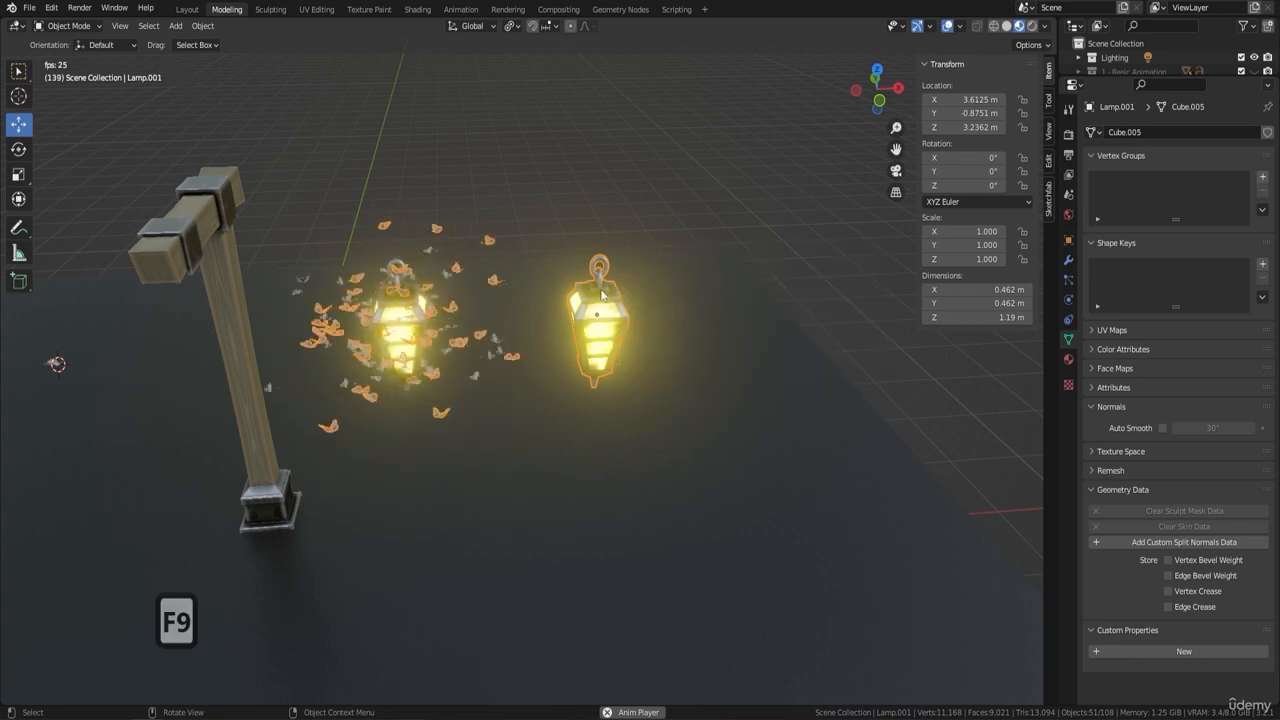
{"action": "left_click", "coordinate": [662, 305]}
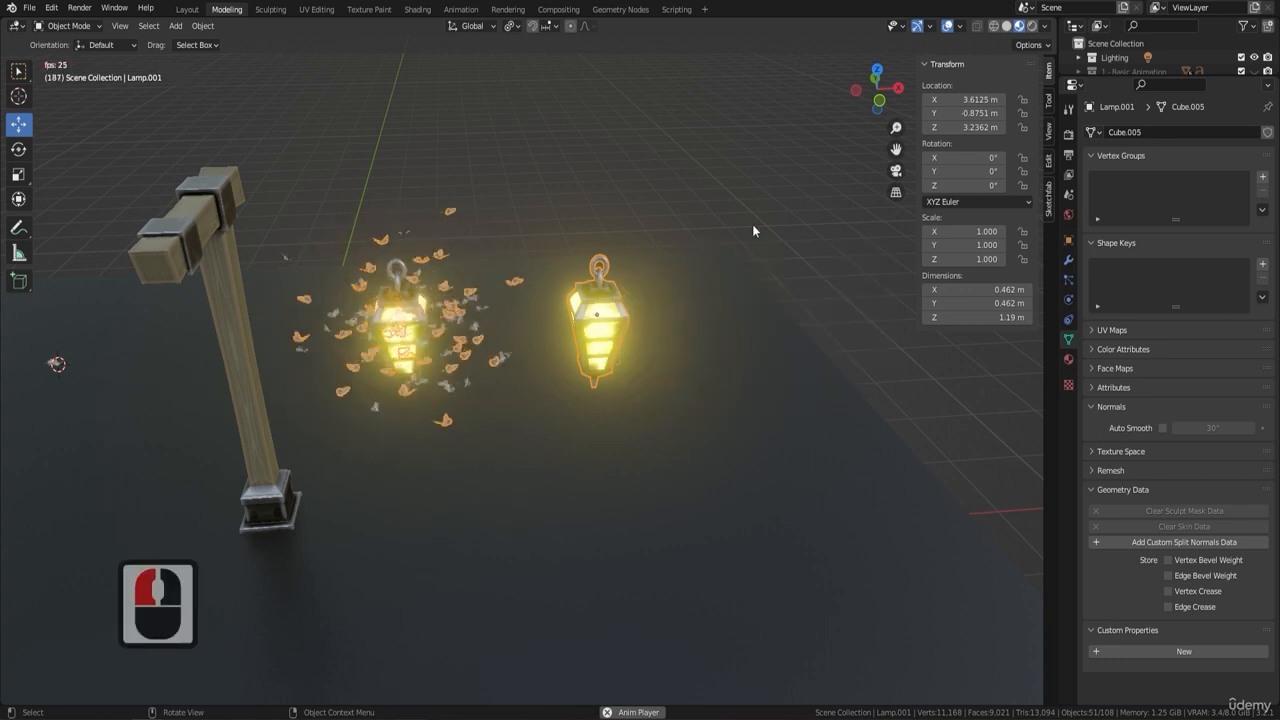
{"action": "key", "text": "s"}
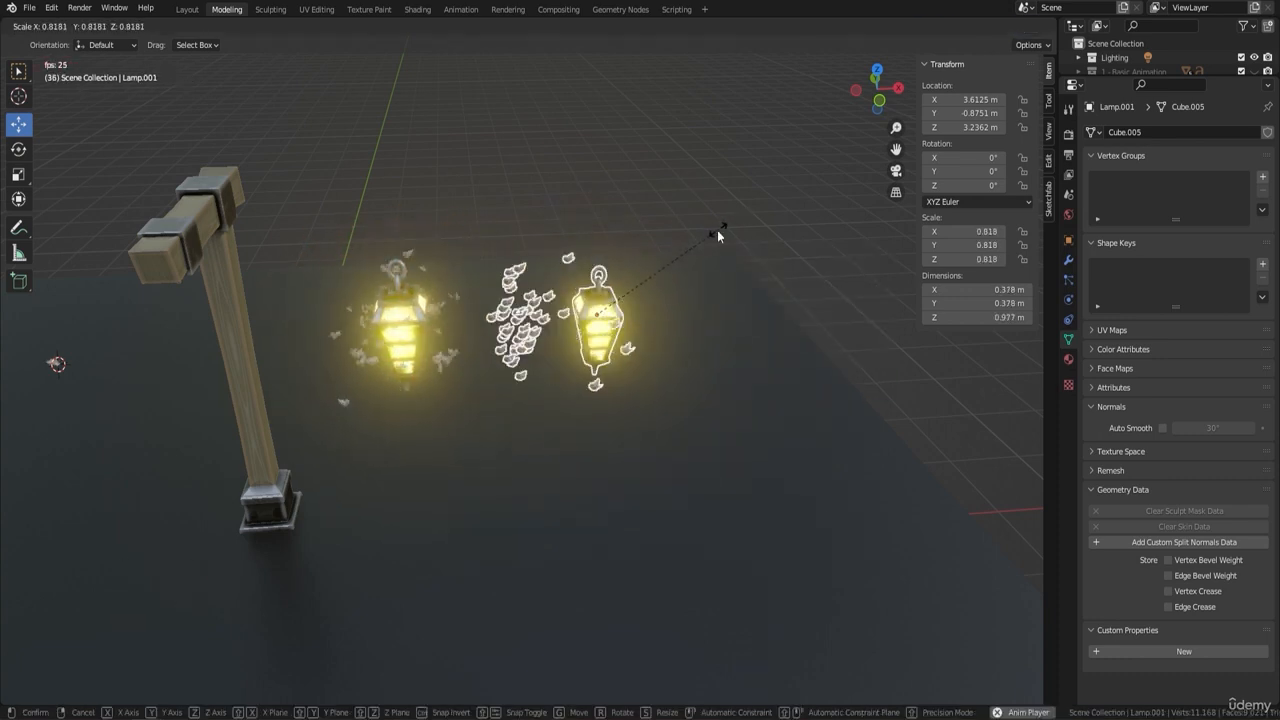
{"action": "left_click", "coordinate": [712, 240]}
Stop playback and move the smaller lamp about -1.66 m along X, back to the original lamp.
{"action": "right_click", "coordinate": [642, 334]}
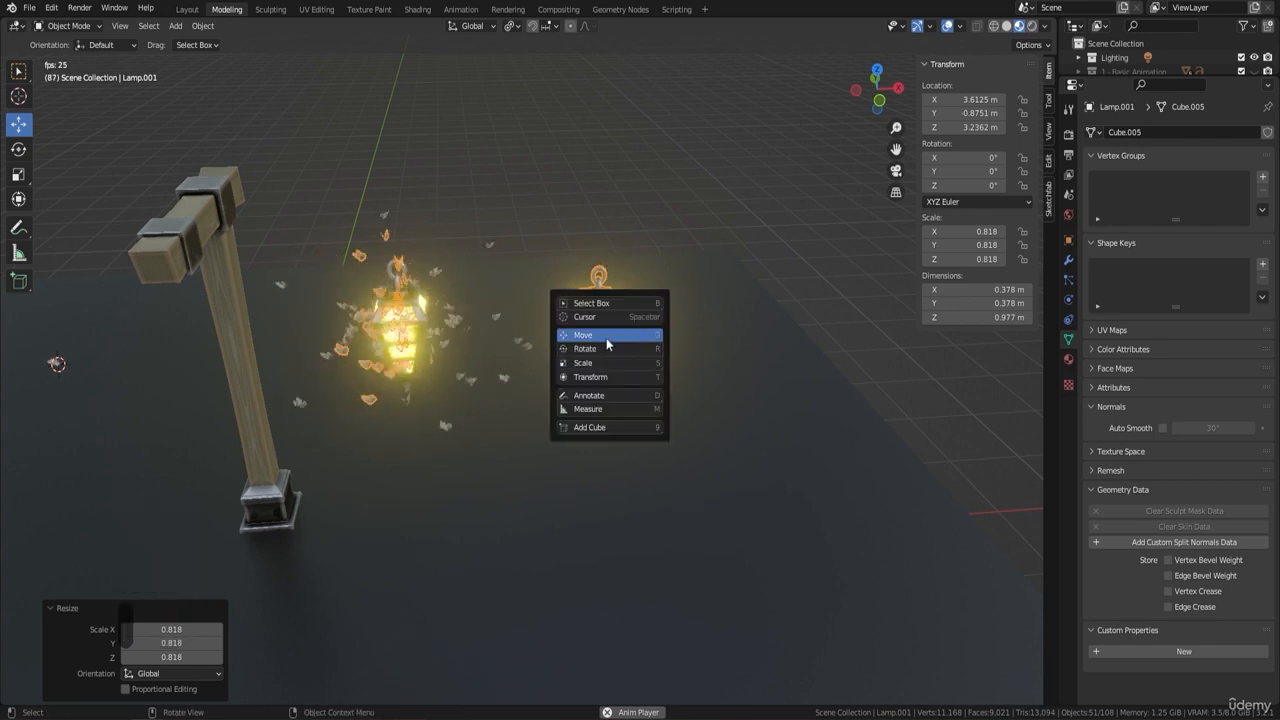
{"action": "left_click", "coordinate": [606, 338]}
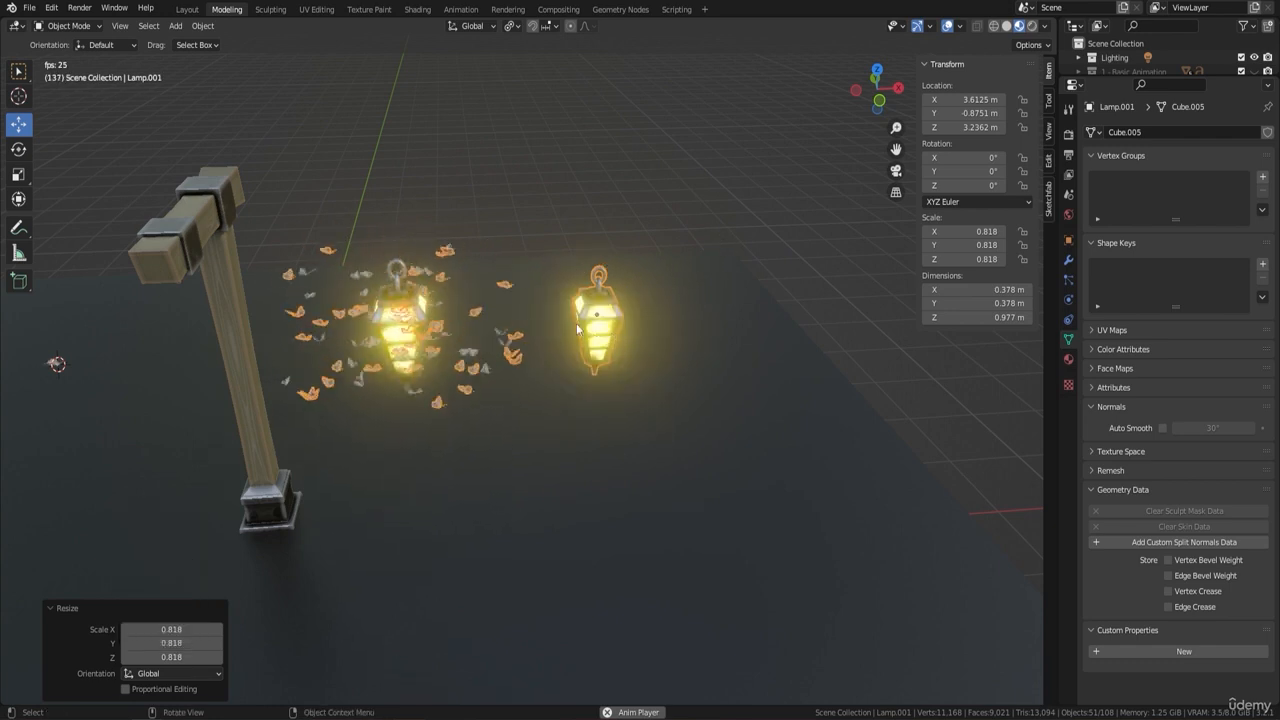
{"action": "key", "text": "space"}
{"action": "left_click_drag", "start_coordinate": [655, 311], "coordinate": [455, 316]}
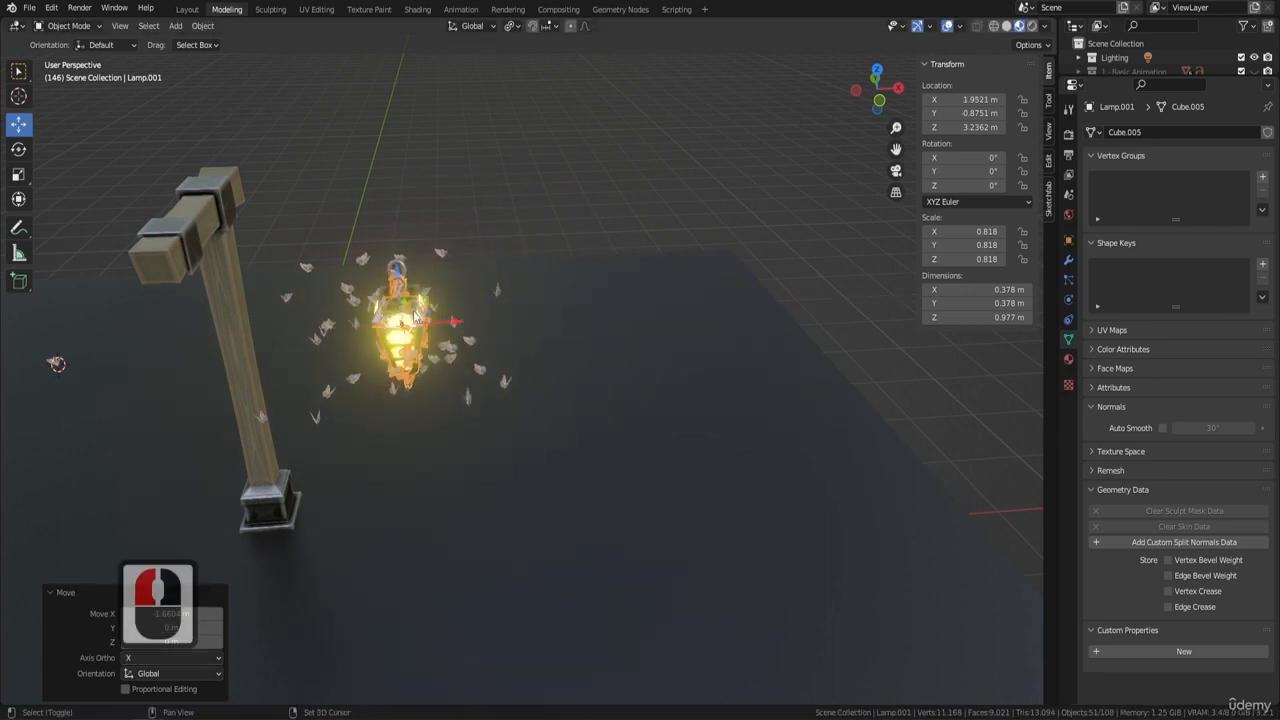
Move the smaller lamp about 0.19 m along Y so that it sits inside the original lamp.
{"action": "scroll", "coordinate": [455, 316], "scroll_direction": "up", "scroll_amount": 2}
{"action": "middle_click_drag", "start_coordinate": [455, 316], "coordinate": [574, 383]}
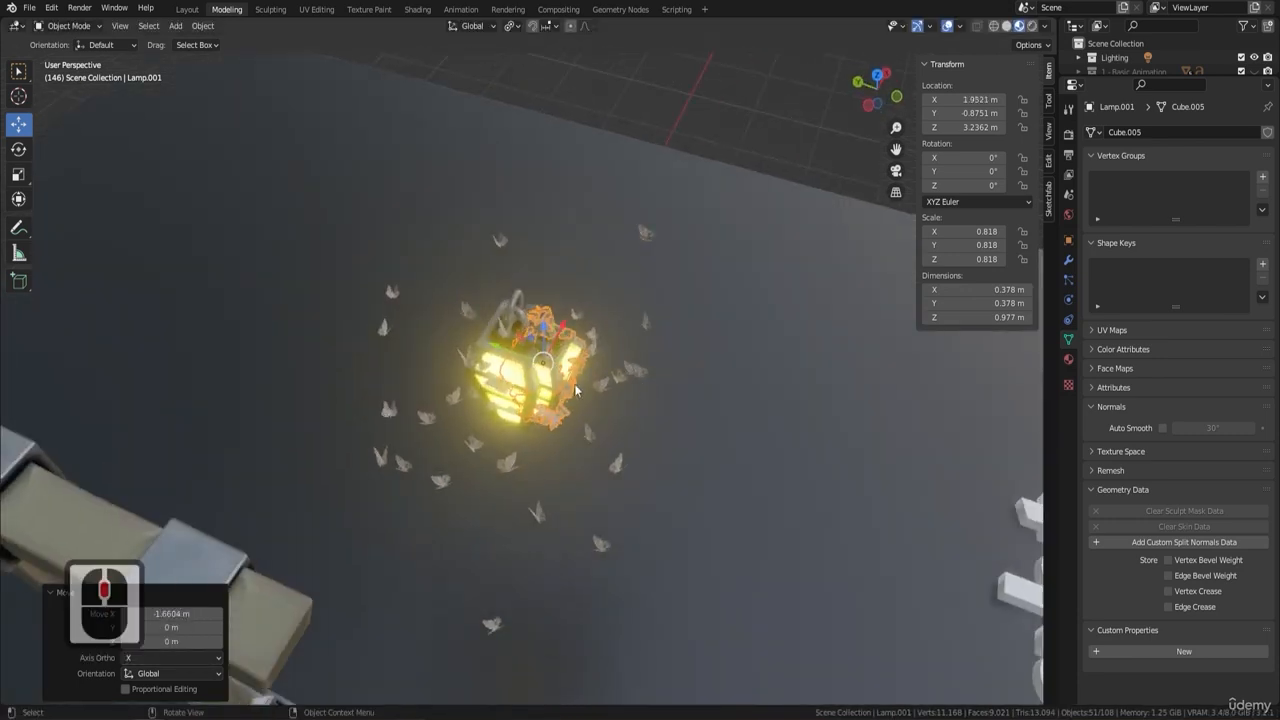
{"action": "key", "text": "g"}
{"action": "key", "text": "y"}
{"action": "left_click", "coordinate": [466, 331]}
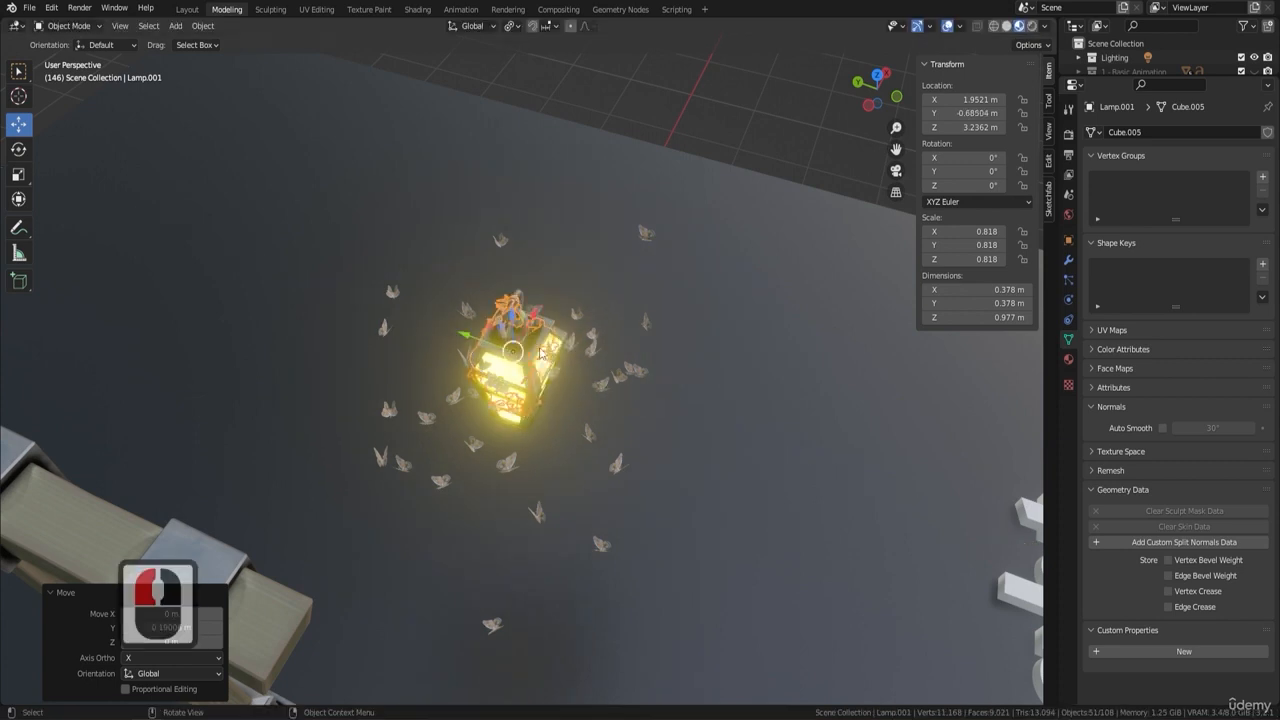
{"action": "middle_click_drag", "start_coordinate": [466, 331], "coordinate": [462, 287]}
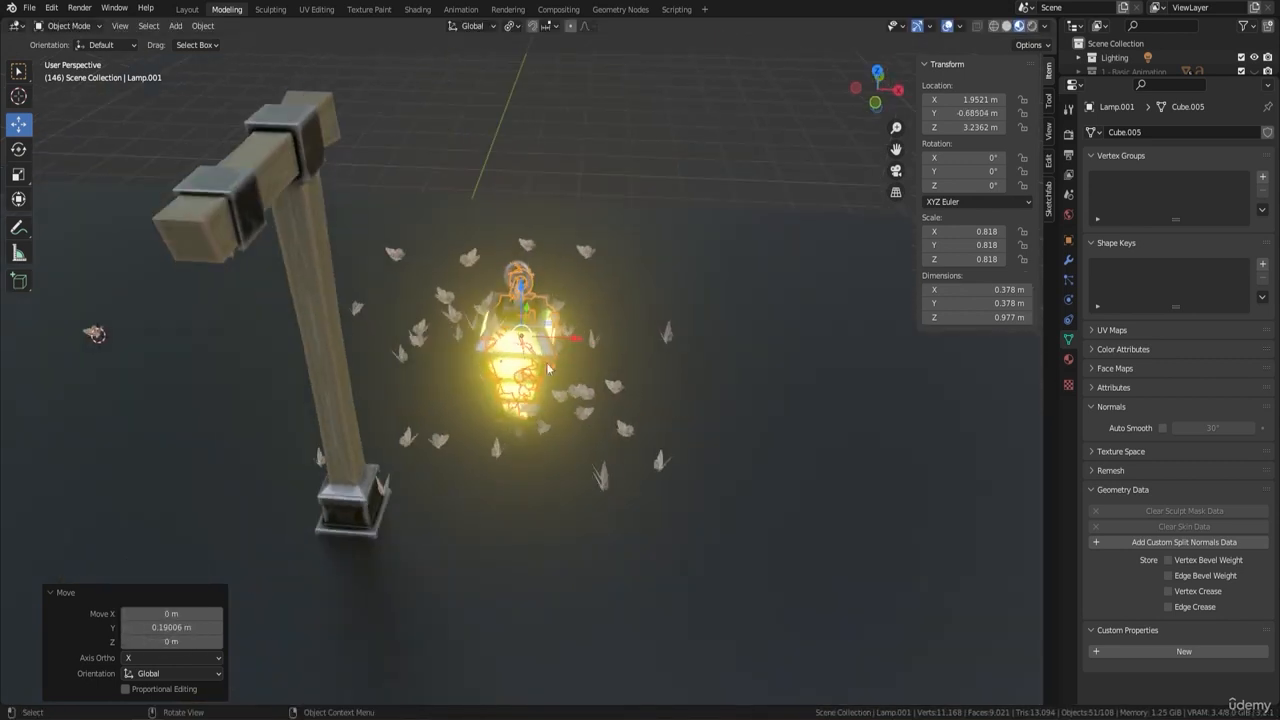
Enlarge the scene's object list and rename the duplicate lamp in the Moths & Light collection to Lamp Follow.
{"action": "middle_click_drag", "start_coordinate": [547, 368], "coordinate": [675, 316]}
{"action": "left_click_drag", "start_coordinate": [1116, 78], "coordinate": [1125, 300]}
{"action": "left_click", "coordinate": [1080, 214]}
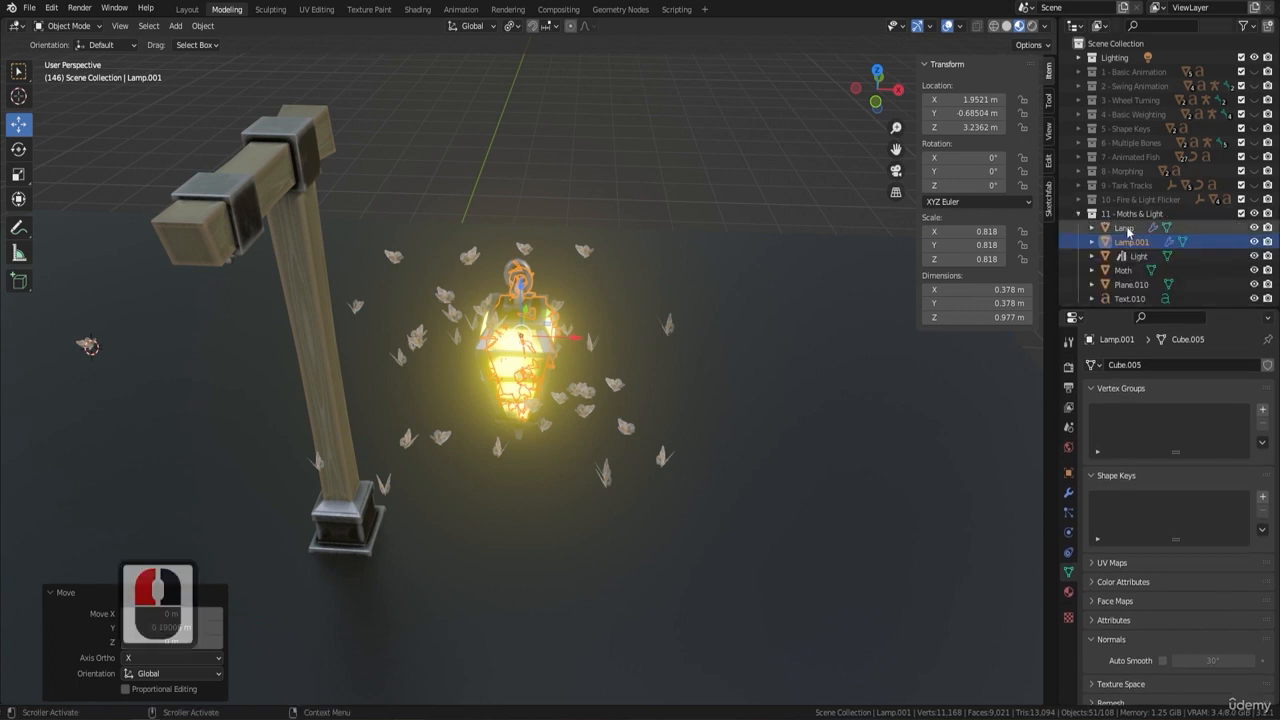
{"action": "double_click", "coordinate": [1132, 242]}
{"action": "scroll", "coordinate": [1203, 243], "scroll_direction": "down", "scroll_amount": 3}
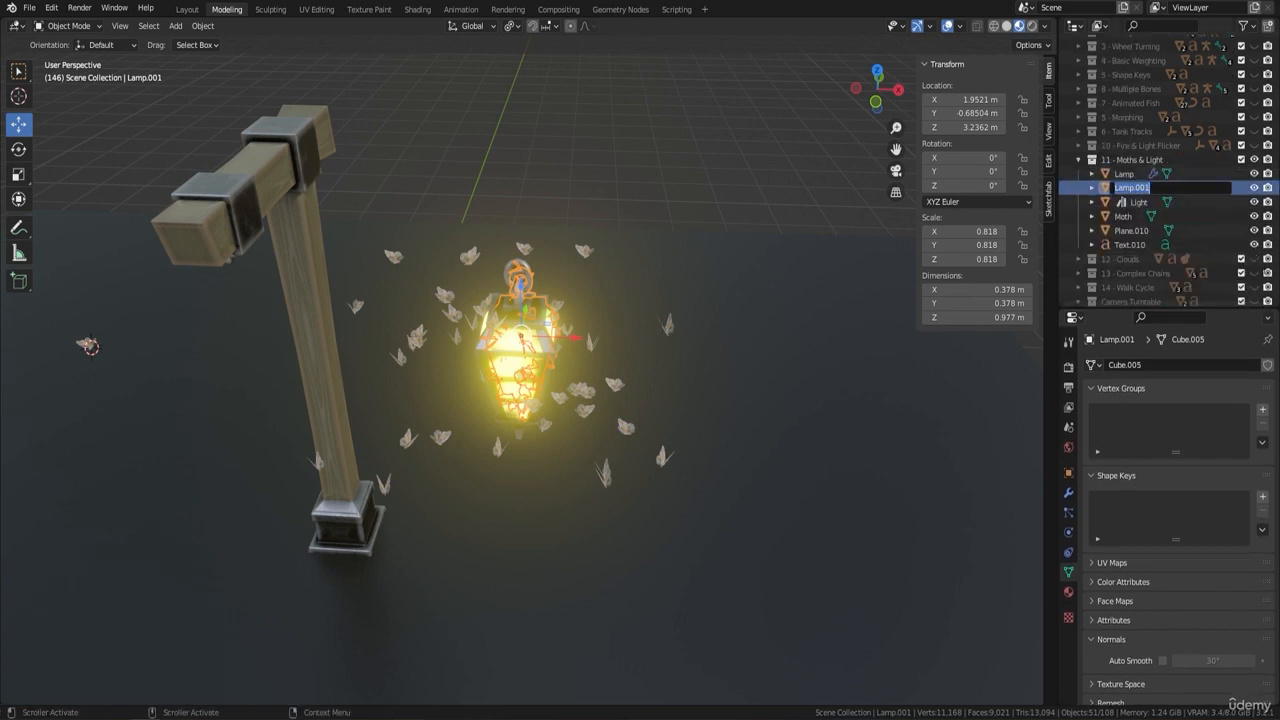
{"action": "type", "text": "Lam"}
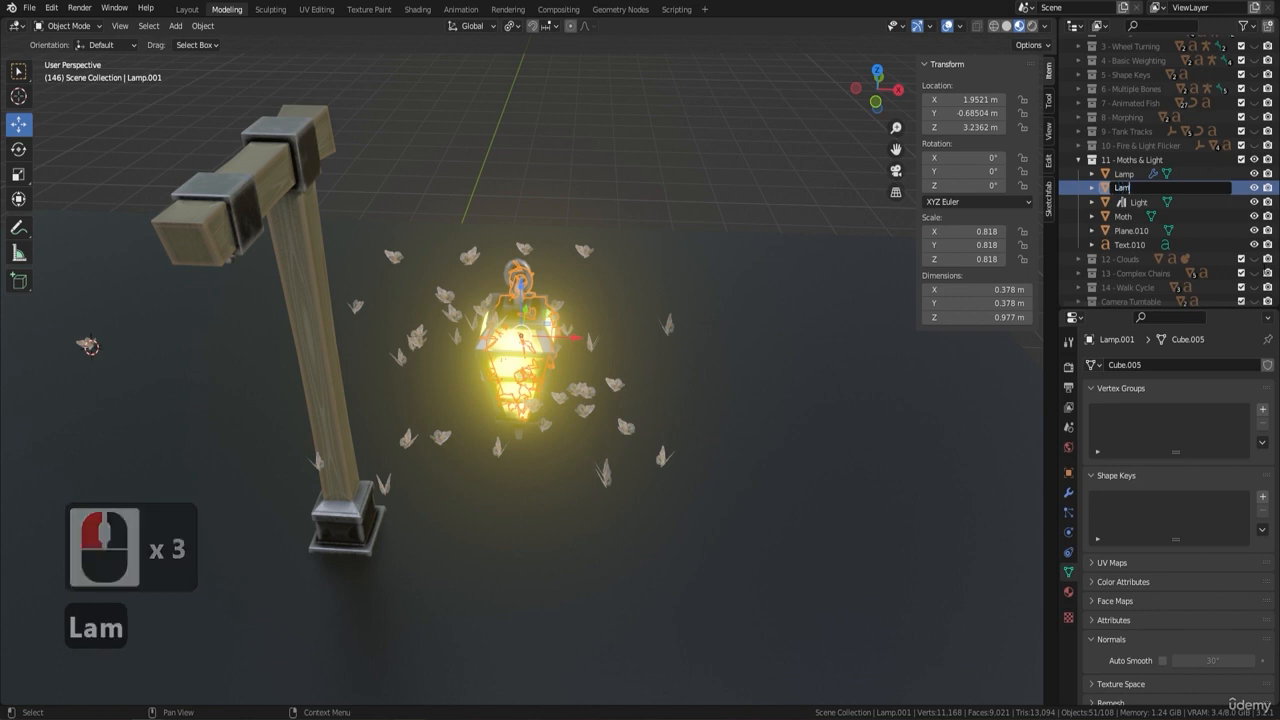
{"action": "type", "text": "p Follo"}
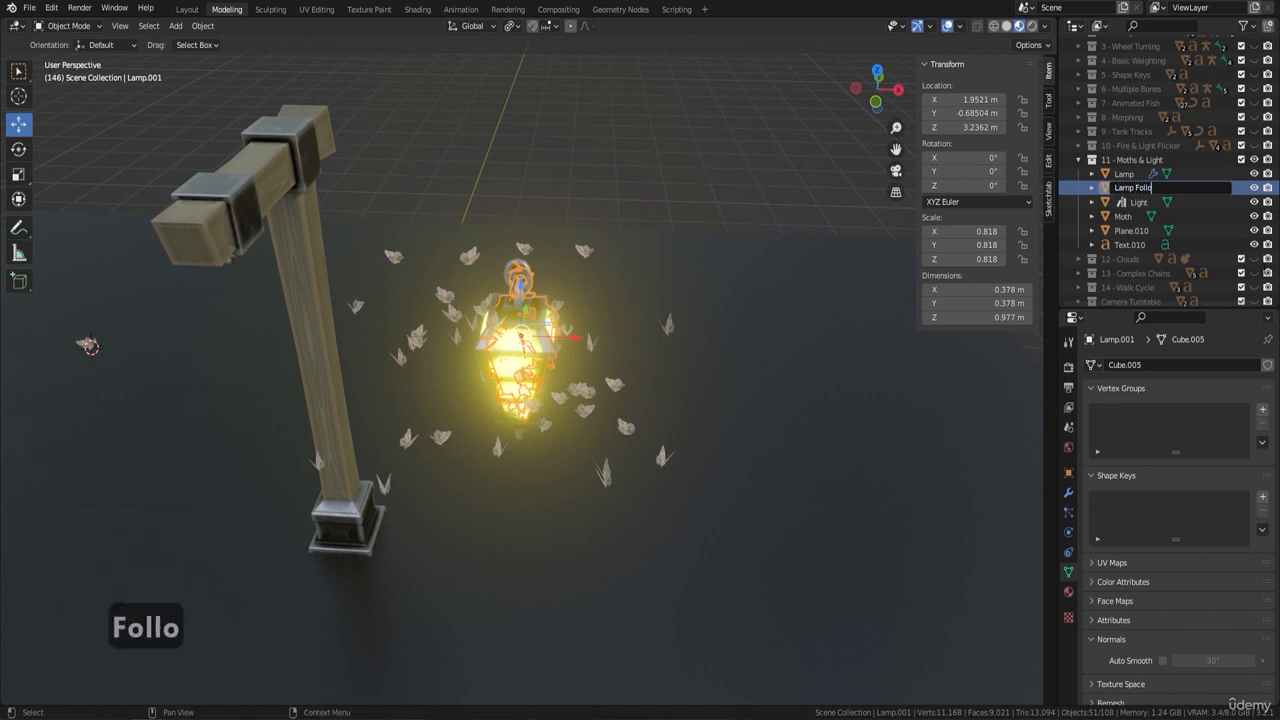
{"action": "type", "text": "w"}
{"action": "key", "text": "Return"}
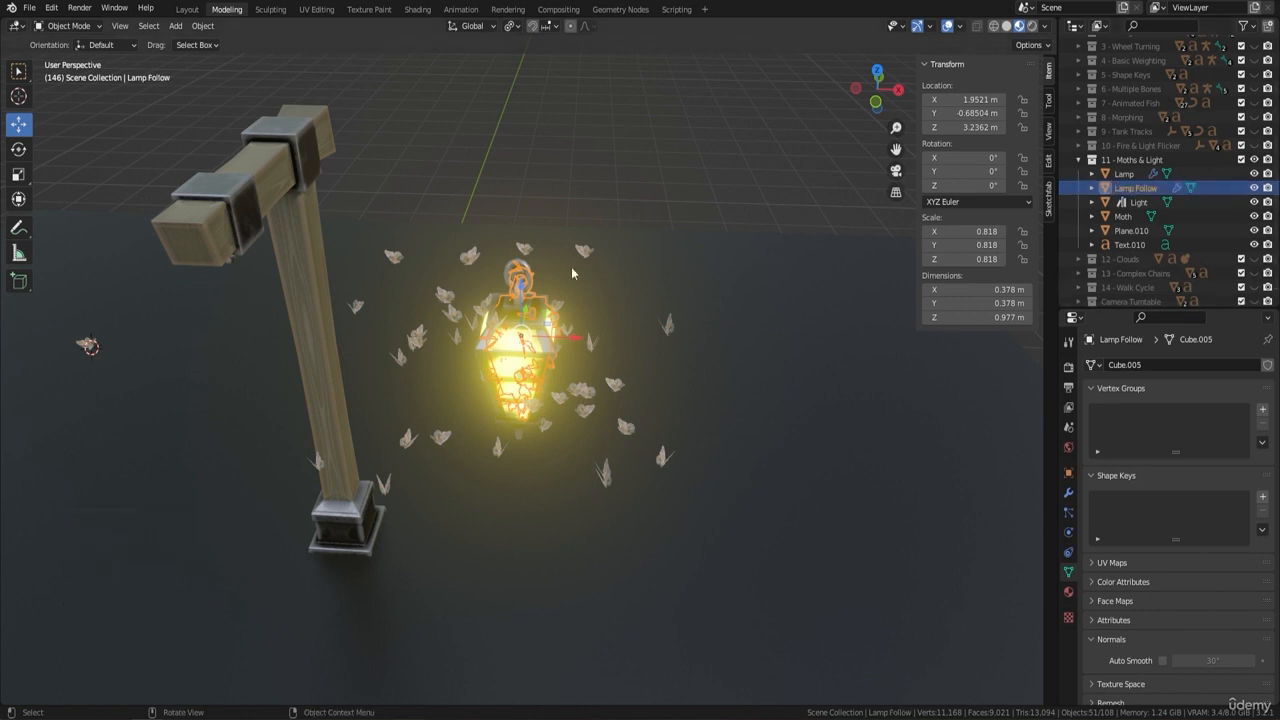
Remove the Moths particle system from the original lamp.
{"action": "middle_click_drag", "start_coordinate": [530, 290], "coordinate": [532, 297]}
{"action": "scroll", "coordinate": [532, 297], "scroll_direction": "up", "scroll_amount": 2}
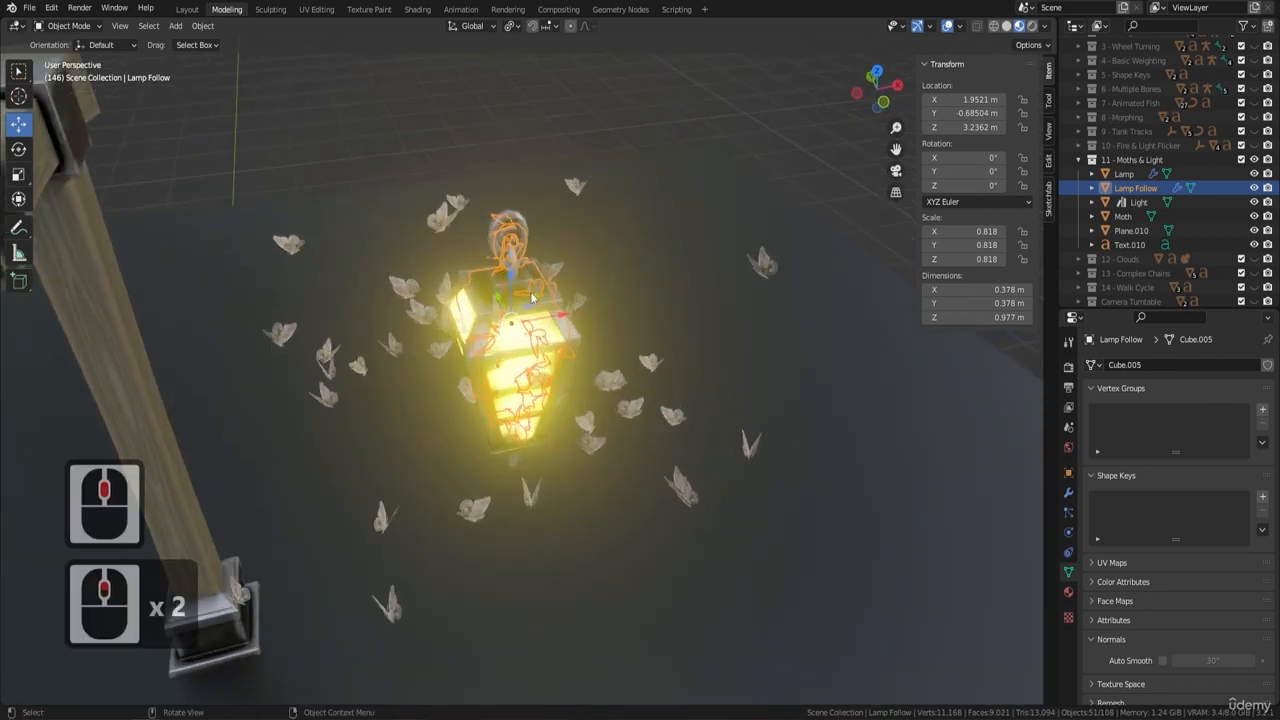
{"action": "left_click", "coordinate": [525, 226]}
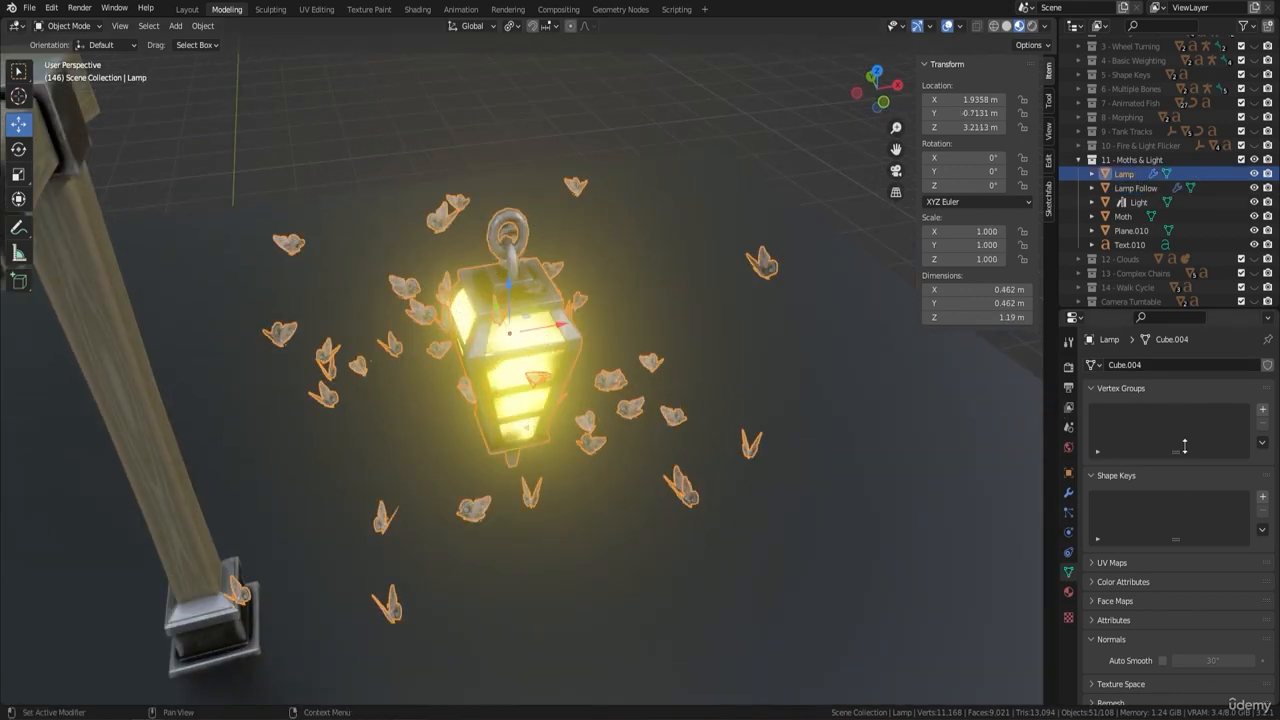
{"action": "scroll", "coordinate": [1189, 438], "scroll_direction": "up", "scroll_amount": 5}
{"action": "left_click", "coordinate": [1069, 512]}
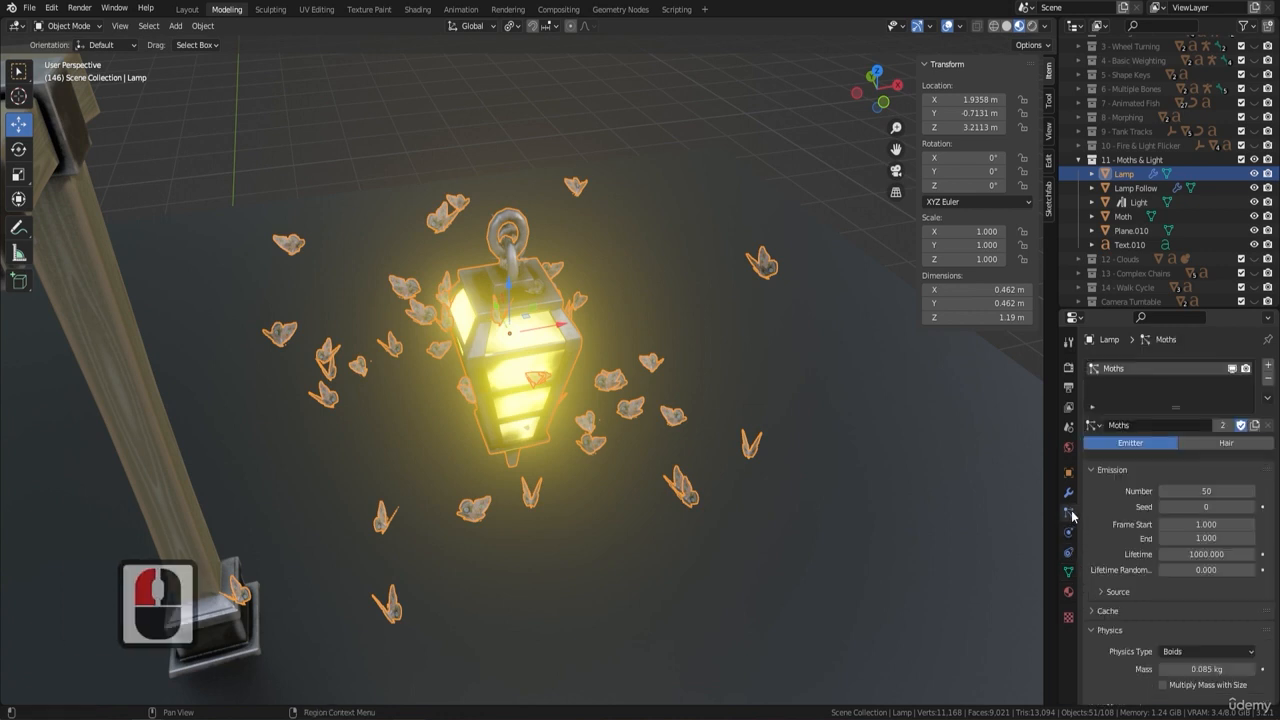
{"action": "left_click", "coordinate": [1268, 380]}
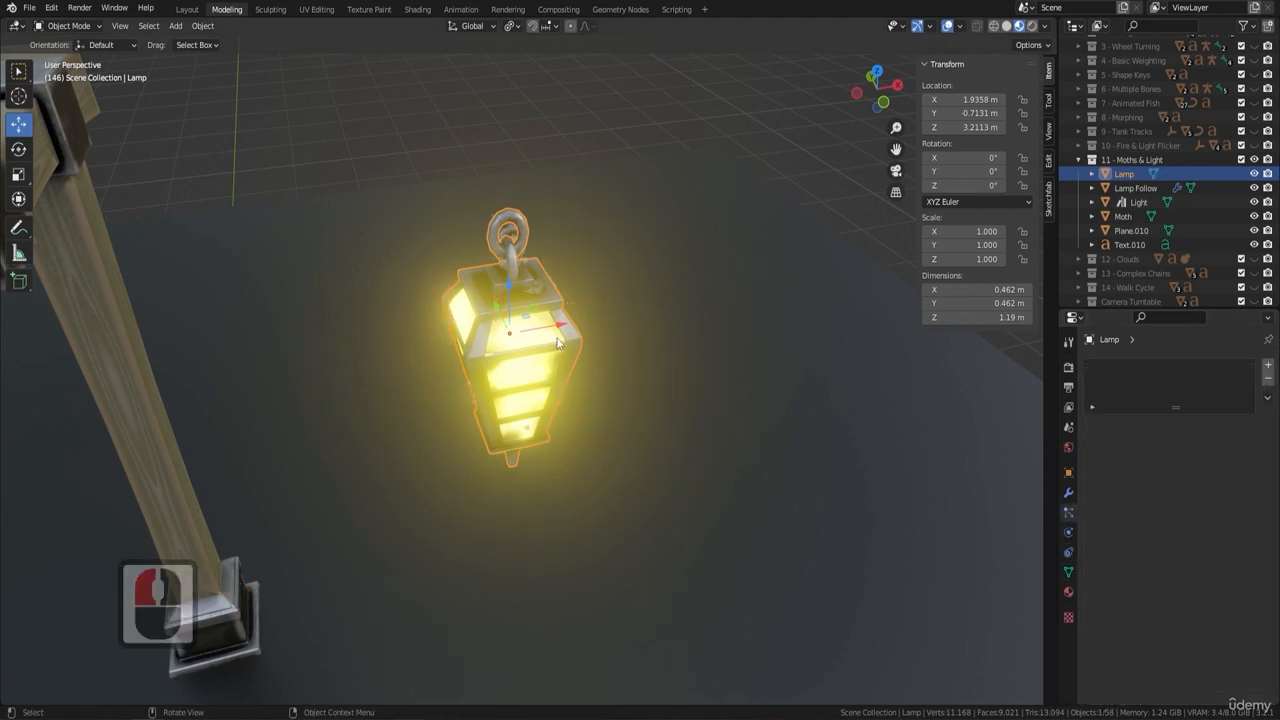
Play the animation and try moving the original lamp away, to examine whether the moths stay with Lamp Follow.
{"action": "key", "text": "space"}
{"action": "middle_click_drag", "start_coordinate": [668, 316], "coordinate": [641, 260]}
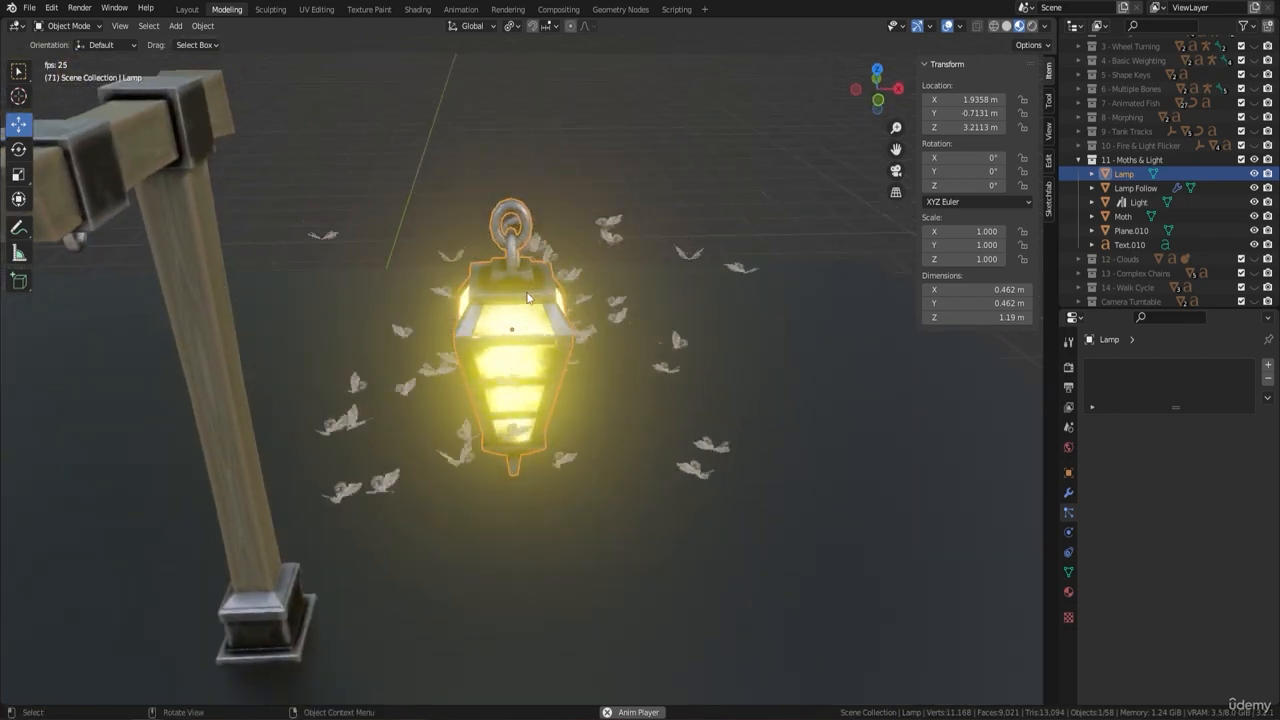
{"action": "key", "text": "g"}
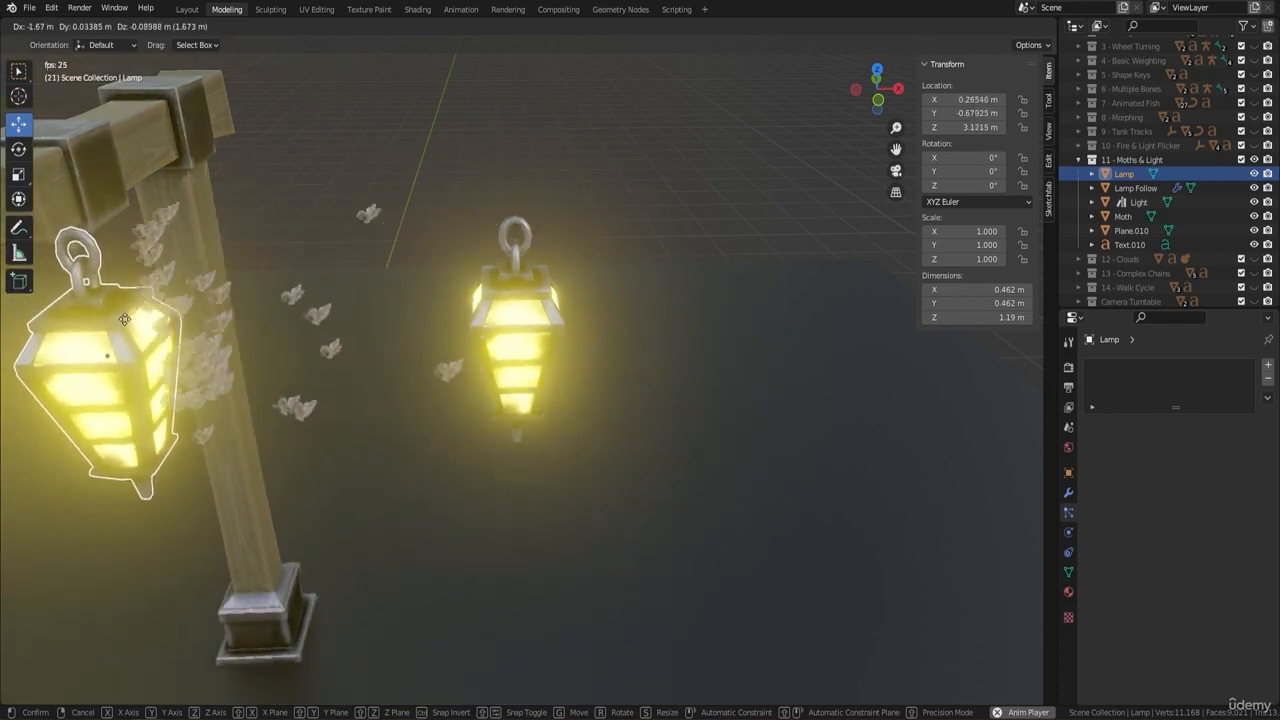
{"action": "right_click", "coordinate": [125, 321]}
{"action": "middle_click_drag", "start_coordinate": [226, 314], "coordinate": [240, 343]}
{"action": "scroll", "coordinate": [240, 343], "scroll_direction": "down", "scroll_amount": 9}
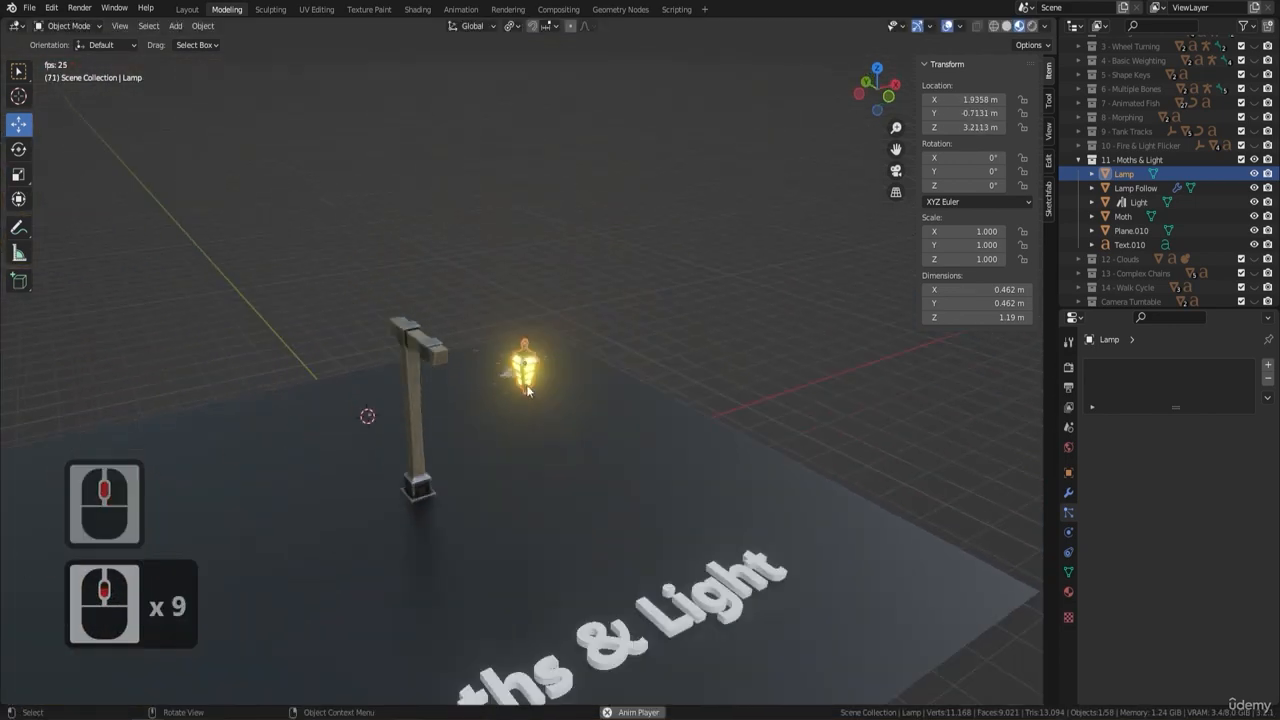
{"action": "middle_click_drag", "start_coordinate": [645, 362], "coordinate": [575, 388]}
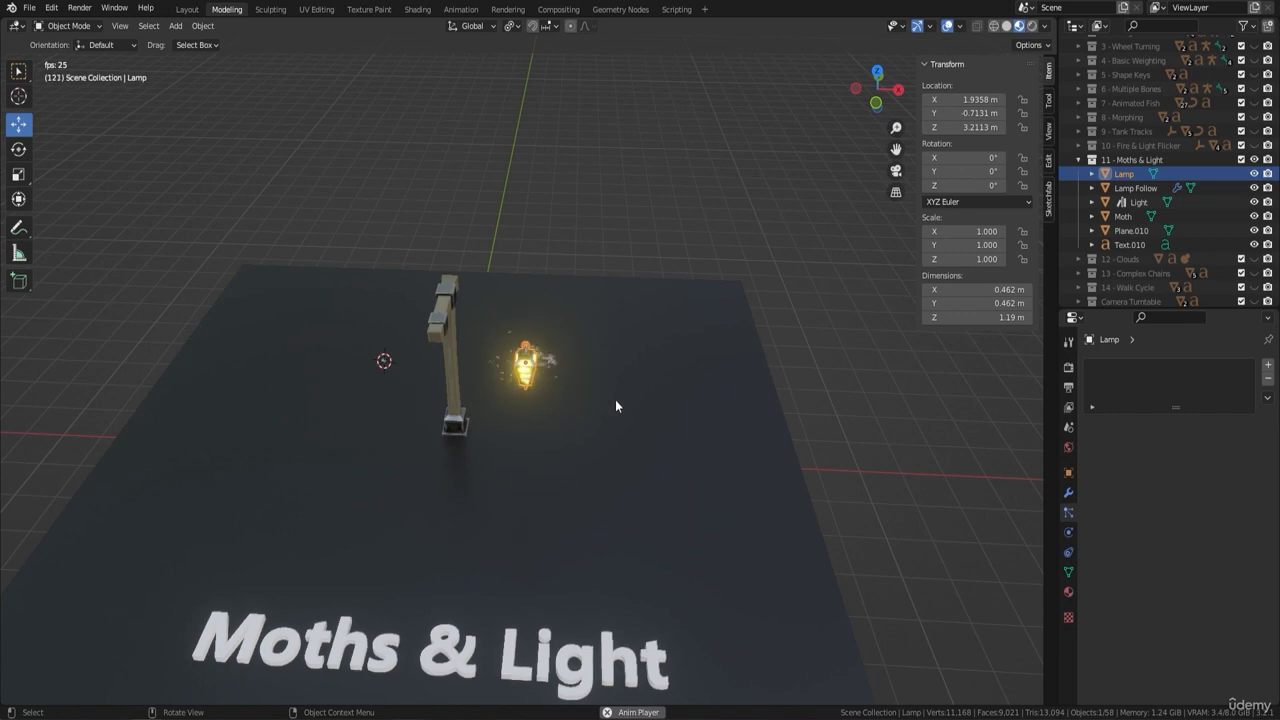
{"action": "key", "text": "space"}
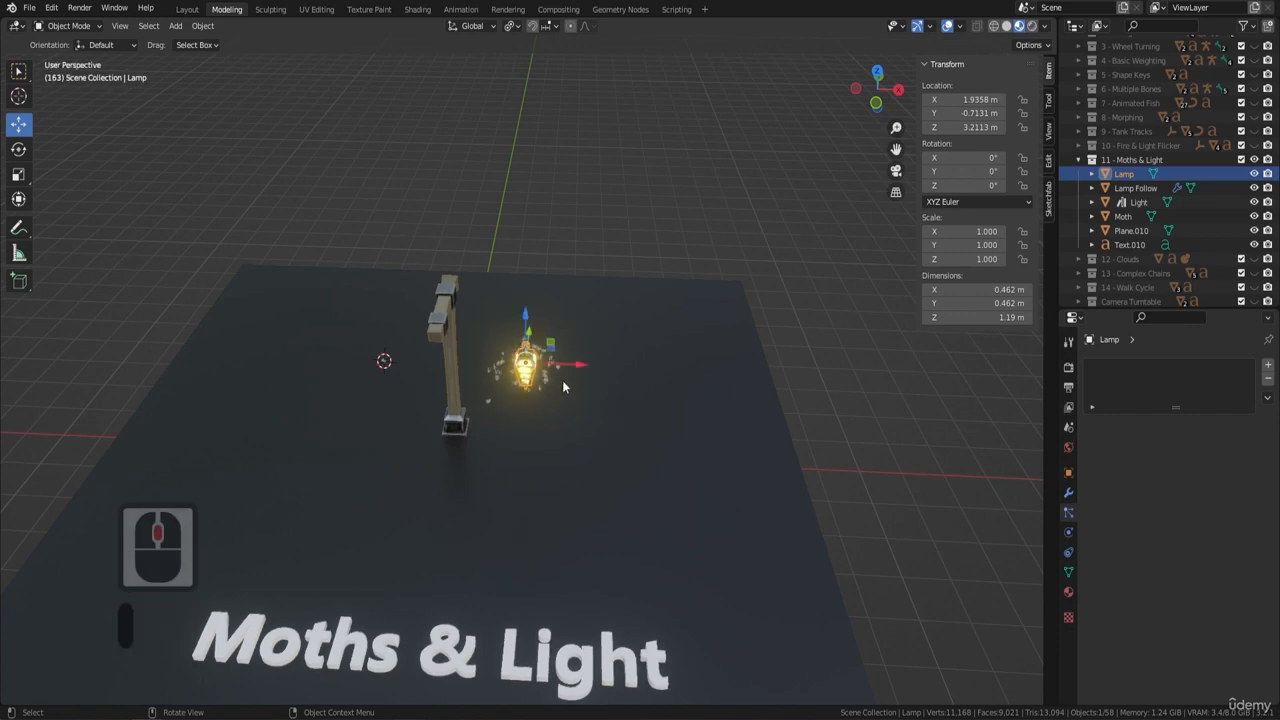
Move the original lamp about -1.94 m along X, 0.5 m along Y and -0.24 m along Z to hang under the post's beam.
{"action": "left_click_drag", "start_coordinate": [580, 369], "coordinate": [512, 368]}
{"action": "left_click", "coordinate": [483, 364]}
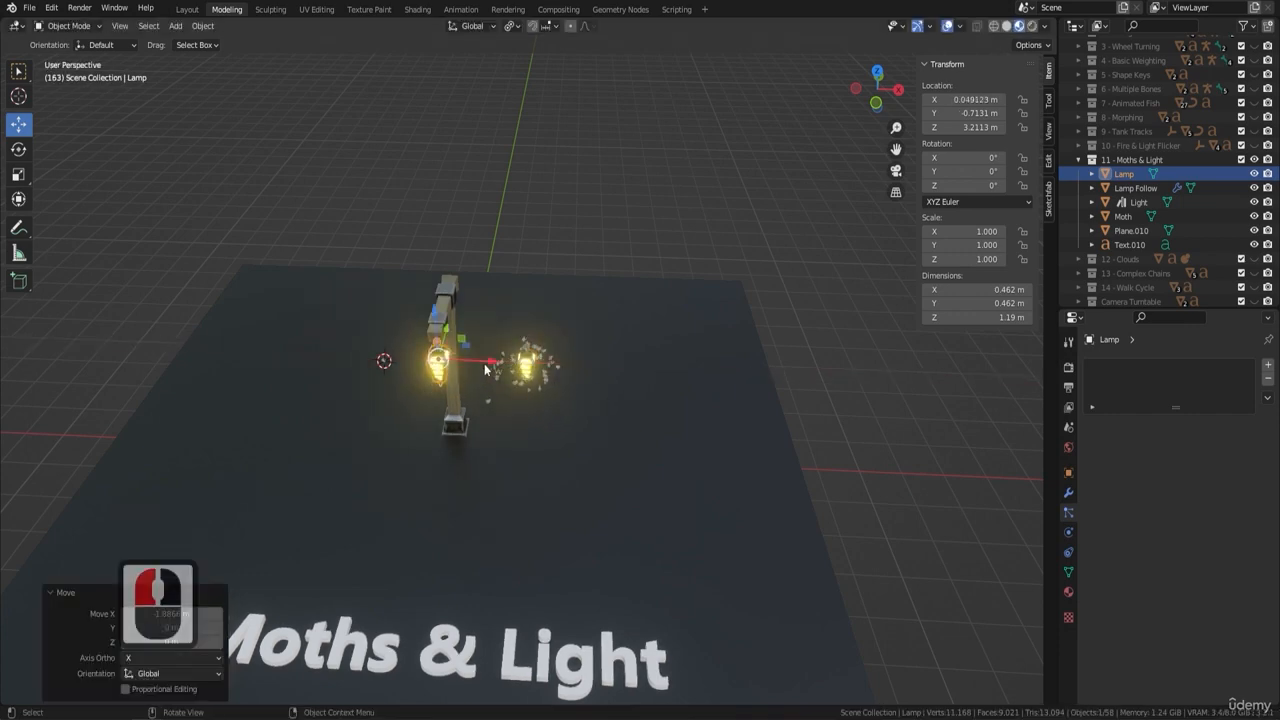
{"action": "key", "text": "KP_1"}
{"action": "scroll", "coordinate": [424, 395], "scroll_direction": "up", "scroll_amount": 8}
{"action": "middle_click_drag", "start_coordinate": [526, 288], "coordinate": [527, 288], "text": "shift"}
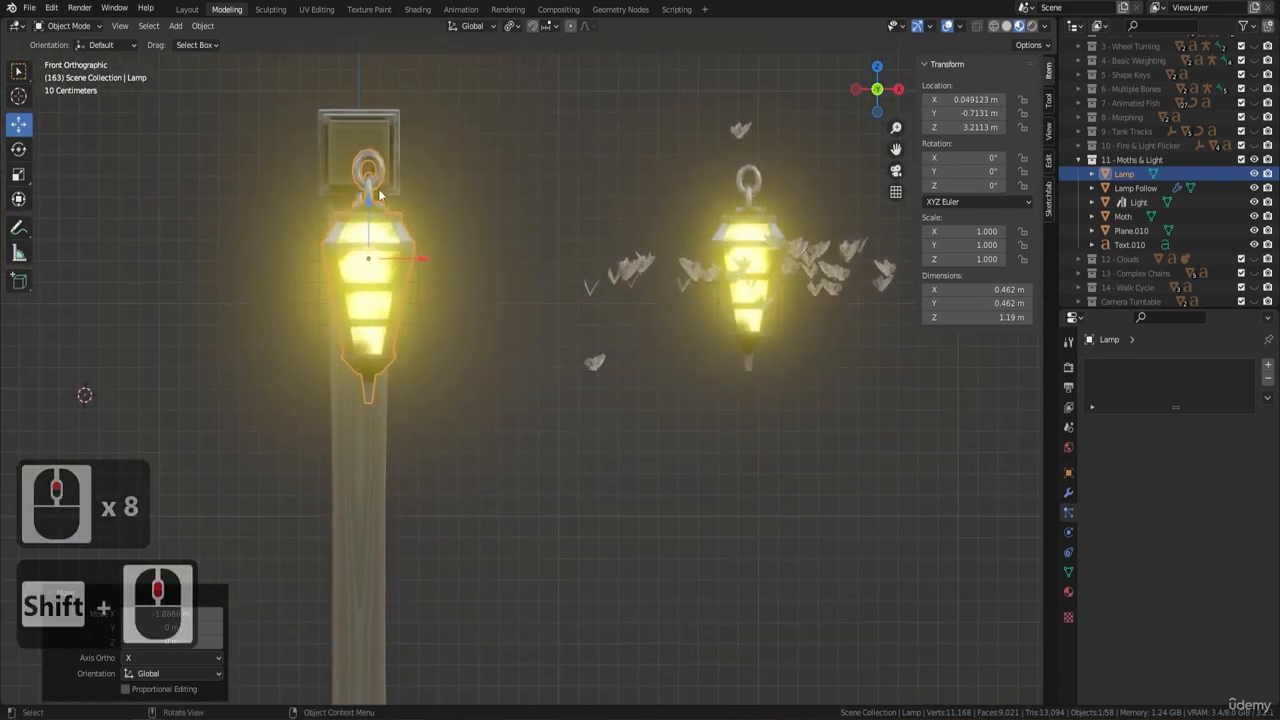
{"action": "left_click_drag", "start_coordinate": [368, 203], "coordinate": [368, 253]}
{"action": "left_click_drag", "start_coordinate": [427, 306], "coordinate": [418, 306]}
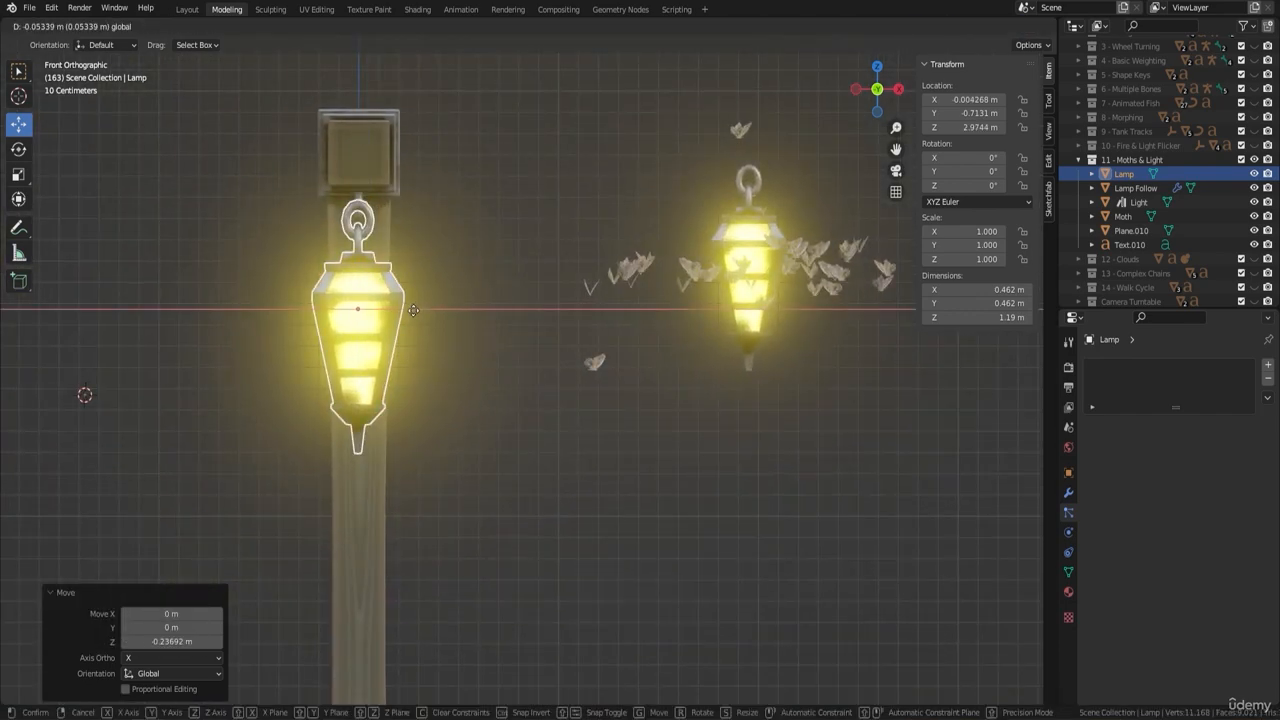
{"action": "middle_click_drag", "start_coordinate": [418, 306], "coordinate": [618, 320]}
{"action": "left_click_drag", "start_coordinate": [476, 359], "coordinate": [540, 293]}
Edit the lamp's mesh in face selection mode and select the face loops at the top of its hanging ring.
{"action": "middle_click_drag", "start_coordinate": [540, 293], "coordinate": [457, 260]}
{"action": "key", "text": "Tab"}
{"action": "left_click", "coordinate": [377, 191]}
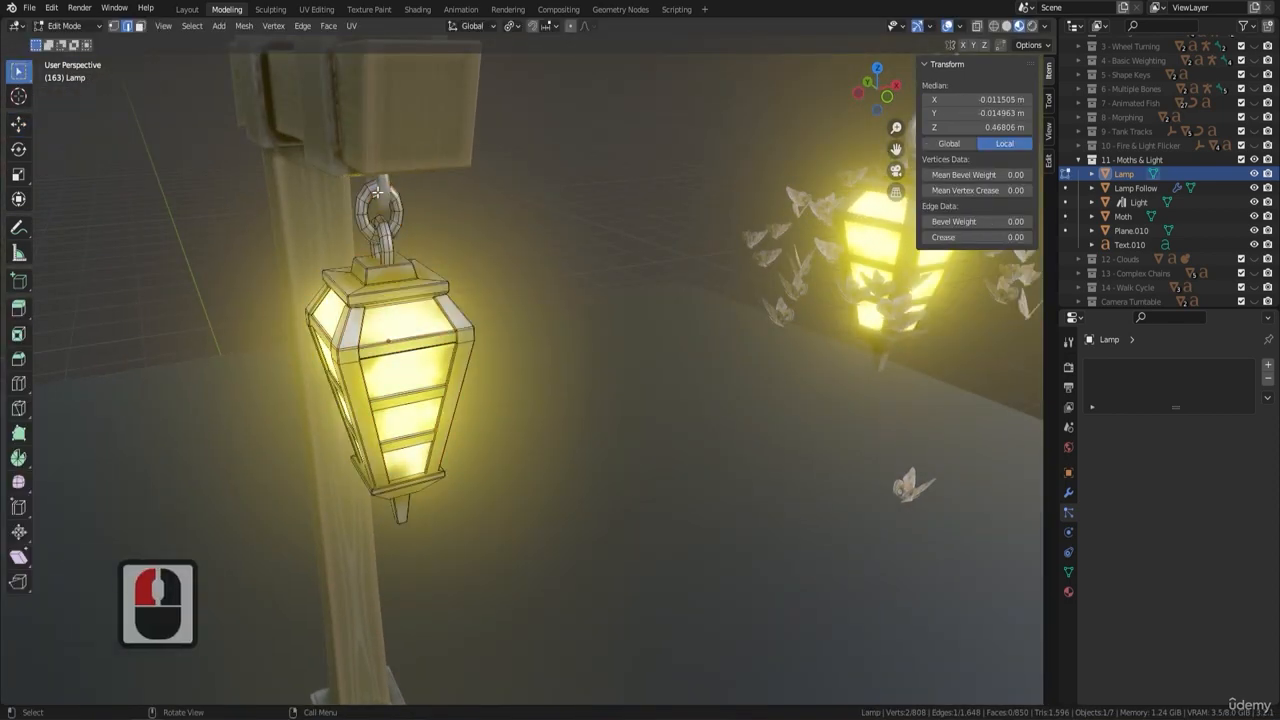
{"action": "middle_click_drag", "start_coordinate": [377, 191], "coordinate": [383, 196]}
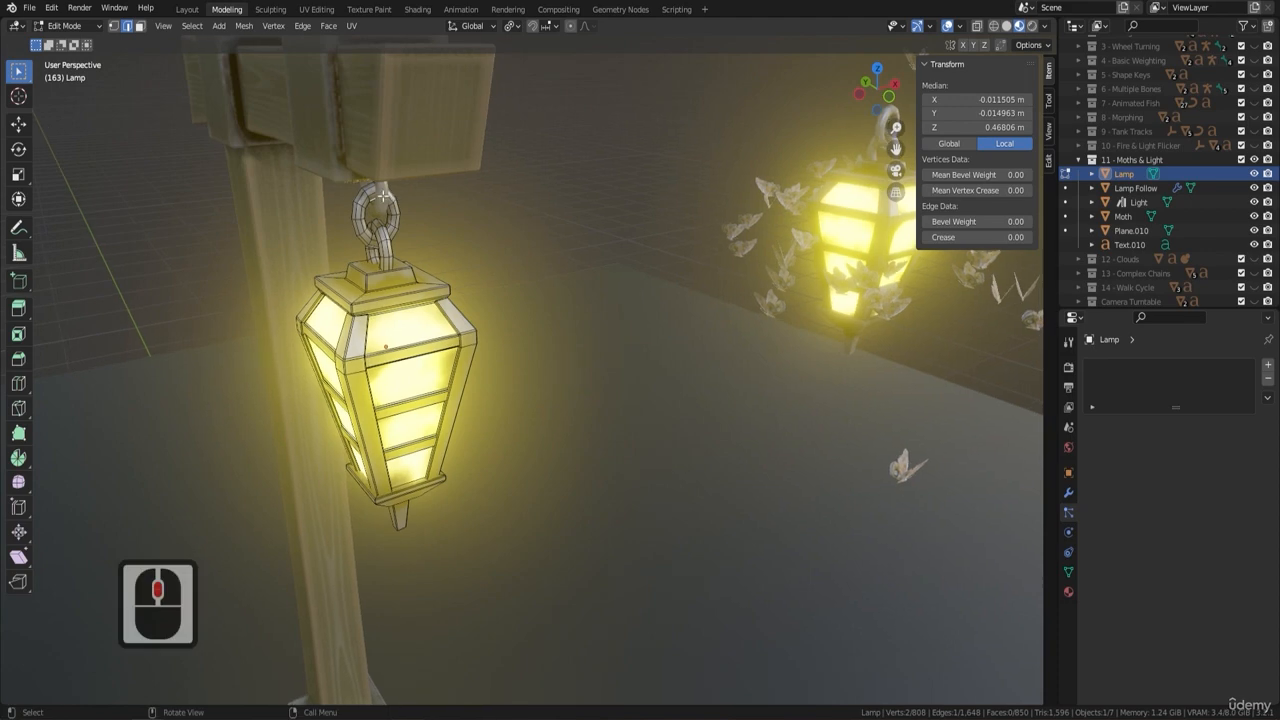
{"action": "left_click", "coordinate": [140, 26]}
{"action": "scroll", "coordinate": [247, 76], "scroll_direction": "up", "scroll_amount": 3}
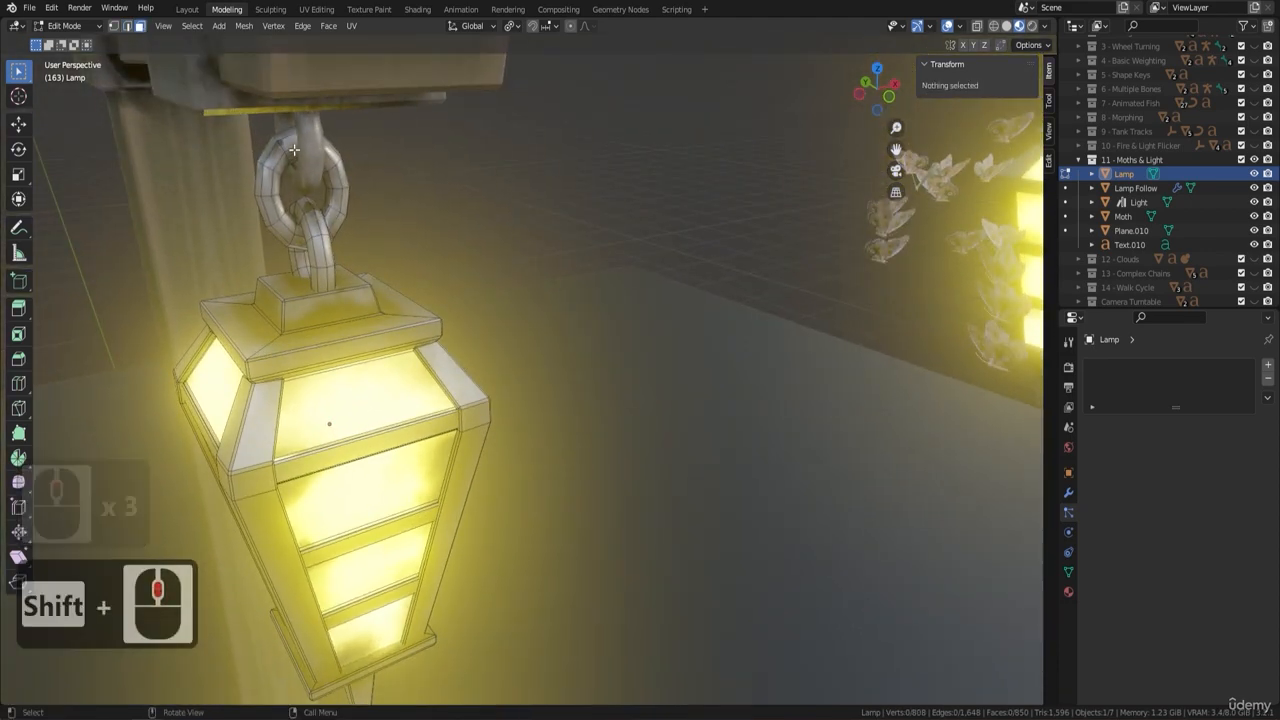
{"action": "left_click", "coordinate": [296, 156], "text": "alt"}
{"action": "left_click", "coordinate": [296, 154], "text": "alt"}
{"action": "left_click", "coordinate": [290, 148], "text": "alt"}
{"action": "middle_click_drag", "start_coordinate": [290, 148], "coordinate": [359, 122]}
{"action": "left_click", "coordinate": [359, 122], "text": "alt+shift"}
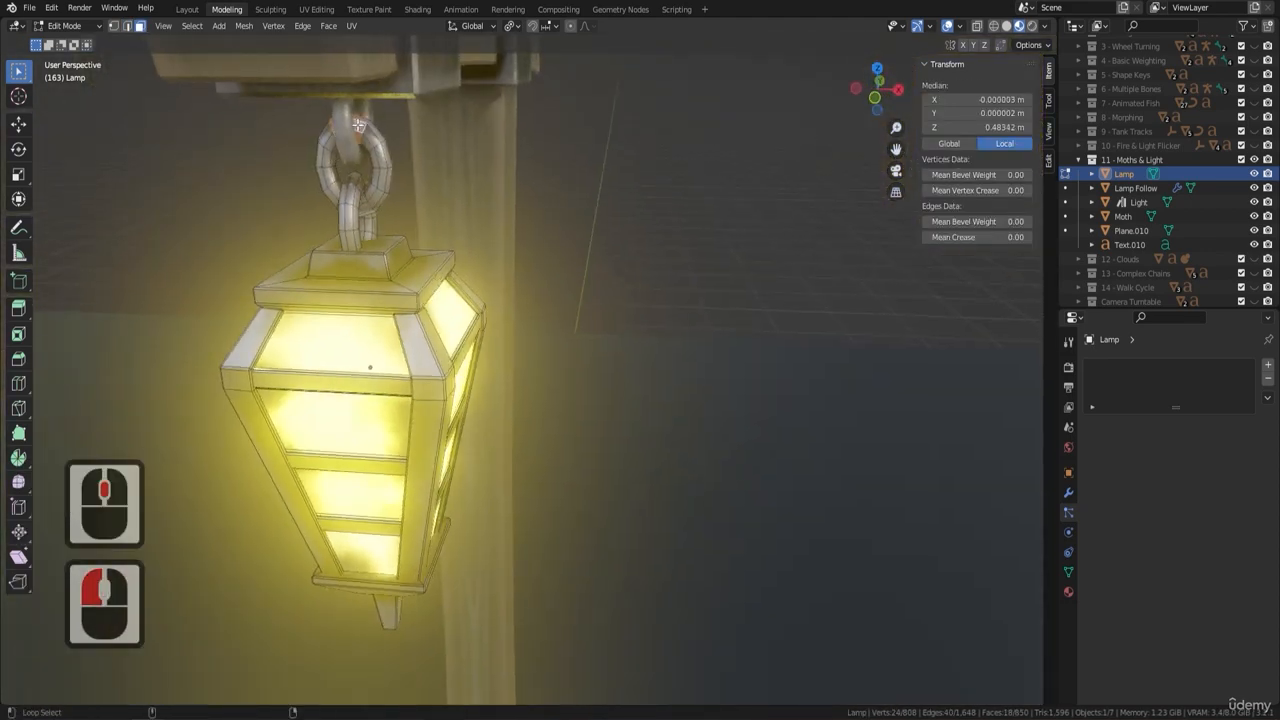
Snap the 3D cursor to the selected ring faces and return to Object Mode.
{"action": "key", "text": "shift+s"}
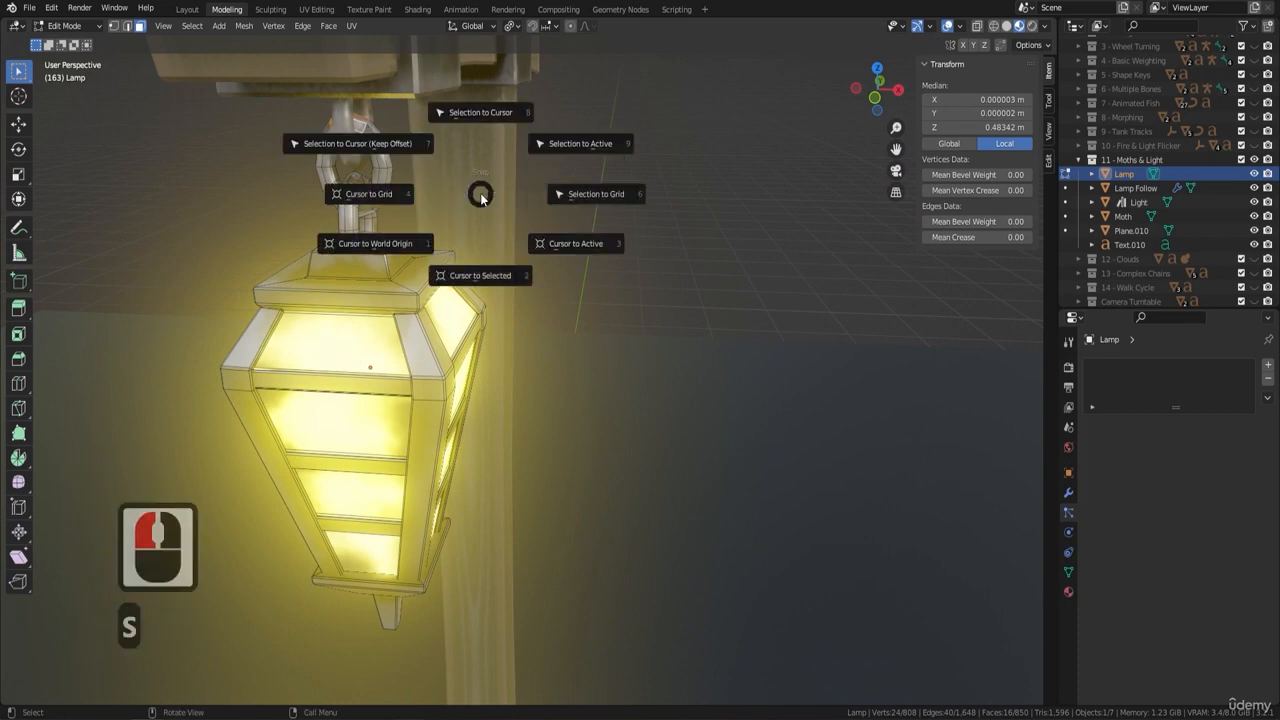
{"action": "left_click", "coordinate": [478, 276]}
{"action": "key", "text": "Tab"}
{"action": "scroll", "coordinate": [376, 236], "scroll_direction": "down", "scroll_amount": 4}
{"action": "middle_click_drag", "start_coordinate": [376, 236], "coordinate": [466, 452]}
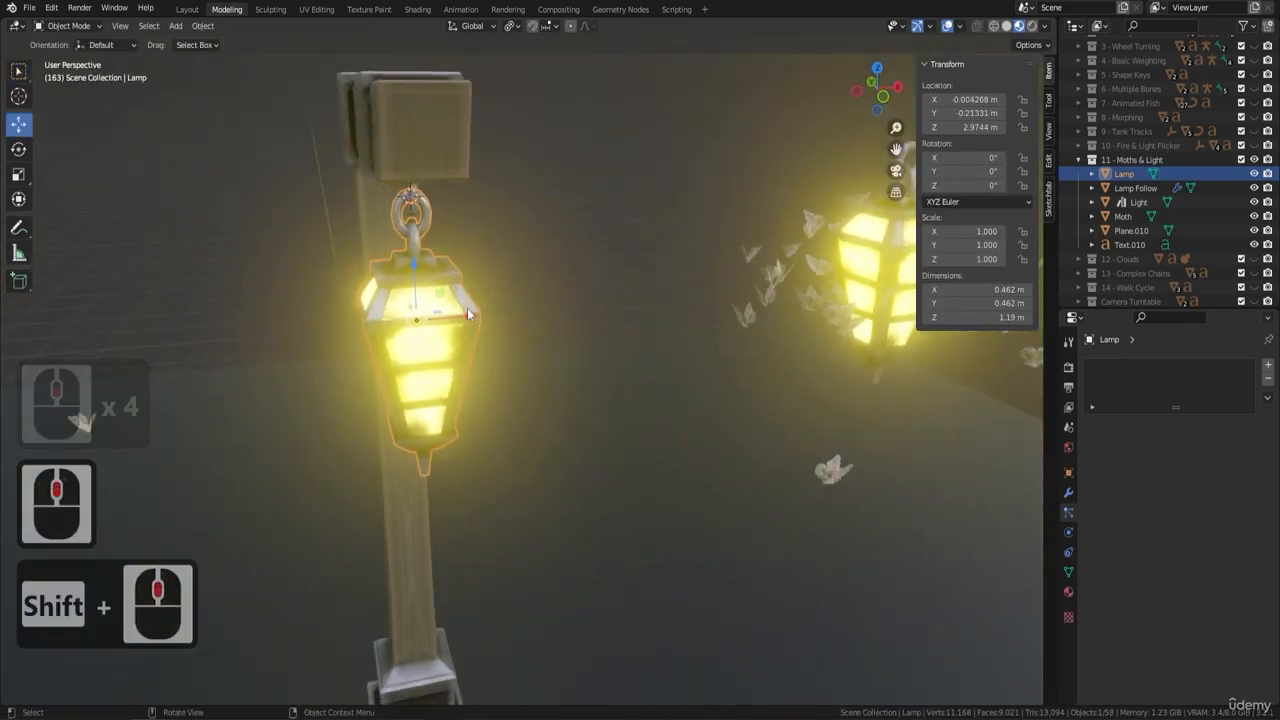
Switch to the Layout workspace, go to frame 1 and frame the selected lamp in the view.
{"action": "left_click", "coordinate": [187, 9]}
{"action": "left_click", "coordinate": [232, 627]}
{"action": "key", "text": "space"}
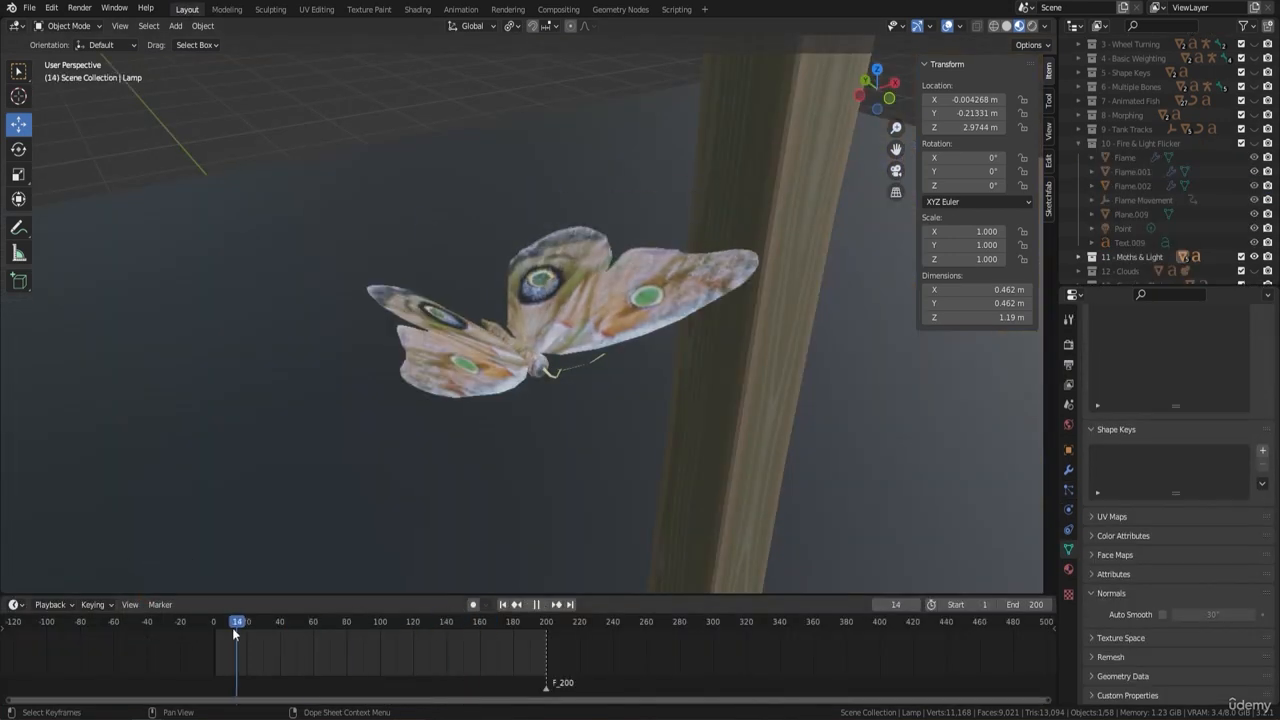
{"action": "left_click_drag", "start_coordinate": [232, 627], "coordinate": [214, 630]}
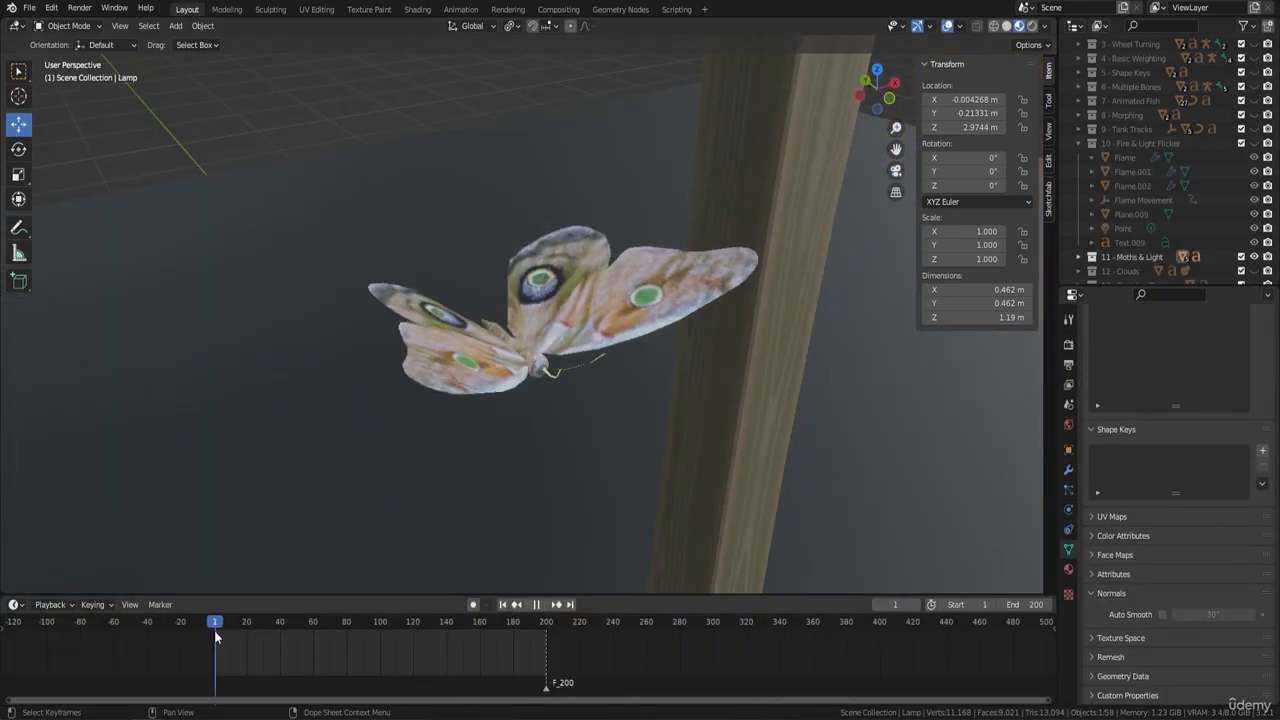
{"action": "scroll", "coordinate": [578, 380], "scroll_direction": "down", "scroll_amount": 10}
{"action": "key", "text": "KP_Decimal"}
{"action": "scroll", "coordinate": [588, 353], "scroll_direction": "down", "scroll_amount": 4}
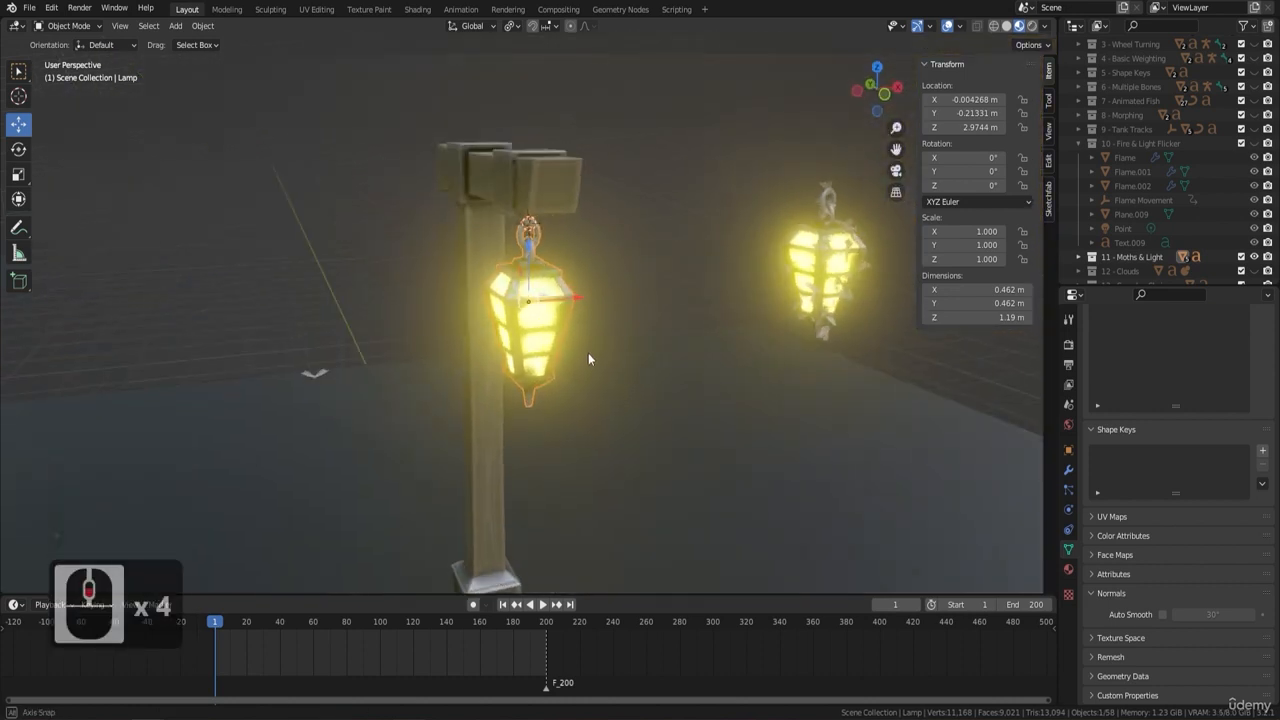
{"action": "scroll", "coordinate": [588, 353], "scroll_direction": "up", "scroll_amount": 1}
{"action": "key", "text": "r"}
{"action": "key", "text": "y"}
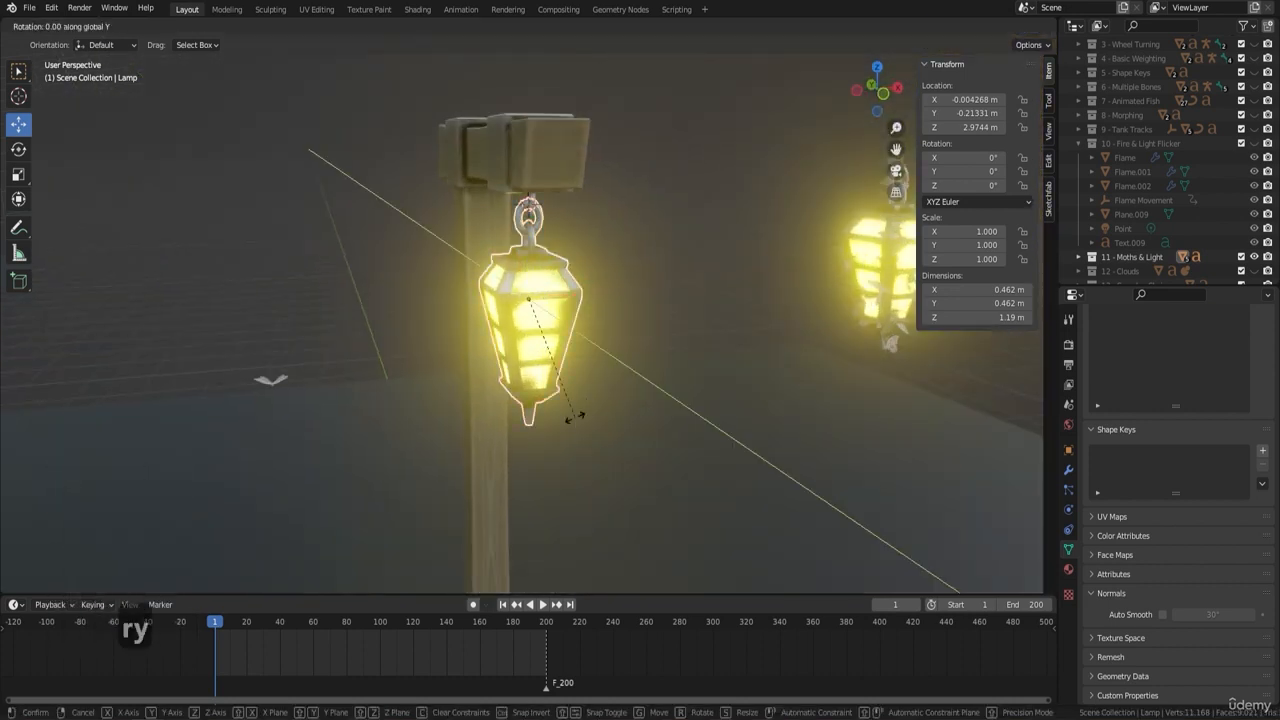
{"action": "left_click", "coordinate": [555, 425]}
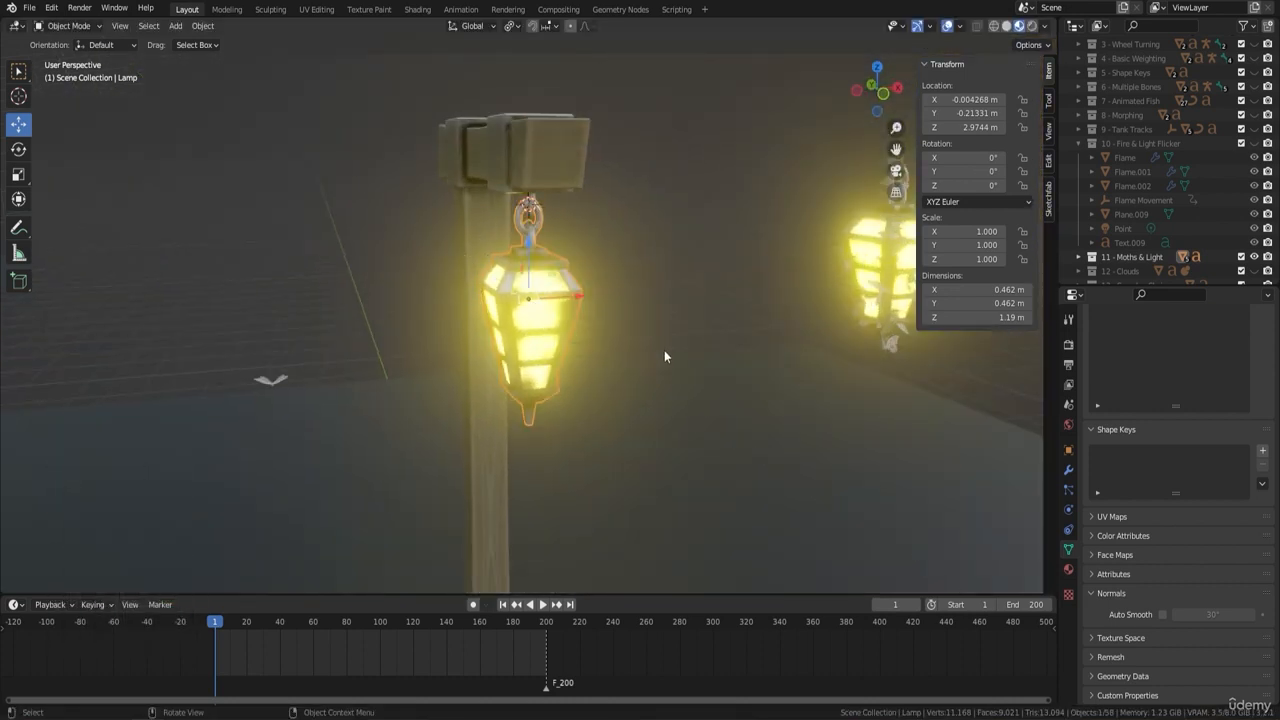
Set the transform pivot point to the 3D cursor and rotate the lamp about 5.26° around Y.
{"action": "key", "text": "period"}
{"action": "left_click", "coordinate": [760, 354]}
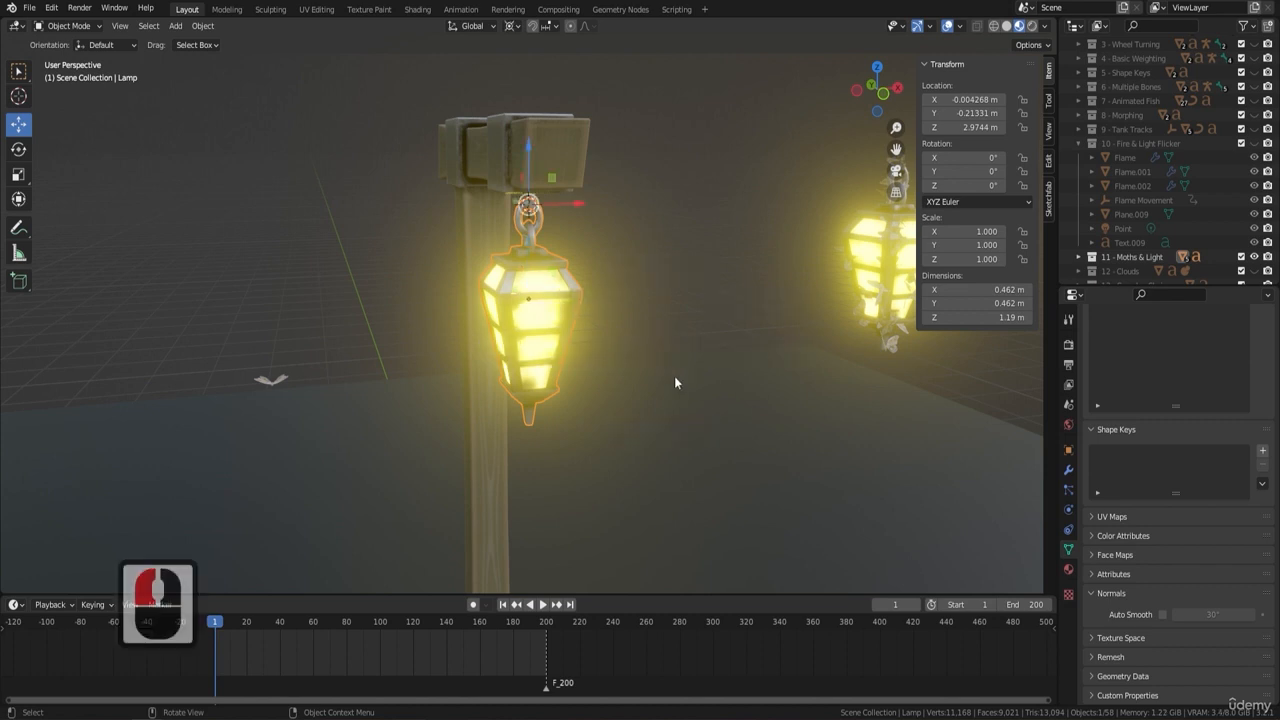
{"action": "key", "text": "r"}
{"action": "key", "text": "y"}
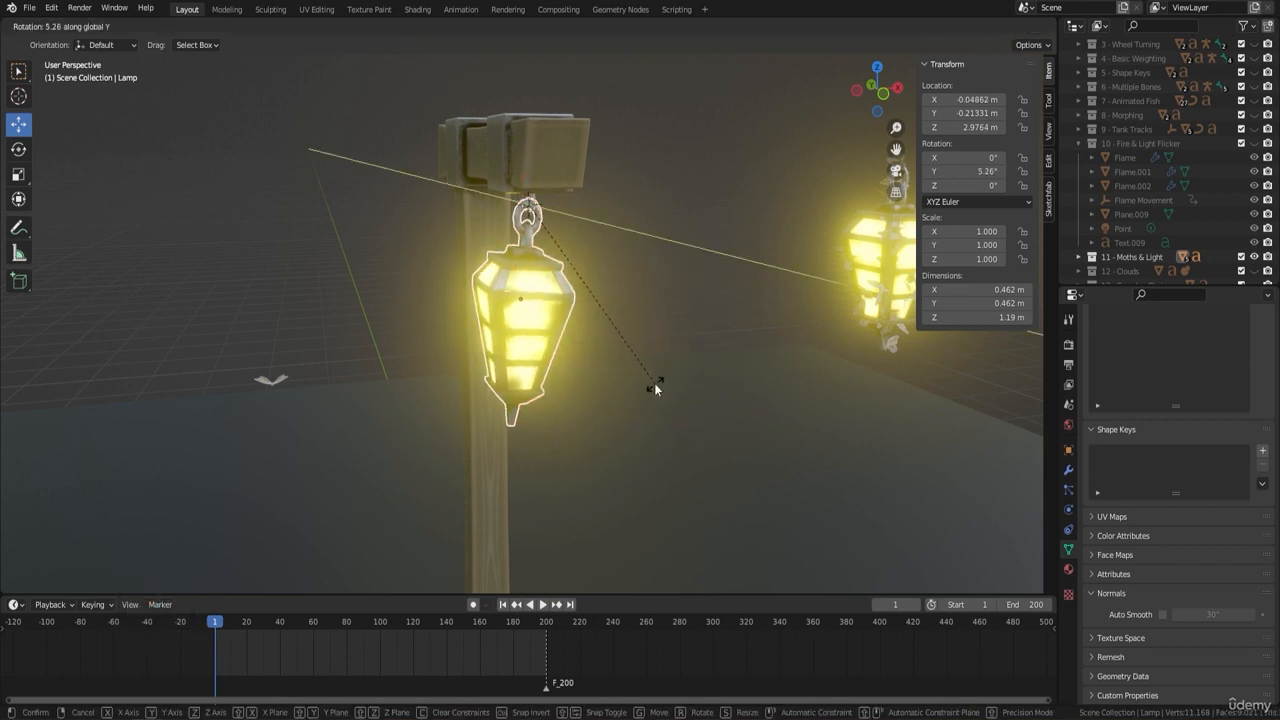
{"action": "left_click", "coordinate": [655, 388]}
Go to frame 100 and rotate the lamp about -12.4° around Y so it swings the opposite way.
{"action": "key", "text": "space"}
{"action": "left_click", "coordinate": [380, 627]}
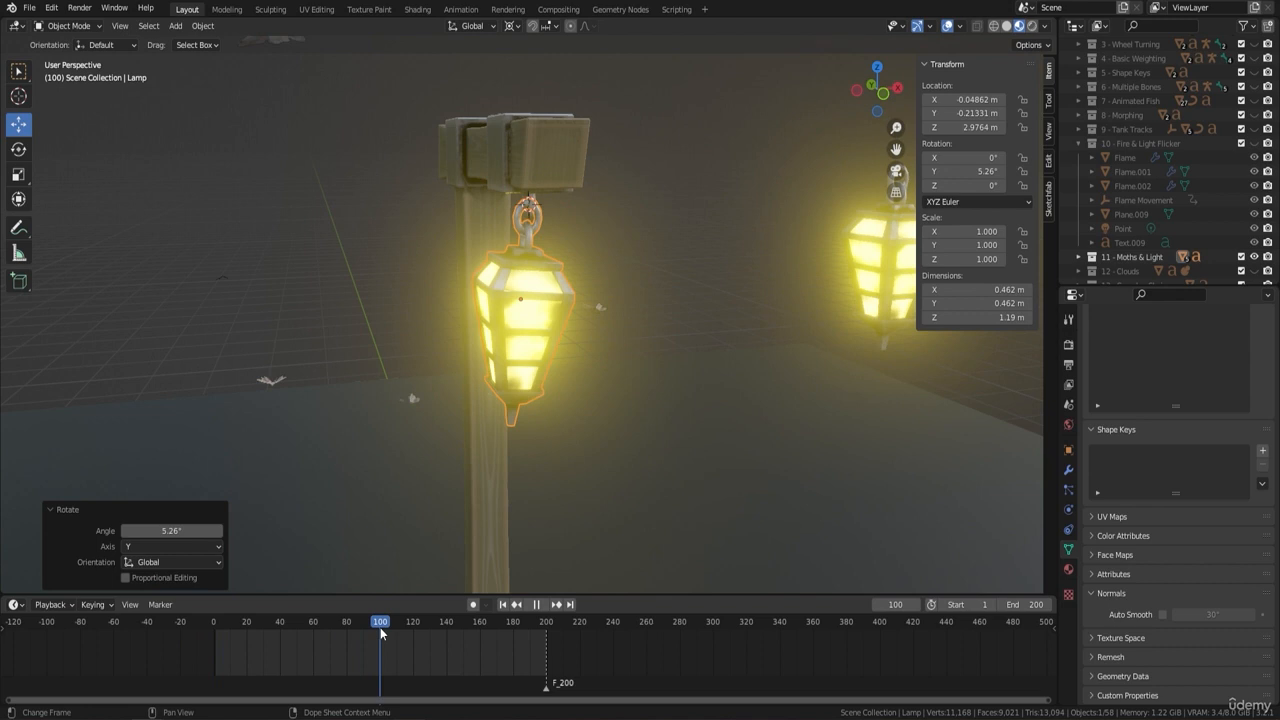
{"action": "left_click", "coordinate": [380, 627]}
{"action": "key", "text": "r"}
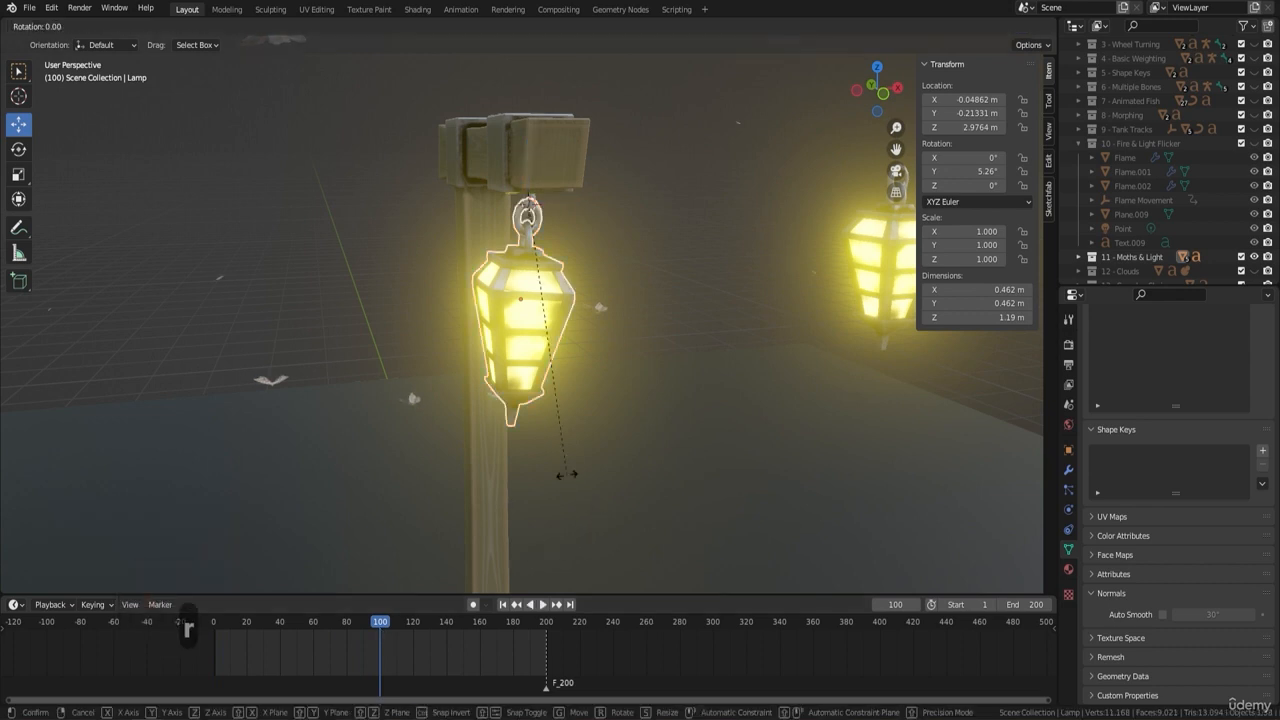
{"action": "key", "text": "y"}
{"action": "left_click", "coordinate": [606, 449]}
Insert a Location & Rotation keyframe for the tilted lamp at frame 100.
{"action": "key", "text": "space"}
{"action": "left_click", "coordinate": [236, 627]}
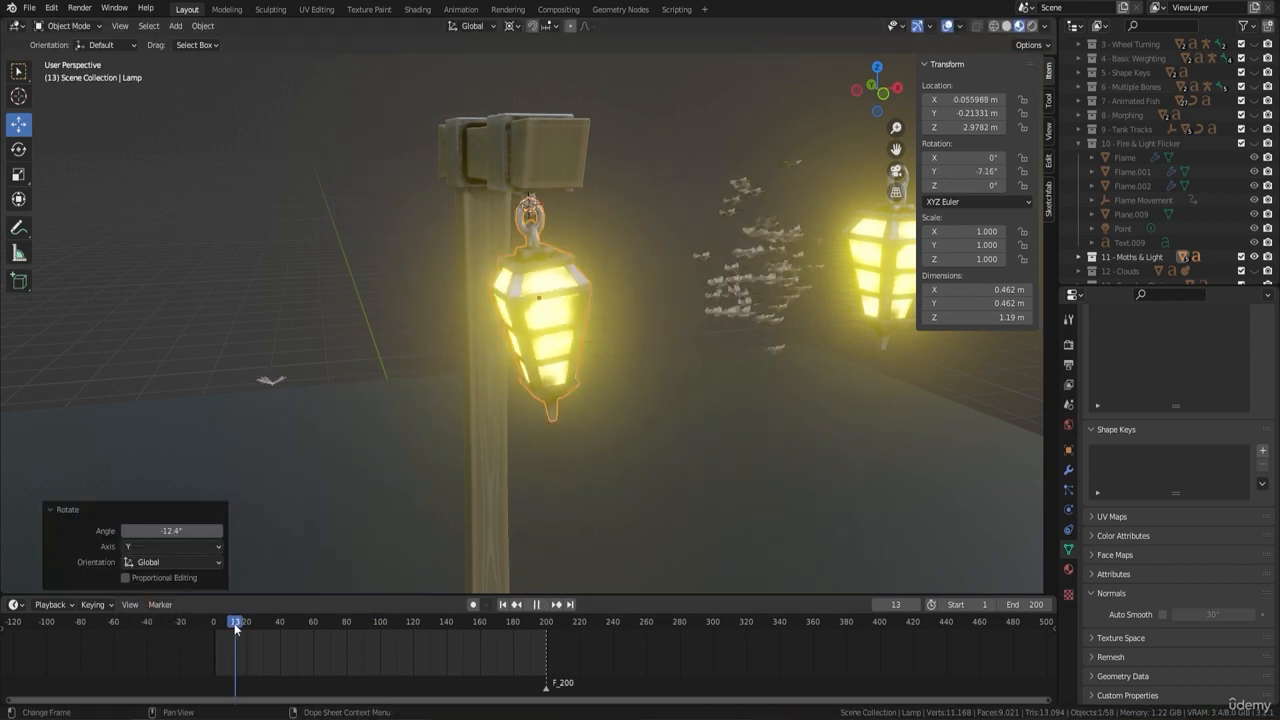
{"action": "left_click_drag", "start_coordinate": [236, 627], "coordinate": [380, 627]}
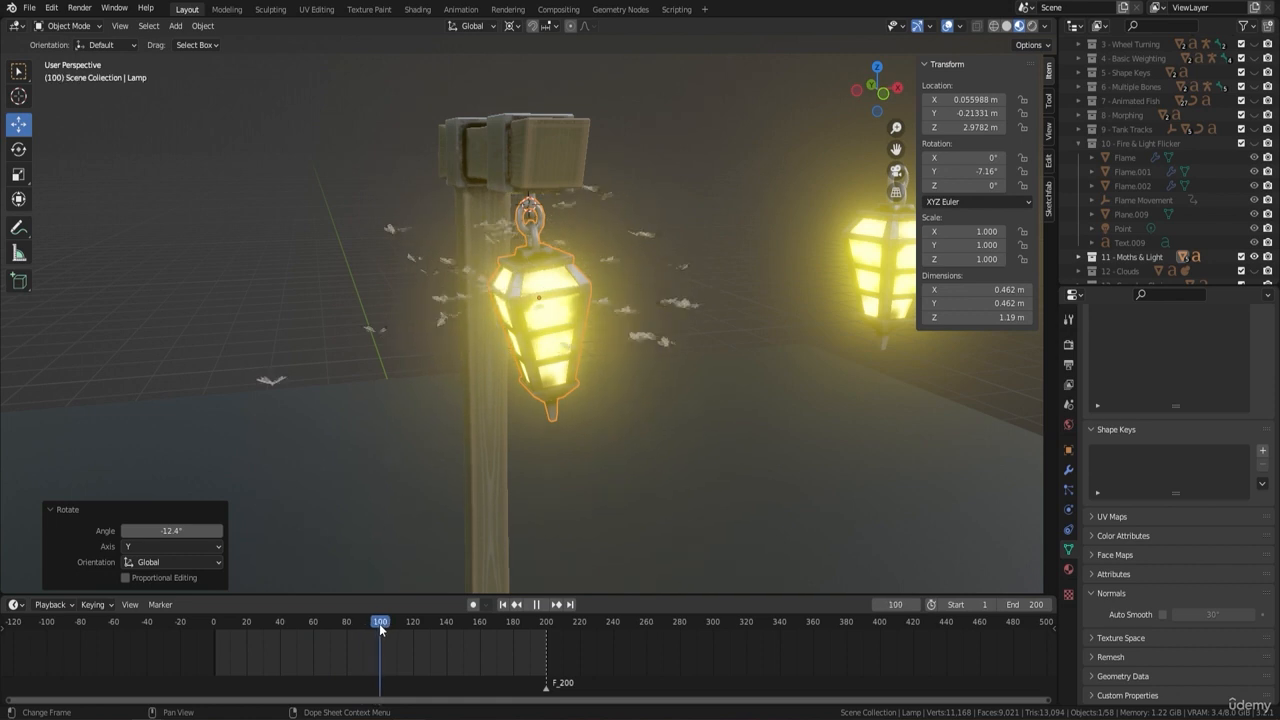
{"action": "left_click", "coordinate": [588, 394]}
{"action": "key", "text": "i"}
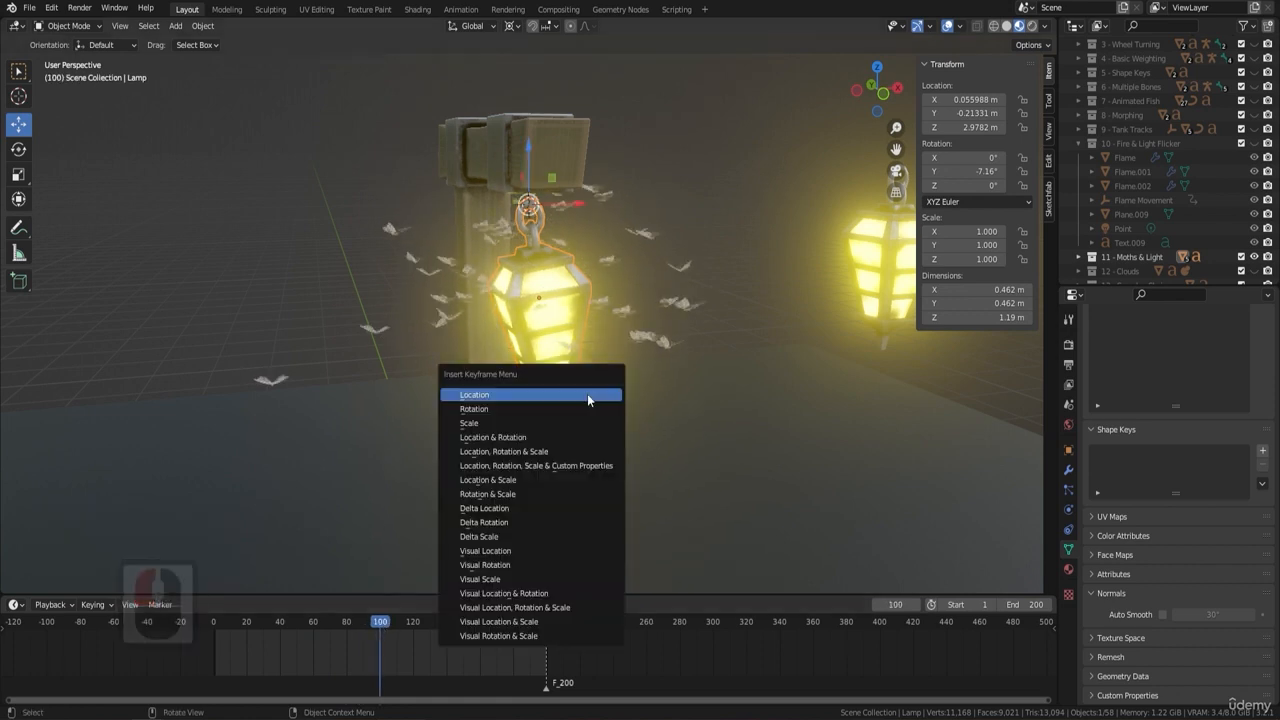
{"action": "left_click", "coordinate": [557, 450]}
At frame 1, rotate the lamp about 12.2° around Y and insert a Location & Rotation keyframe.
{"action": "left_click_drag", "start_coordinate": [380, 627], "coordinate": [210, 628]}
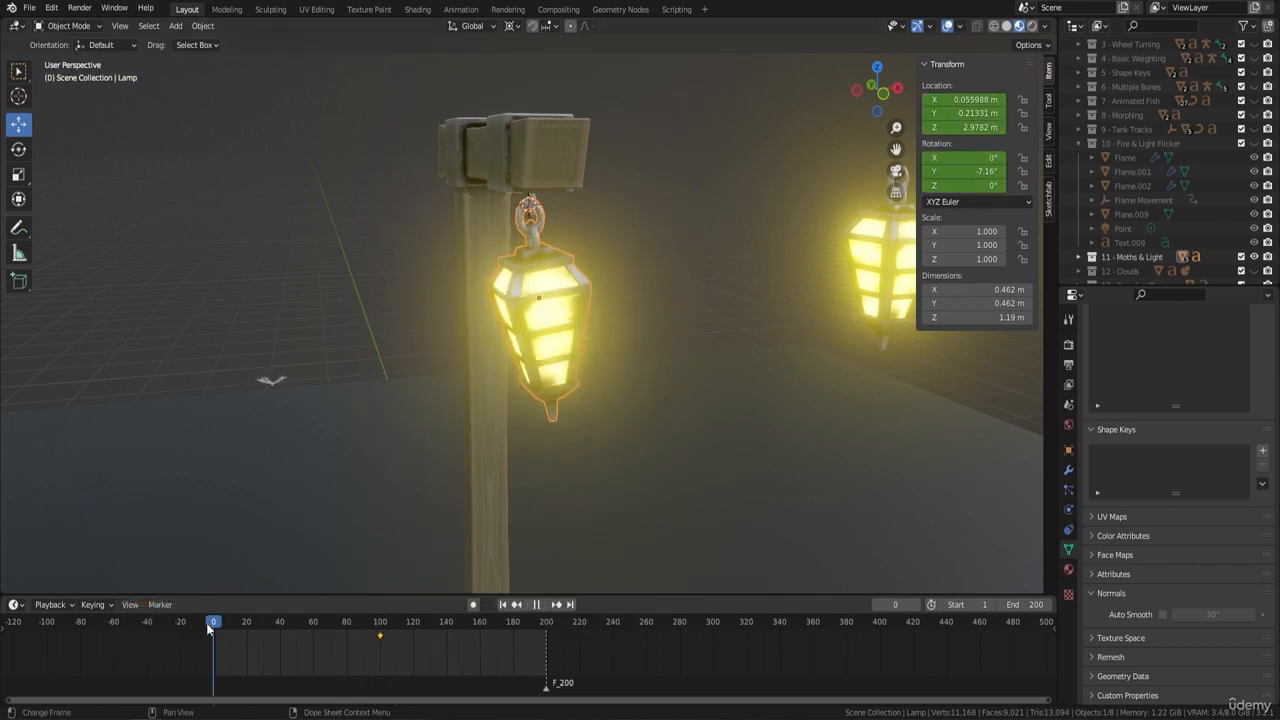
{"action": "left_click", "coordinate": [215, 625]}
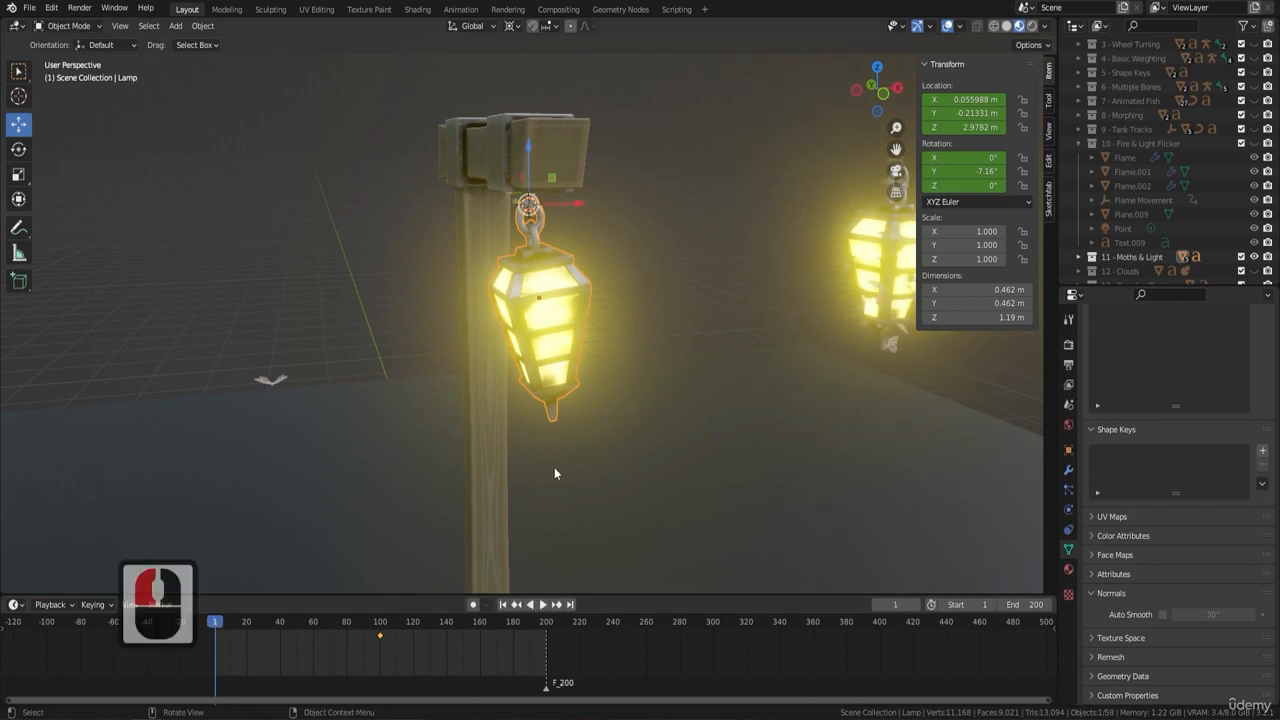
{"action": "key", "text": "r"}
{"action": "key", "text": "y"}
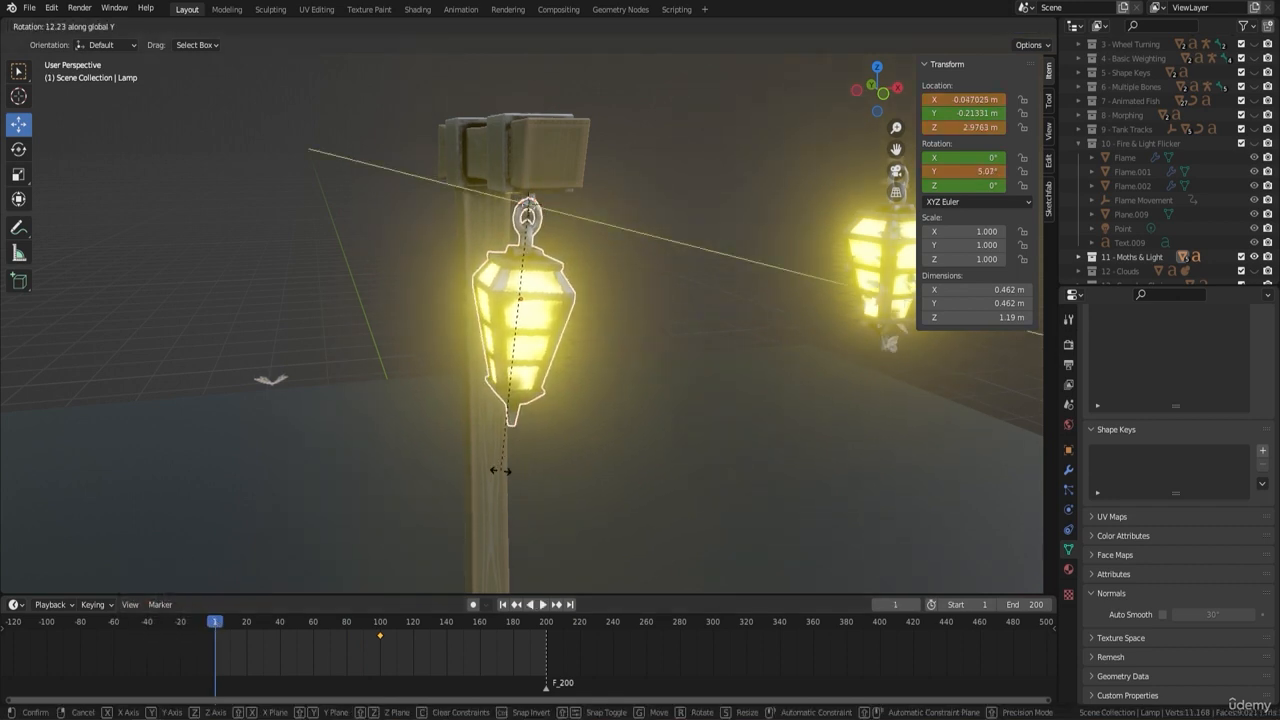
{"action": "left_click", "coordinate": [524, 455]}
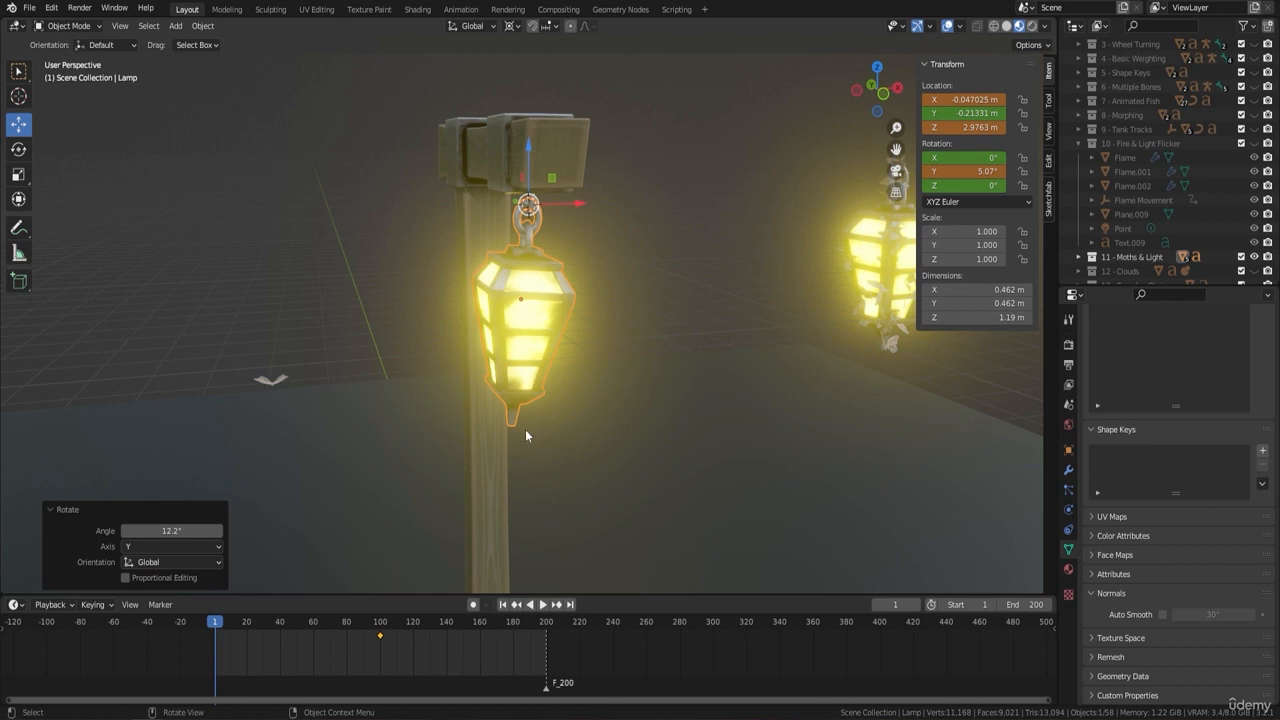
{"action": "key", "text": "i"}
{"action": "left_click", "coordinate": [519, 422]}
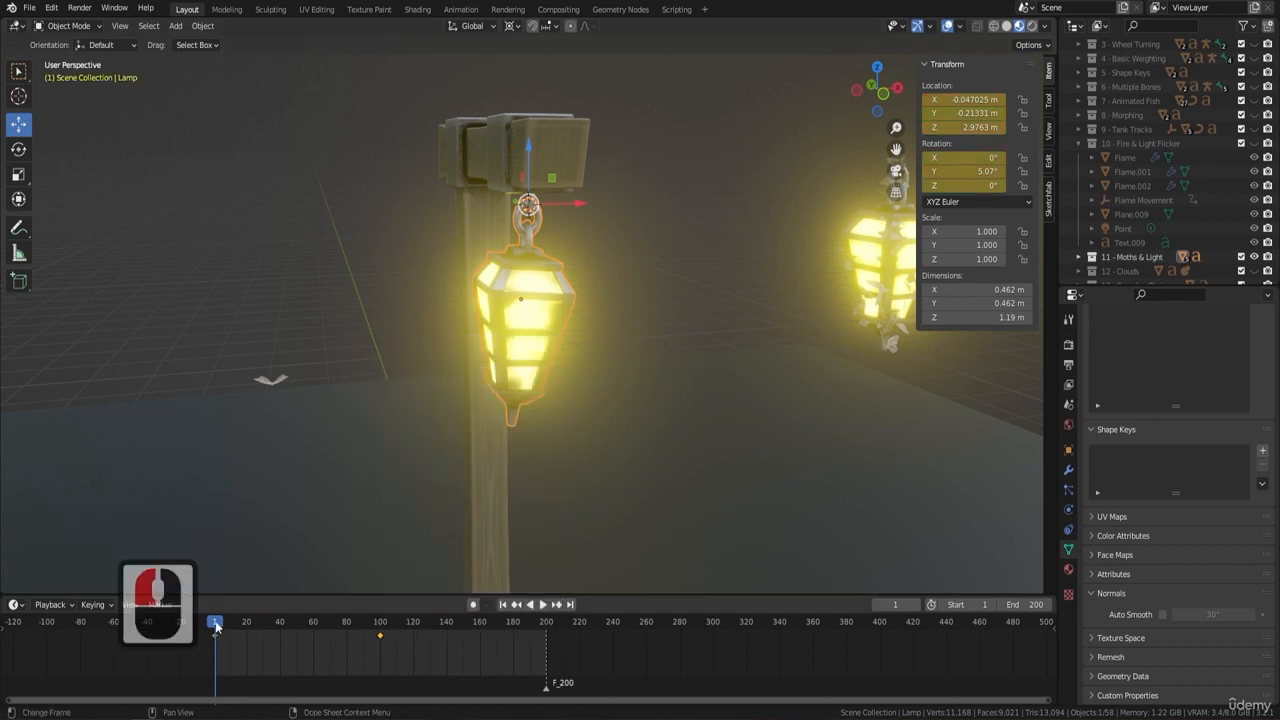
Duplicate the lamp's frame 1 keyframe to frame 200 so the swing loops back to its starting tilt.
{"action": "left_click_drag", "start_coordinate": [214, 624], "coordinate": [545, 624]}
{"action": "key", "text": "space"}
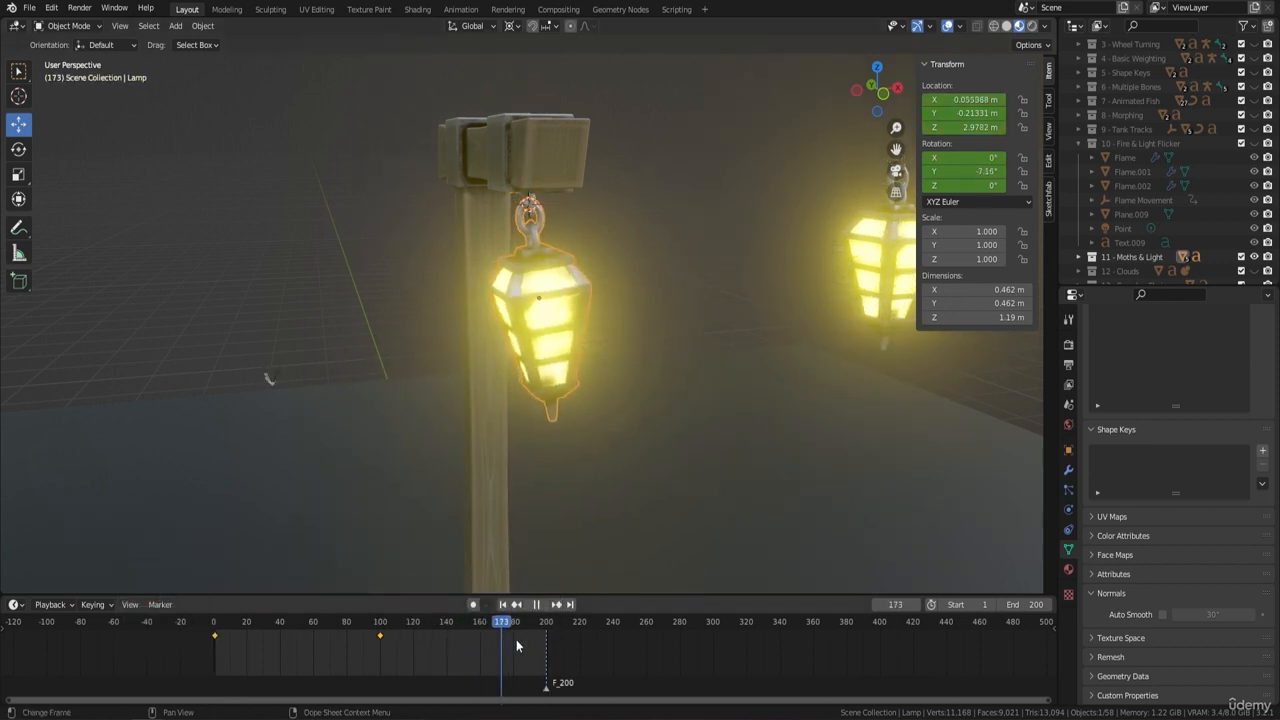
{"action": "left_click", "coordinate": [546, 638]}
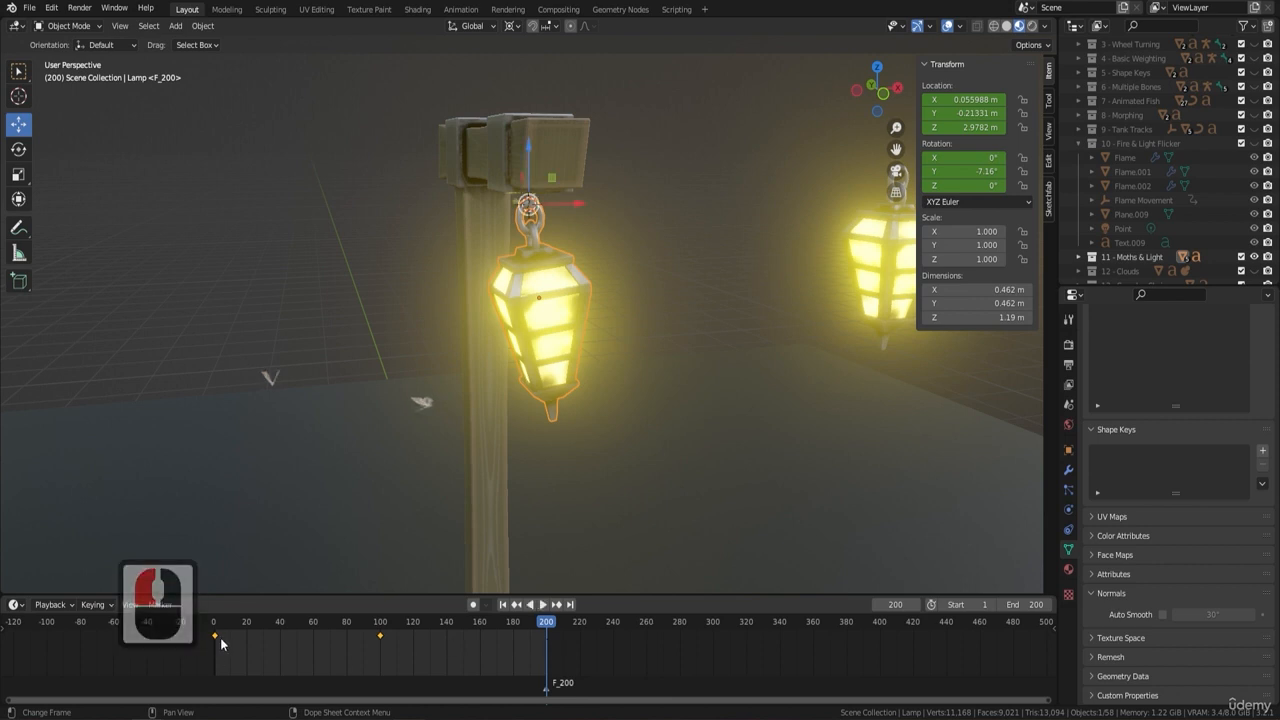
{"action": "key", "text": "shift+d"}
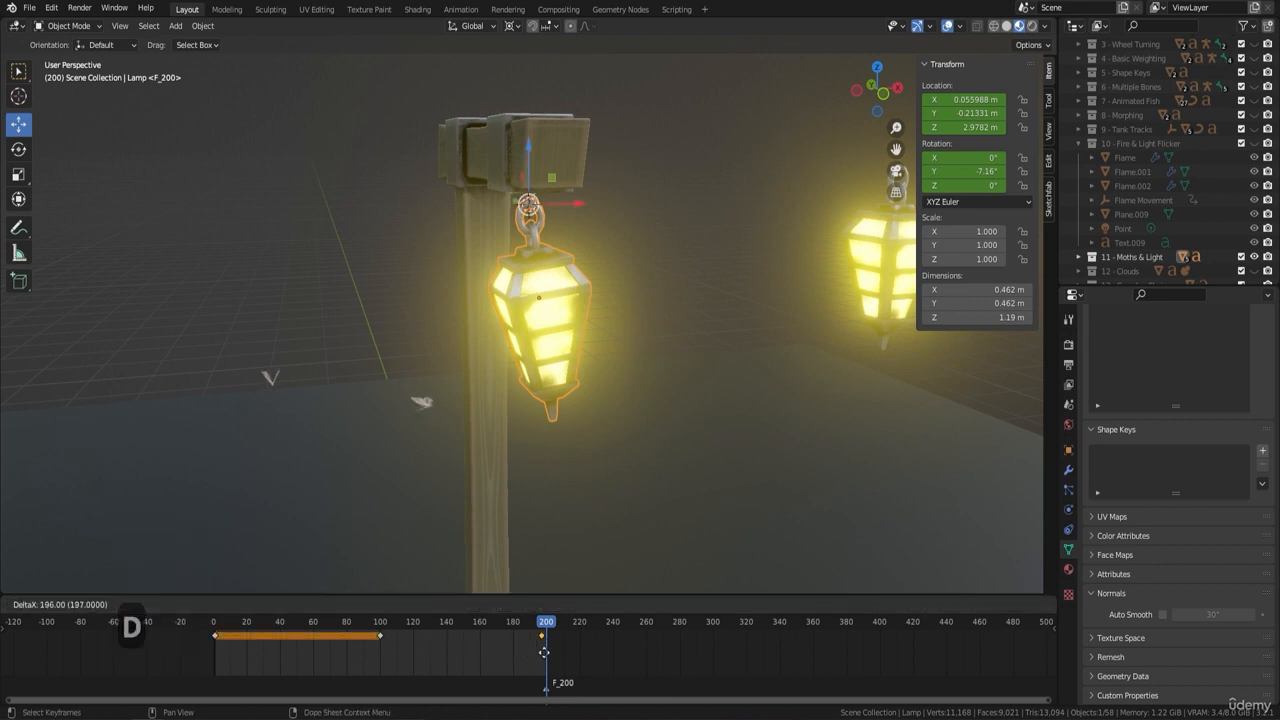
{"action": "left_click", "coordinate": [549, 648]}
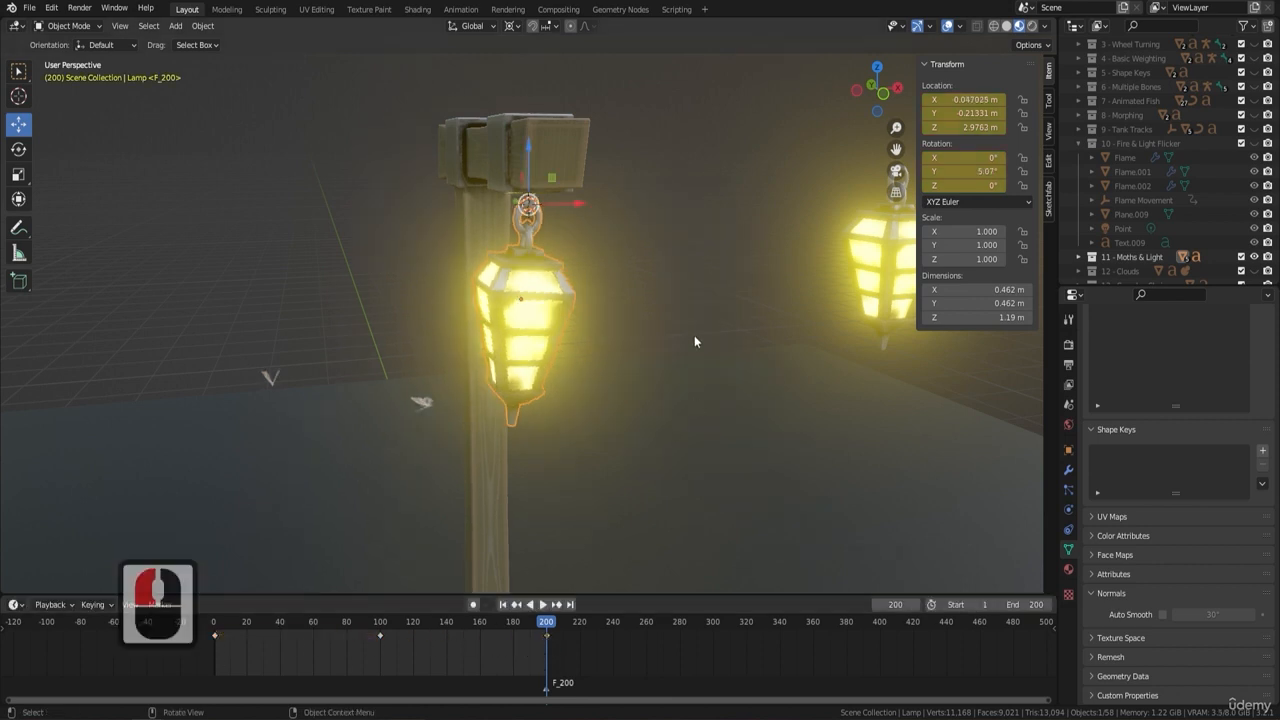
Play the animation with nothing selected and examine how the moths follow the swinging lamp.
{"action": "scroll", "coordinate": [582, 357], "scroll_direction": "down", "scroll_amount": 3}
{"action": "key", "text": "space"}
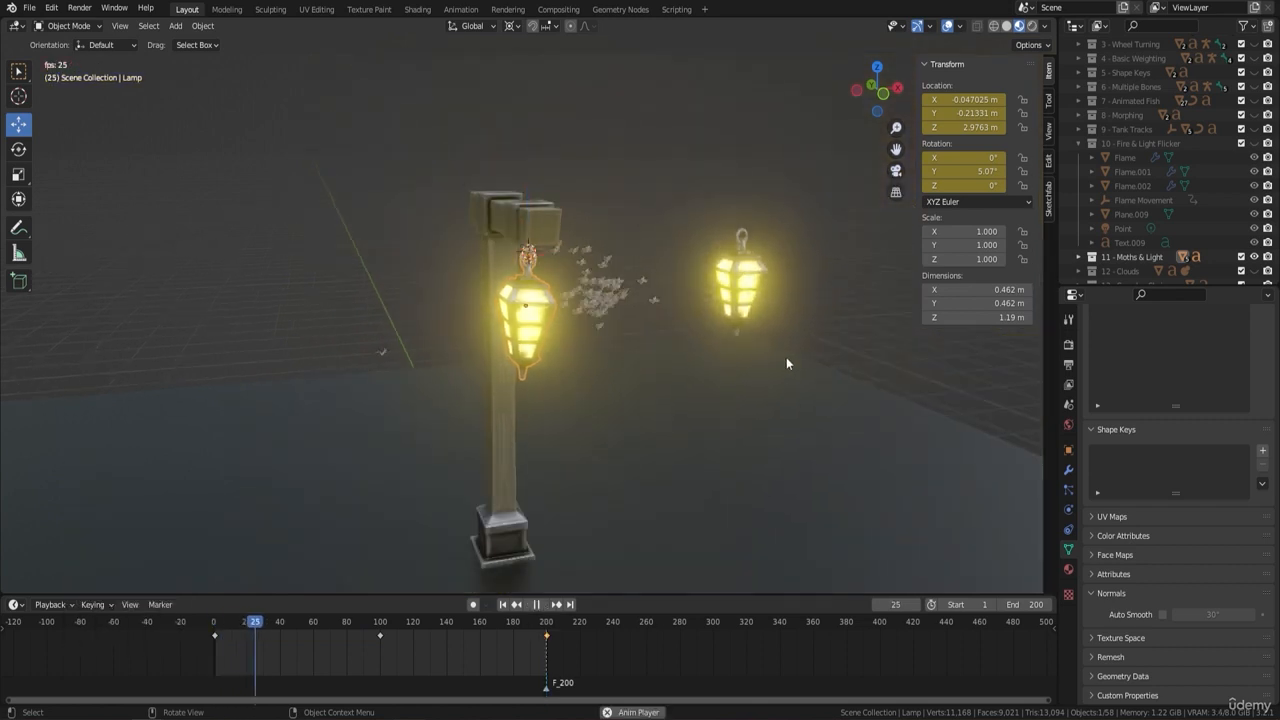
{"action": "middle_click_drag", "start_coordinate": [810, 358], "coordinate": [726, 380]}
{"action": "key", "text": "a"}
{"action": "key", "text": "a"}
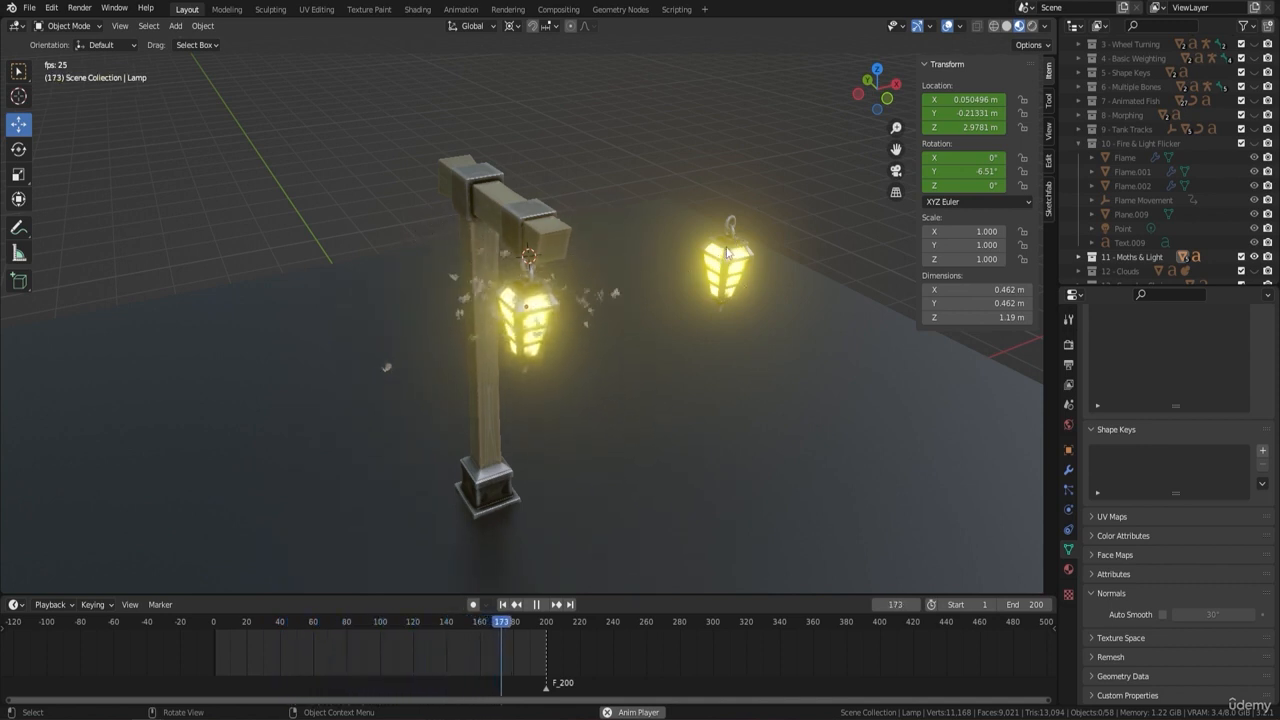
Select the Lamp Follow duplicate and turn off Show Emitter in the render settings of its Moths particle system.
{"action": "left_click", "coordinate": [537, 300]}
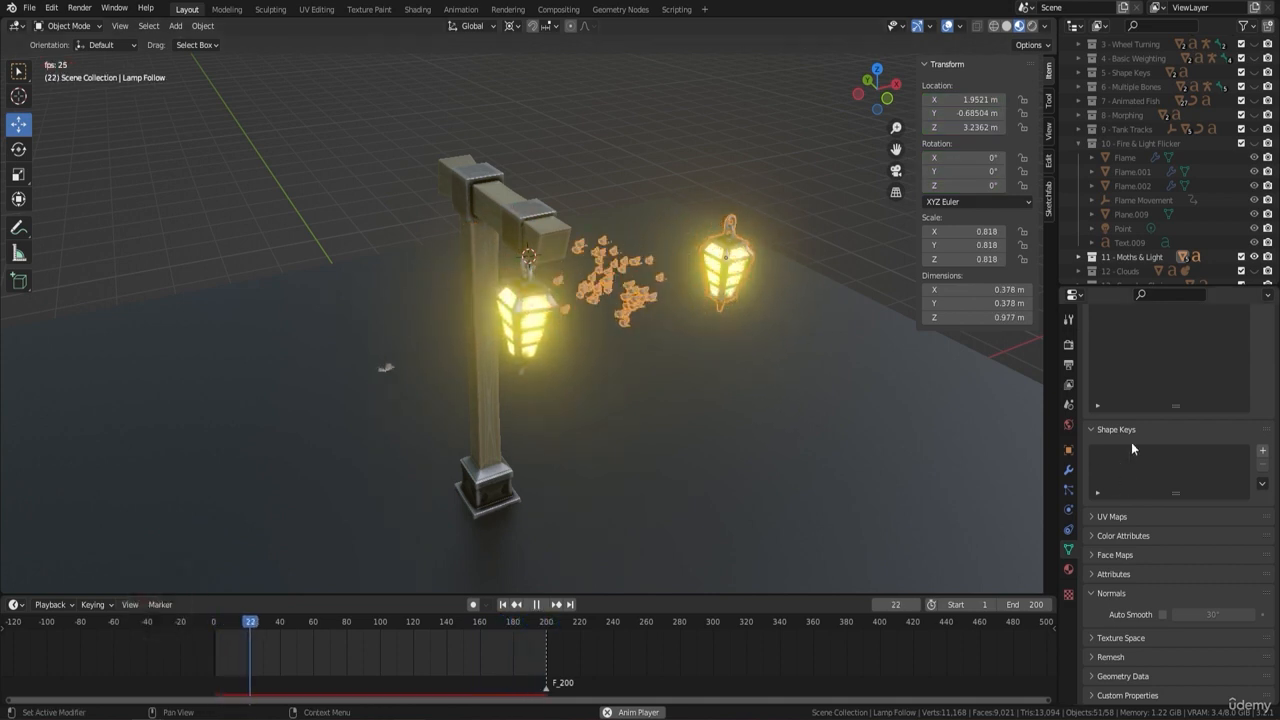
{"action": "left_click", "coordinate": [1069, 491]}
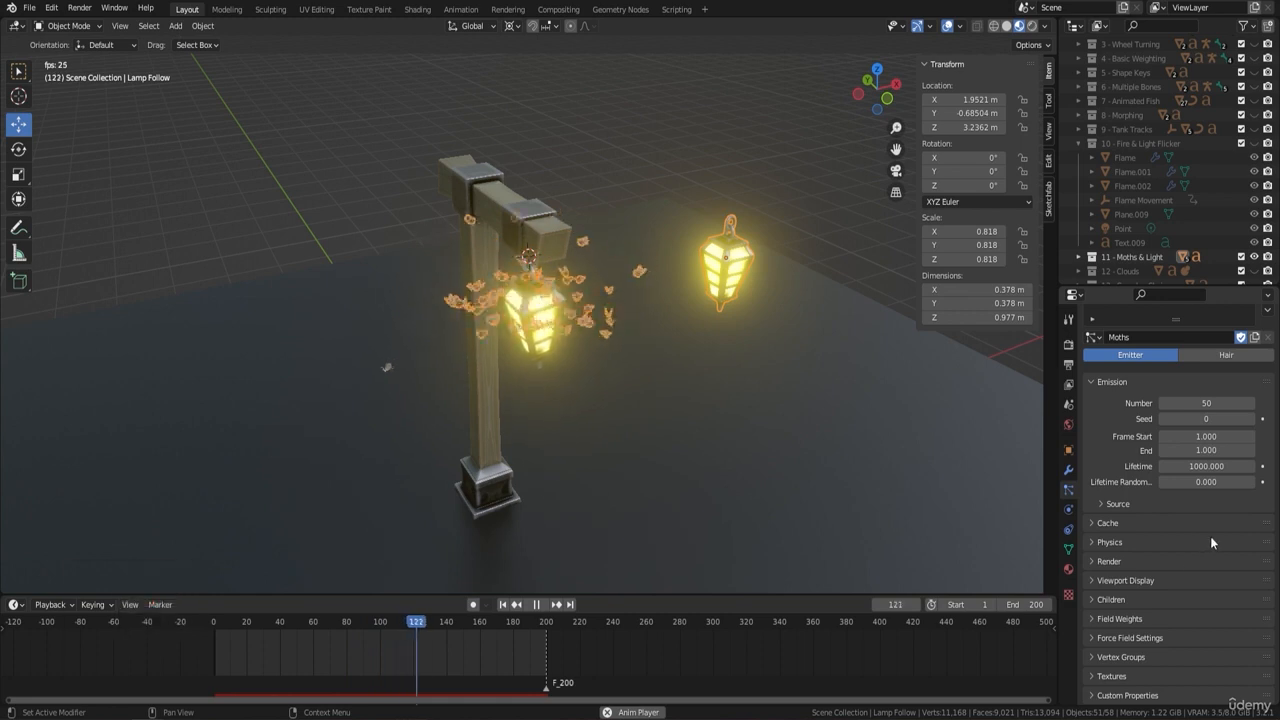
{"action": "left_click", "coordinate": [1105, 581]}
{"action": "scroll", "coordinate": [1160, 575], "scroll_direction": "down", "scroll_amount": 4}
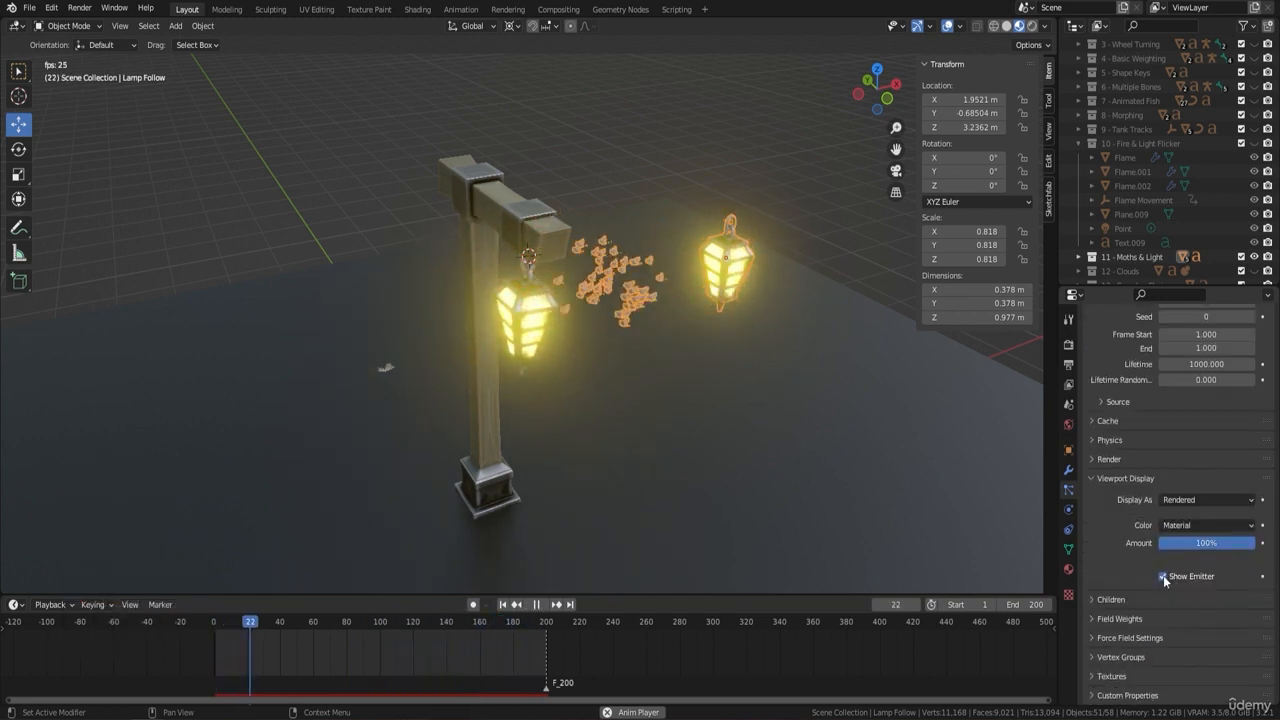
{"action": "left_click", "coordinate": [1162, 577]}
{"action": "left_click", "coordinate": [1163, 577]}
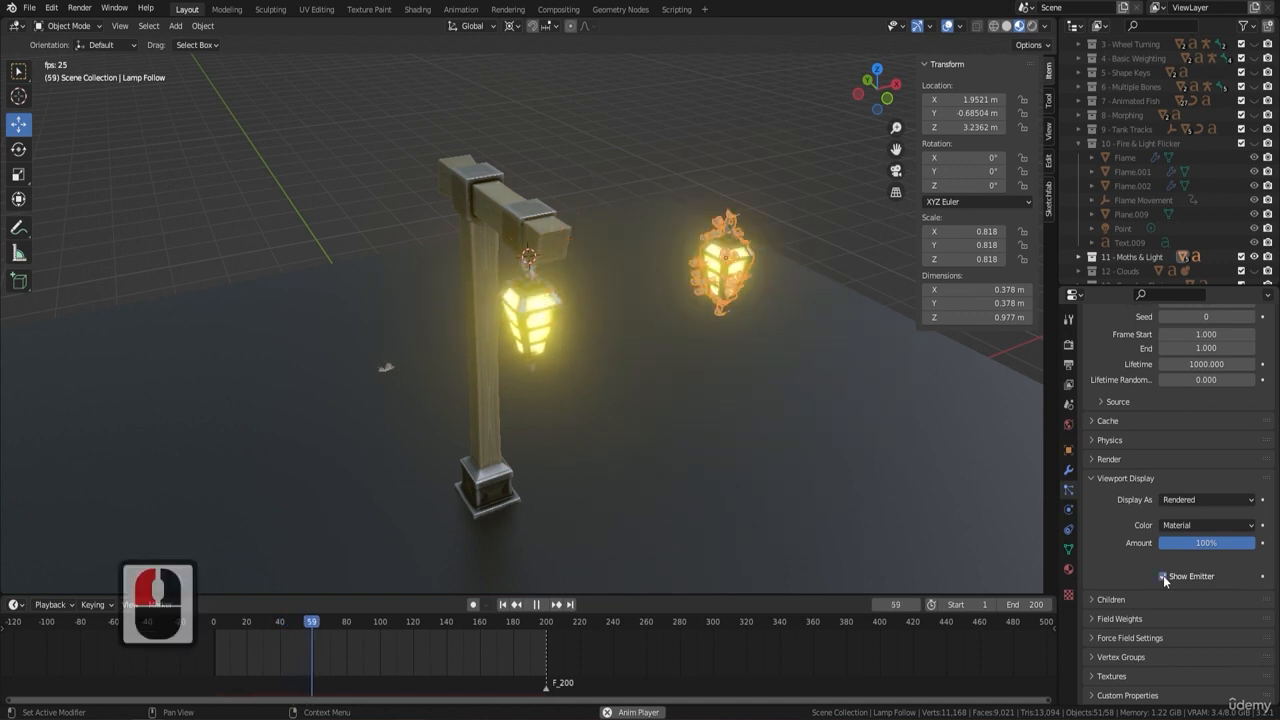
{"action": "left_click", "coordinate": [1112, 459]}
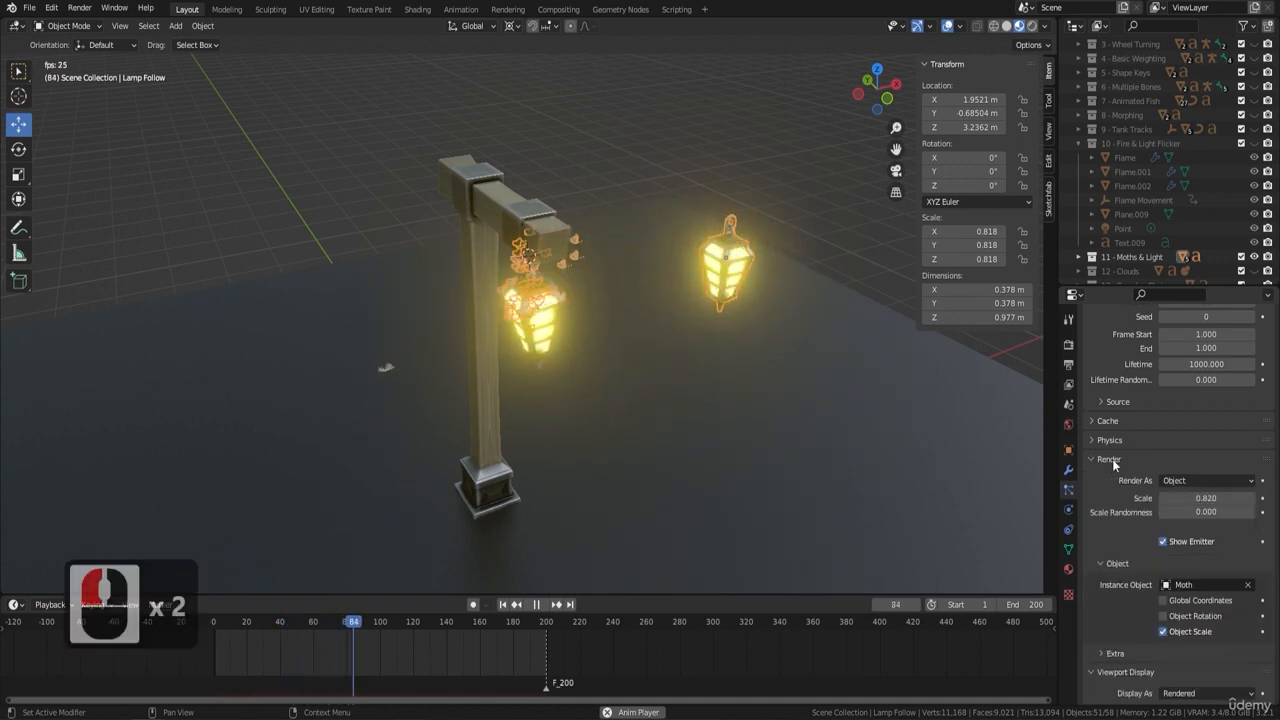
{"action": "left_click", "coordinate": [1162, 541]}
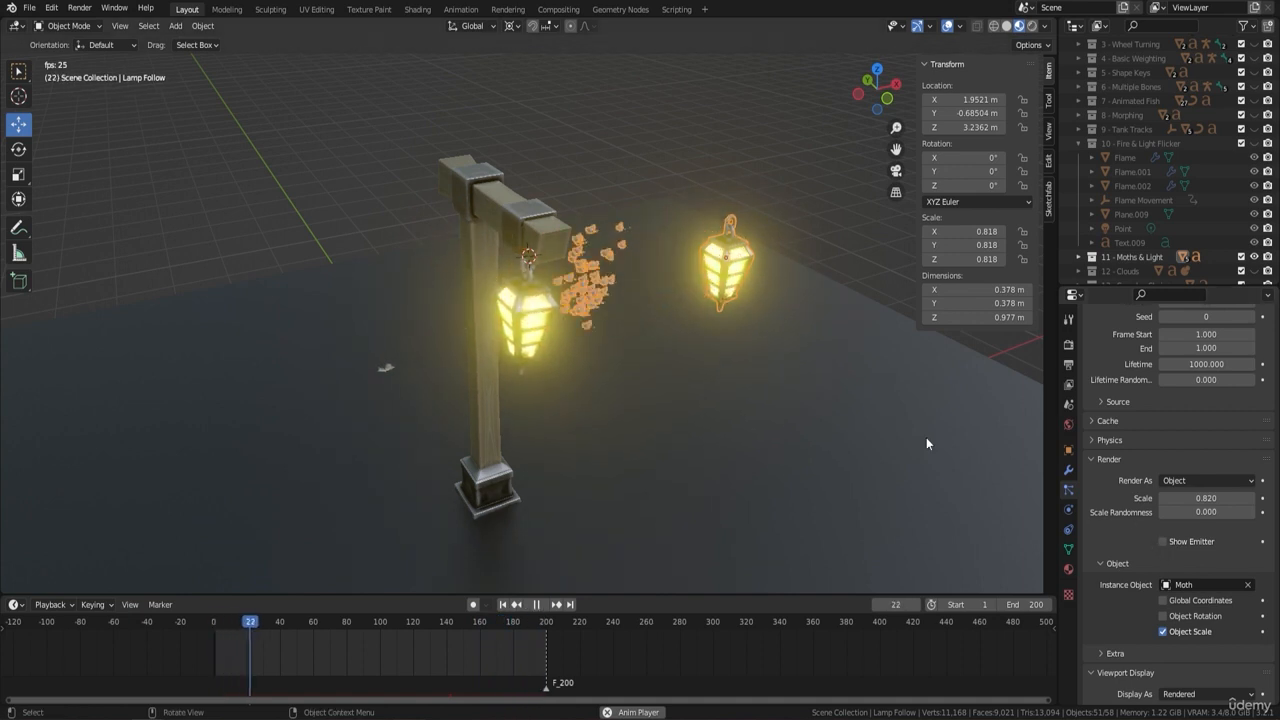
Stop playback, set the transform pivot point to Individual Origins and scale Lamp Follow by about 0.932.
{"action": "mouse_move", "coordinate": [770, 330]}
{"action": "middle_mouse_down"}
{"action": "mouse_move", "coordinate": [732, 342]}
{"action": "mouse_move", "coordinate": [775, 337]}
{"action": "middle_mouse_up"}
{"action": "key", "text": "space"}
{"action": "left_click", "coordinate": [779, 320]}
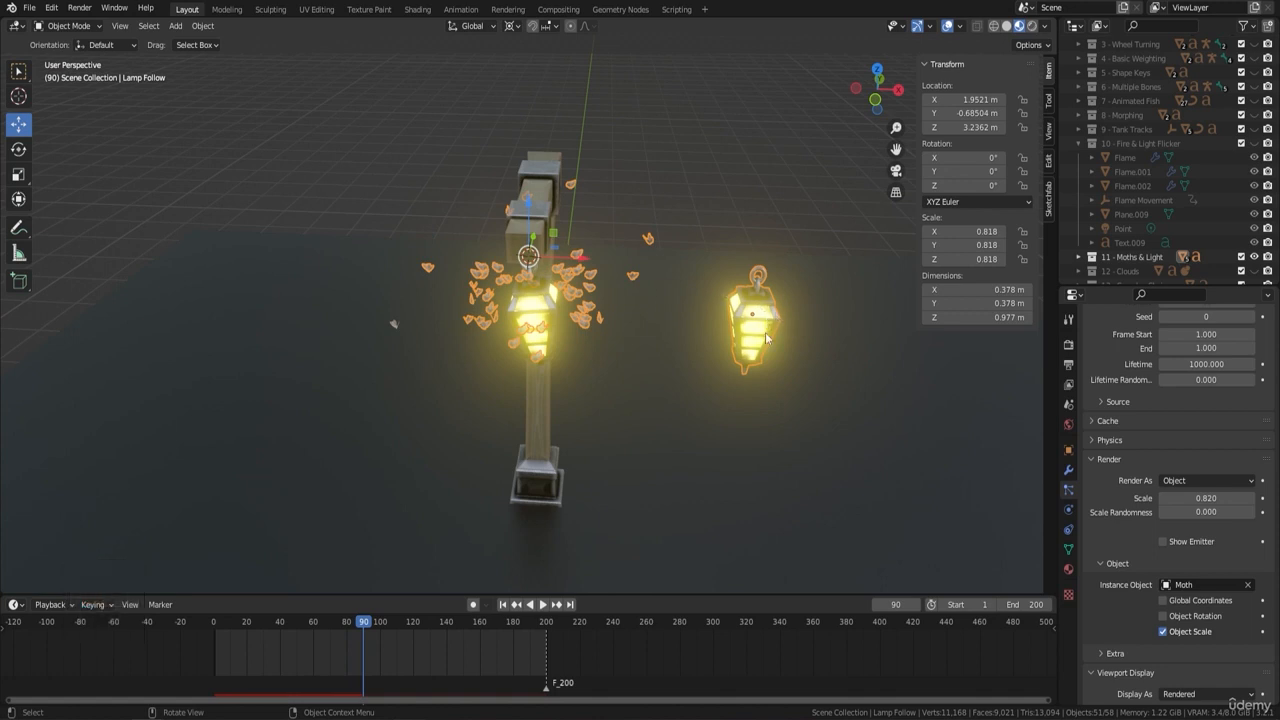
{"action": "key", "text": "period"}
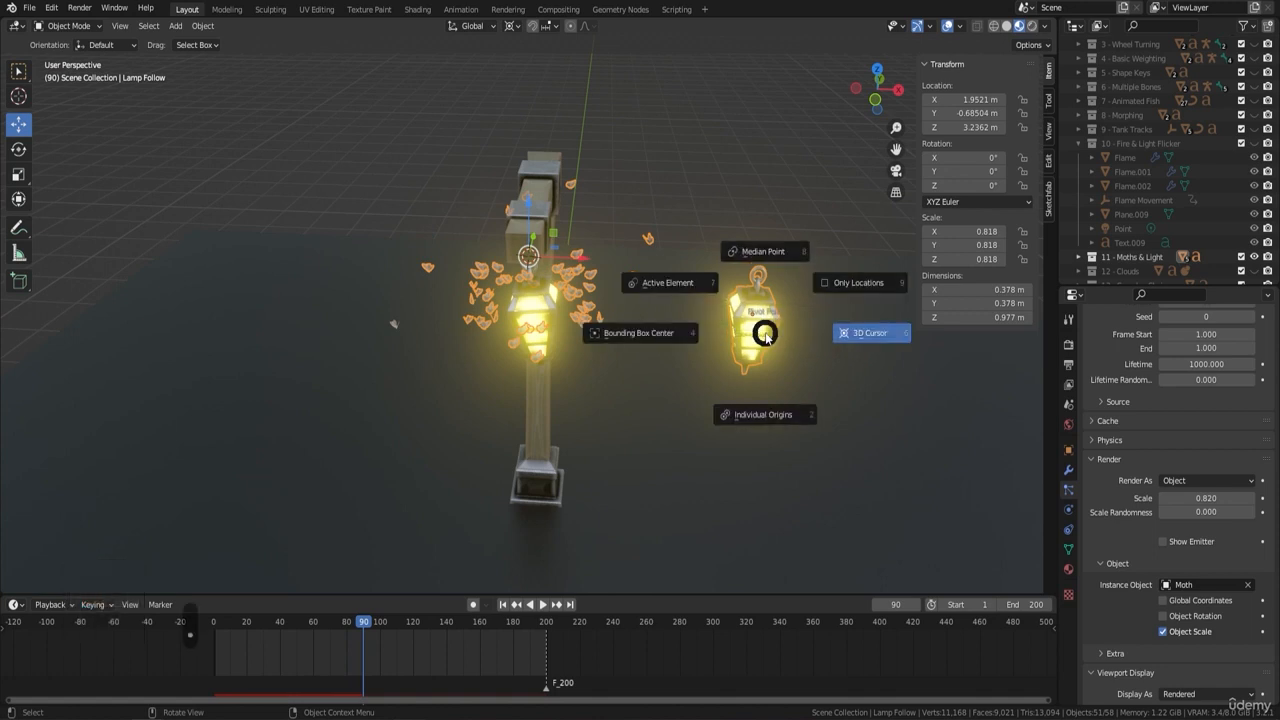
{"action": "left_click", "coordinate": [766, 415]}
{"action": "key", "text": "s"}
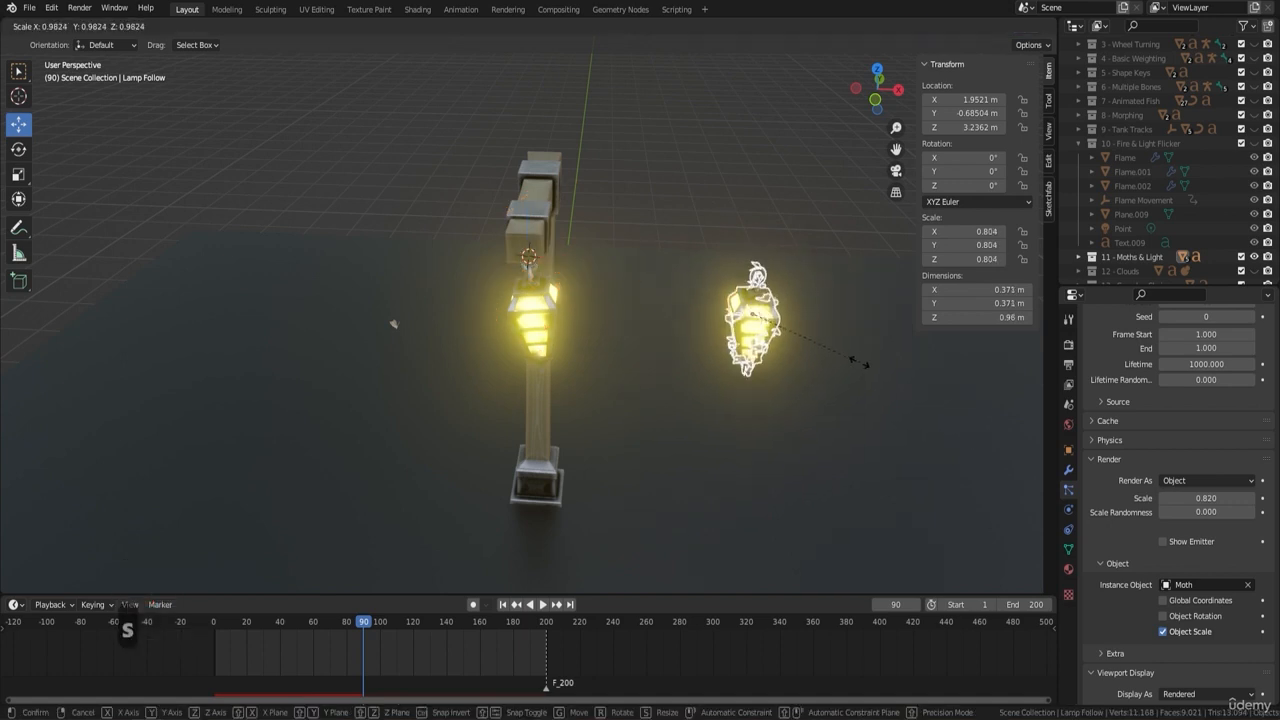
{"action": "left_click", "coordinate": [815, 318]}
Move Lamp Follow about -1.866 m in X, 0.488 m in Y and -0.287 m in Z into the hanging lamp.
{"action": "key", "text": "g"}
{"action": "key", "text": "x"}
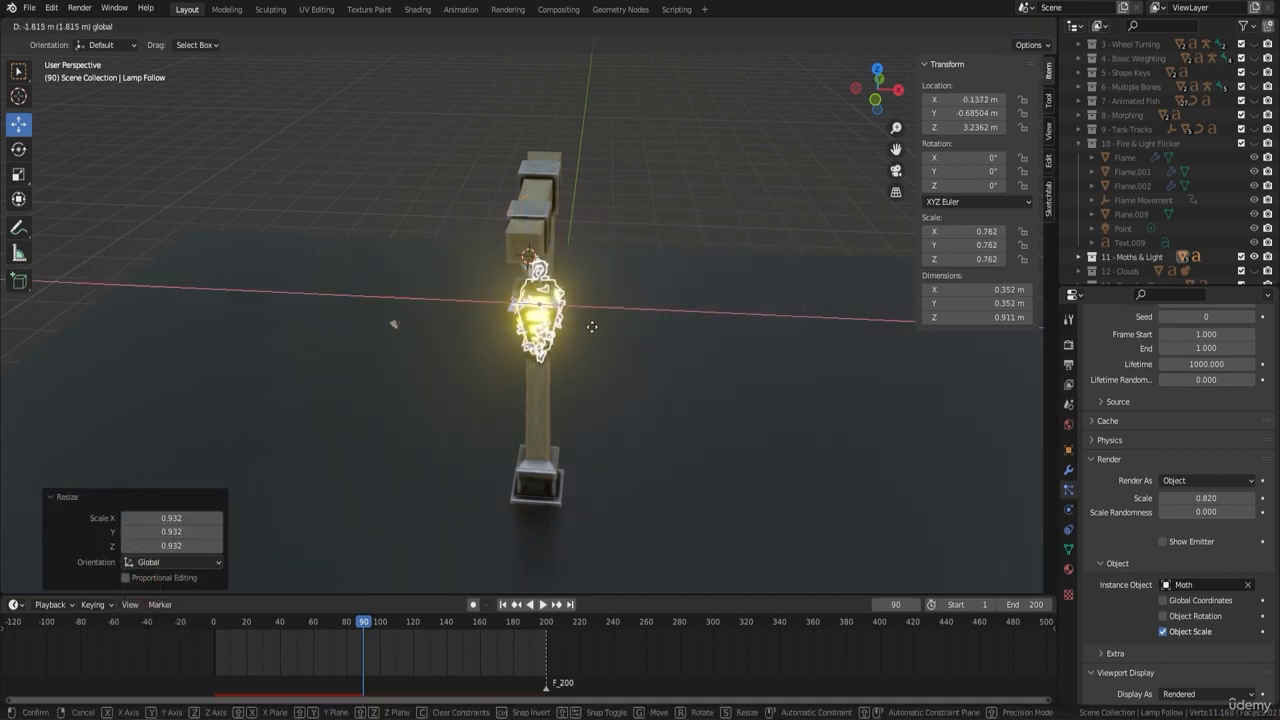
{"action": "left_click", "coordinate": [590, 326]}
{"action": "scroll", "coordinate": [662, 323], "scroll_direction": "up", "scroll_amount": 6}
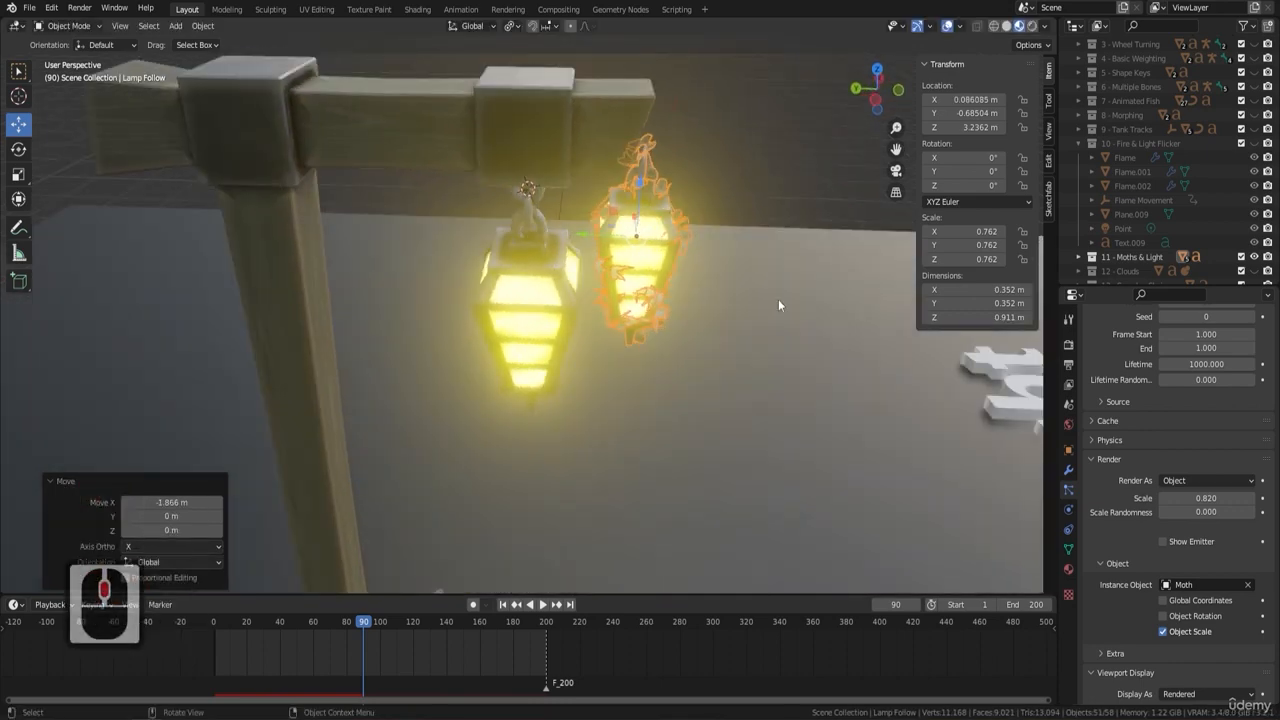
{"action": "left_click_drag", "start_coordinate": [589, 236], "coordinate": [482, 239]}
{"action": "middle_click_drag", "start_coordinate": [494, 240], "coordinate": [508, 197]}
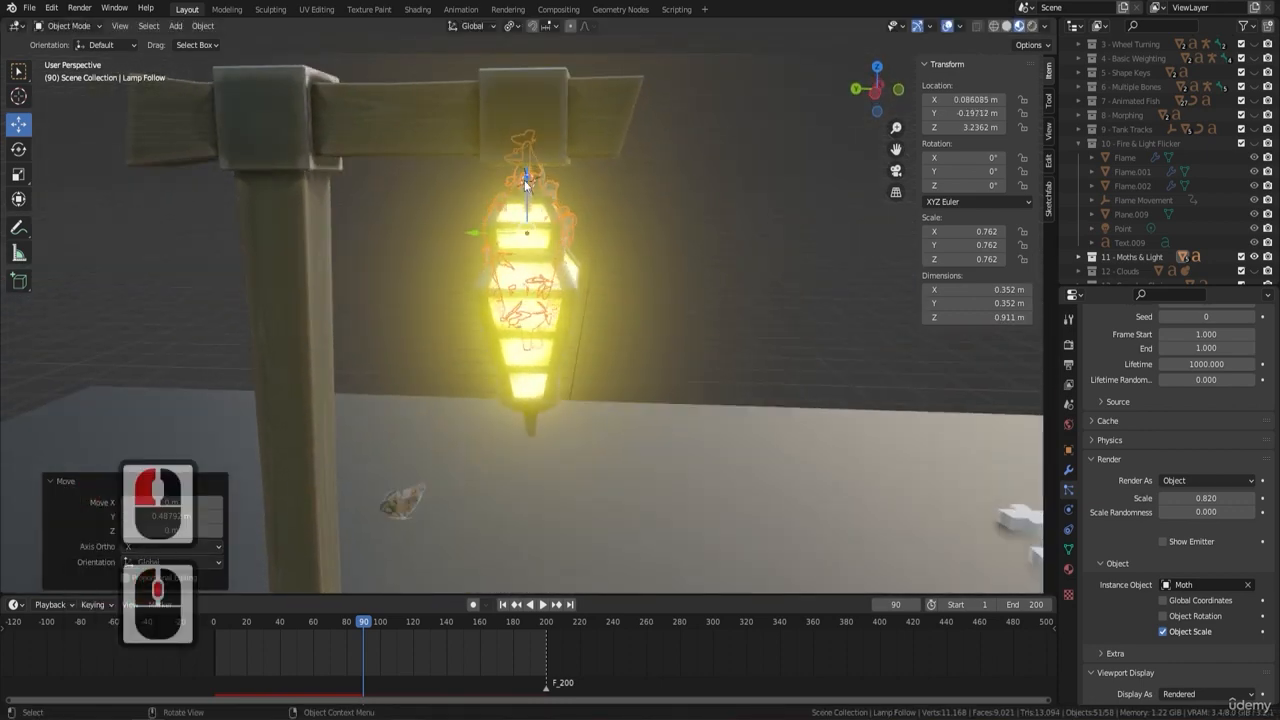
{"action": "left_click_drag", "start_coordinate": [533, 188], "coordinate": [536, 253]}
{"action": "left_click", "coordinate": [674, 286]}
Scale Lamp Follow by about 0.918 and move it about -0.015 m in X to fit inside the original lamp.
{"action": "middle_click_drag", "start_coordinate": [674, 286], "coordinate": [588, 275]}
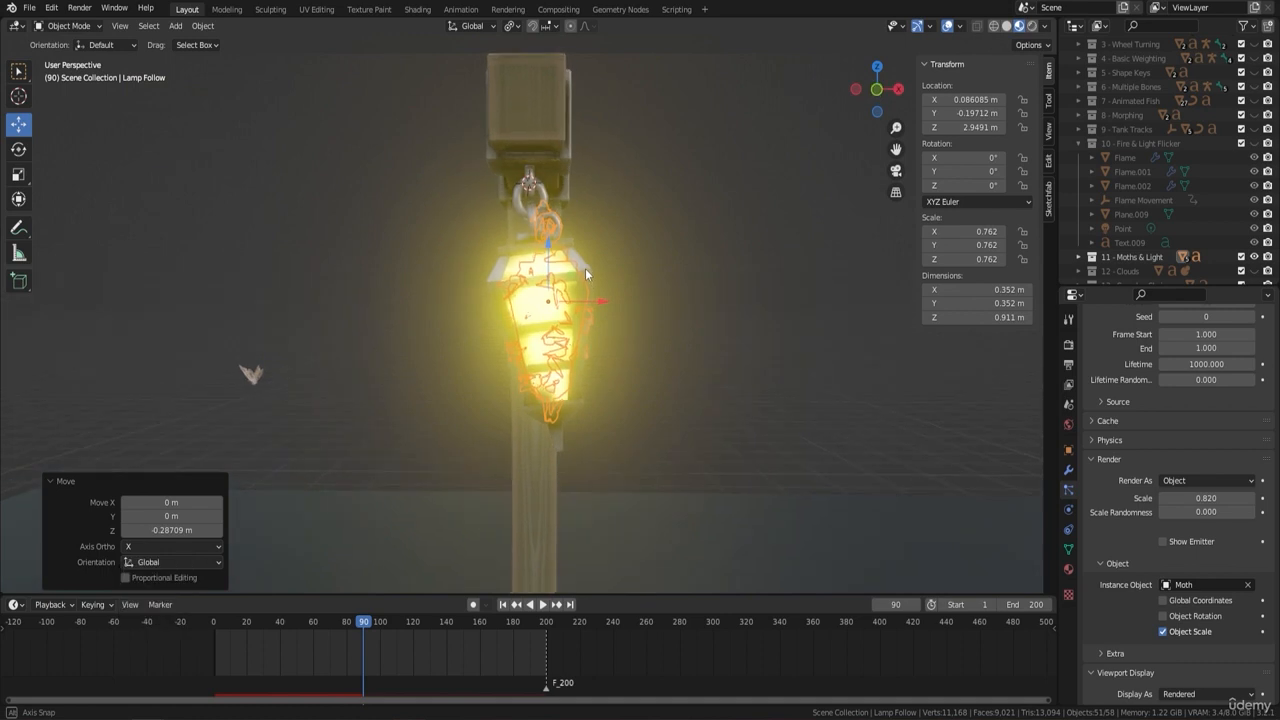
{"action": "key", "text": "s"}
{"action": "left_click", "coordinate": [678, 322]}
{"action": "key", "text": "g"}
{"action": "key", "text": "x"}
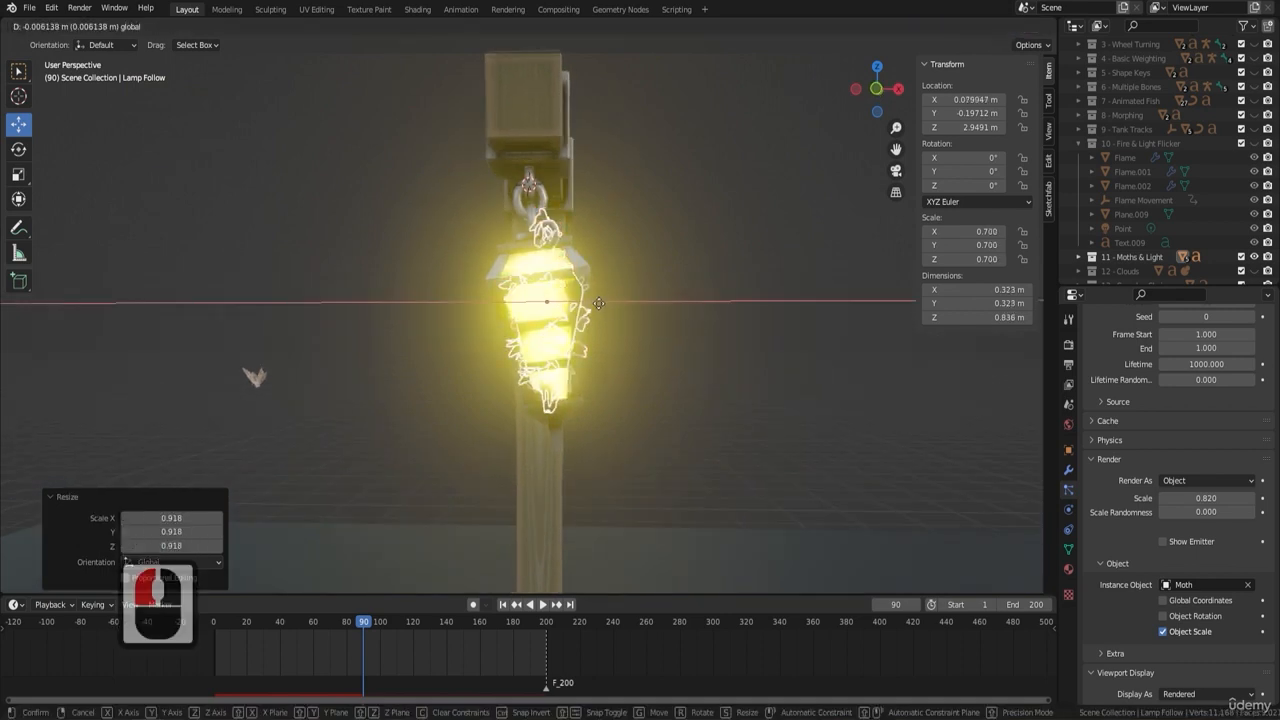
{"action": "left_click", "coordinate": [598, 304]}
Reselect Lamp Follow inside the lamp and turn off Show Emitter in the viewport display settings of its Moths particle system.
{"action": "scroll", "coordinate": [706, 295], "scroll_direction": "down", "scroll_amount": 5}
{"action": "middle_click_drag", "start_coordinate": [706, 295], "coordinate": [652, 272]}
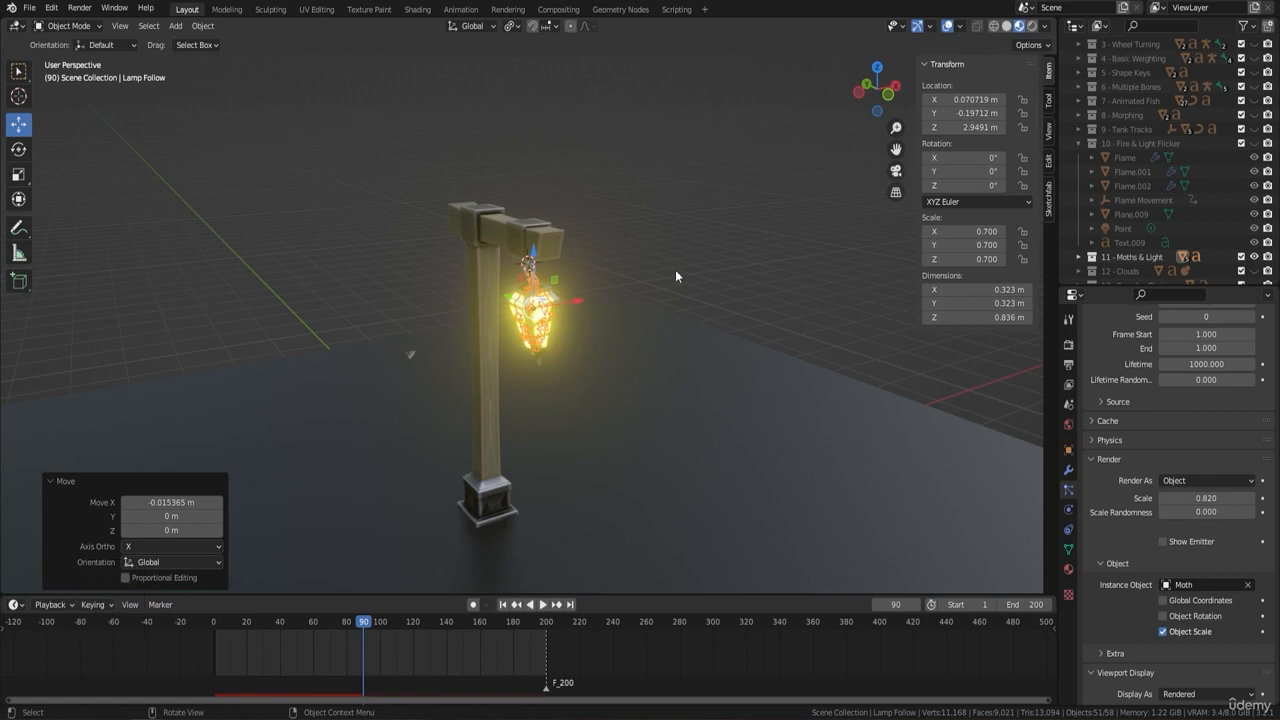
{"action": "key", "text": "KP_1"}
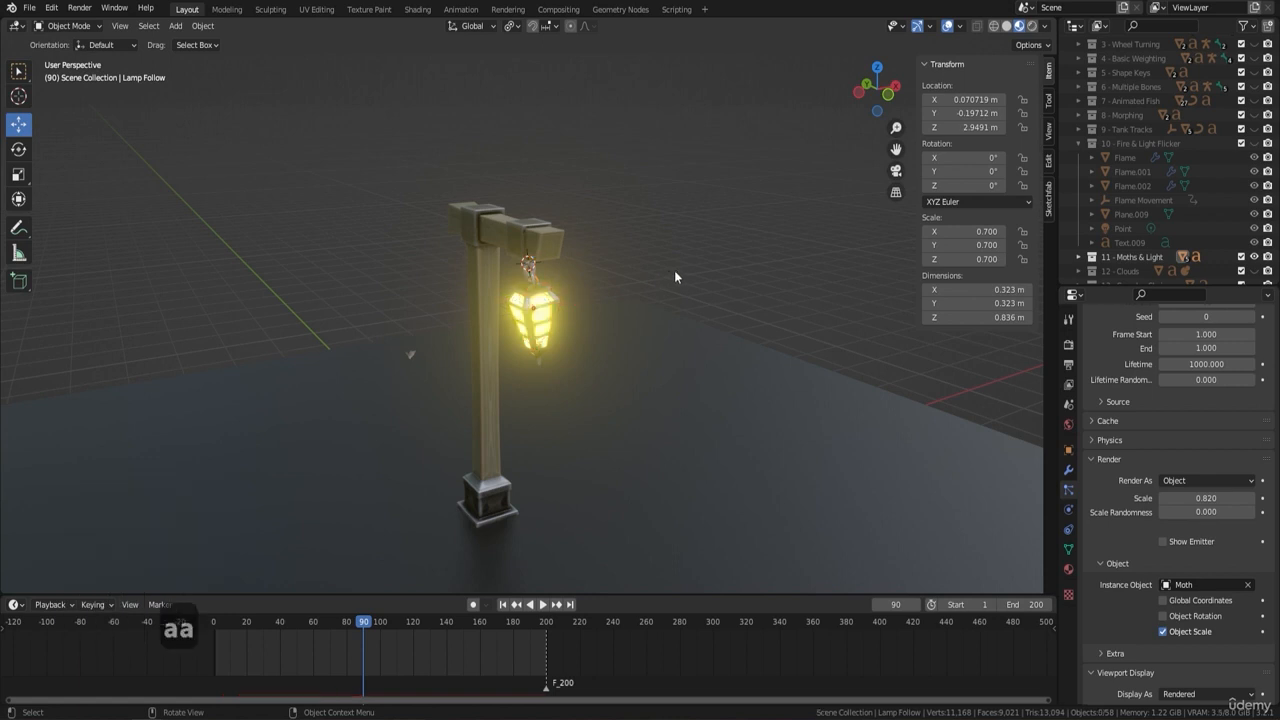
{"action": "scroll", "coordinate": [549, 249], "scroll_direction": "up", "scroll_amount": 4}
{"action": "left_click", "coordinate": [549, 252]}
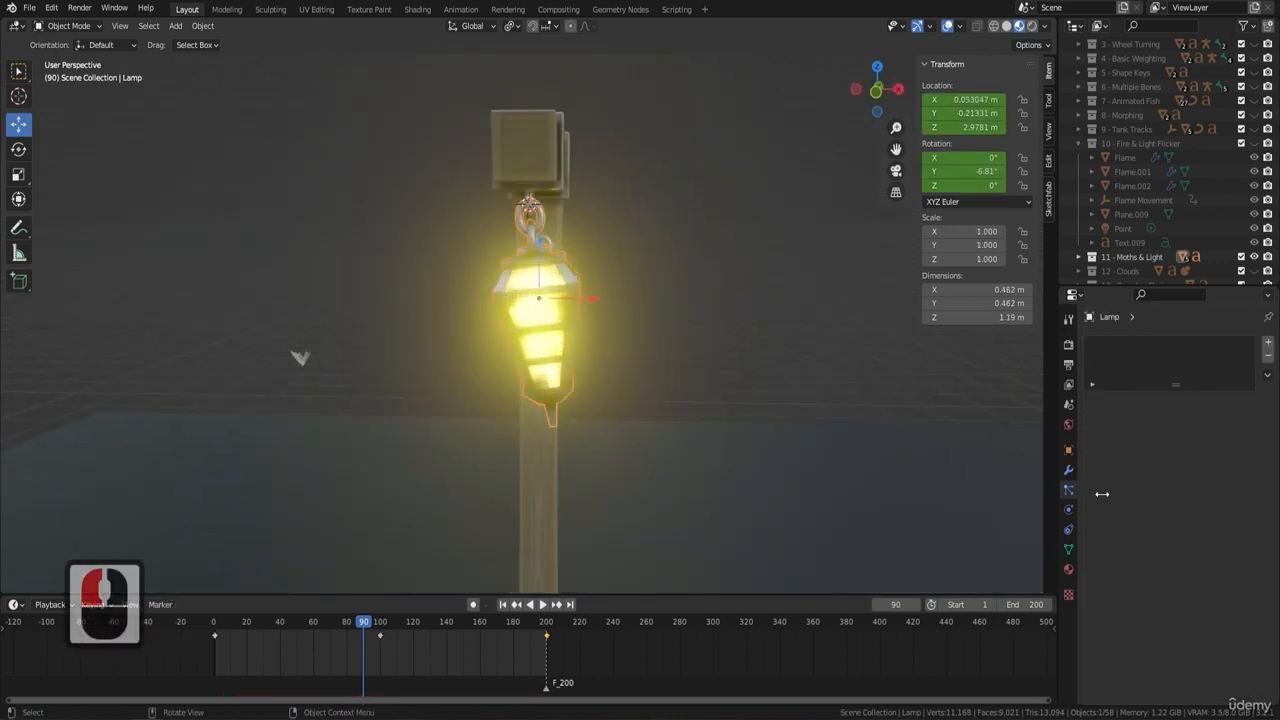
{"action": "left_click", "coordinate": [549, 245]}
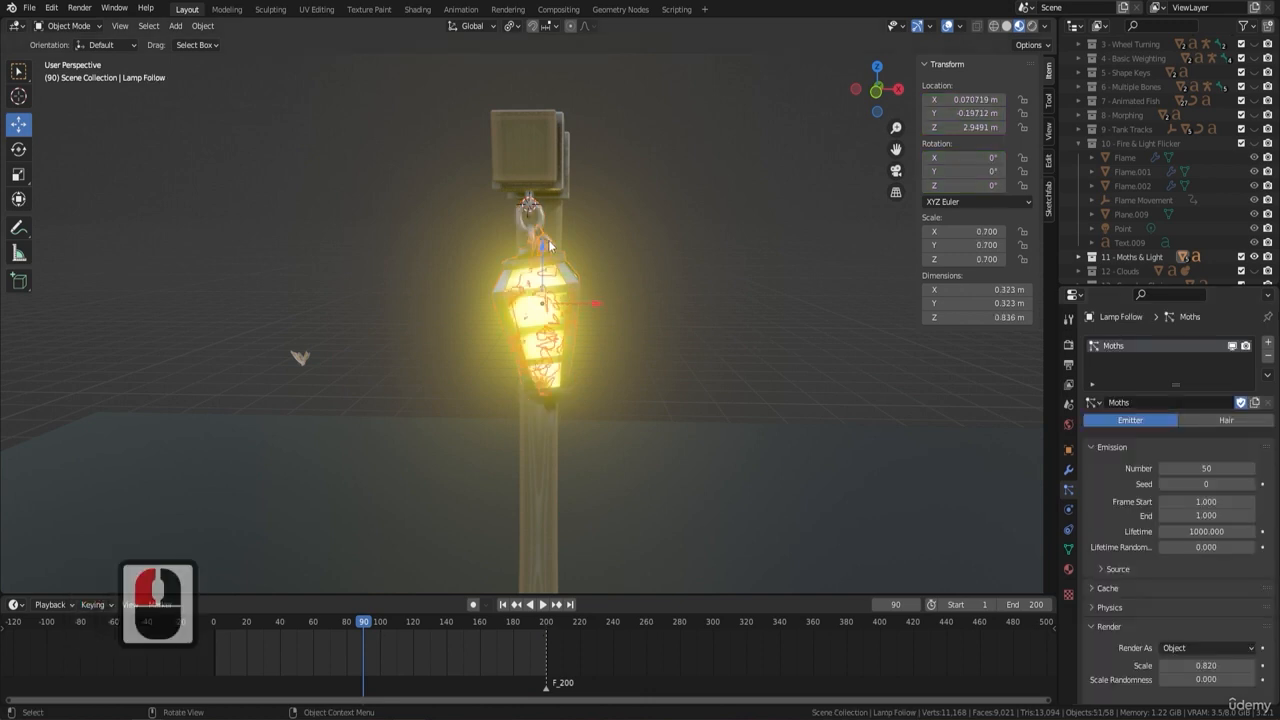
{"action": "scroll", "coordinate": [1108, 526], "scroll_direction": "down", "scroll_amount": 4}
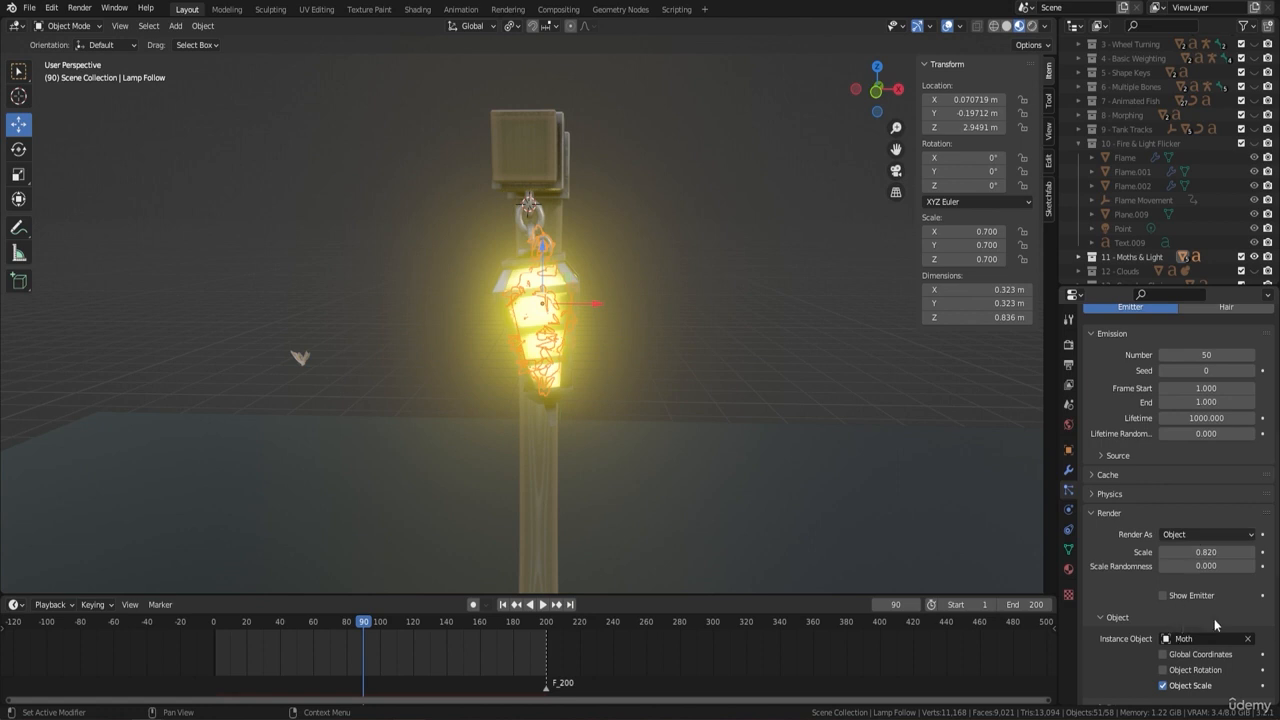
{"action": "scroll", "coordinate": [1215, 625], "scroll_direction": "down", "scroll_amount": 6}
{"action": "left_click", "coordinate": [1163, 654]}
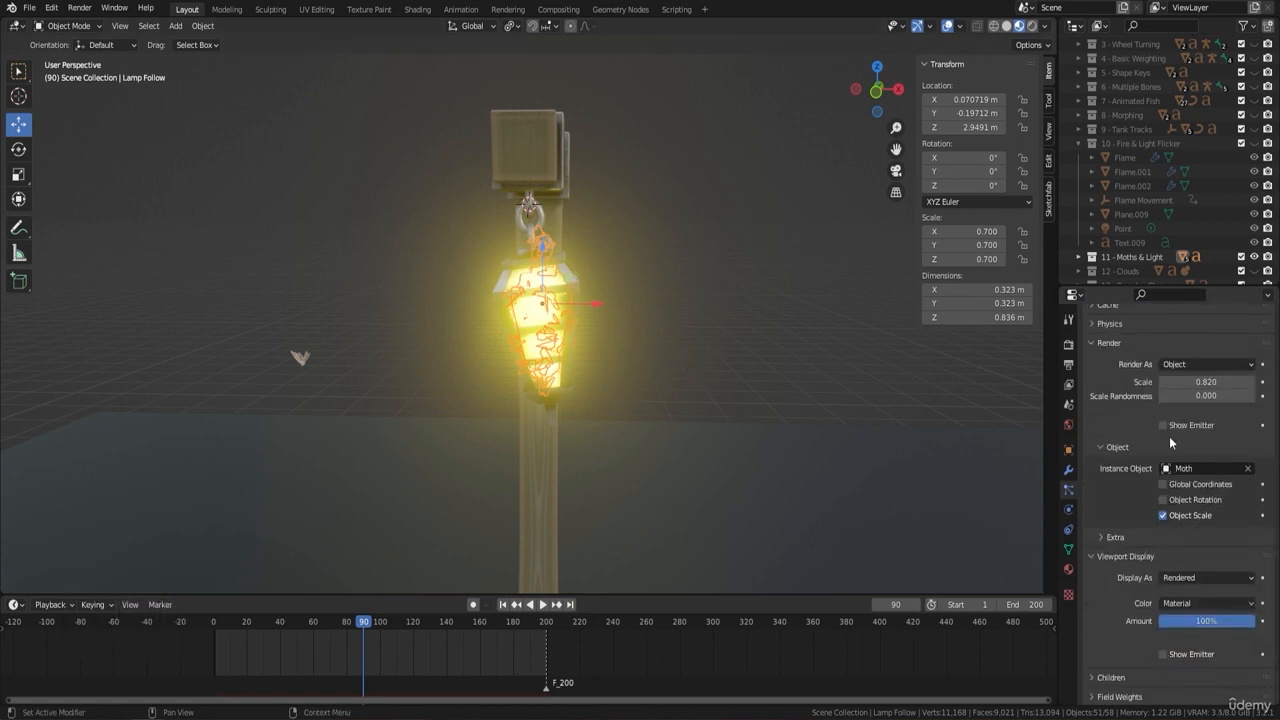
Deselect everything and play the animation, examining the moths around the swinging lamp from several angles.
{"action": "key", "text": "a"}
{"action": "key", "text": "a"}
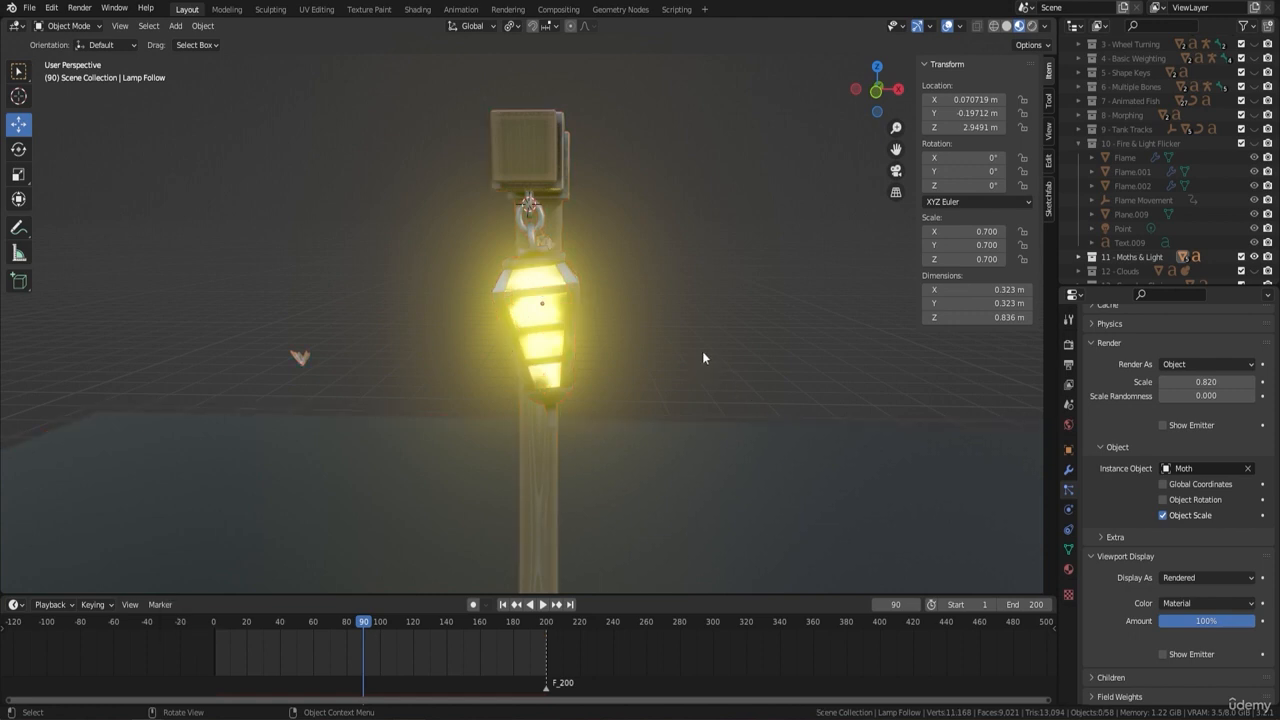
{"action": "key", "text": "space"}
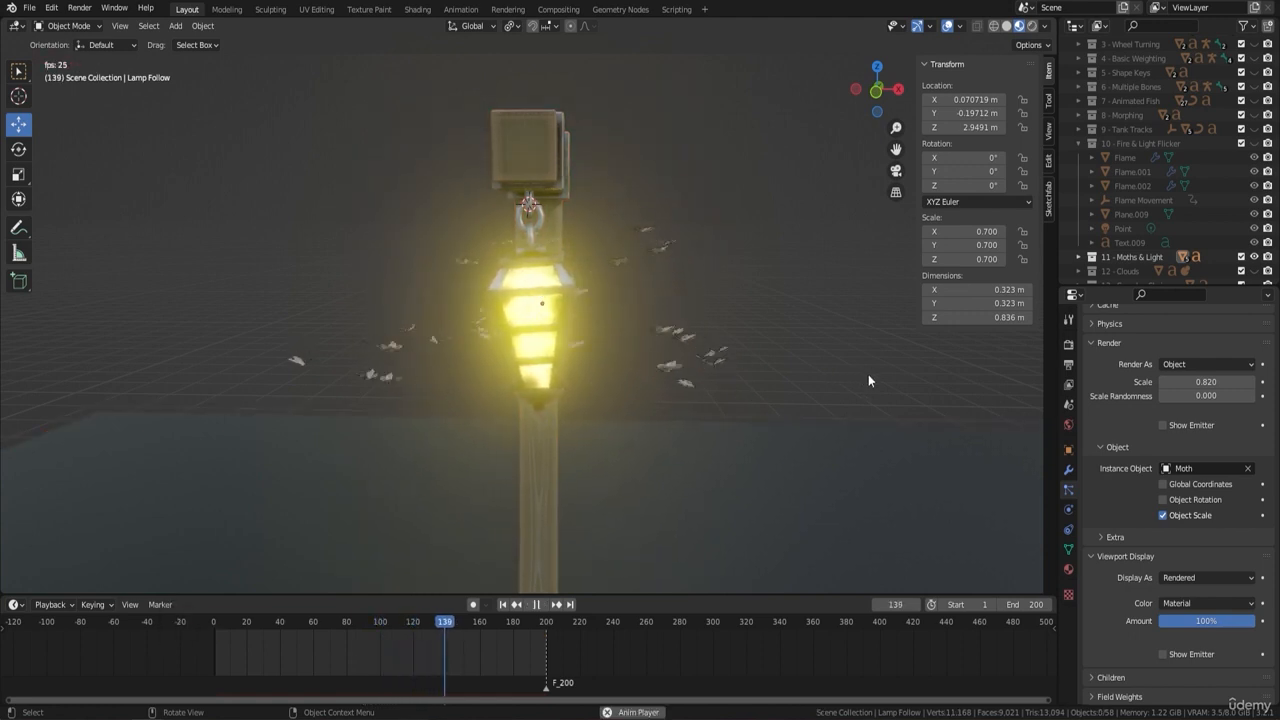
{"action": "middle_click_drag", "start_coordinate": [868, 374], "coordinate": [790, 402]}
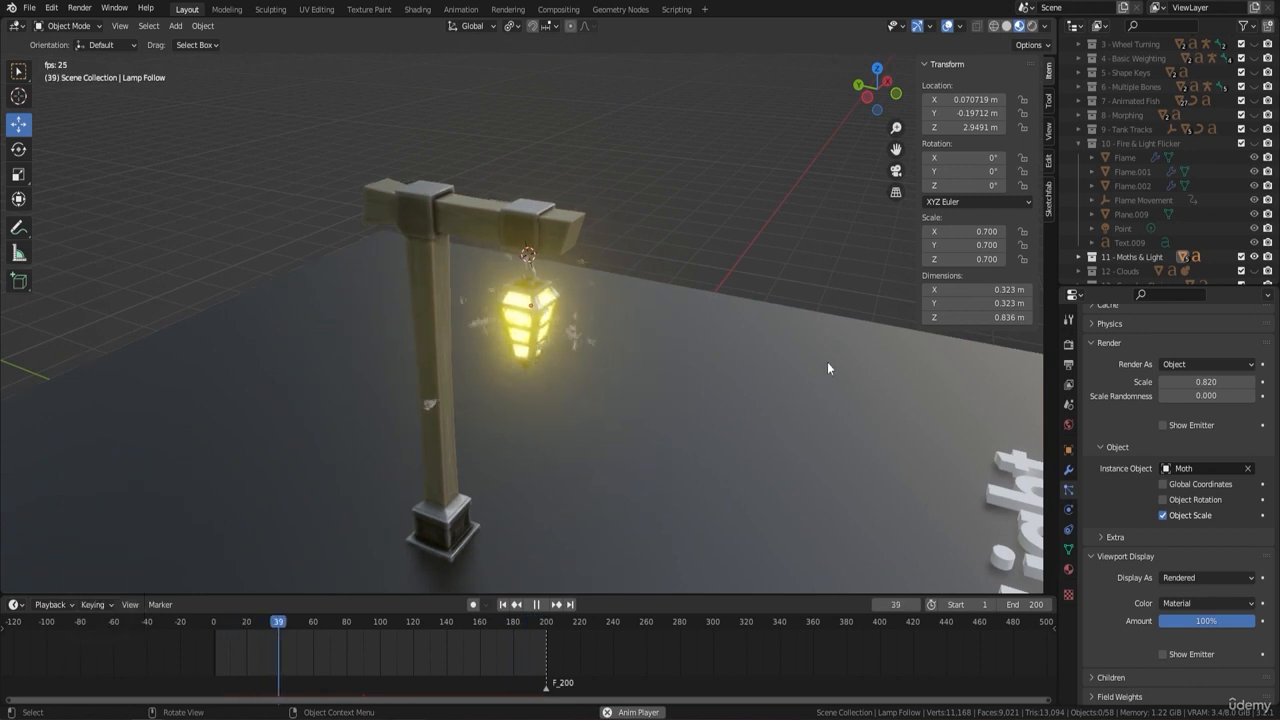
{"action": "middle_click_drag", "start_coordinate": [741, 284], "coordinate": [410, 178]}
{"action": "key", "text": "space"}
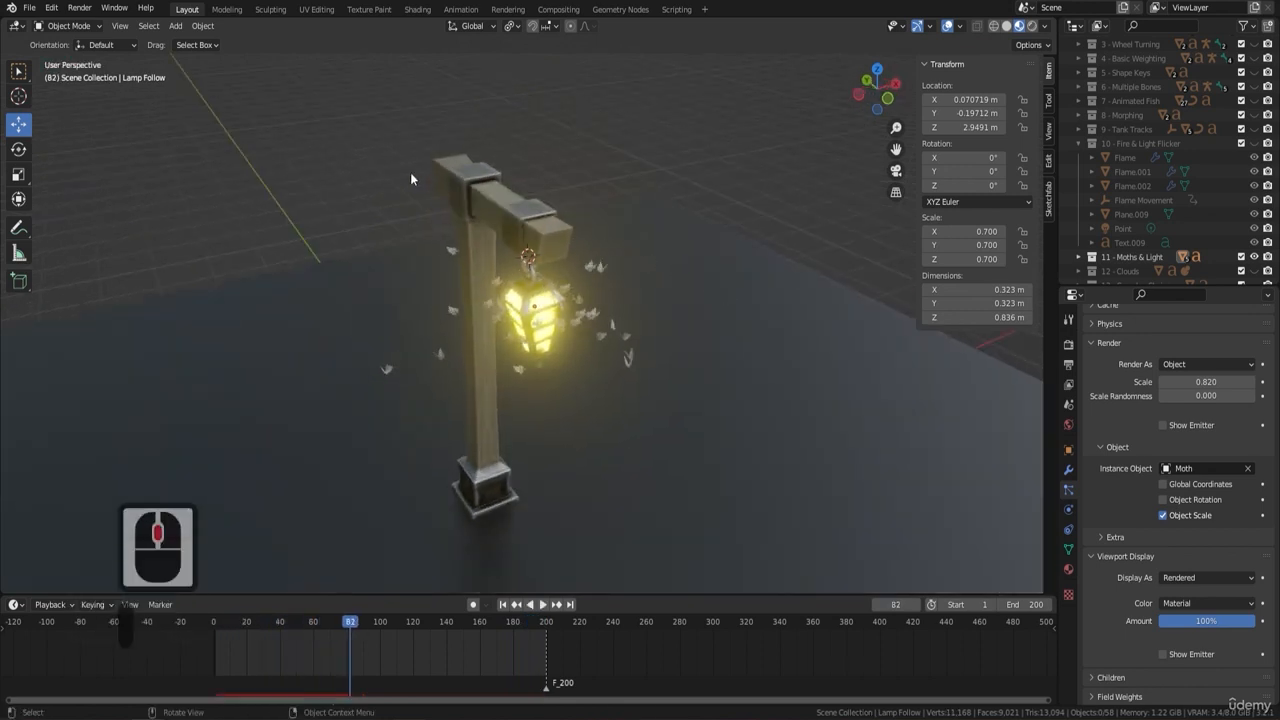
Save the finished moth and lamp animation to the current Blender file.
{"action": "left_click", "coordinate": [29, 8]}
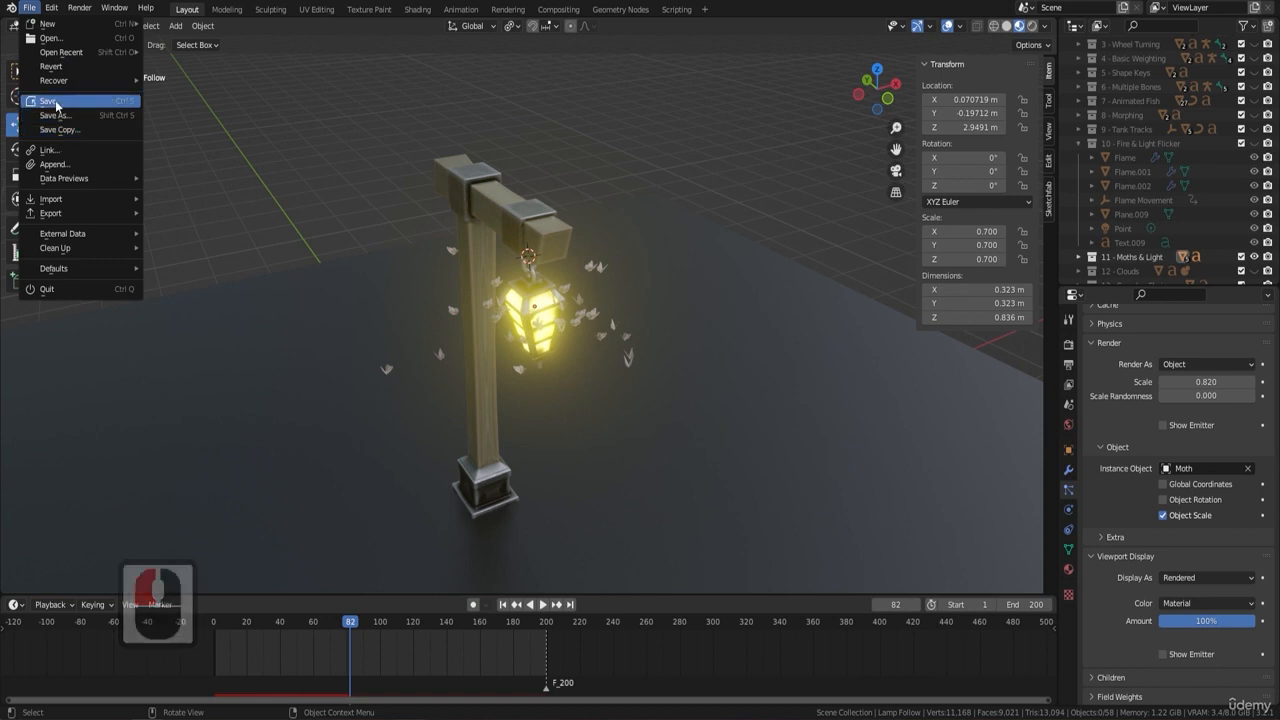
{"action": "left_click", "coordinate": [56, 103]}
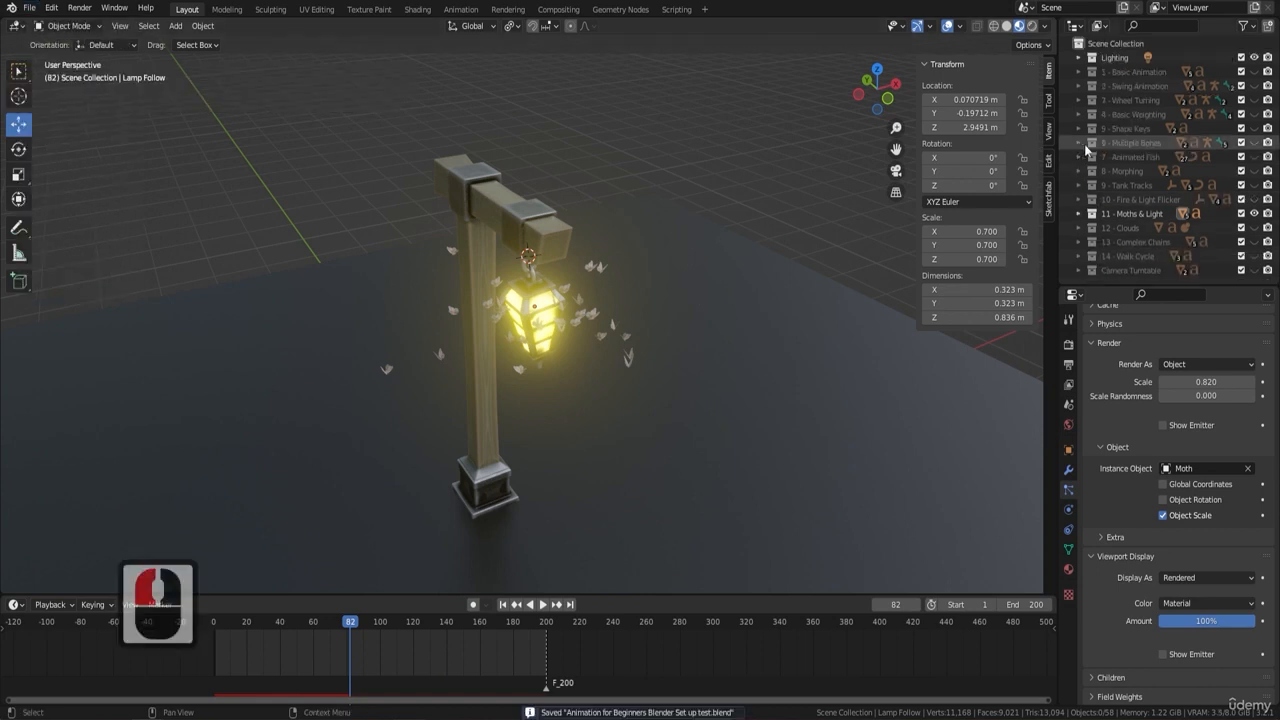
Hide the 11 - Moths & Light collection and show the 12 - Clouds collection in the viewport.
{"action": "left_click", "coordinate": [1254, 213]}
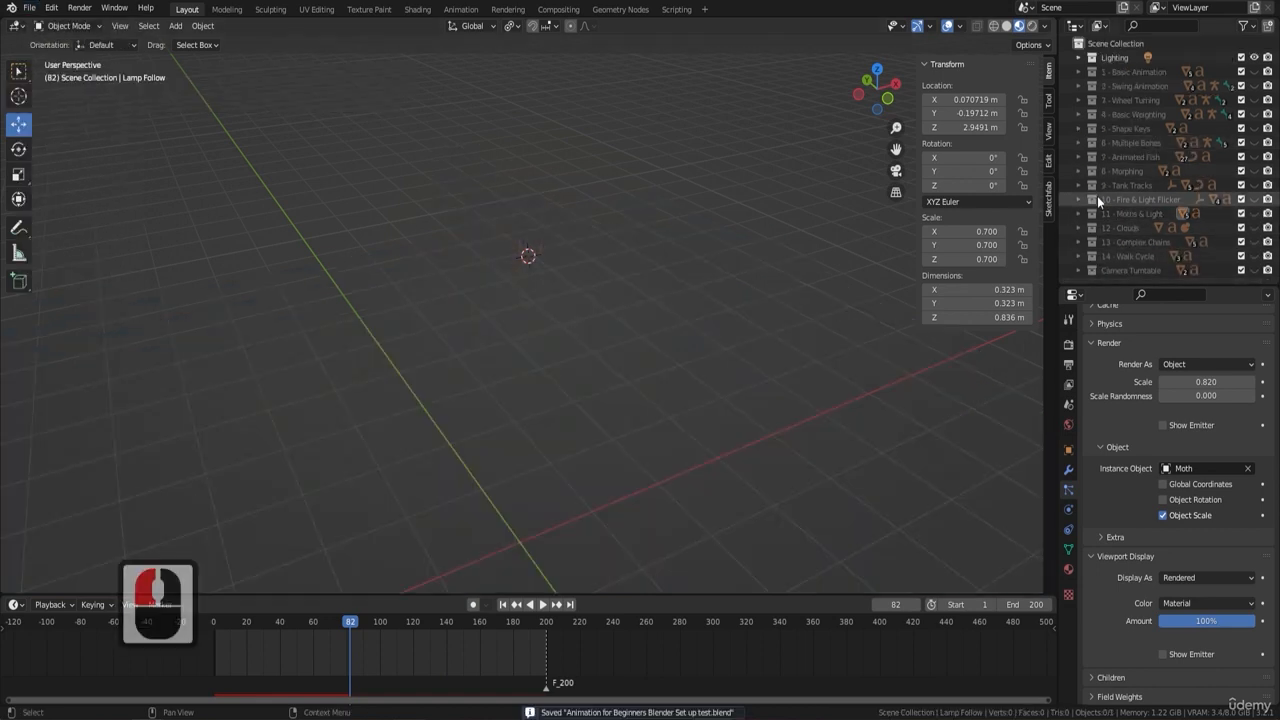
{"action": "left_click", "coordinate": [1256, 229]}
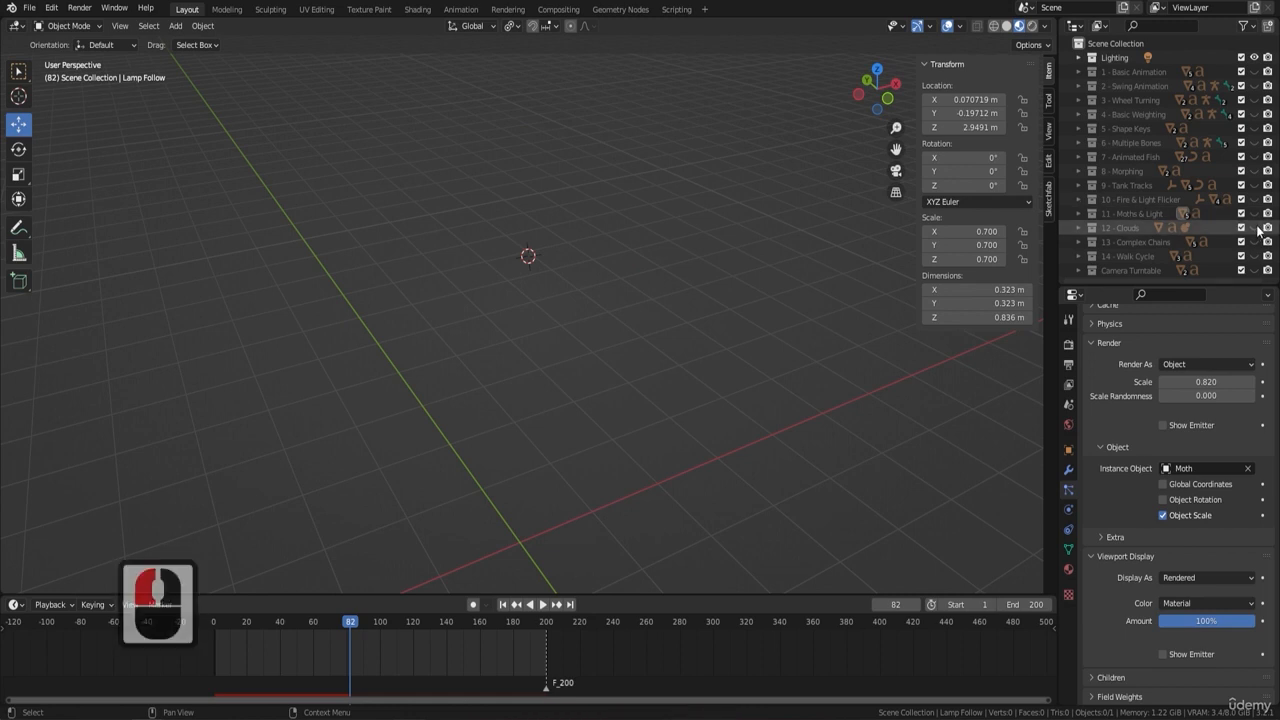
{"action": "scroll", "coordinate": [627, 372], "scroll_direction": "down", "scroll_amount": 3}
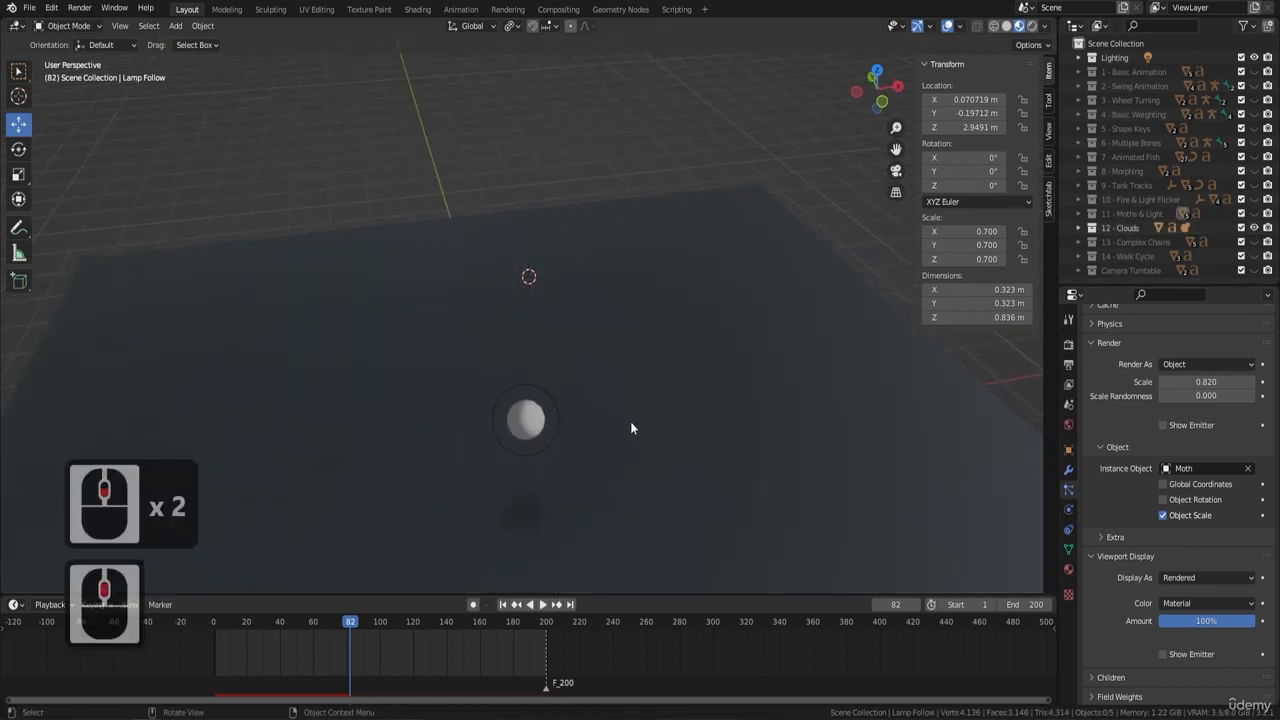
{"action": "middle_click_drag", "start_coordinate": [630, 428], "coordinate": [545, 369], "text": "shift"}
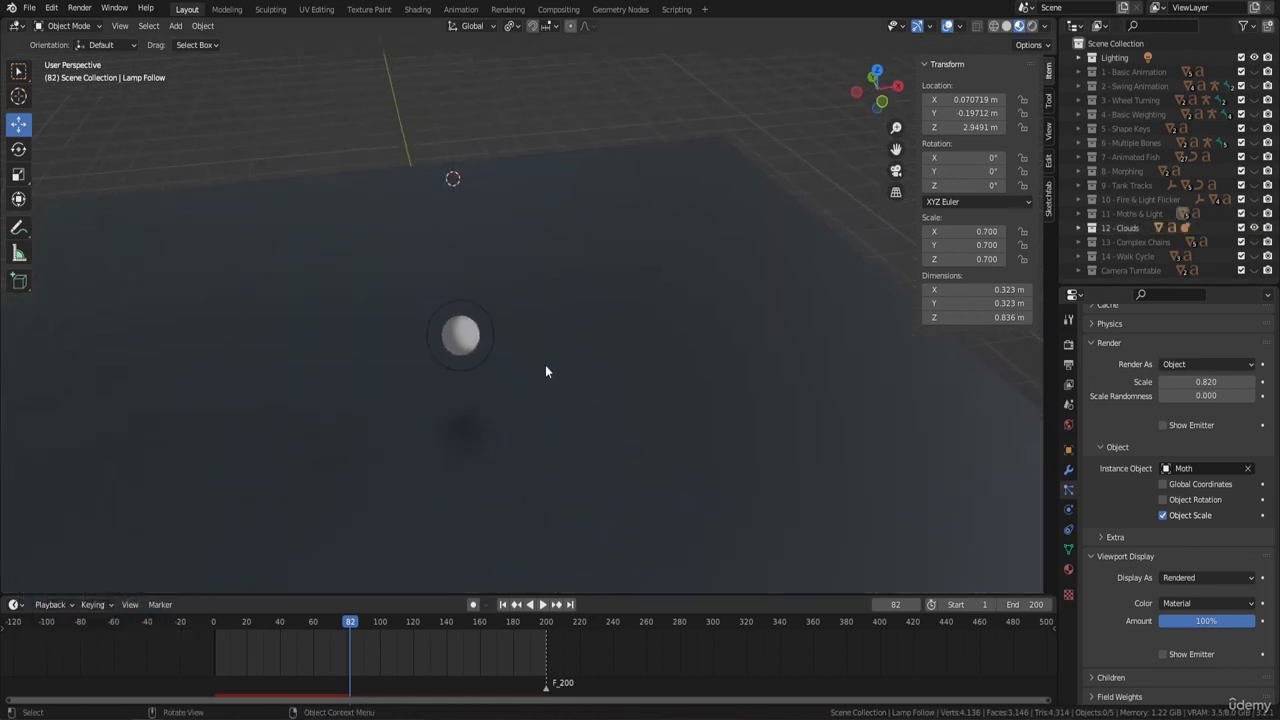